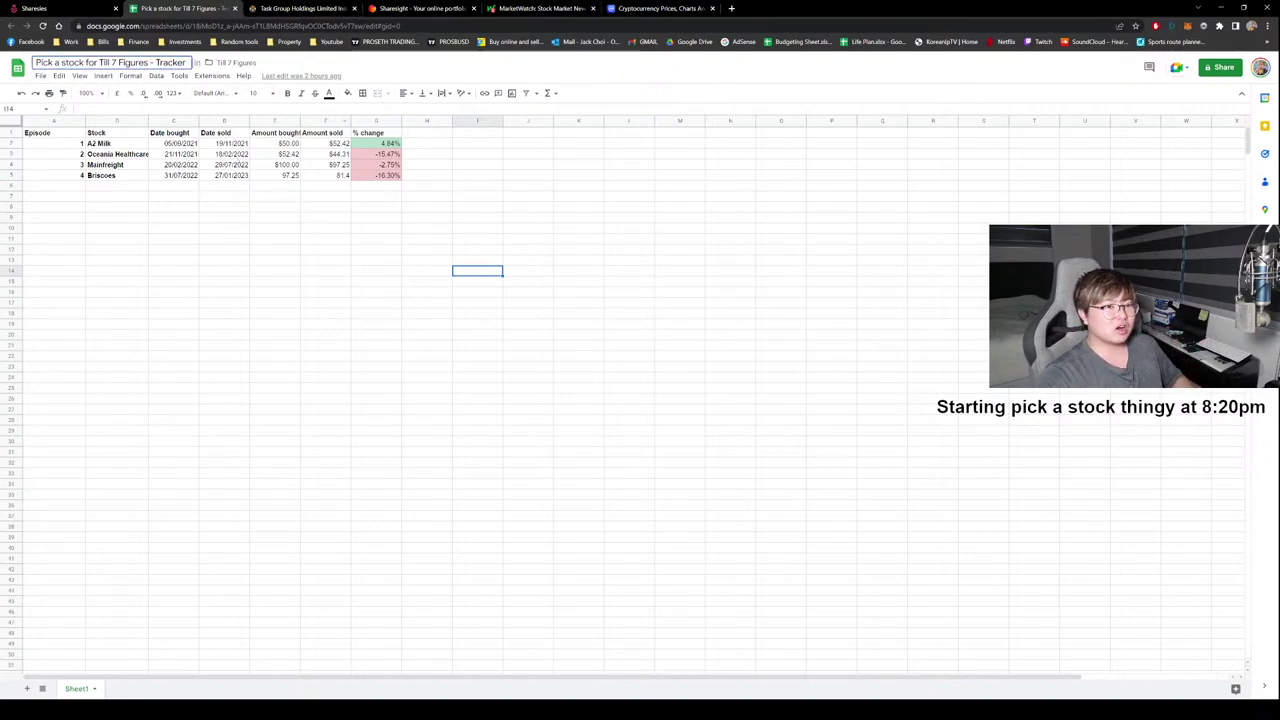
Examine the past stock picks from A2 Milk to Briscoes, with their purchase dates and percentage changes.
{"action": "left_click", "coordinate": [222, 164]}
{"action": "key", "text": "Left"}
{"action": "key", "text": "Up"}
{"action": "key", "text": "Up"}
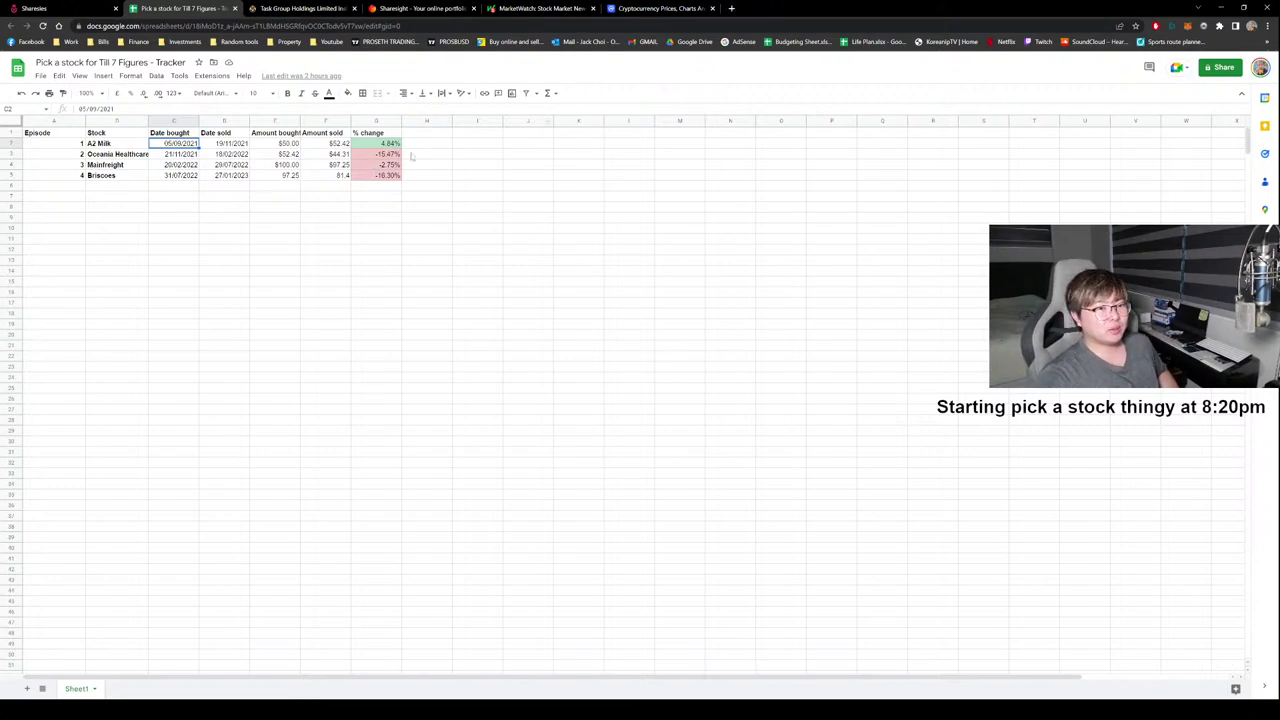
{"action": "left_click", "coordinate": [127, 145]}
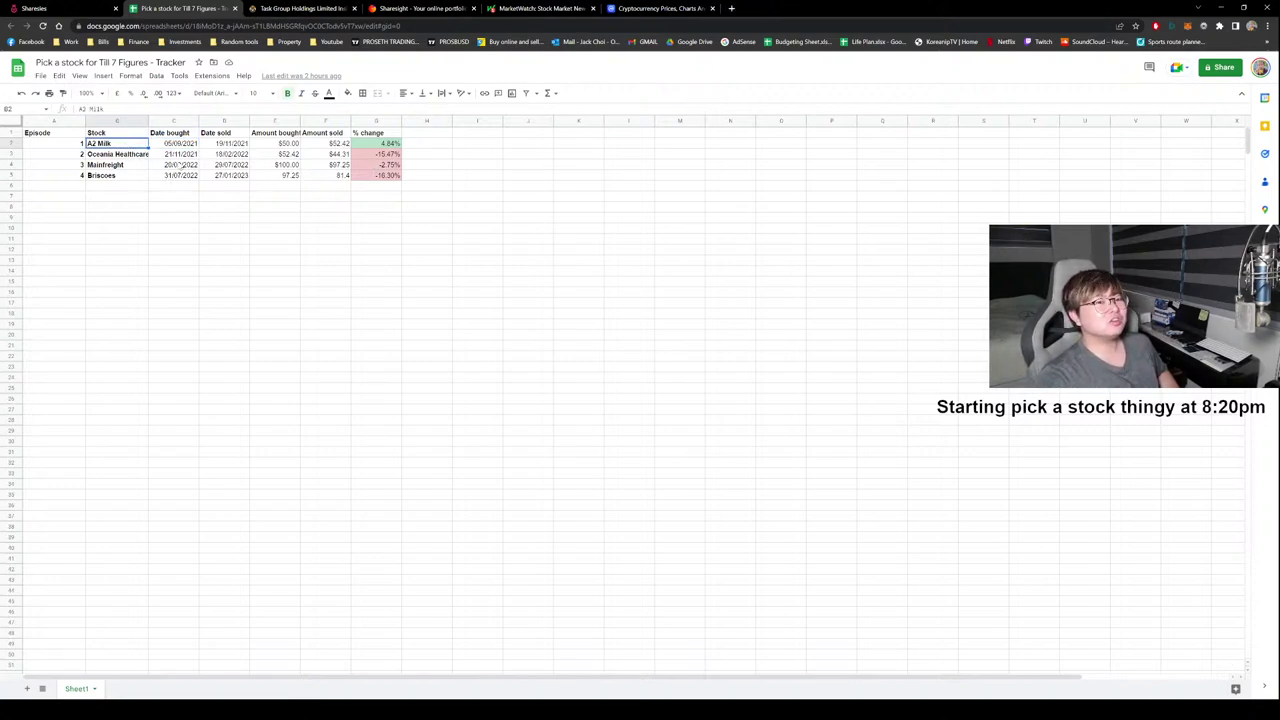
{"action": "left_click", "coordinate": [113, 156]}
{"action": "left_click", "coordinate": [114, 166]}
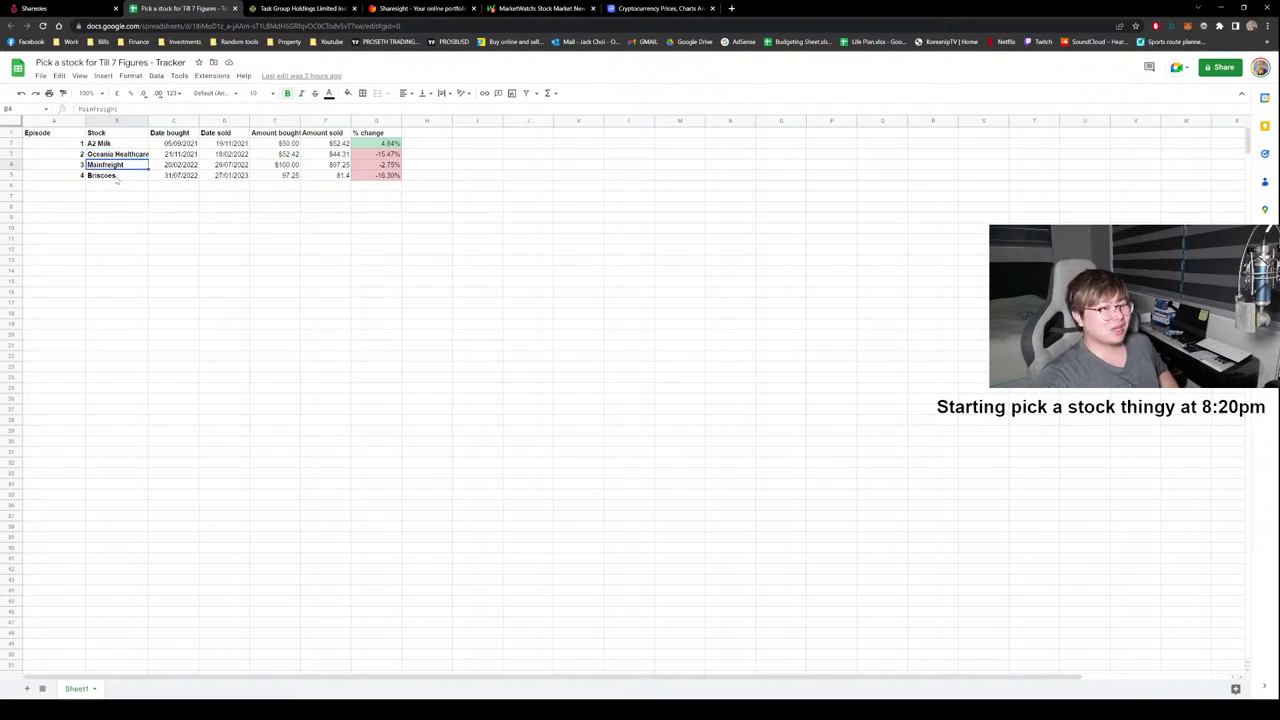
{"action": "left_click", "coordinate": [117, 177]}
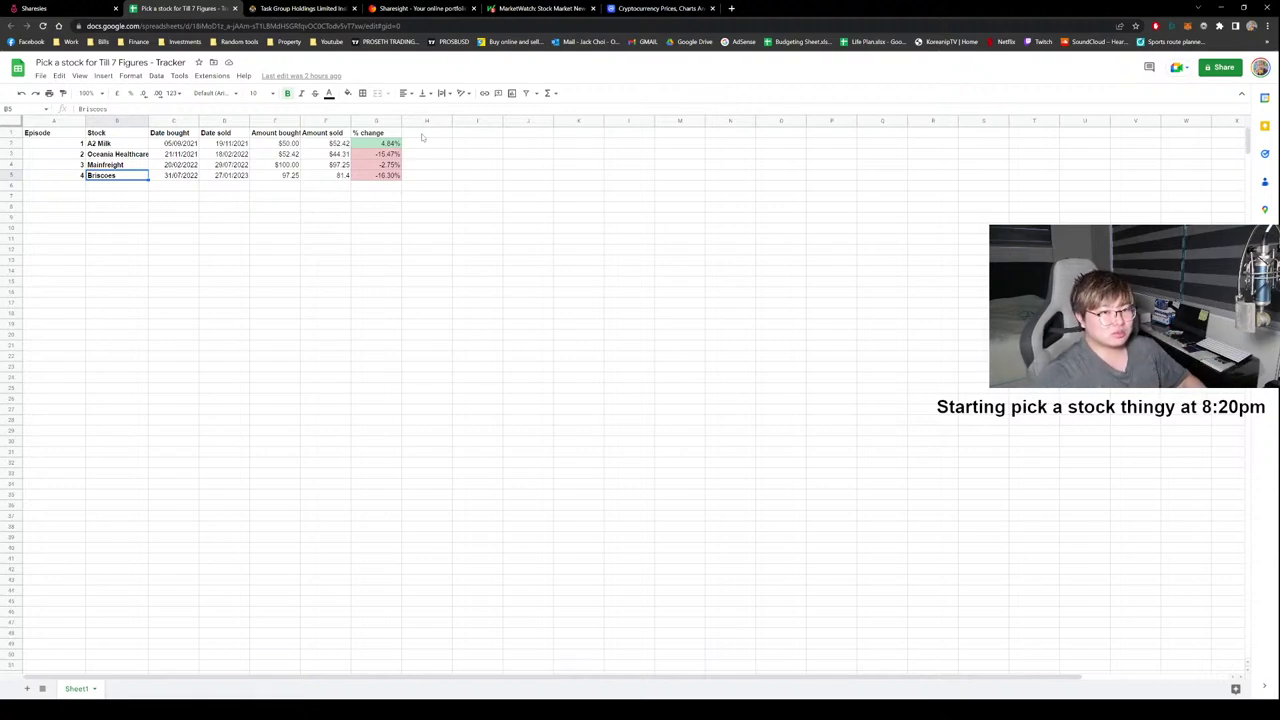
Enter the heading "Rules" in I2 and merge the block I2:J3 around it.
{"action": "left_click", "coordinate": [510, 145]}
{"action": "left_click", "coordinate": [475, 143]}
{"action": "type", "text": "Rules"}
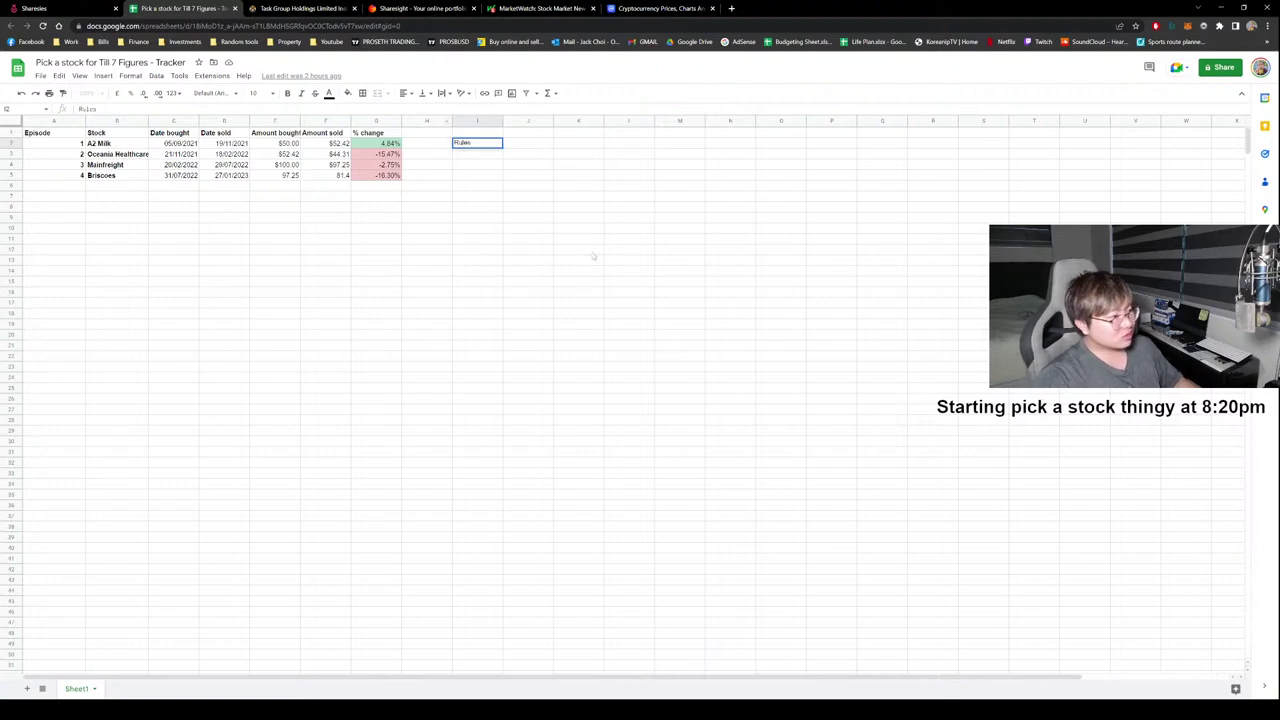
{"action": "left_click_drag", "start_coordinate": [489, 146], "coordinate": [517, 157]}
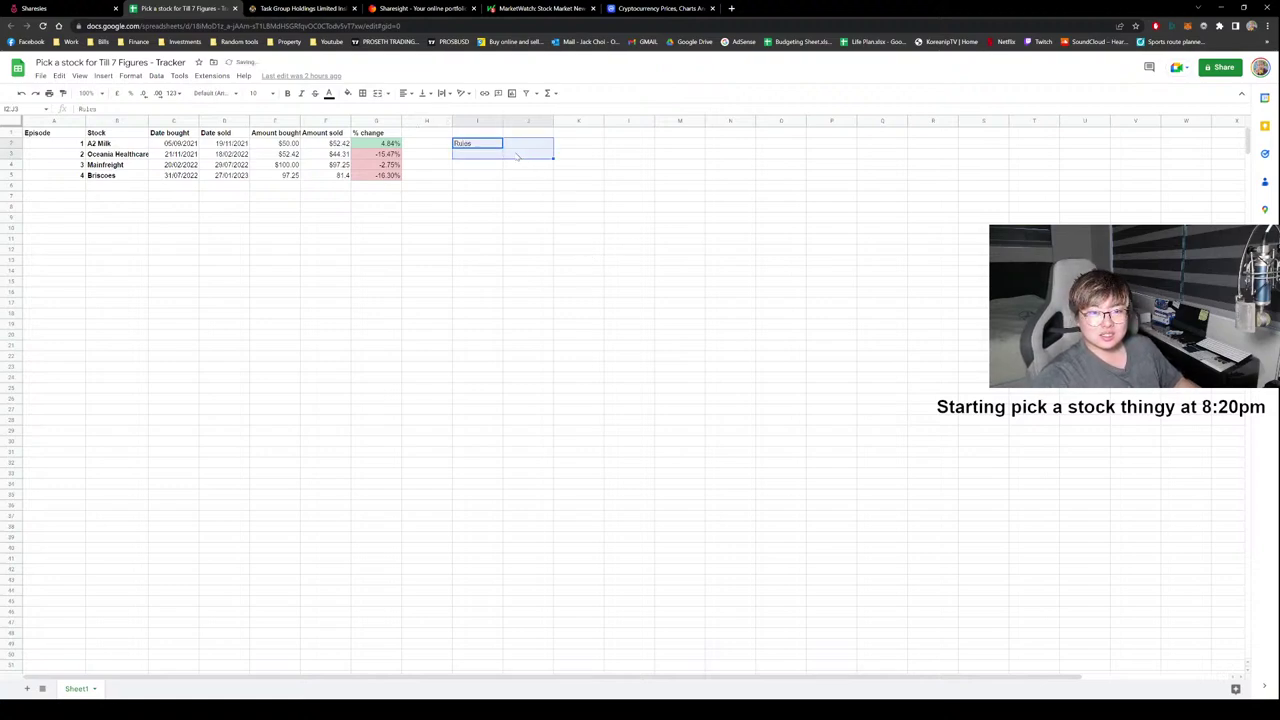
{"action": "left_click", "coordinate": [379, 95]}
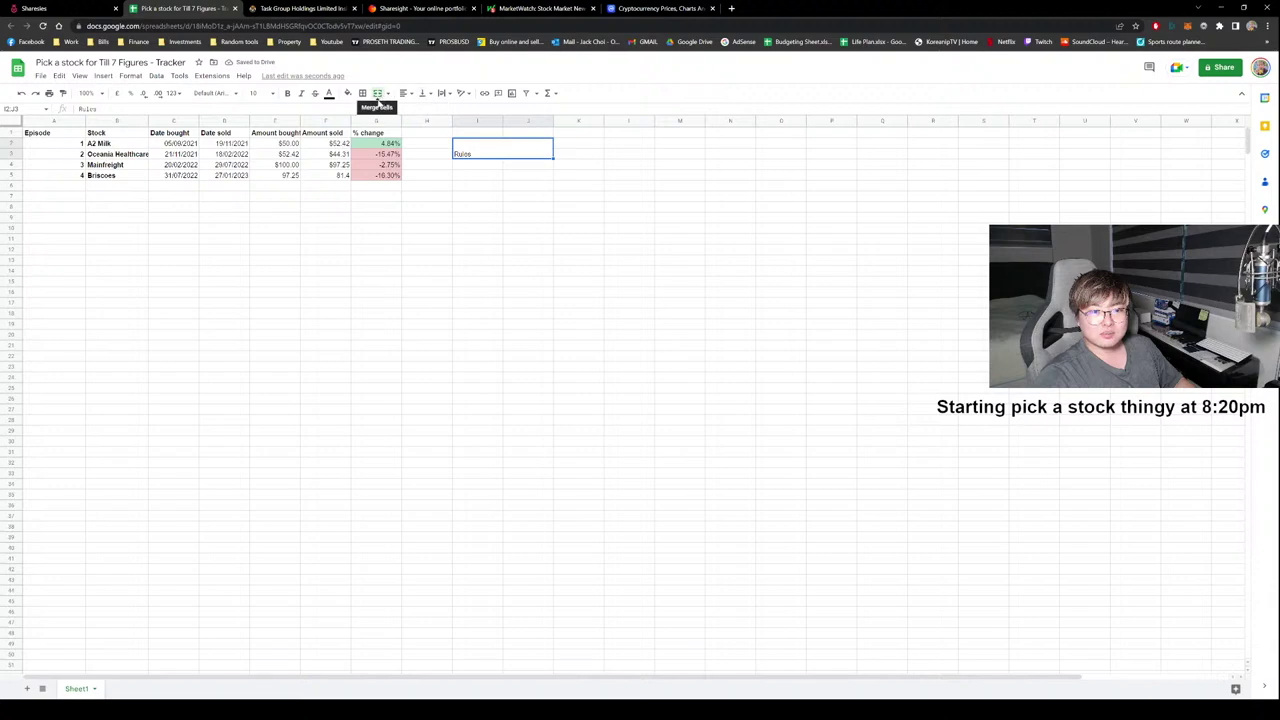
Format the "Rules" heading as bold, horizontally centred text at font size 24.
{"action": "left_click", "coordinate": [288, 93]}
{"action": "left_click", "coordinate": [258, 93]}
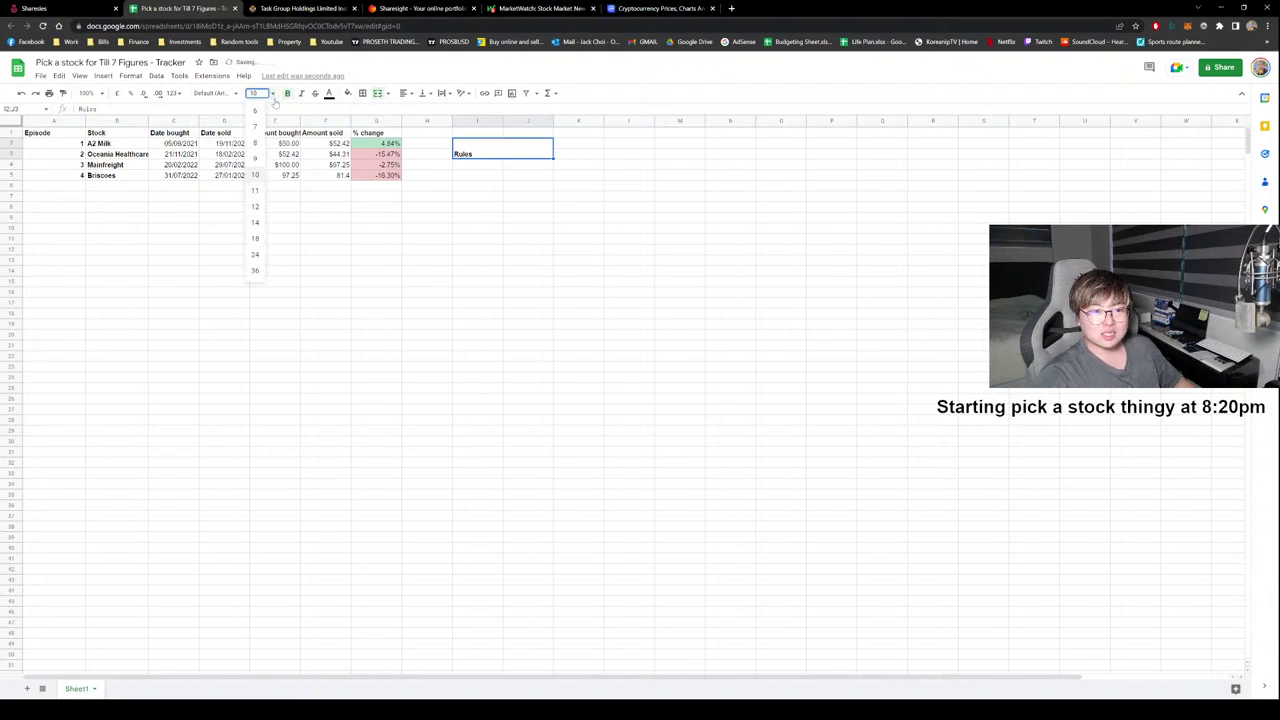
{"action": "left_click", "coordinate": [255, 271]}
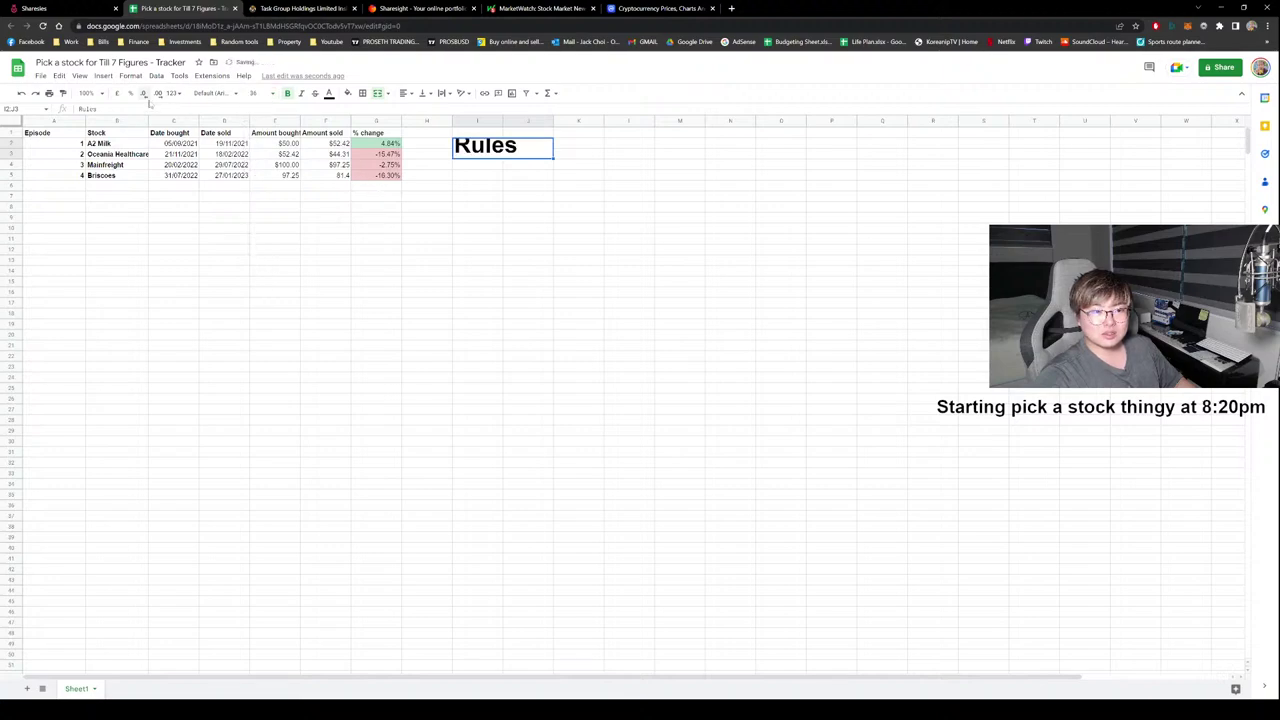
{"action": "left_click", "coordinate": [405, 93]}
{"action": "left_click", "coordinate": [419, 112]}
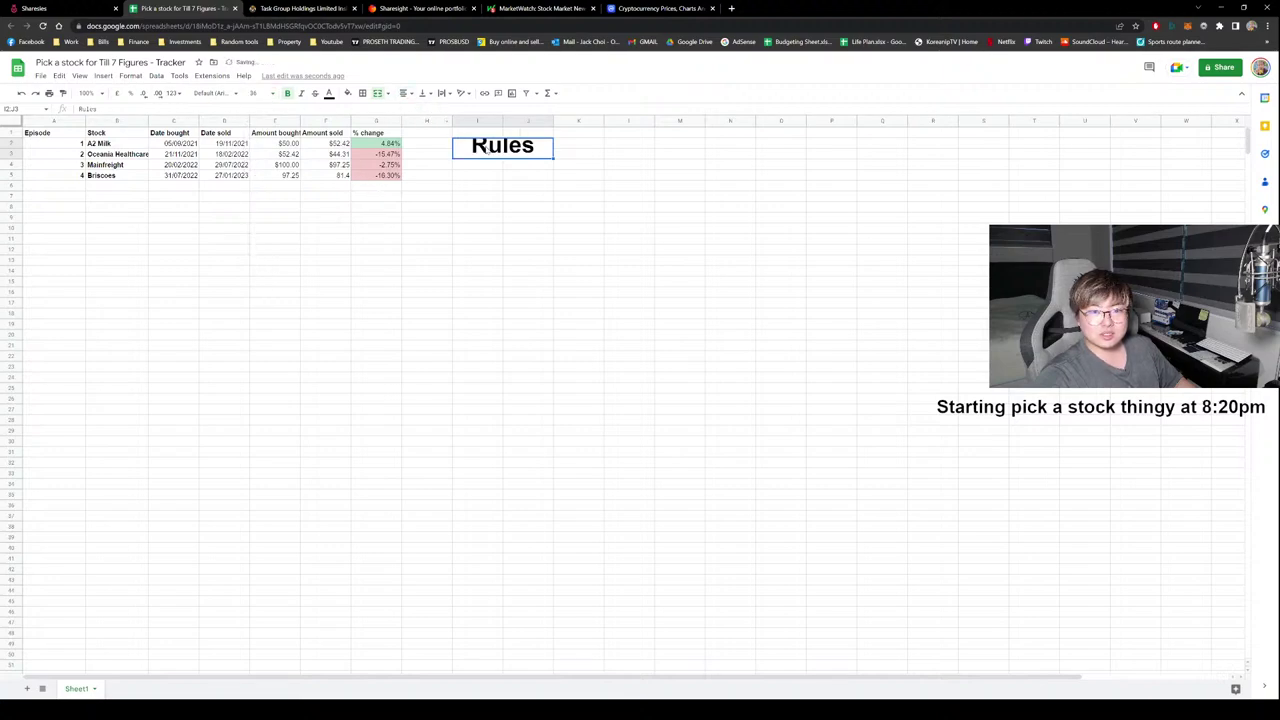
{"action": "left_click", "coordinate": [258, 93]}
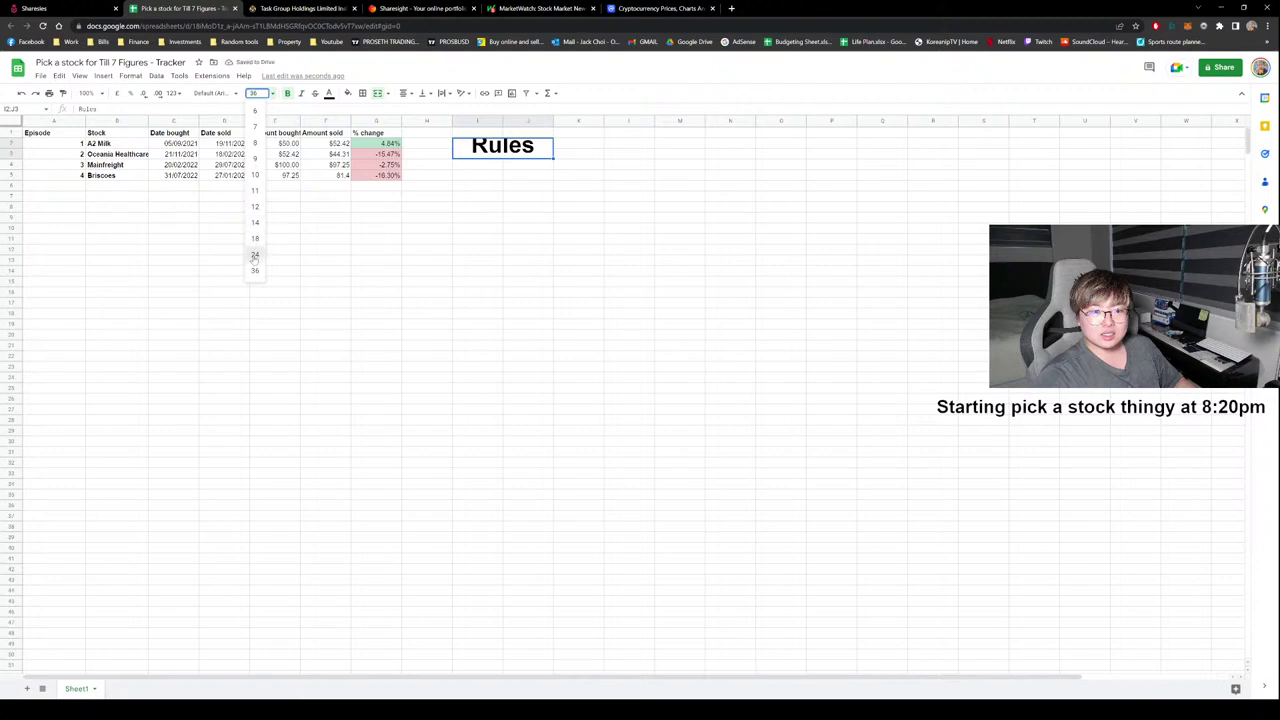
{"action": "left_click", "coordinate": [255, 254]}
Merge I4:L4 under the "Rules" heading and fill the merged format down through row 7.
{"action": "left_click", "coordinate": [474, 167]}
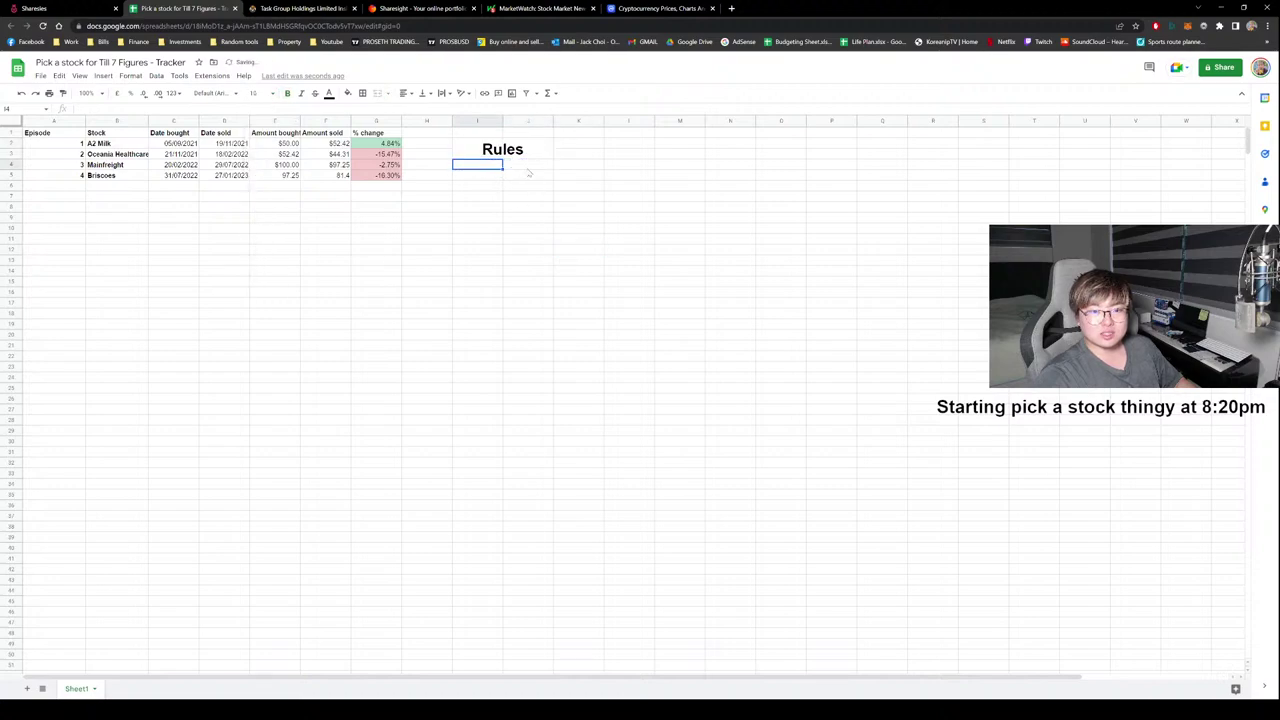
{"action": "left_click", "coordinate": [640, 166], "text": "shift"}
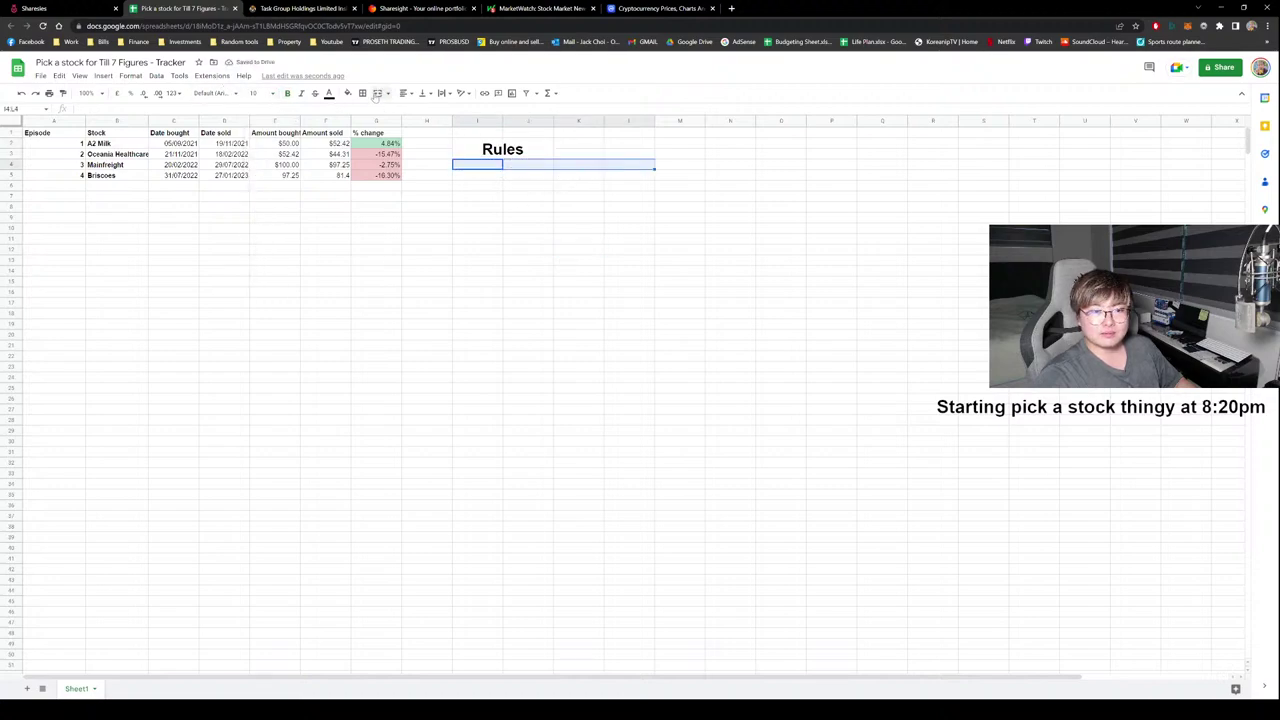
{"action": "left_click", "coordinate": [377, 93]}
{"action": "left_click_drag", "start_coordinate": [653, 168], "coordinate": [650, 192]}
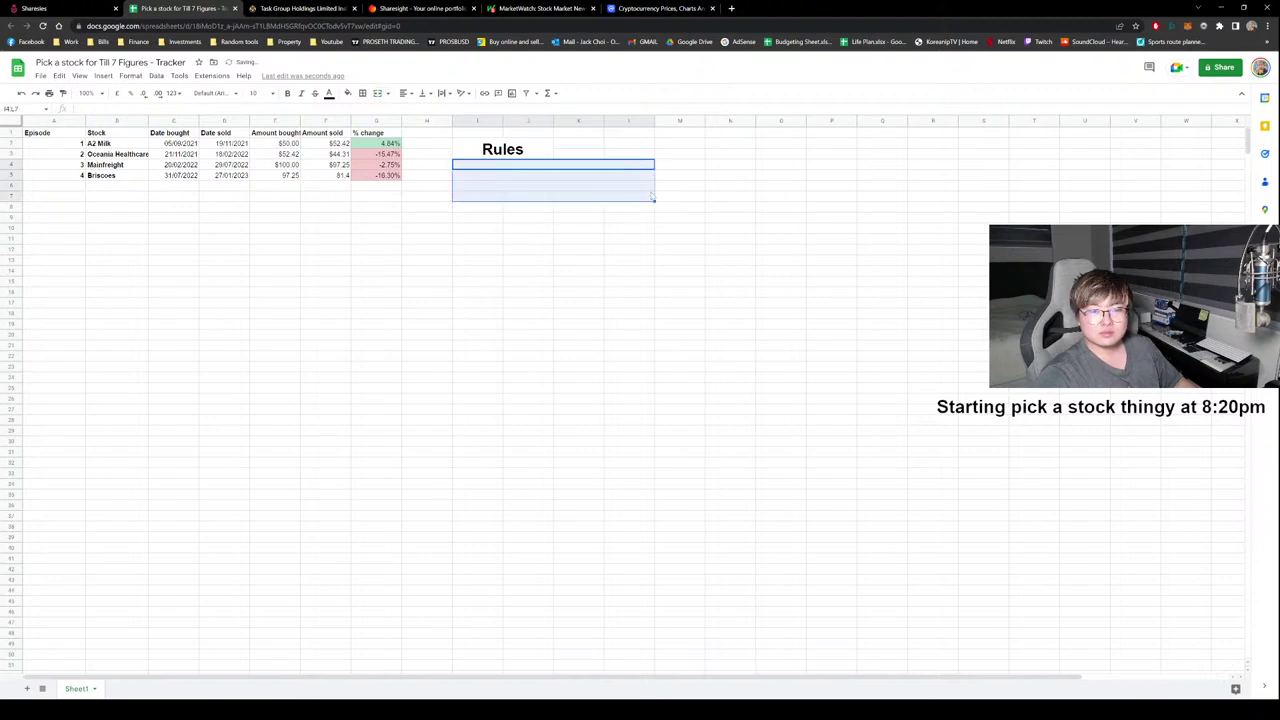
{"action": "left_click", "coordinate": [502, 150]}
Enter the first rule in row 4 as "1. Pick a stock - which is listed in NZX".
{"action": "left_click", "coordinate": [502, 163]}
{"action": "type", "text": "1"}
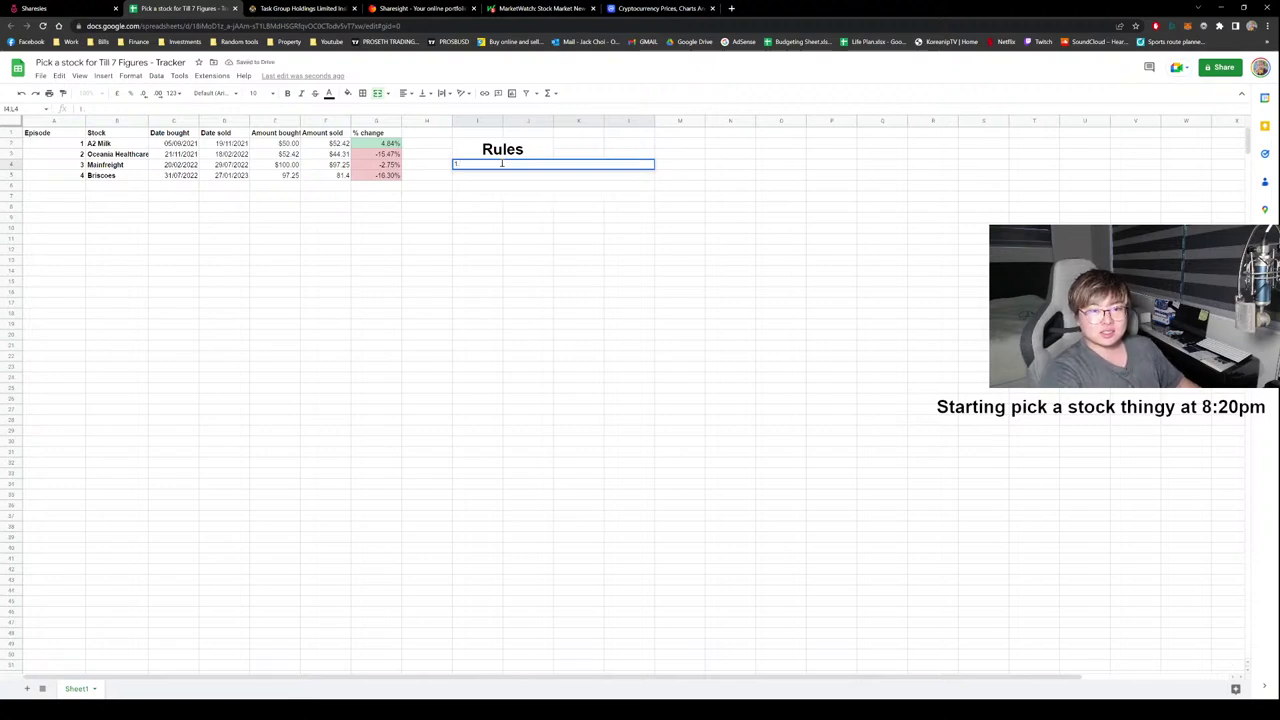
{"action": "type", "text": ". Pick"}
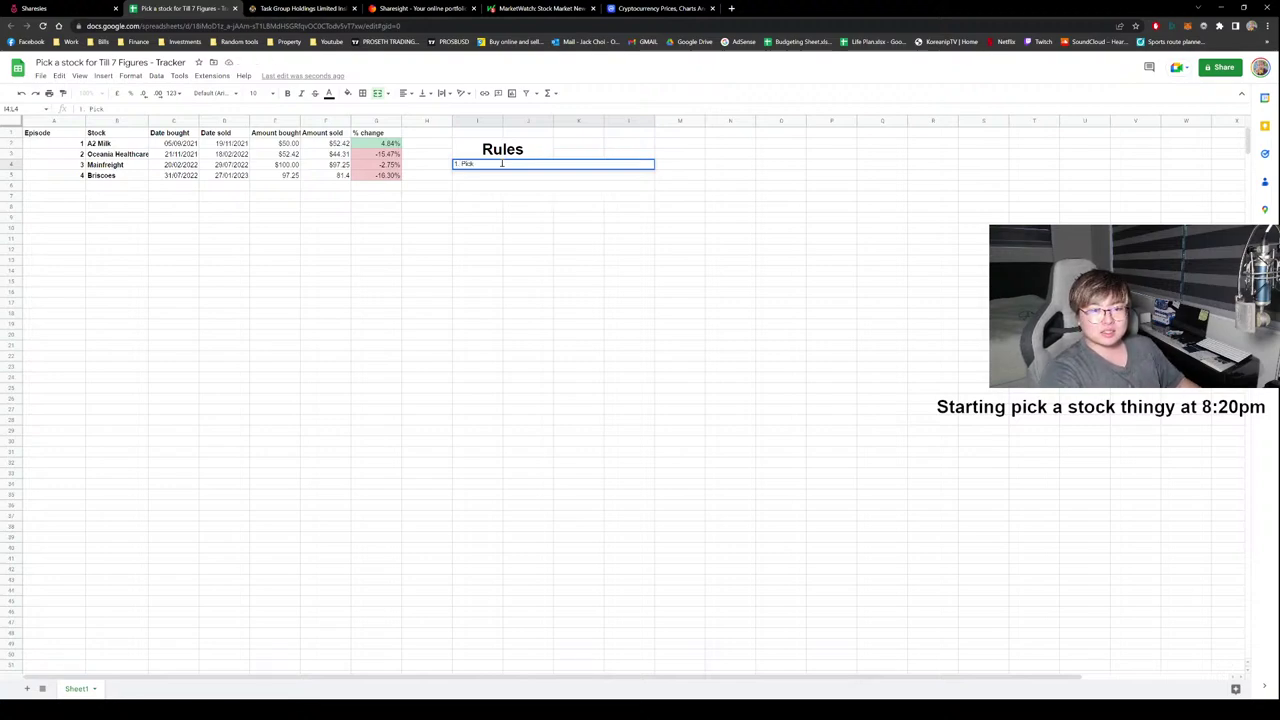
{"action": "type", "text": " a stock in"}
{"action": "key", "text": "BackSpace"}
{"action": "key", "text": "BackSpace"}
{"action": "type", "text": "- which"}
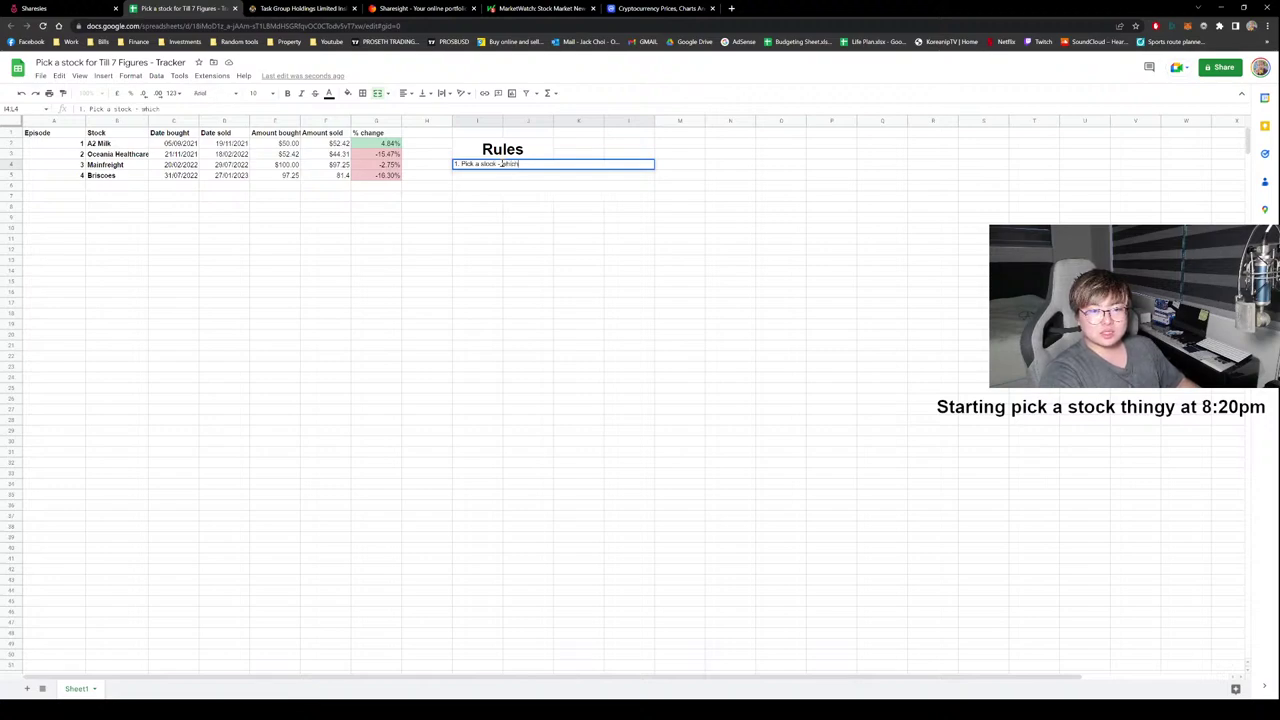
{"action": "type", "text": " is listed in NZX"}
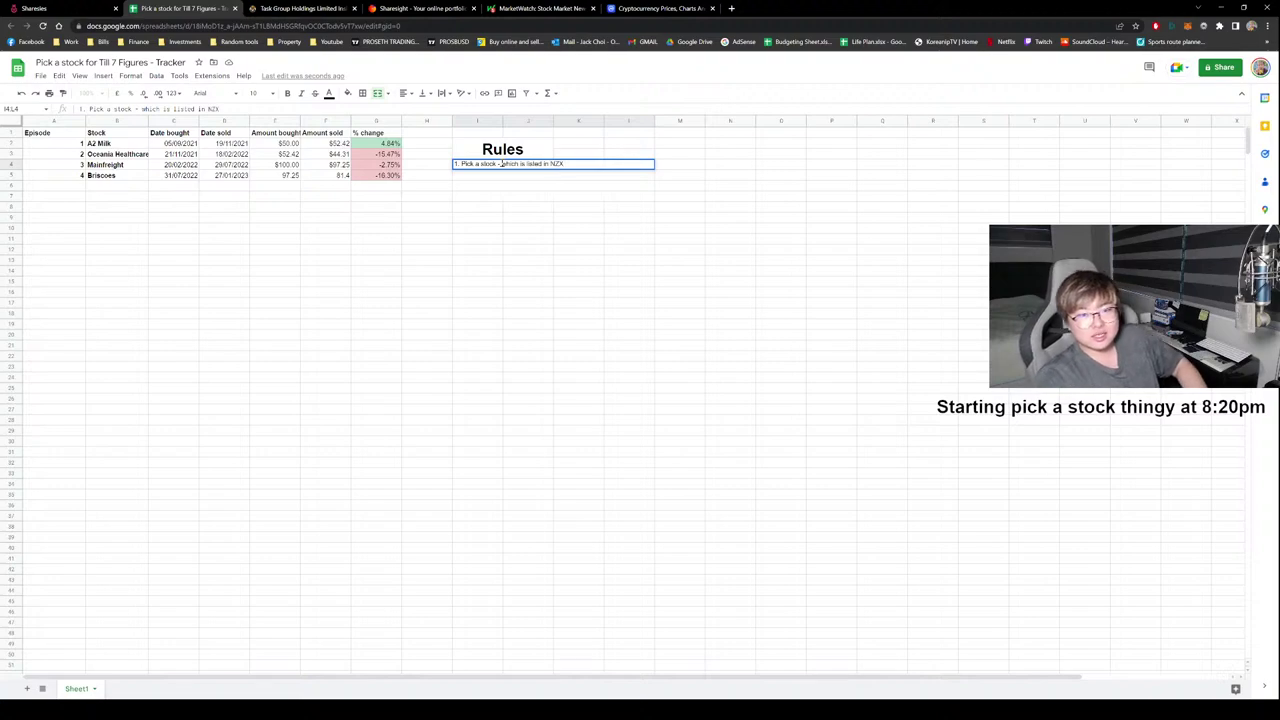
{"action": "left_click", "coordinate": [569, 175]}
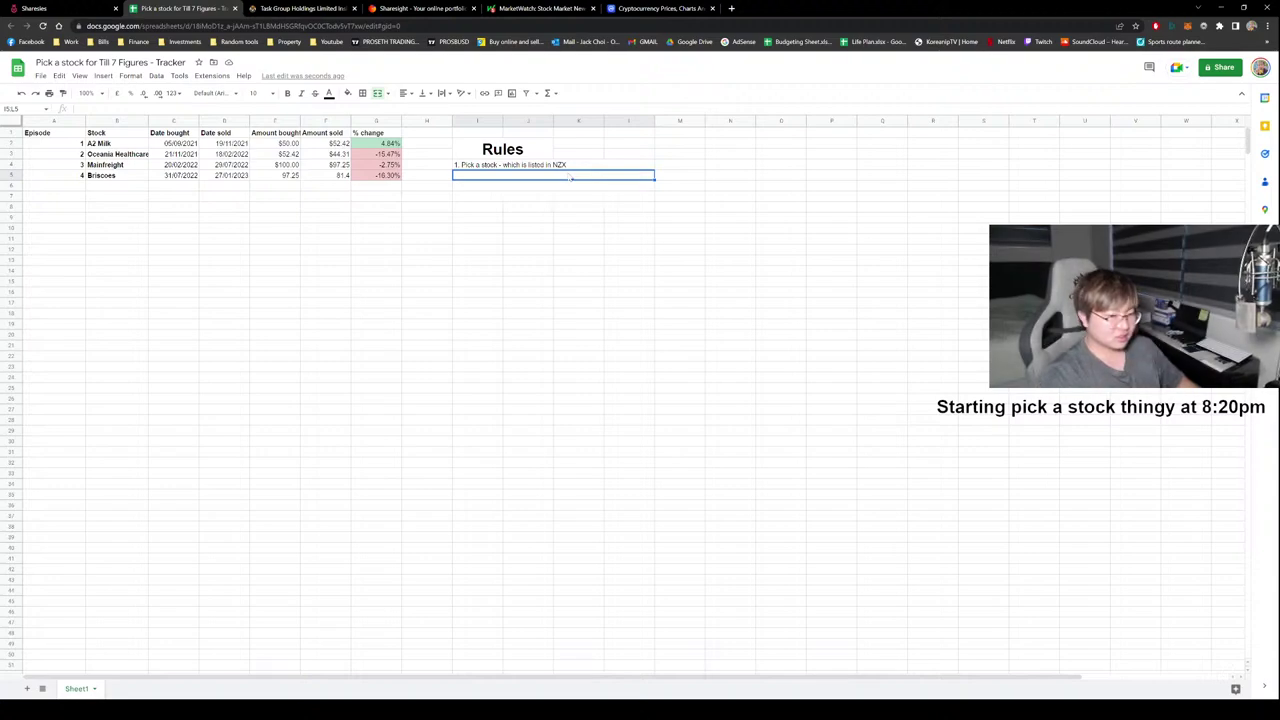
Enlarge the sheet's zoom level to 200%.
{"action": "left_click", "coordinate": [781, 206]}
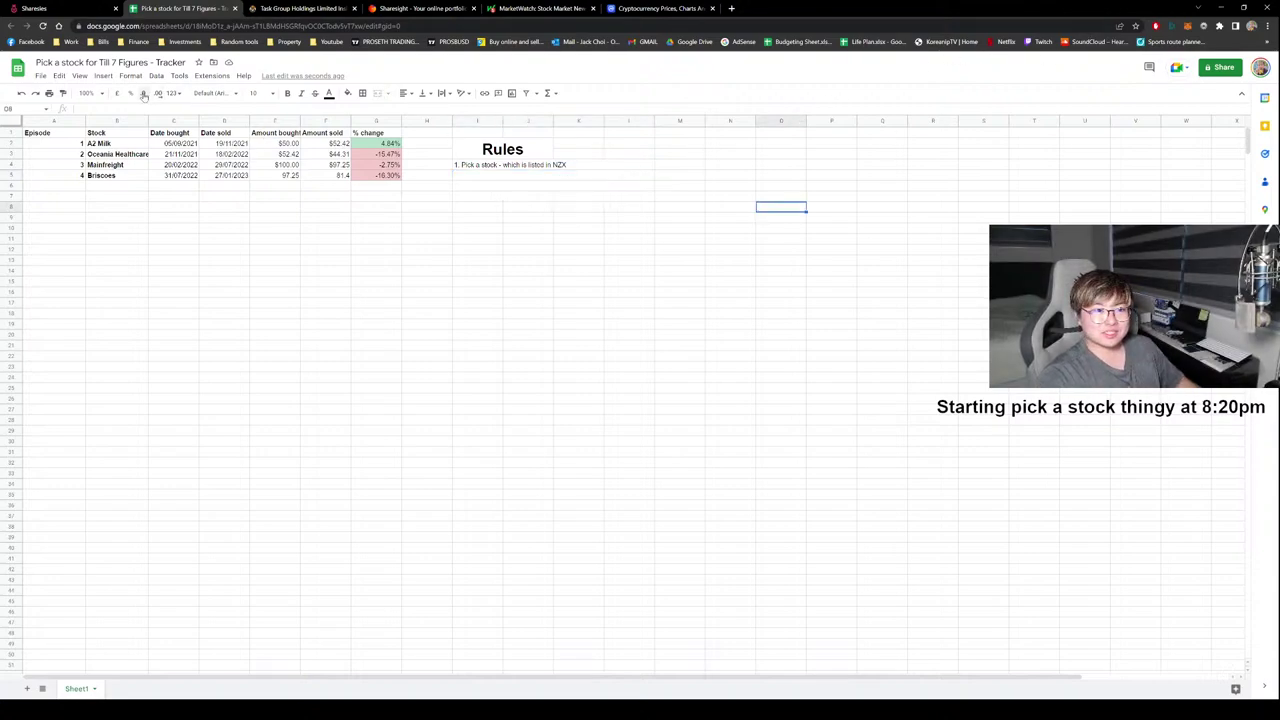
{"action": "left_click", "coordinate": [89, 93]}
{"action": "left_click", "coordinate": [89, 190]}
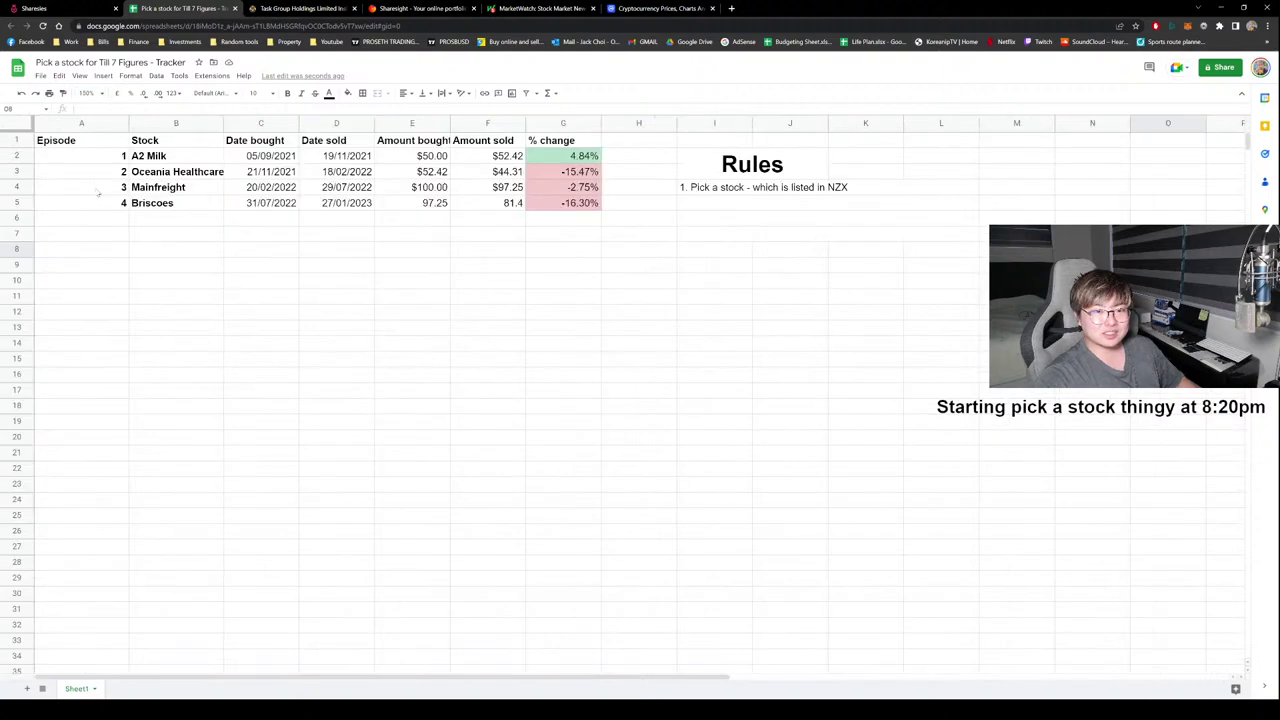
{"action": "left_click", "coordinate": [603, 284]}
{"action": "left_click", "coordinate": [866, 315]}
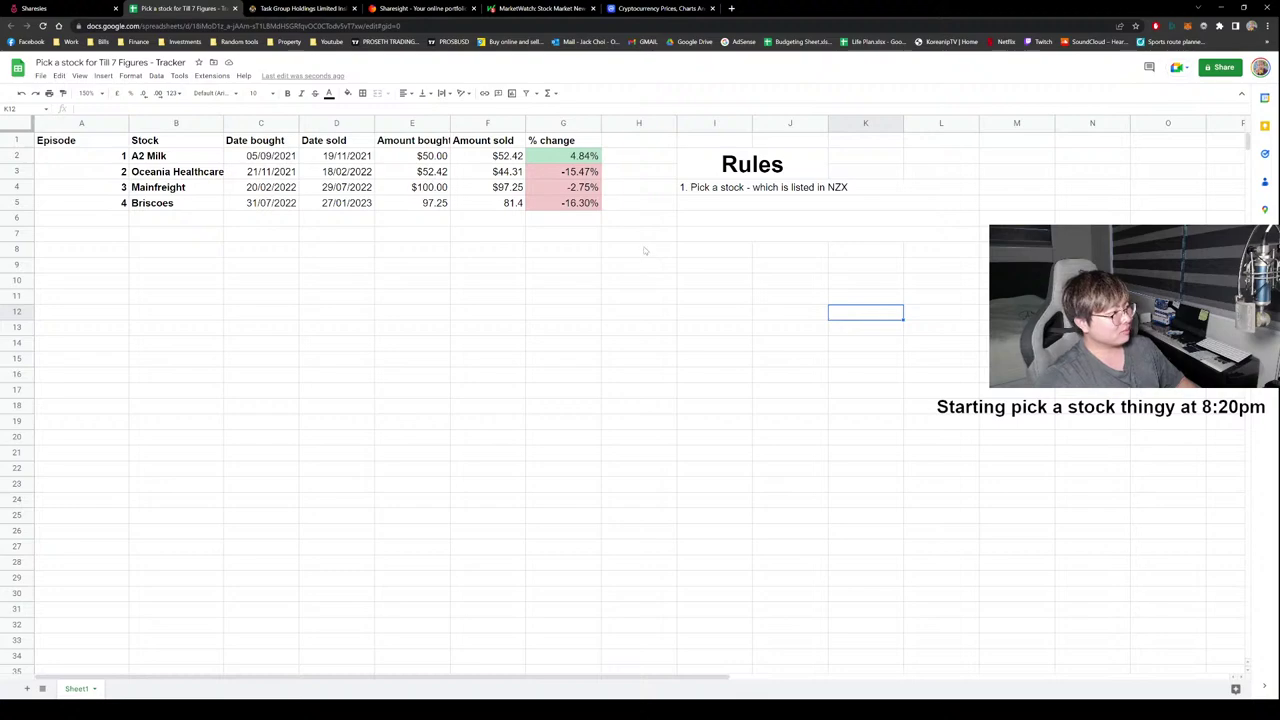
{"action": "left_click", "coordinate": [90, 93]}
{"action": "left_click", "coordinate": [90, 206]}
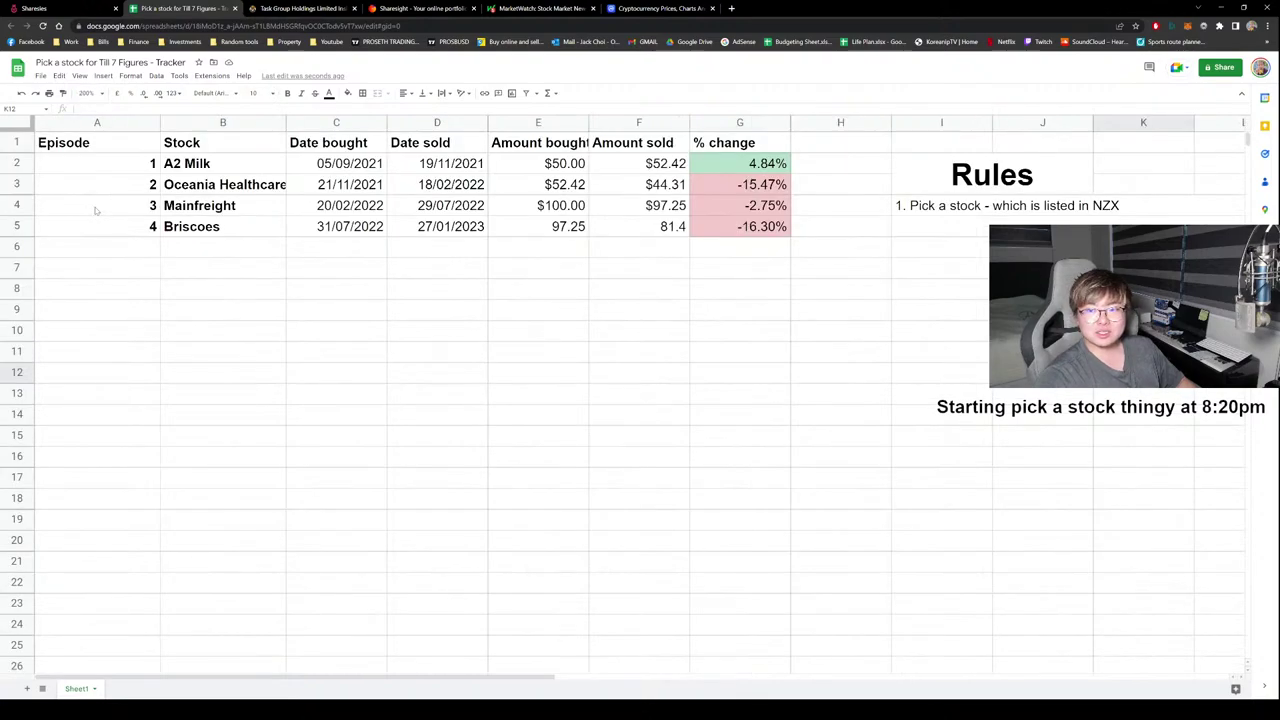
Enter the second rule in row 5 as "2. Nothing below 10million dollar market cap".
{"action": "left_click", "coordinate": [771, 307]}
{"action": "key", "text": "Up"}
{"action": "key", "text": "Up"}
{"action": "key", "text": "Up"}
{"action": "key", "text": "Up"}
{"action": "key", "text": "Right"}
{"action": "key", "text": "Right"}
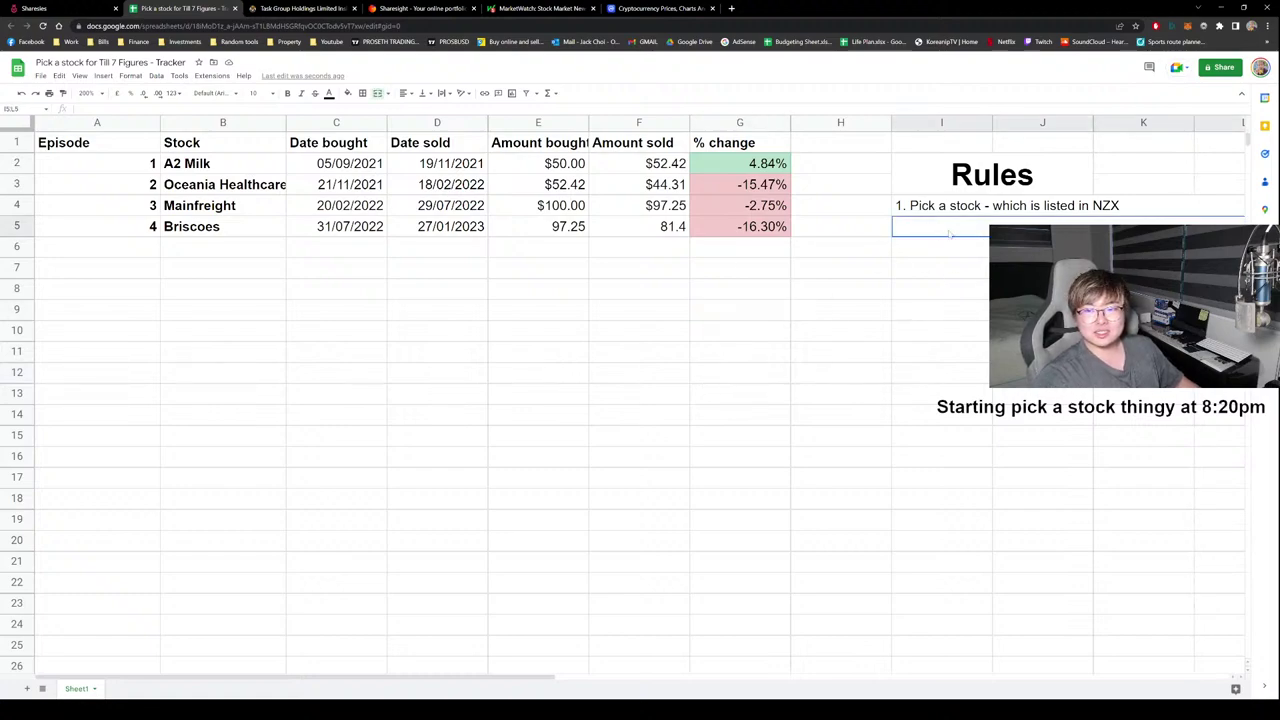
{"action": "type", "text": "2."}
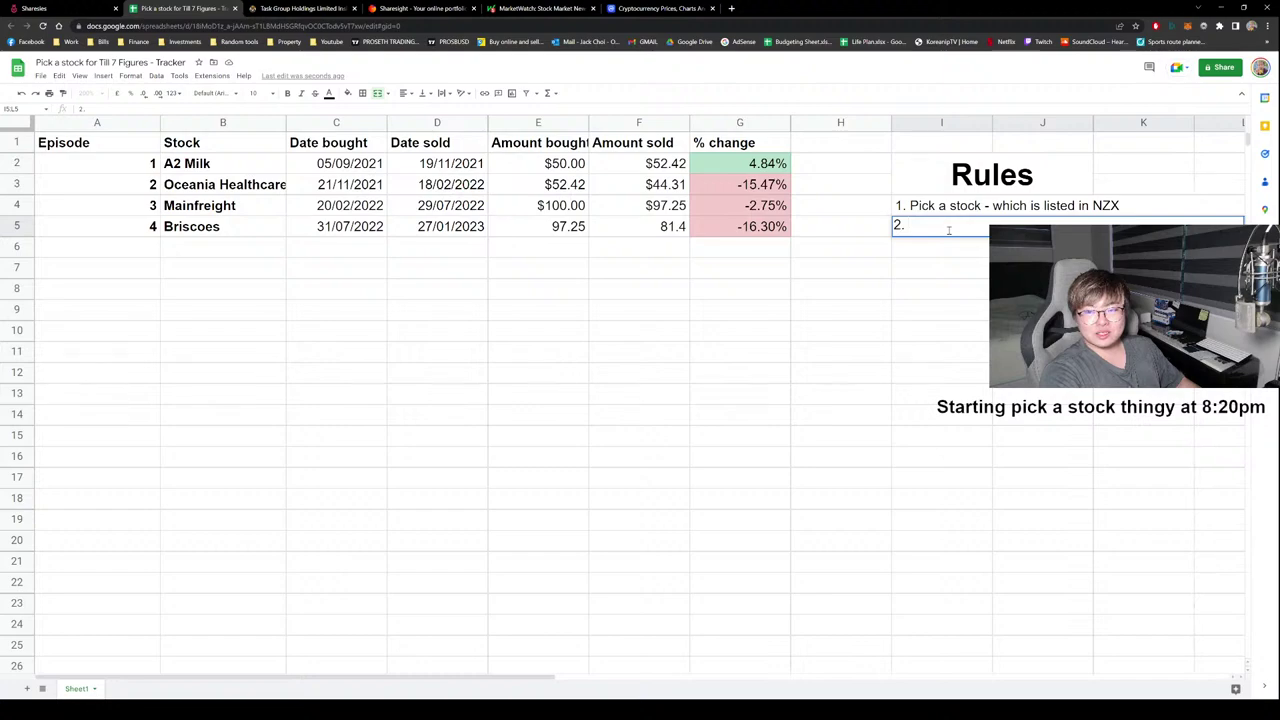
{"action": "type", "text": " Nothing below 10"}
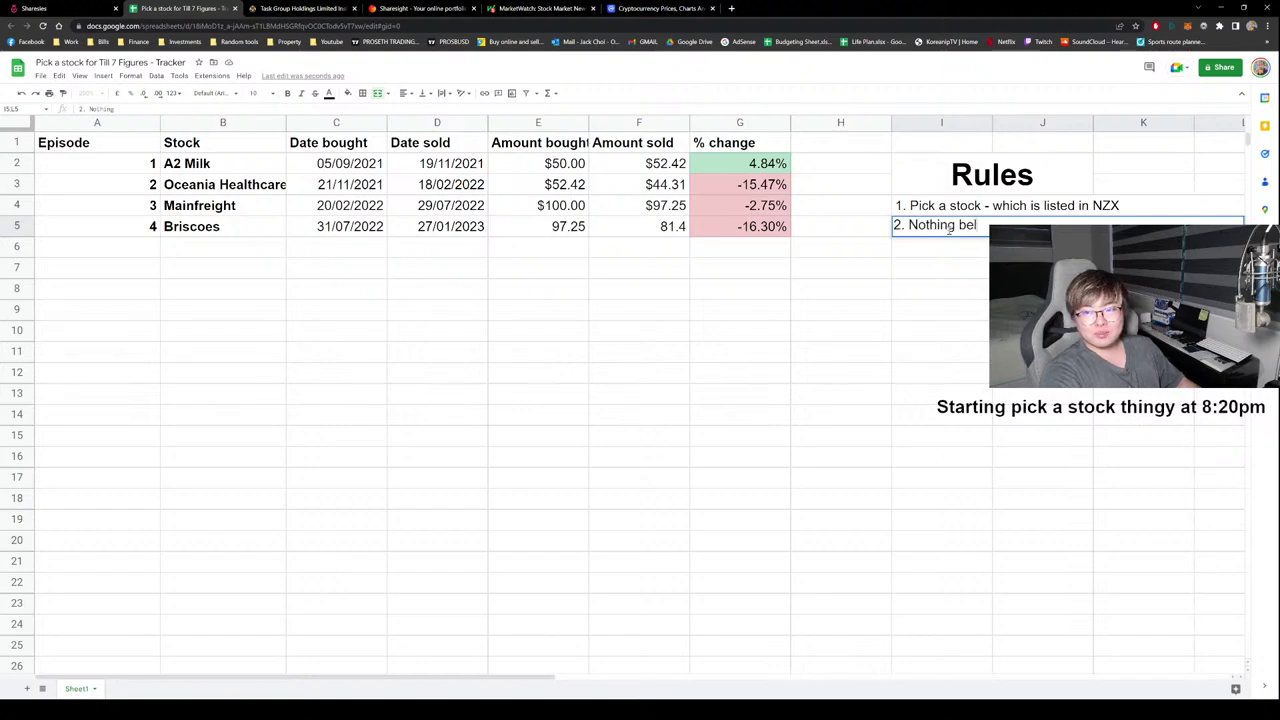
{"action": "type", "text": "million"}
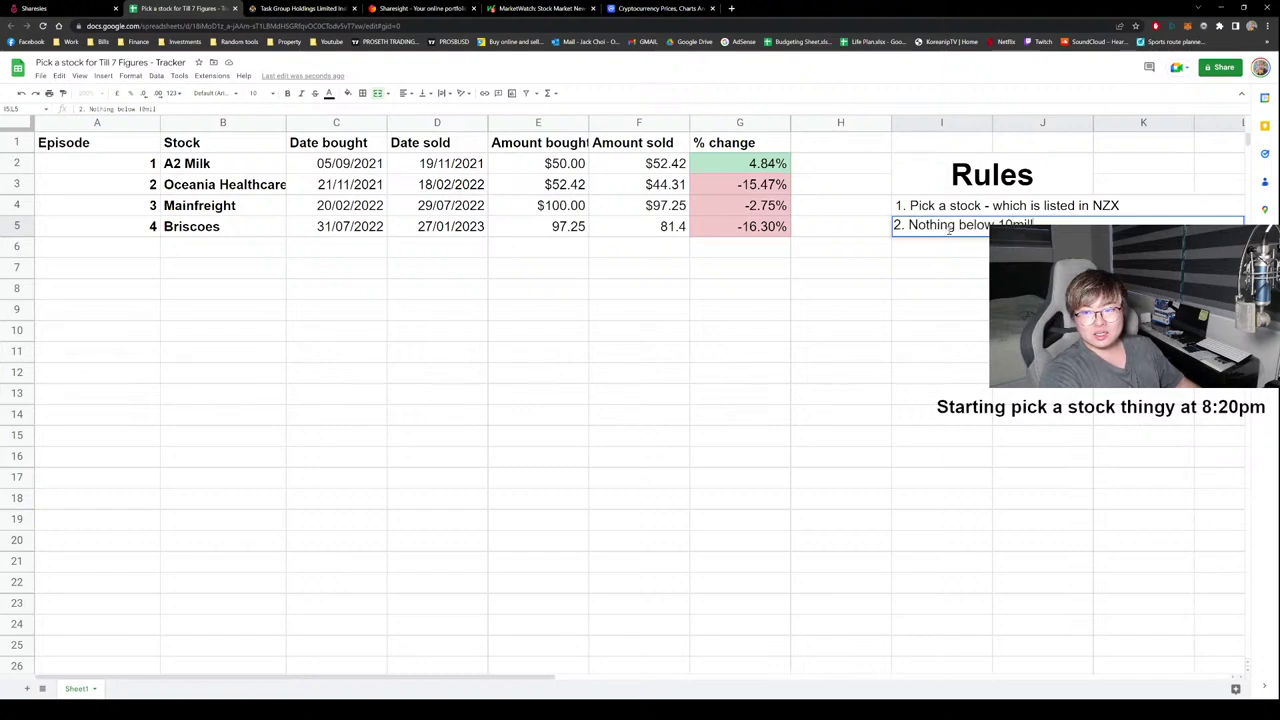
{"action": "type", "text": " dollar market cap"}
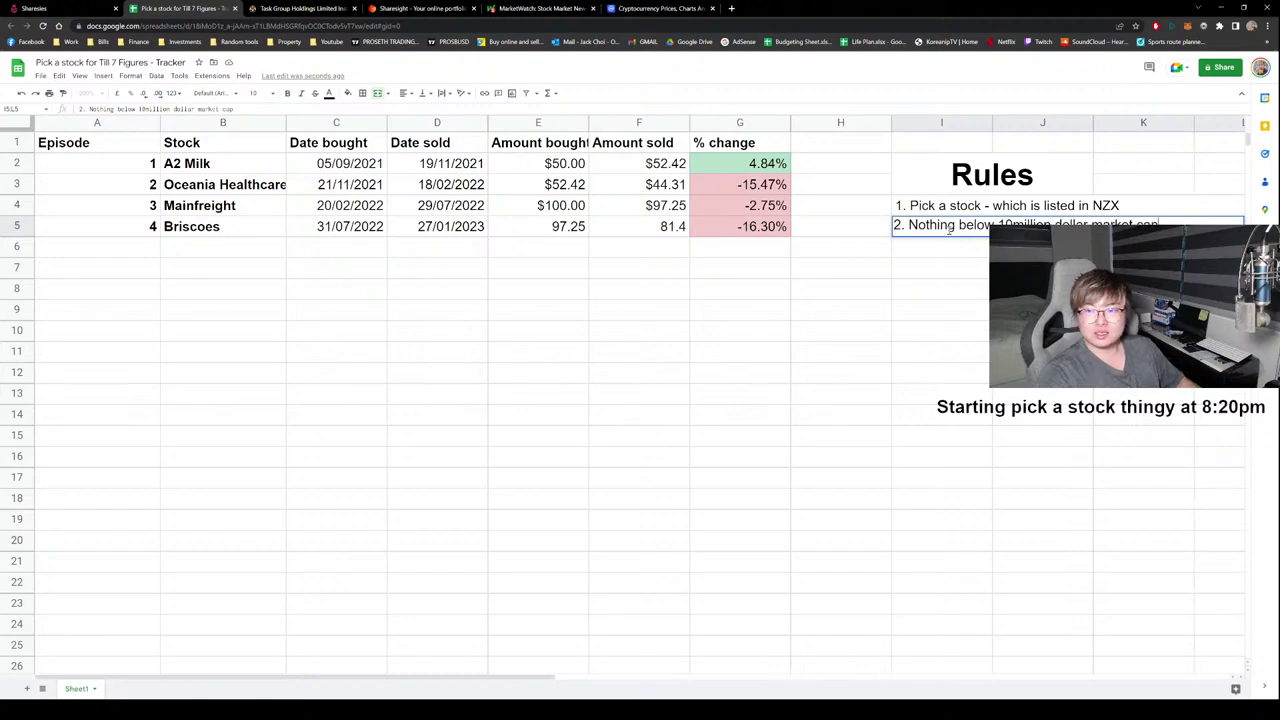
Change the market cap limit in the second rule to "20 million".
{"action": "left_click", "coordinate": [1001, 222]}
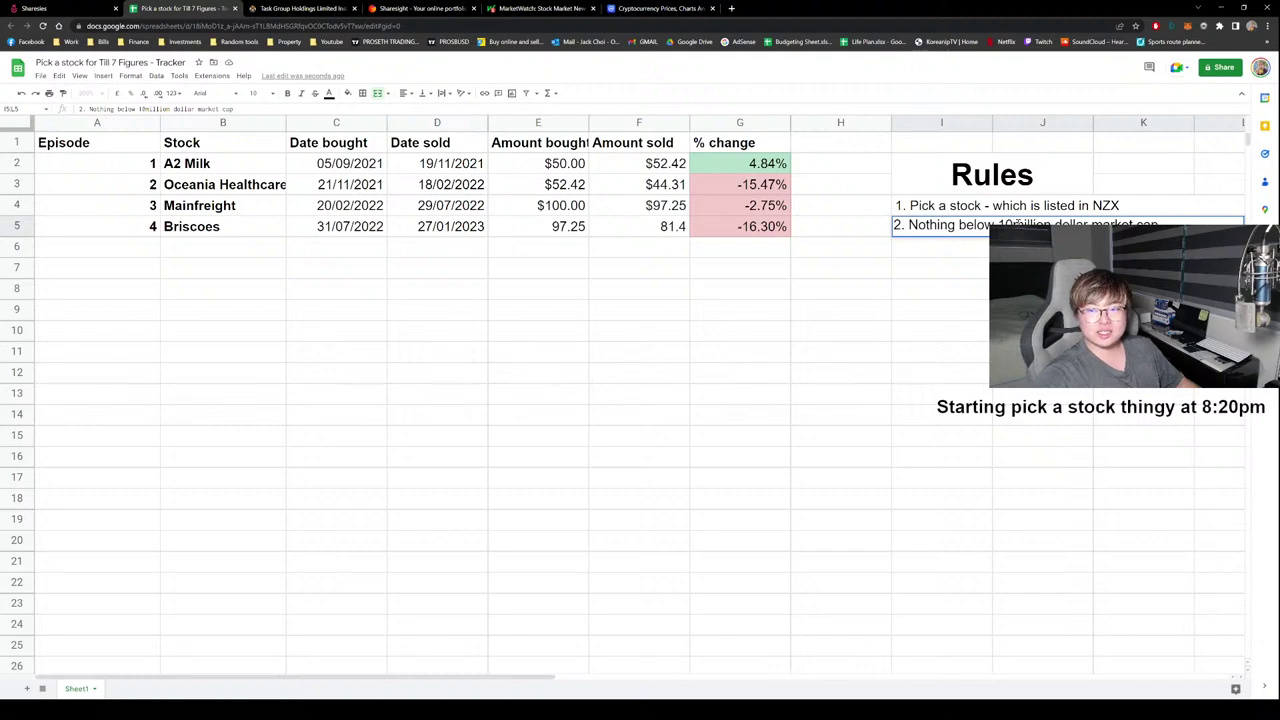
{"action": "key", "text": "Delete"}
{"action": "key", "text": "Delete"}
{"action": "type", "text": "20"}
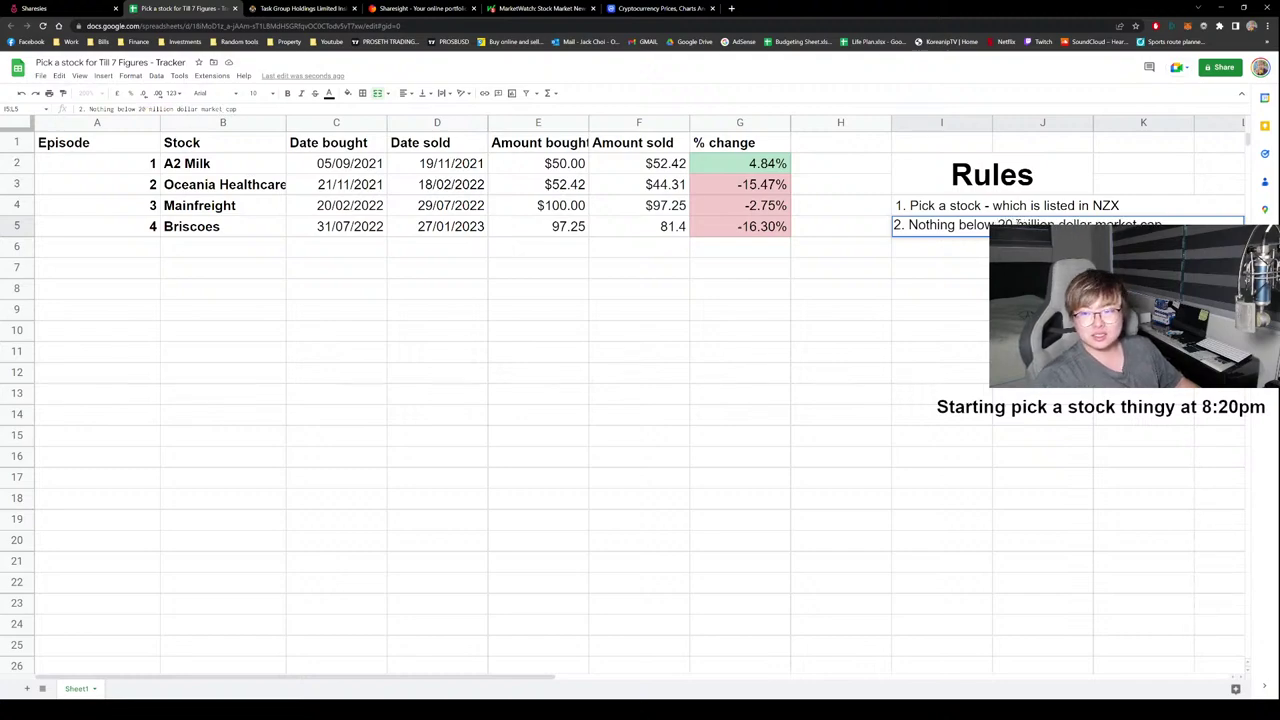
Enter the third rule in row 6 as "3. You should be helping me make money in these stocks".
{"action": "left_click", "coordinate": [941, 251]}
{"action": "type", "text": "3."}
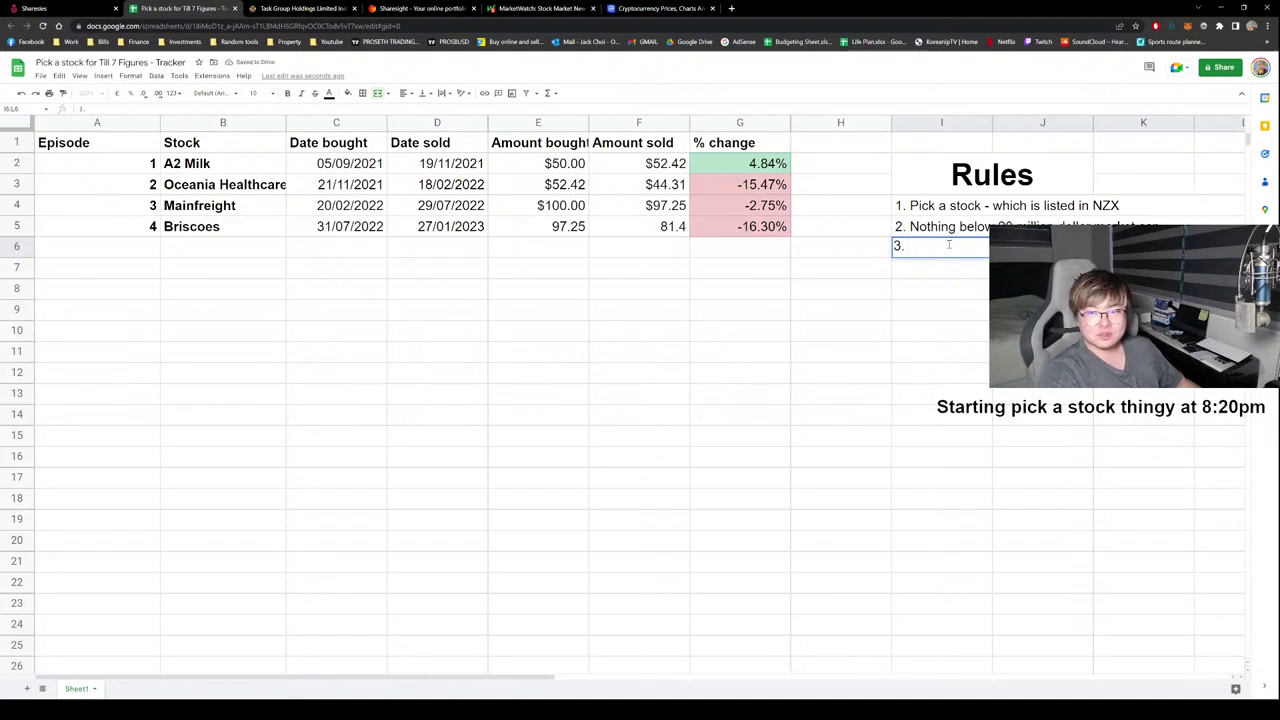
{"action": "type", "text": " You should be"}
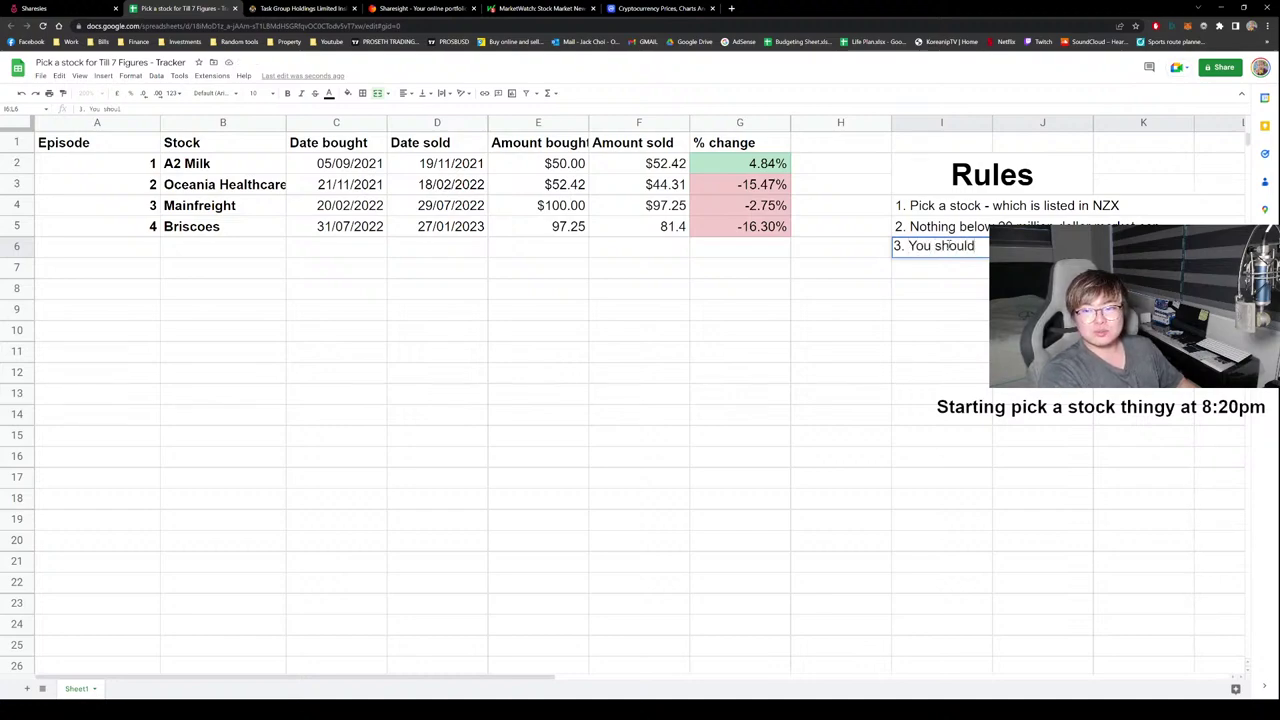
{"action": "type", "text": "ing me make money in i"}
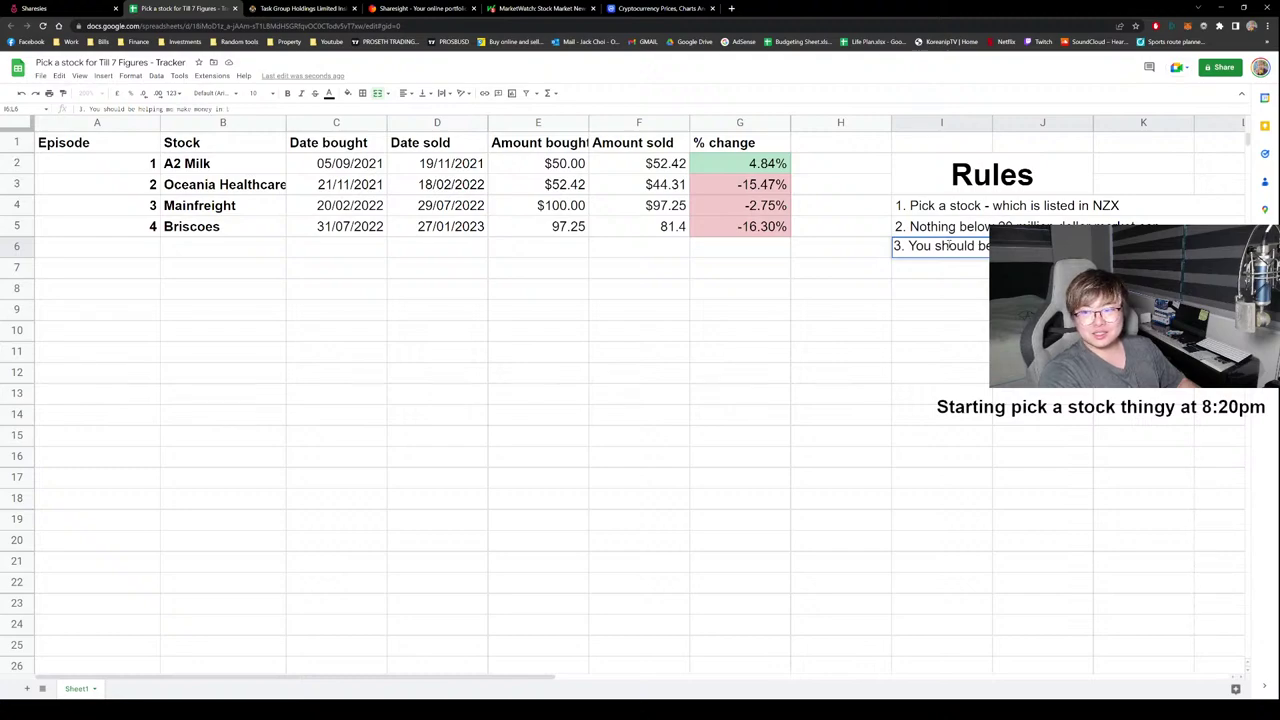
{"action": "type", "text": " stocks"}
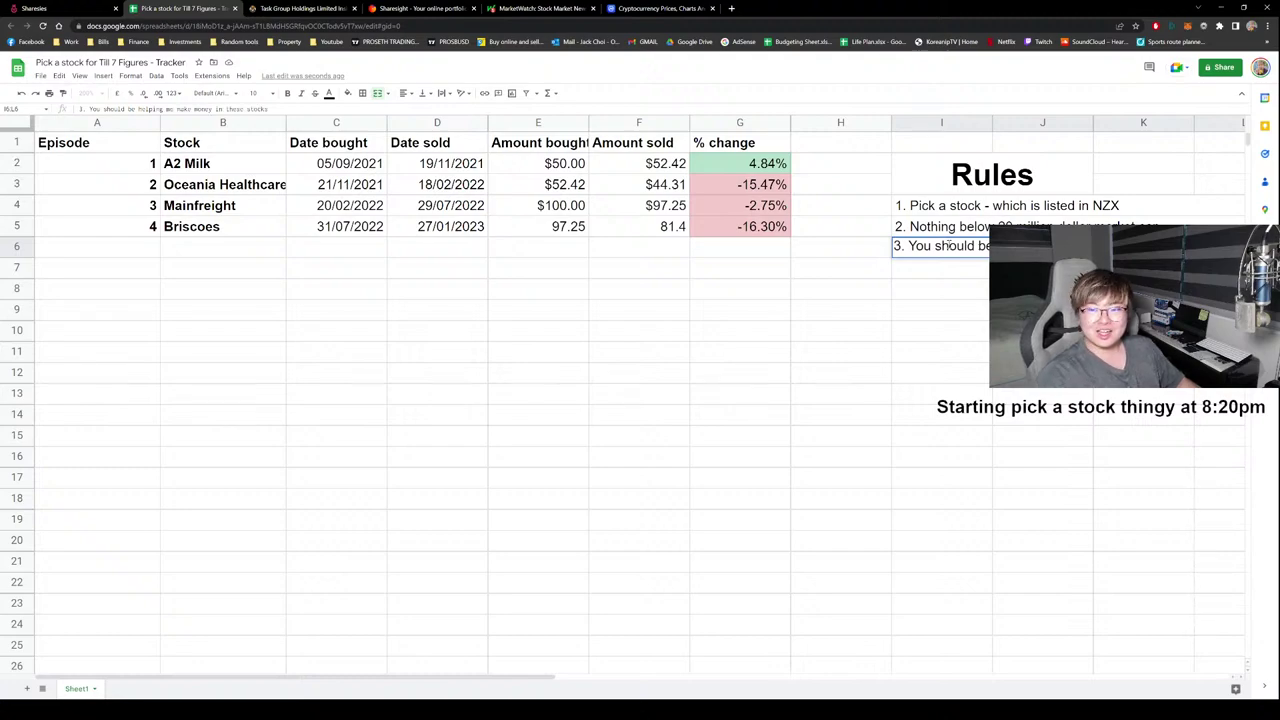
{"action": "left_click", "coordinate": [980, 275]}
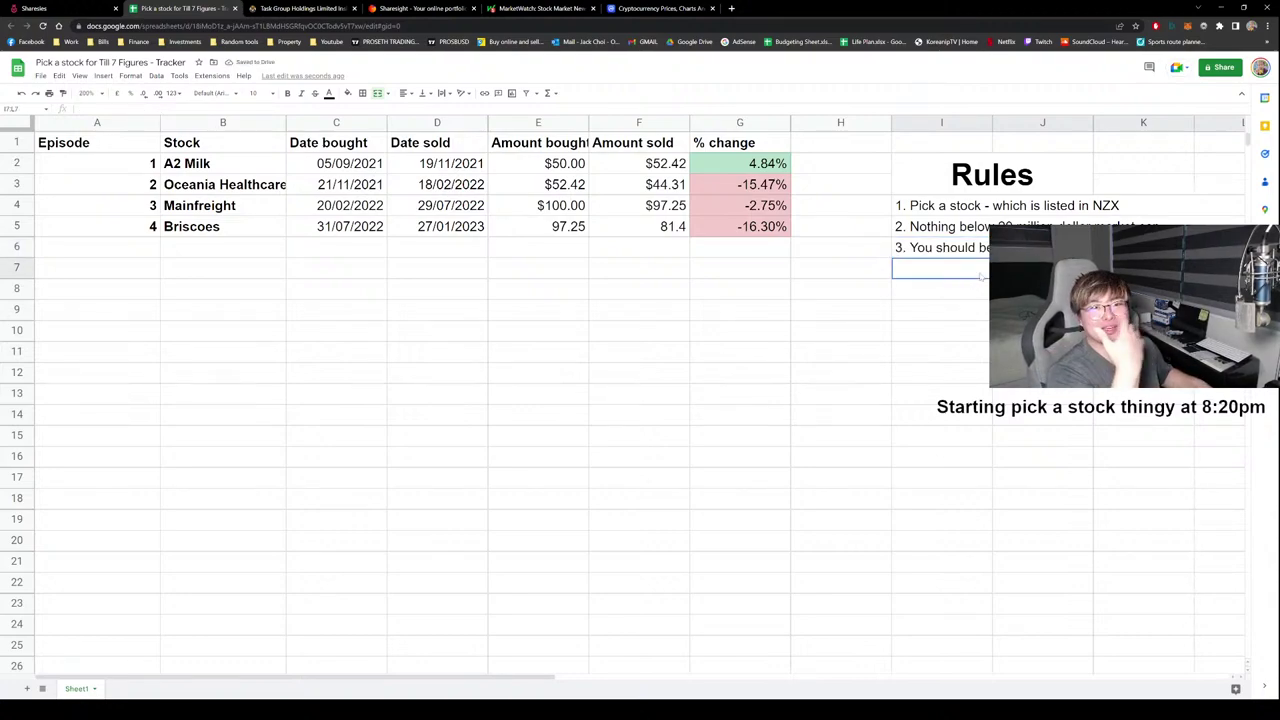
Enter the fourth rule in row 7 as "4. If the stock makes money, I might do a Sharesies gift code giveaway".
{"action": "type", "text": "4"}
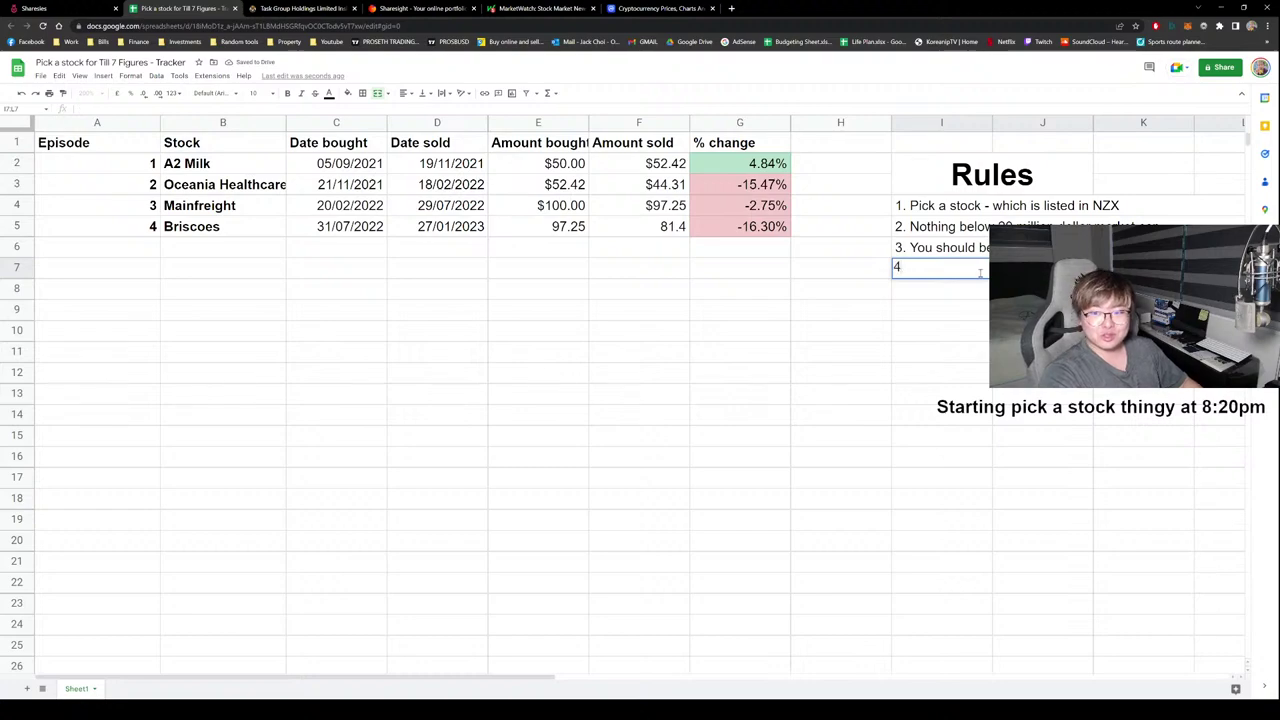
{"action": "type", "text": ". If"}
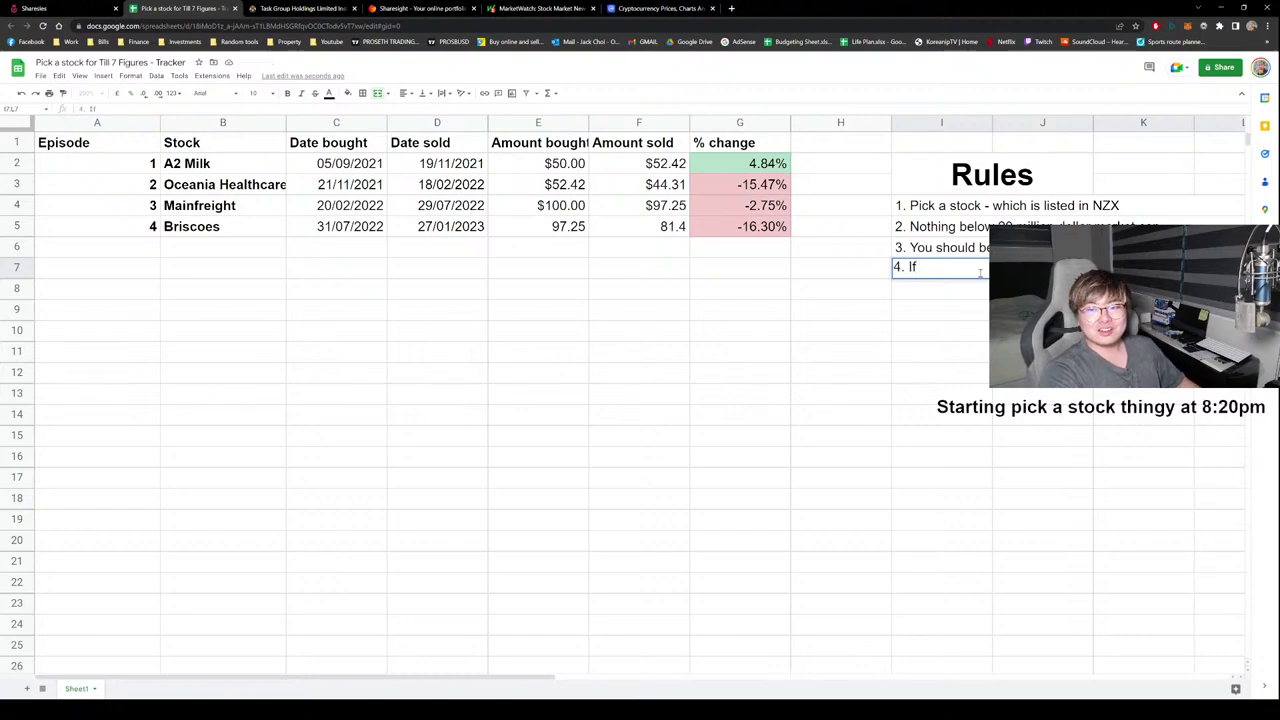
{"action": "type", "text": " the above"}
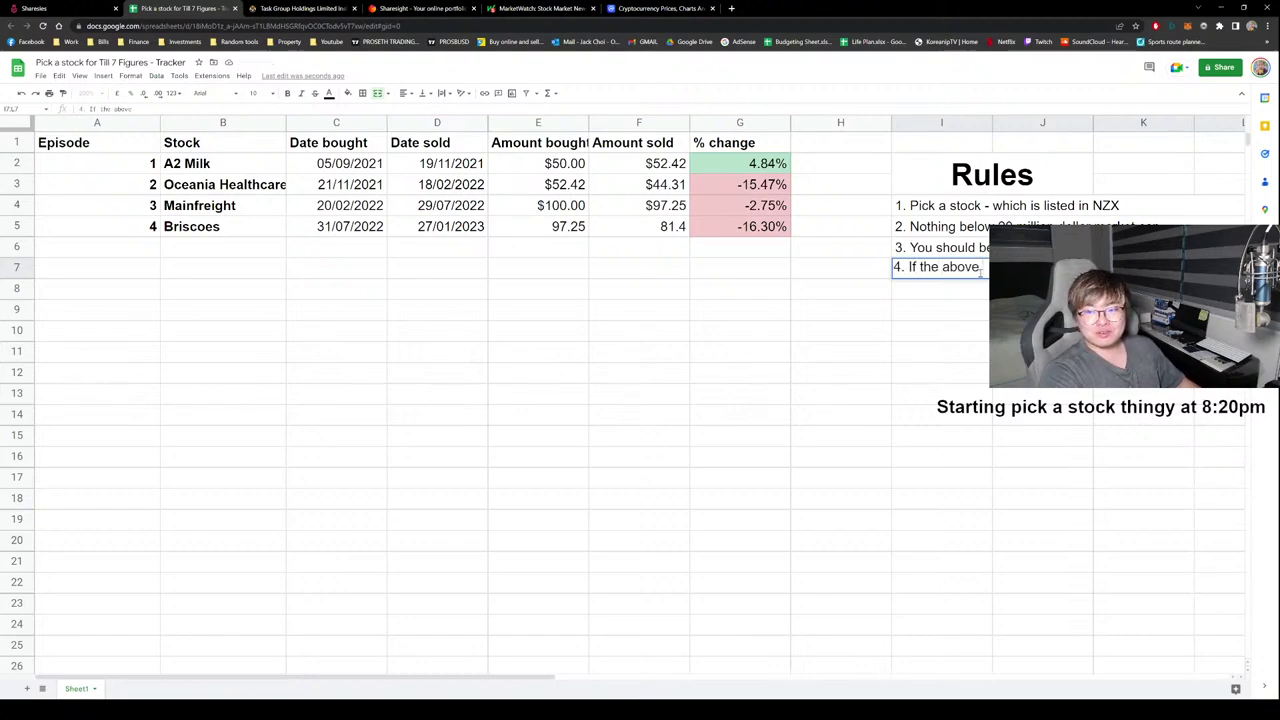
{"action": "type", "text": " cro"}
{"action": "key", "text": "BackSpace"}
{"action": "key", "text": "BackSpace"}
{"action": "key", "text": "BackSpace"}
{"action": "key", "text": "BackSpace"}
{"action": "key", "text": "BackSpace"}
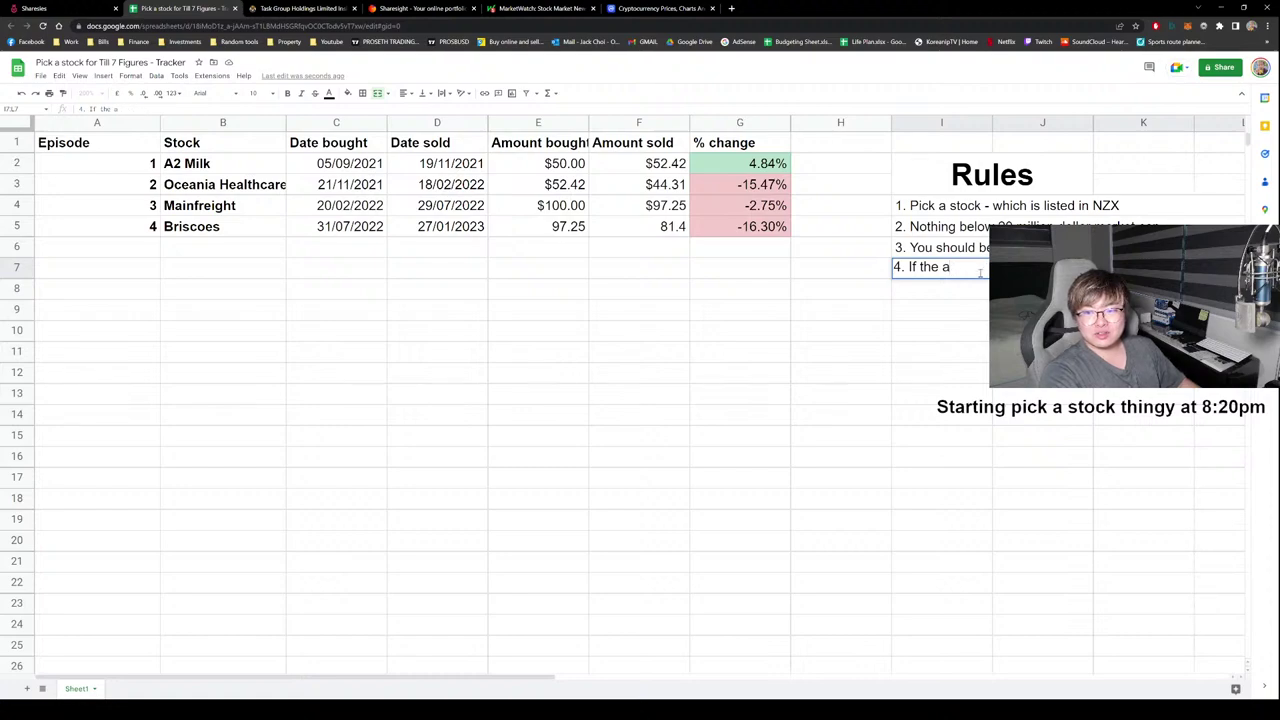
{"action": "type", "text": "stock makes money"}
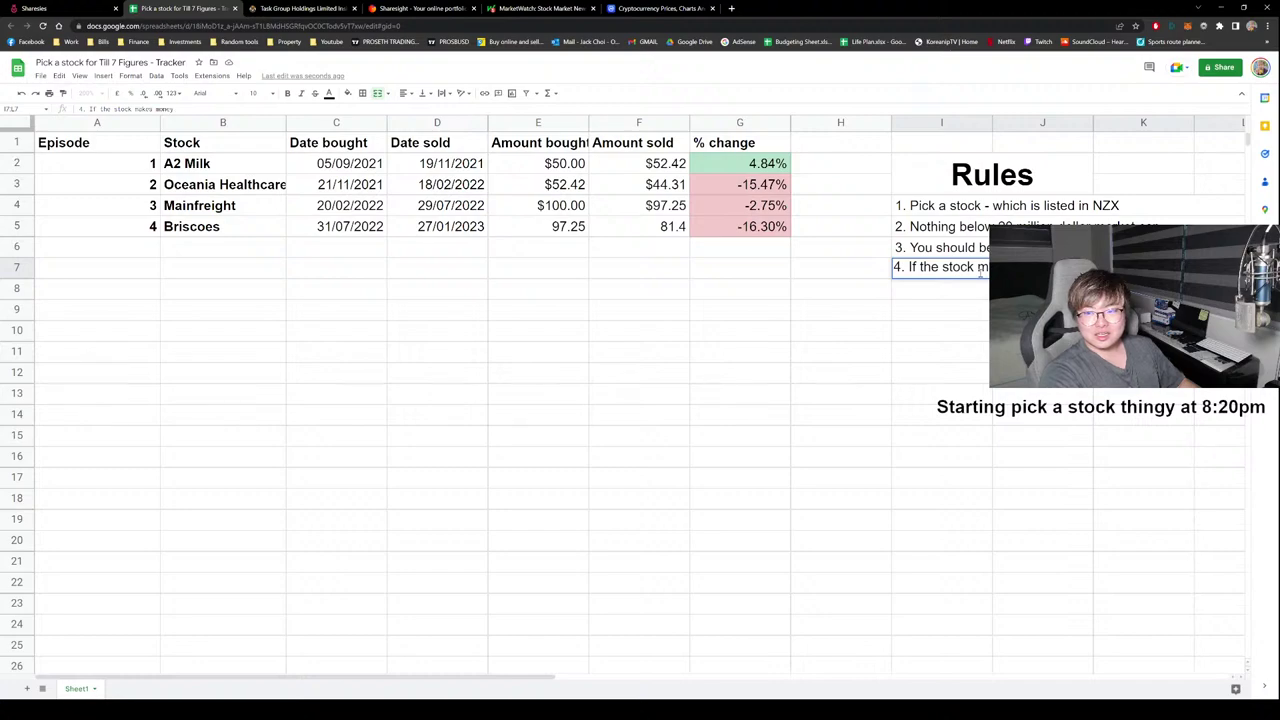
{"action": "type", "text": ", I might do"}
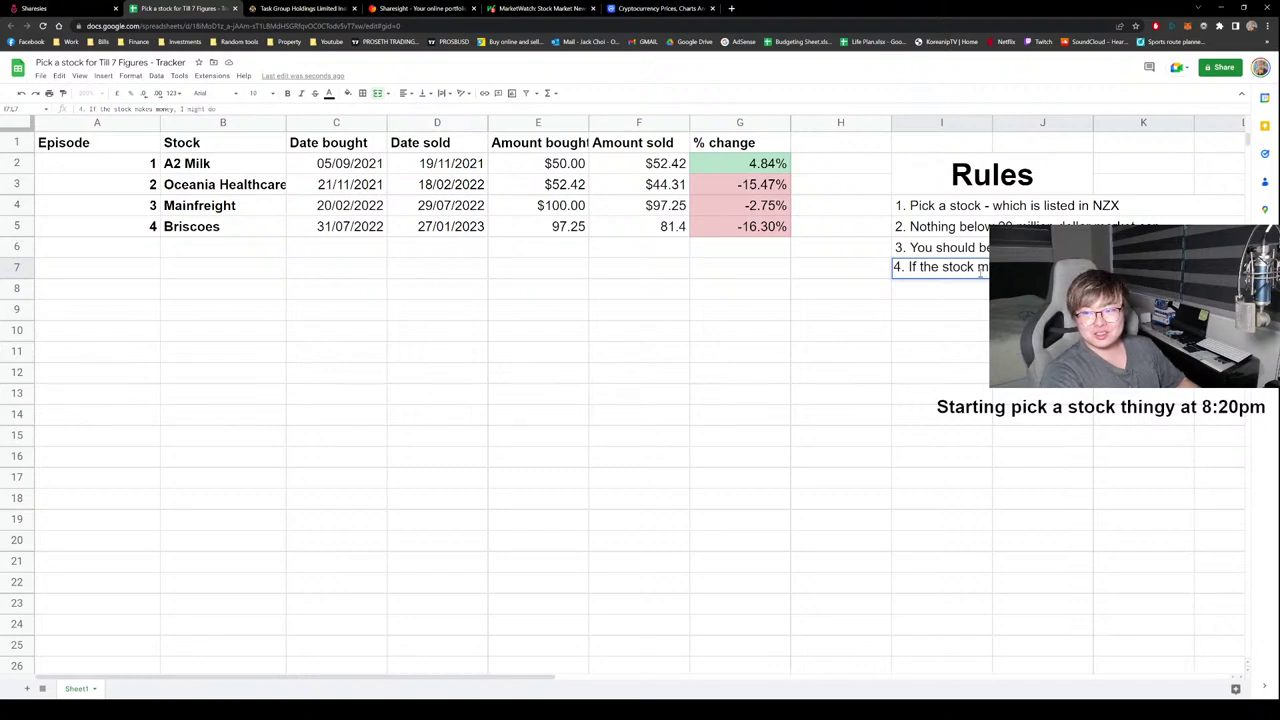
{"action": "type", "text": " a Share"}
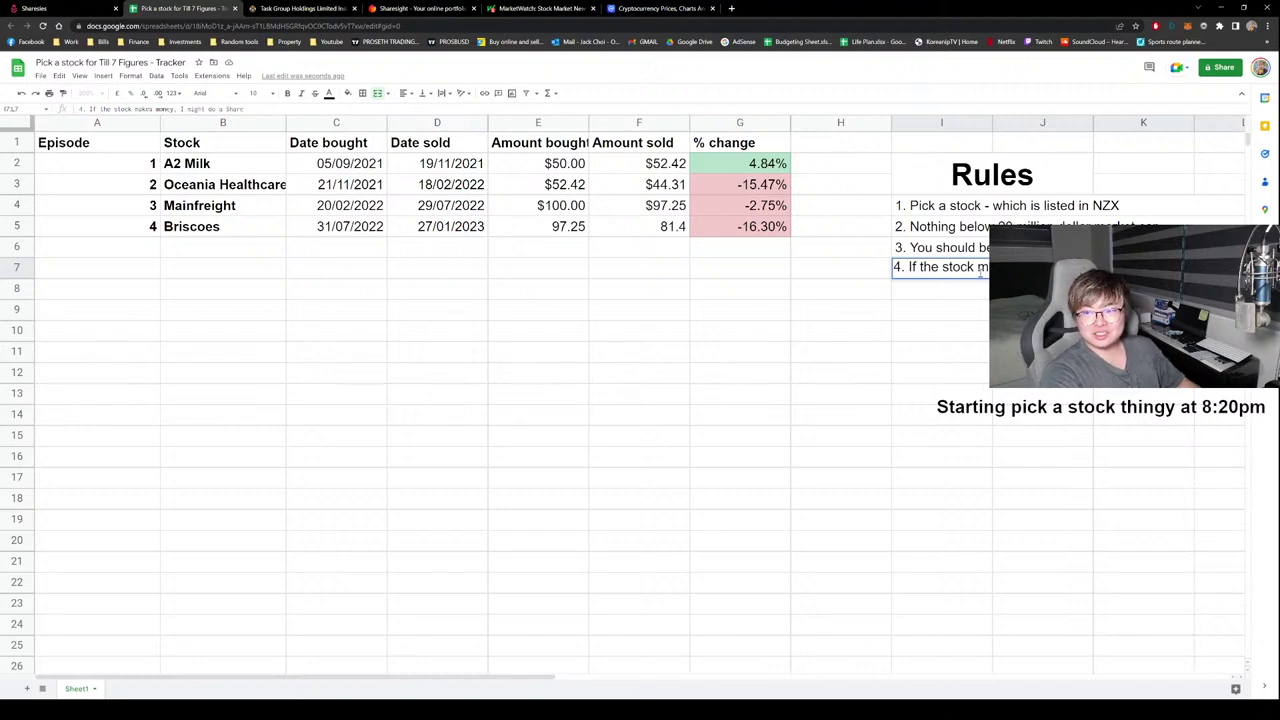
{"action": "type", "text": "sies gif"}
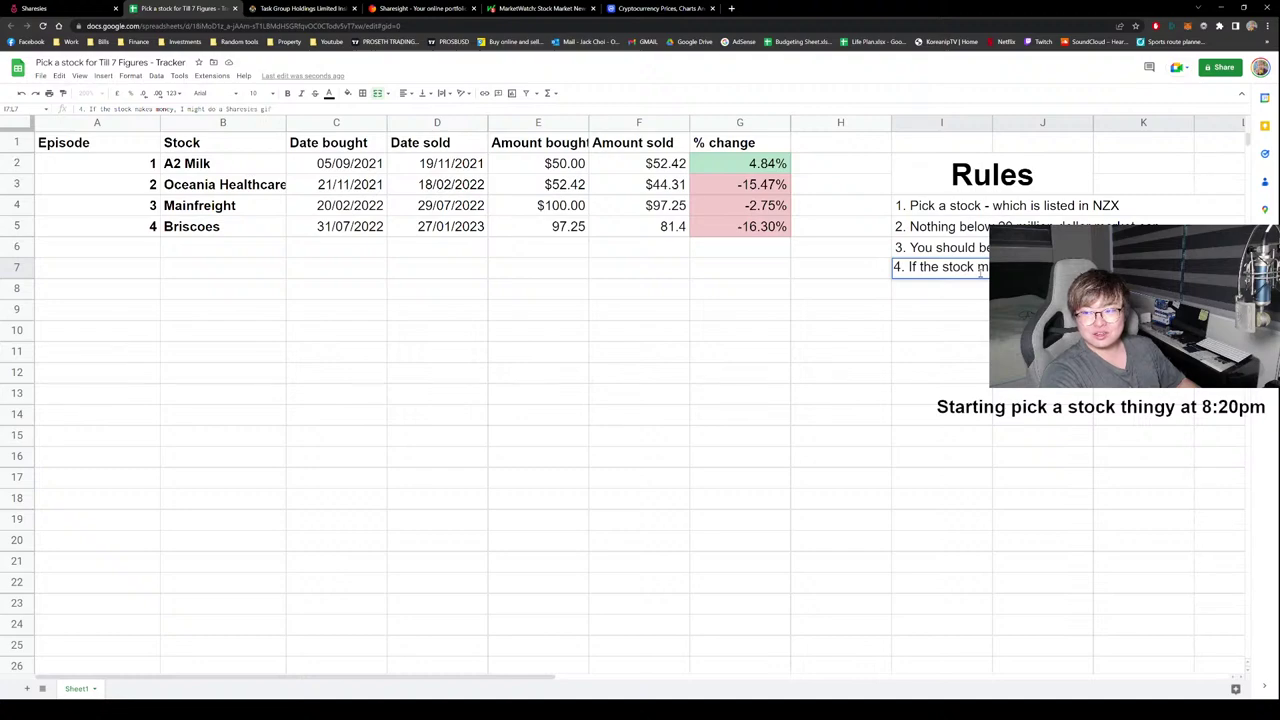
{"action": "type", "text": "t code giveaway"}
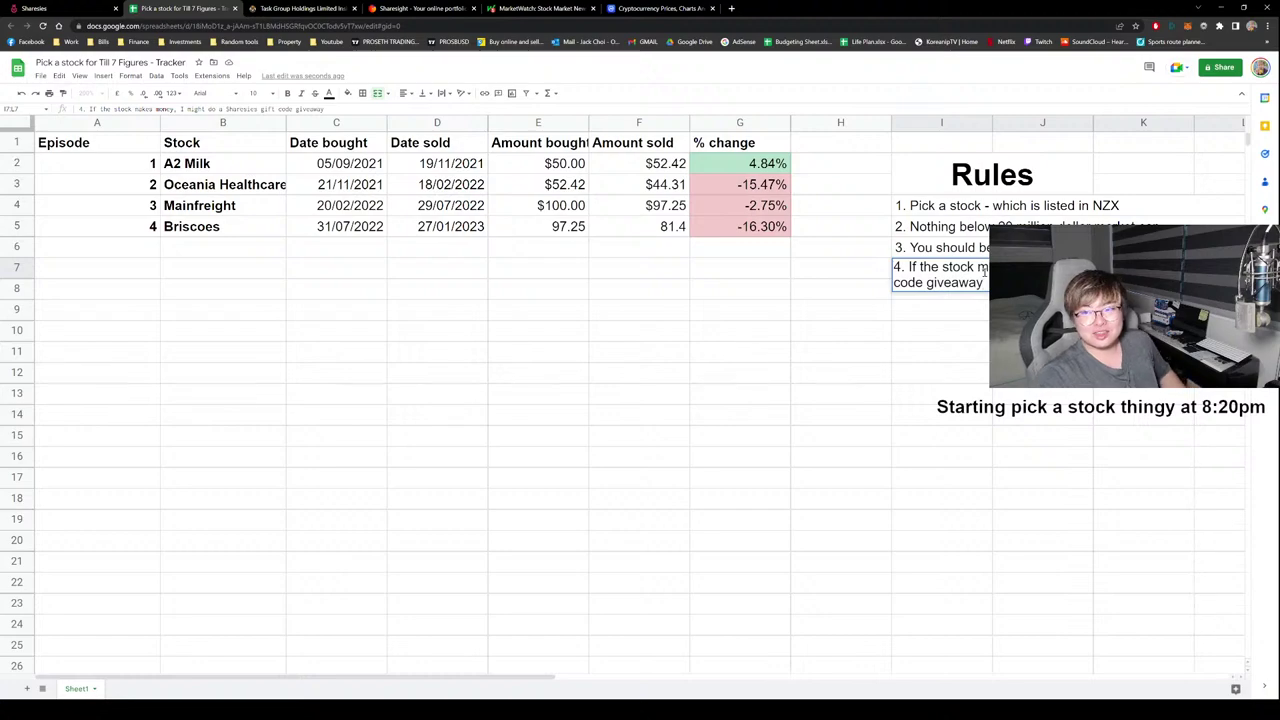
{"action": "left_click", "coordinate": [1042, 351]}
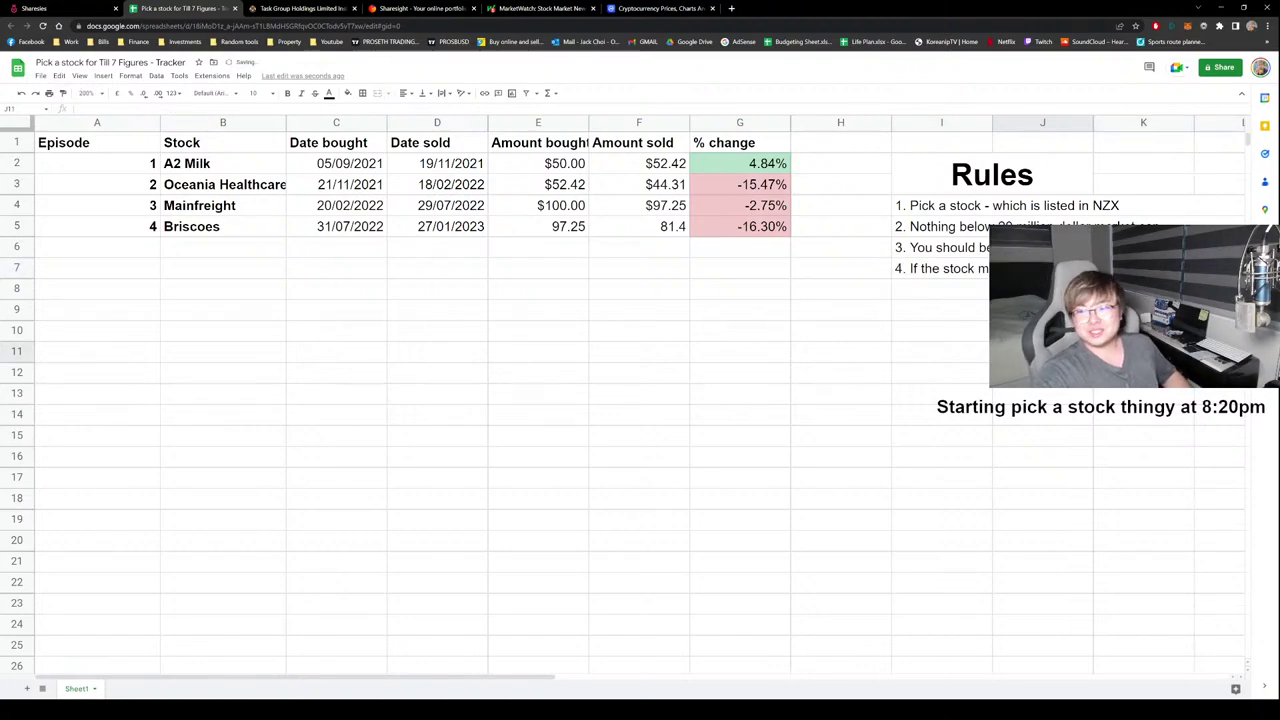
Try to merge the four rule rows, 4 to 7, into a single cell.
{"action": "scroll", "coordinate": [996, 210], "scroll_direction": "down", "scroll_amount": 1}
{"action": "scroll", "coordinate": [996, 210], "scroll_direction": "up", "scroll_amount": 1}
{"action": "left_click_drag", "start_coordinate": [996, 210], "coordinate": [984, 268]}
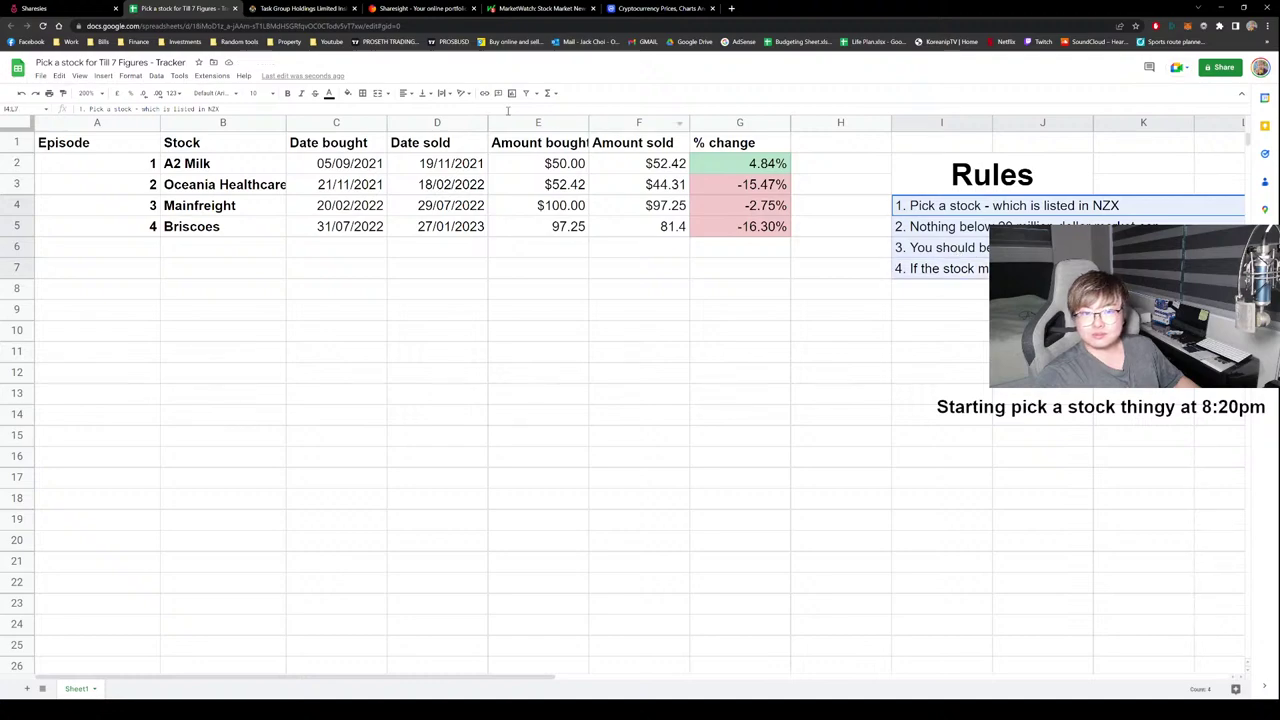
{"action": "left_click", "coordinate": [377, 93]}
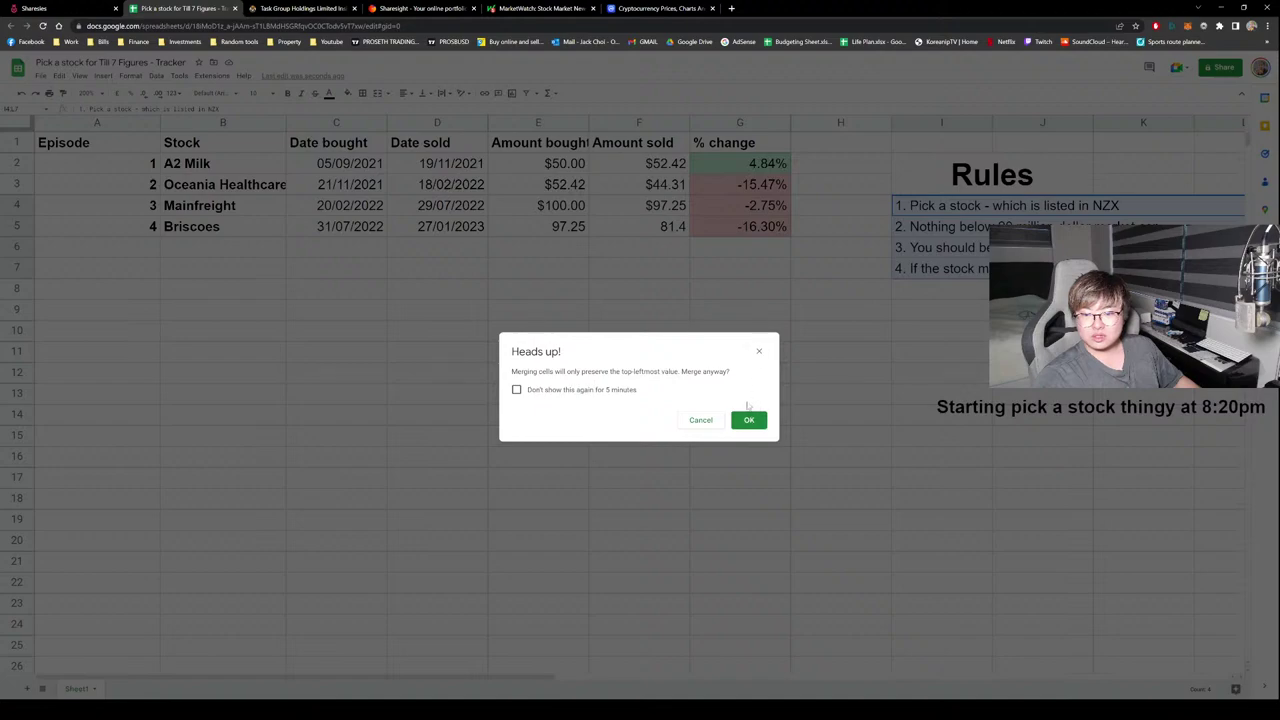
{"action": "left_click", "coordinate": [749, 420]}
{"action": "left_click", "coordinate": [940, 268]}
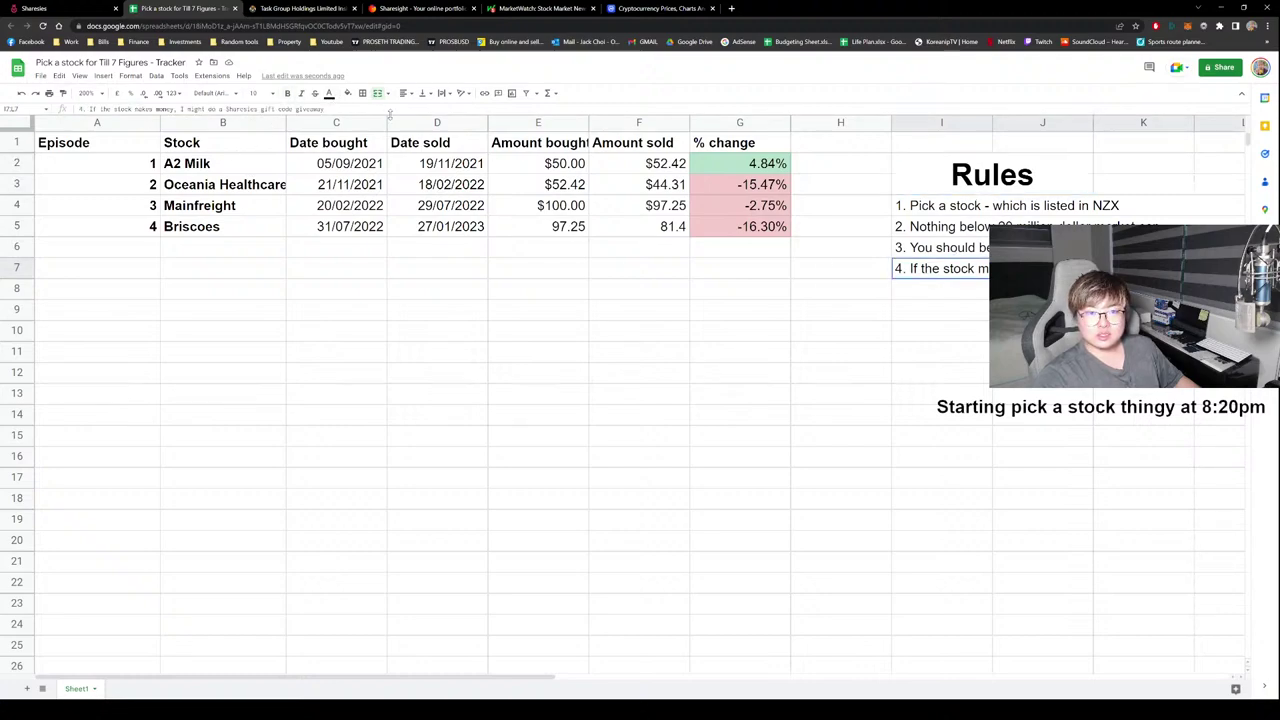
{"action": "left_click", "coordinate": [387, 93]}
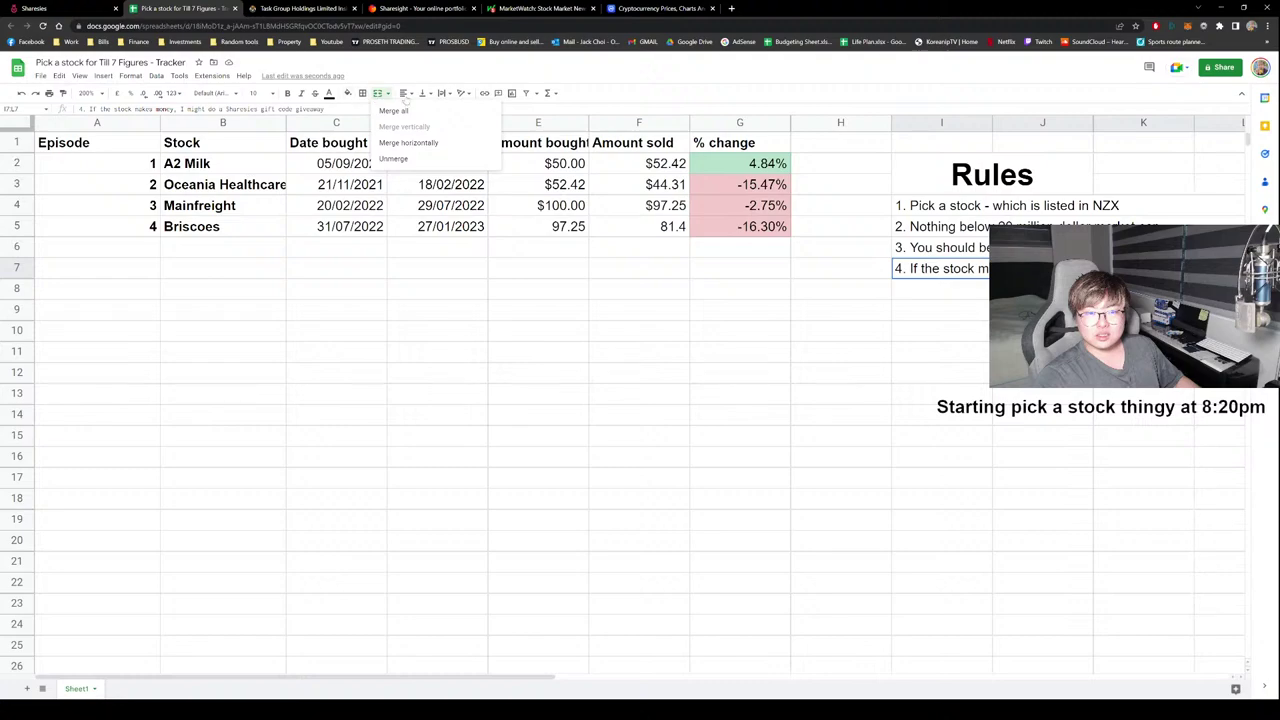
{"action": "key", "text": "Escape"}
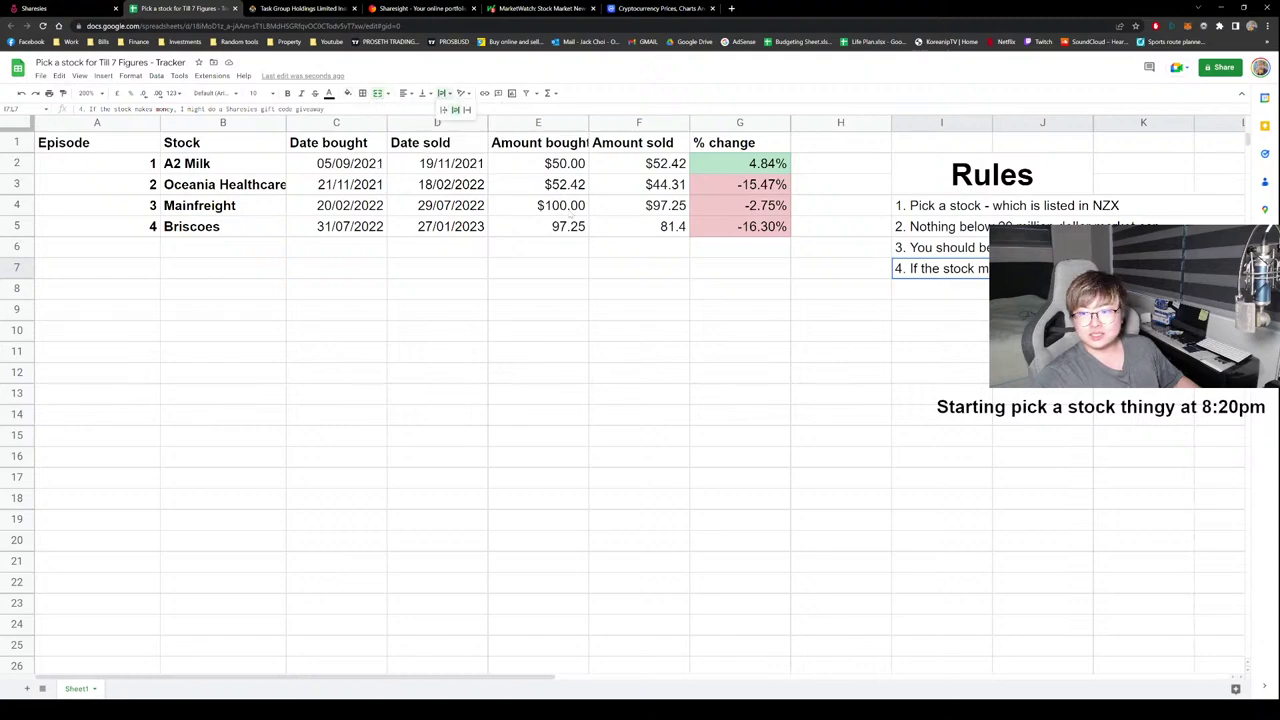
{"action": "left_click", "coordinate": [940, 350]}
Narrow column L at the far edge of the rules block.
{"action": "left_click", "coordinate": [983, 268]}
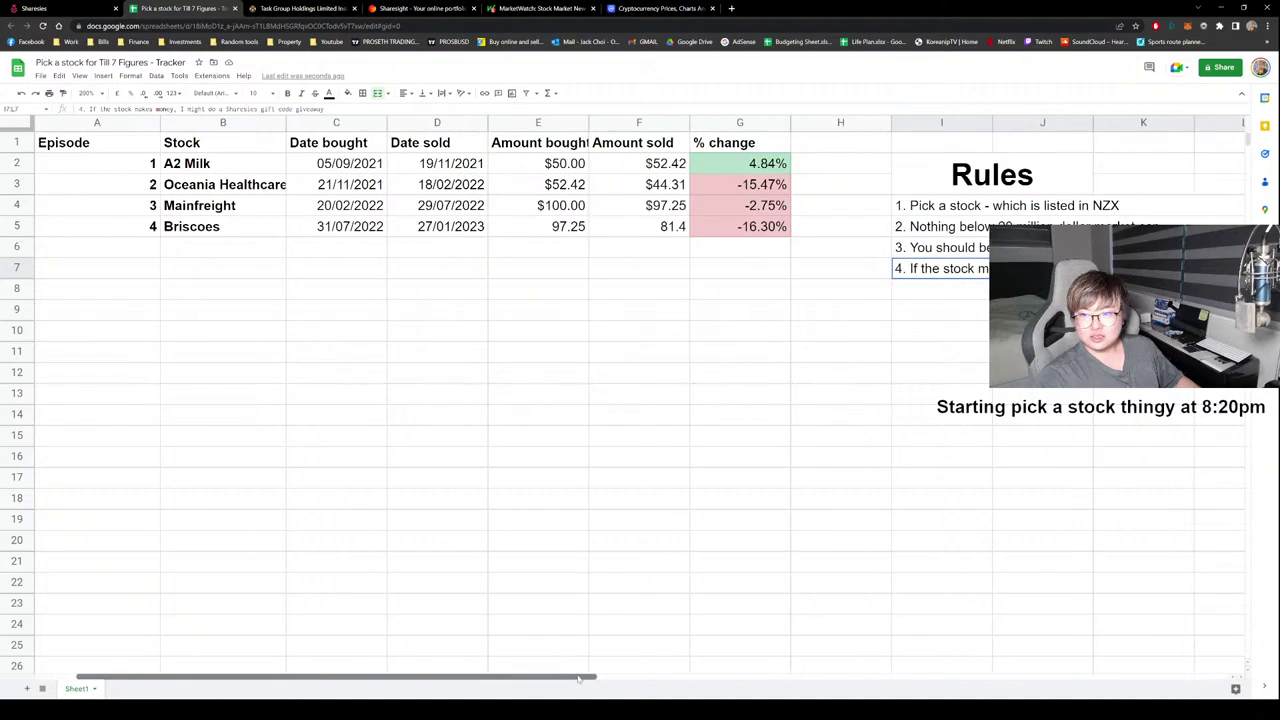
{"action": "left_click_drag", "start_coordinate": [578, 678], "coordinate": [645, 678]}
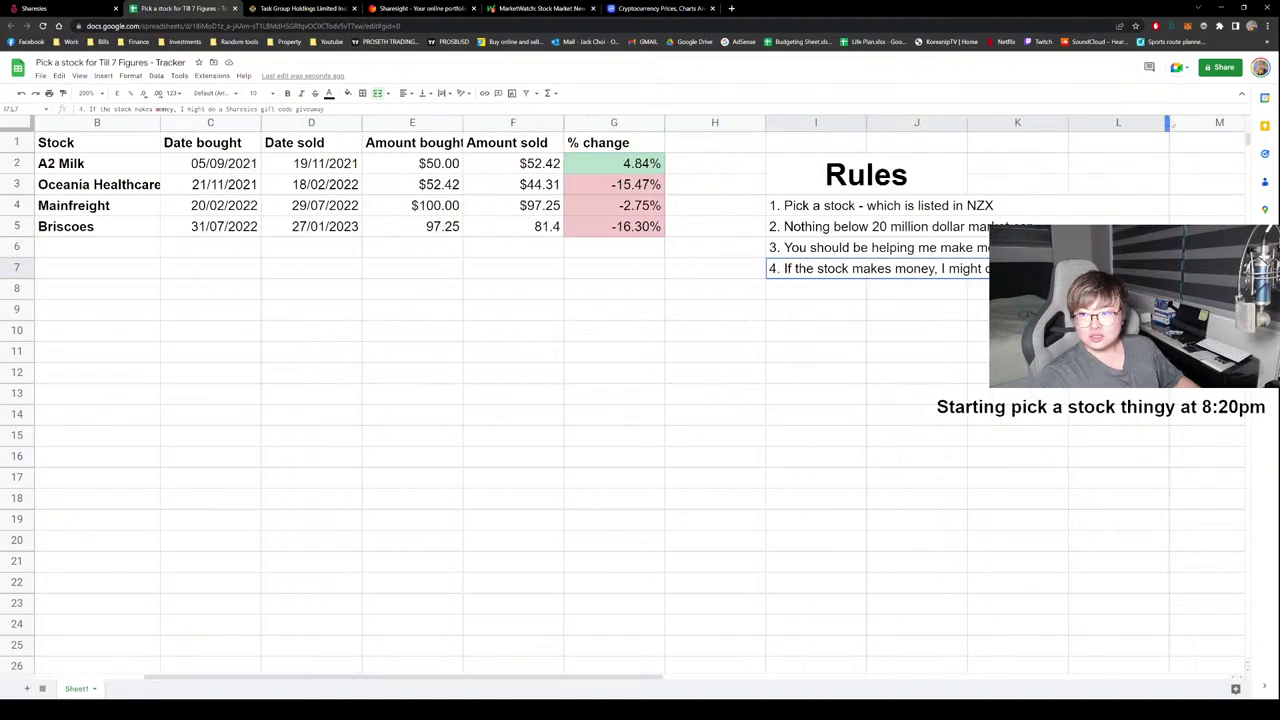
{"action": "left_click_drag", "start_coordinate": [1169, 122], "coordinate": [1130, 122]}
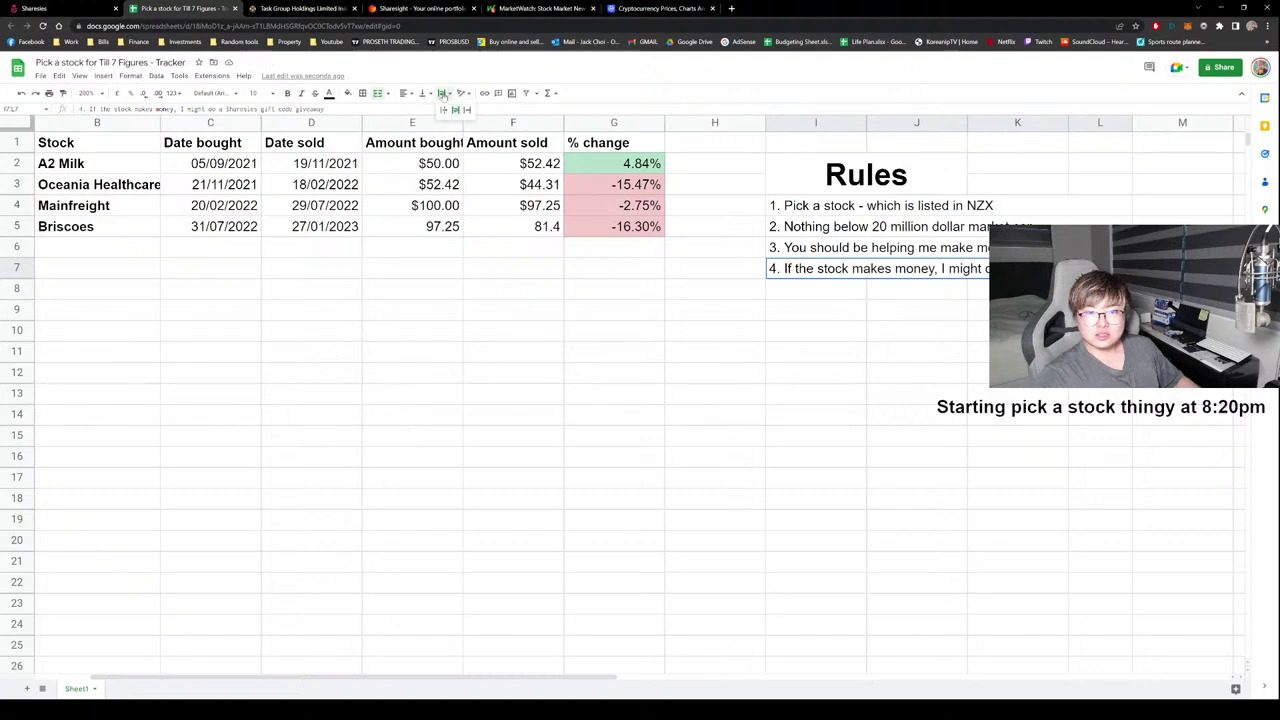
Set the fourth rule's cell in row 7 to wrap its text.
{"action": "left_click", "coordinate": [467, 109]}
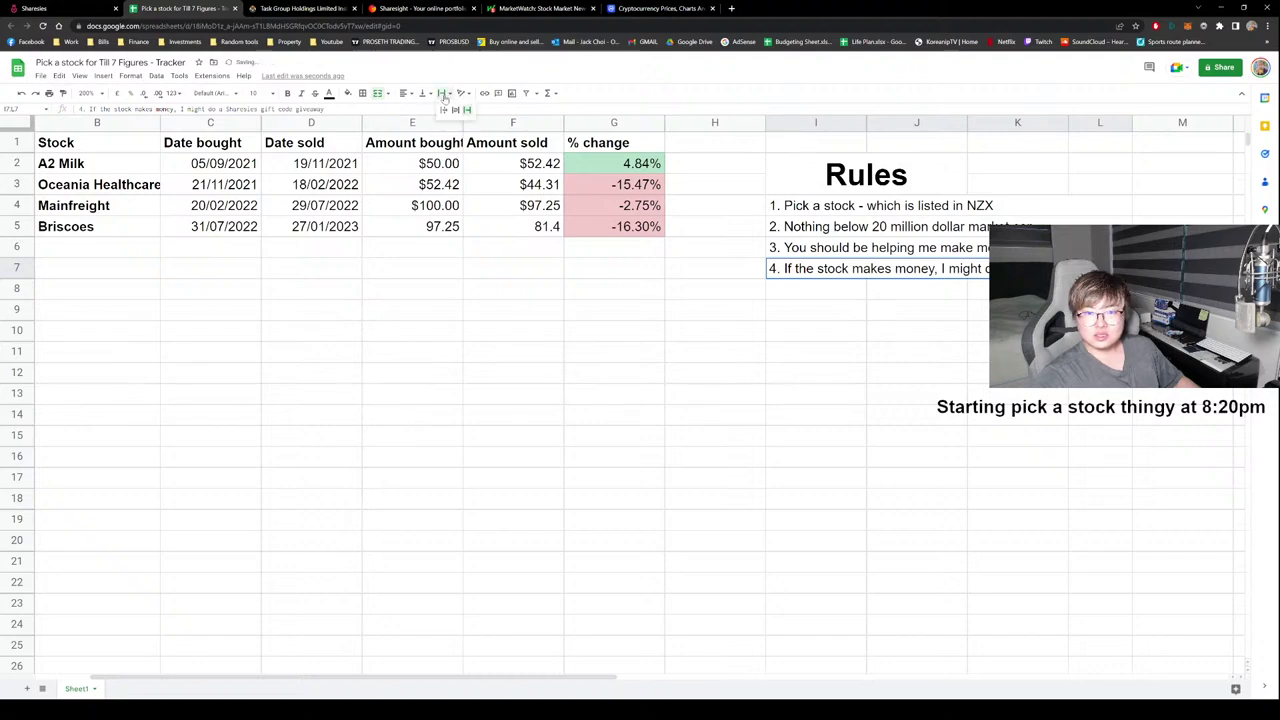
{"action": "left_click", "coordinate": [455, 109]}
{"action": "left_click", "coordinate": [770, 366]}
{"action": "left_click", "coordinate": [925, 350]}
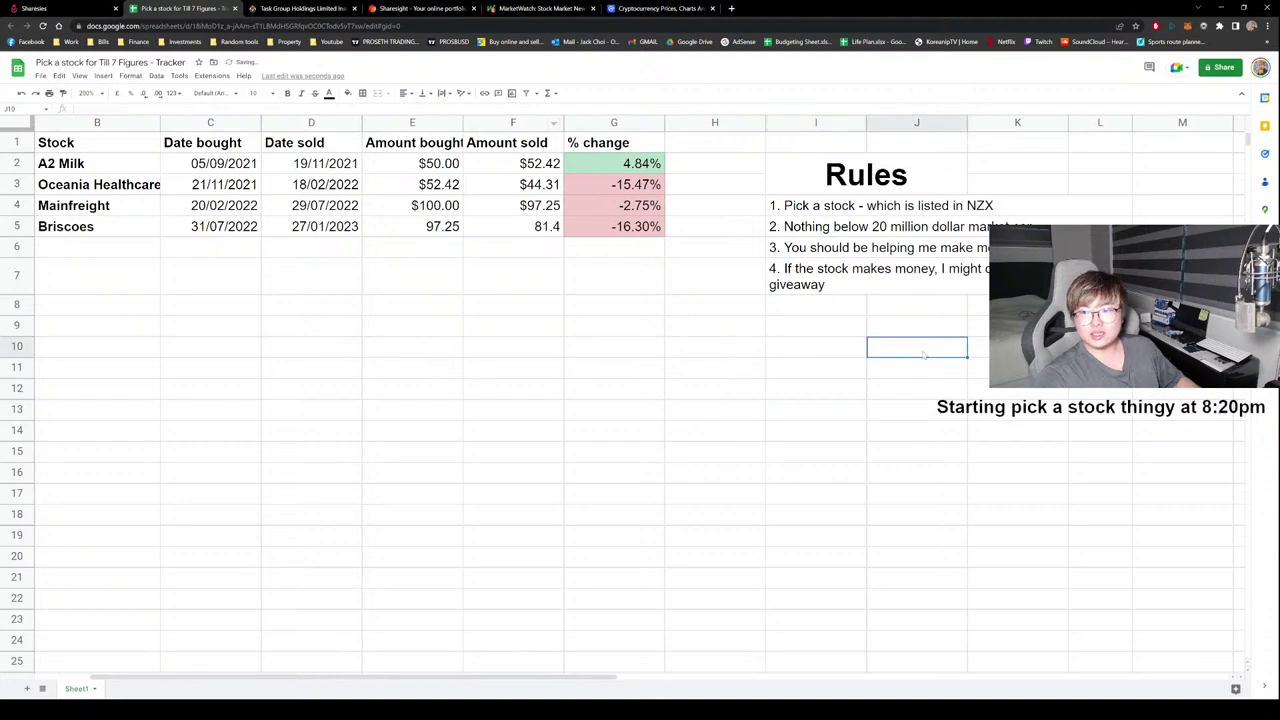
{"action": "left_click_drag", "start_coordinate": [567, 677], "coordinate": [513, 677]}
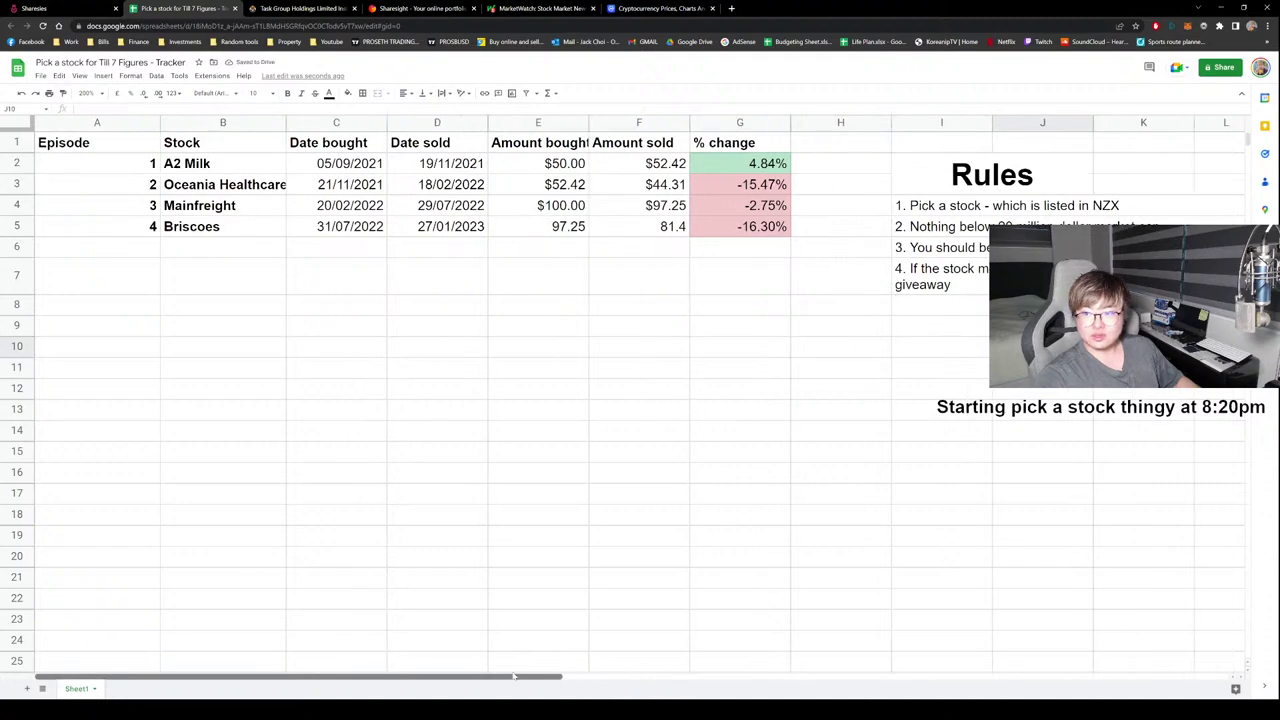
Go through the stock-picking rules listed in rows 4 to 7.
{"action": "left_click", "coordinate": [1043, 491]}
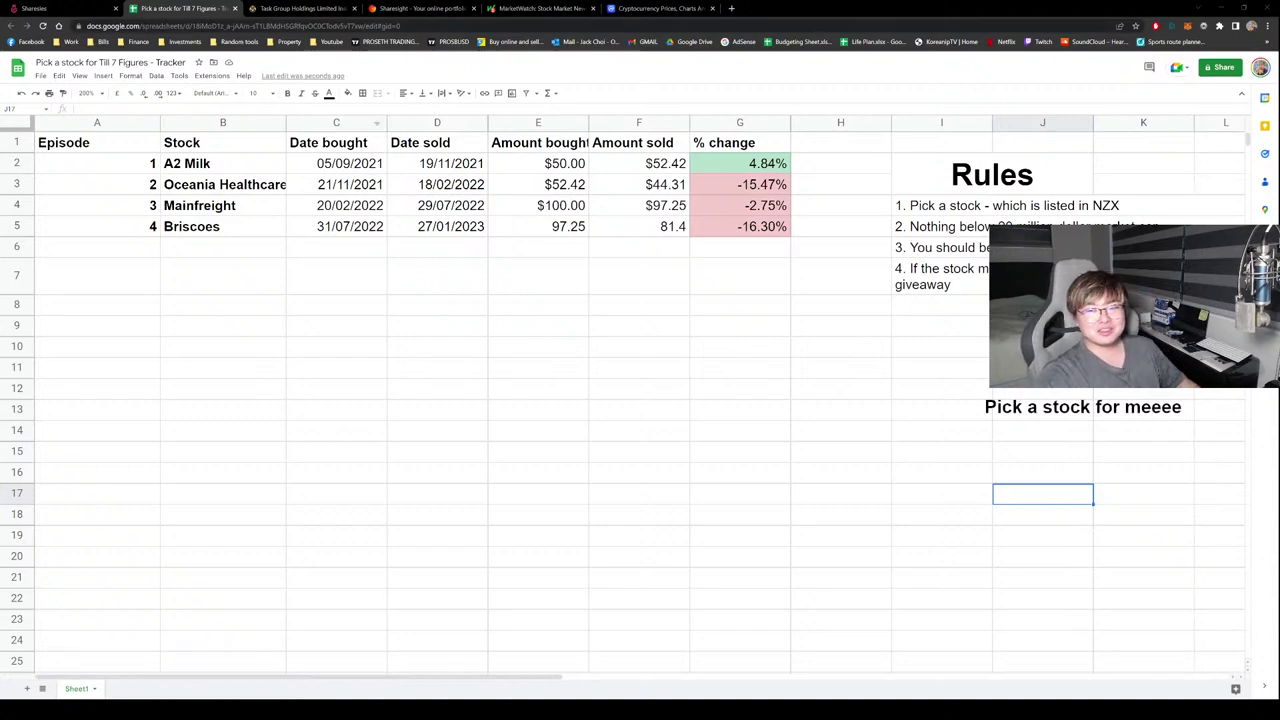
{"action": "left_click", "coordinate": [972, 205]}
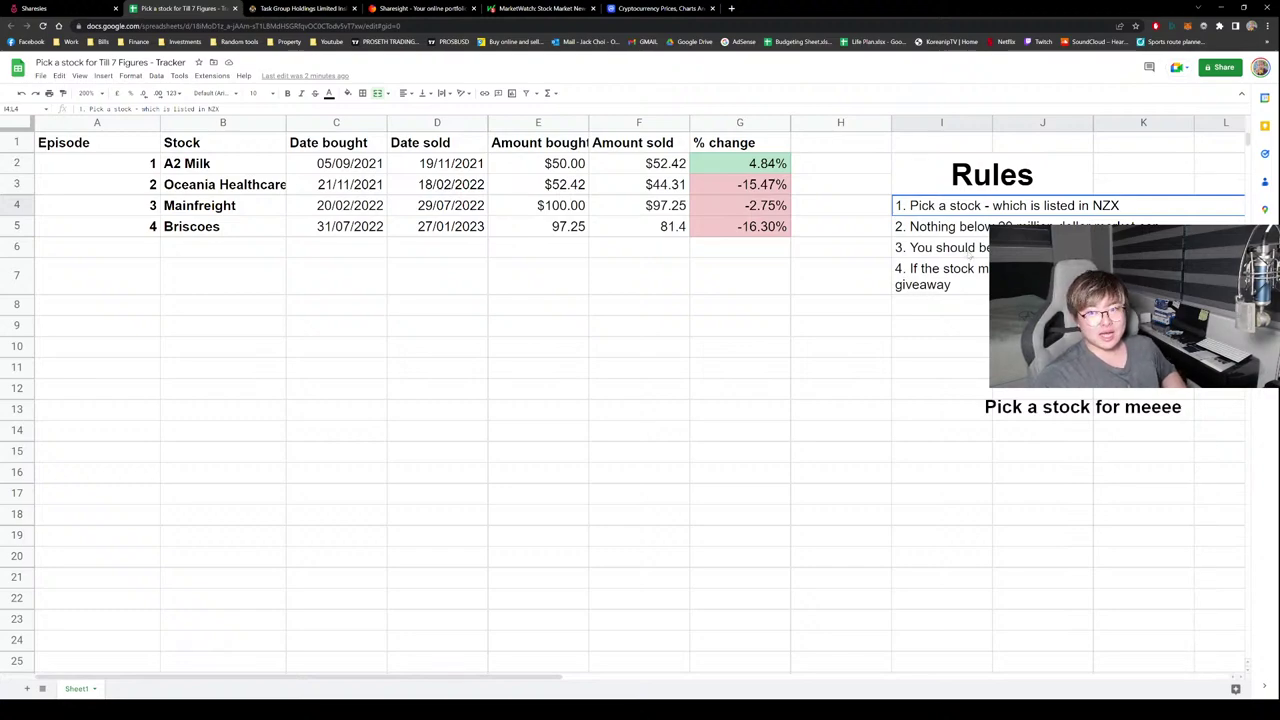
{"action": "left_click", "coordinate": [951, 247]}
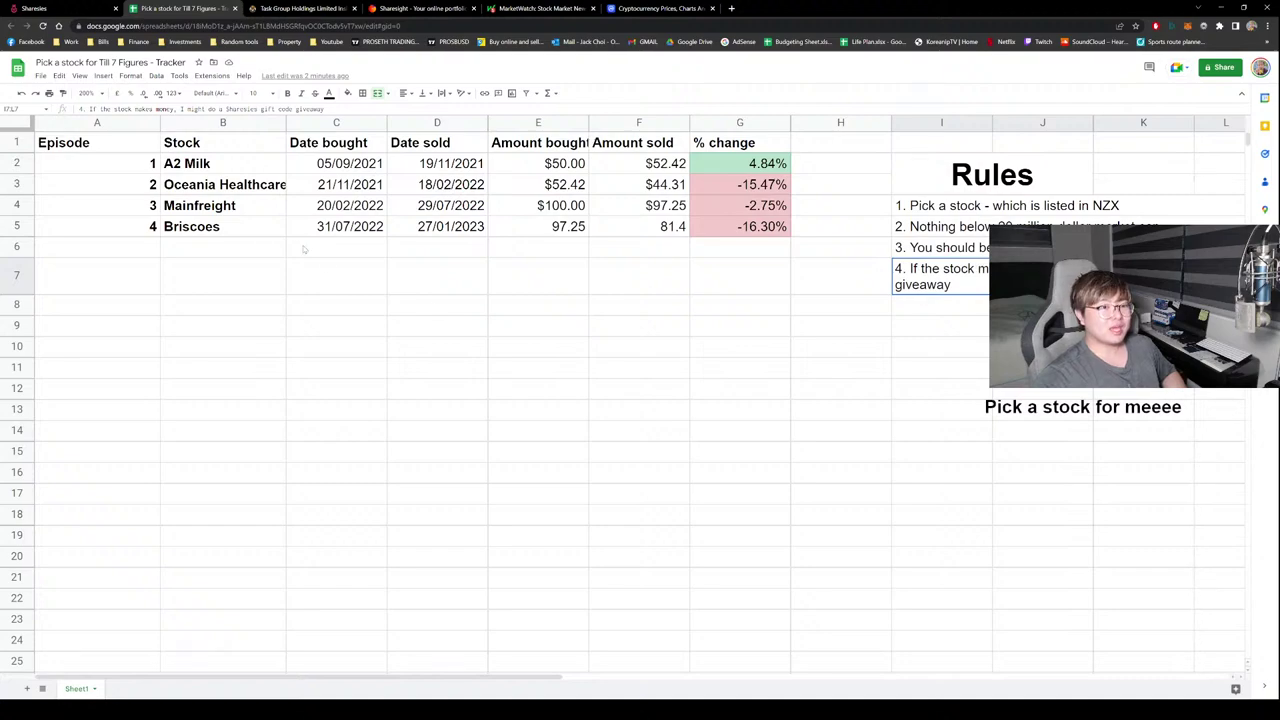
Examine the past stock picks, focusing on the A2 Milk entry and its percentage change.
{"action": "left_click", "coordinate": [257, 245]}
{"action": "left_click", "coordinate": [231, 226]}
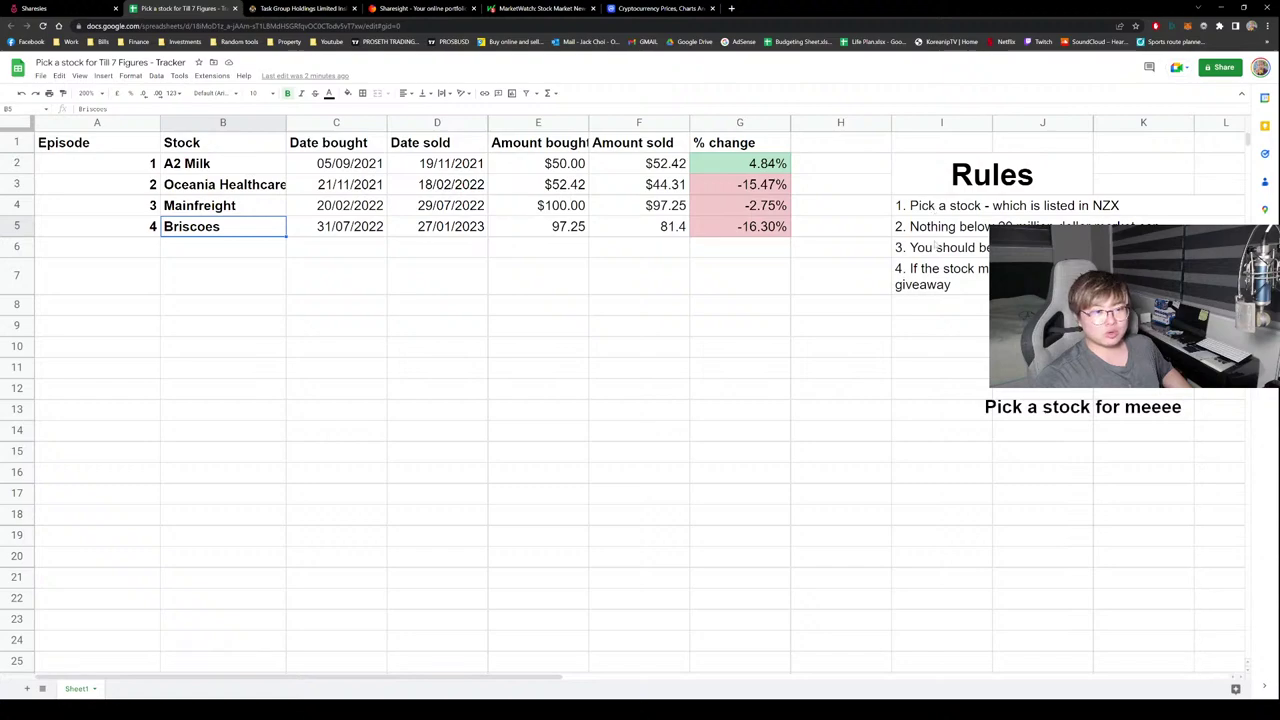
{"action": "left_click", "coordinate": [666, 166]}
{"action": "left_click", "coordinate": [219, 170]}
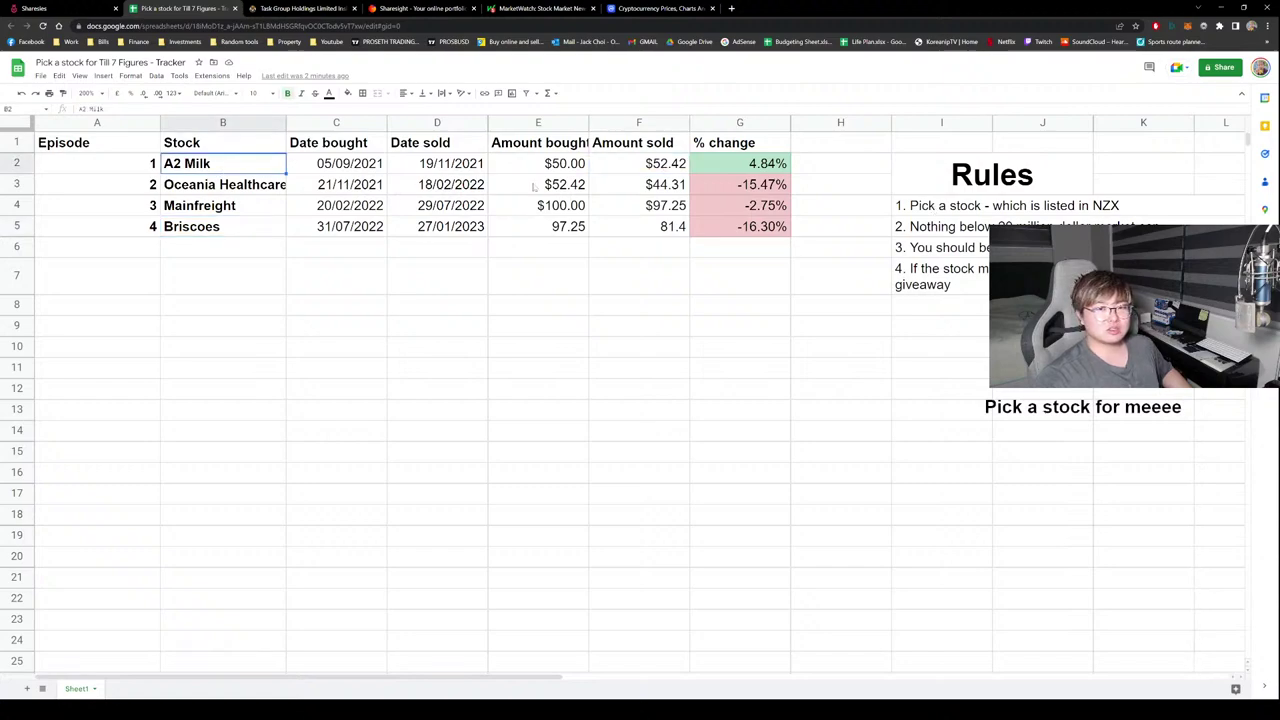
{"action": "left_click", "coordinate": [743, 166]}
{"action": "left_click", "coordinate": [238, 162]}
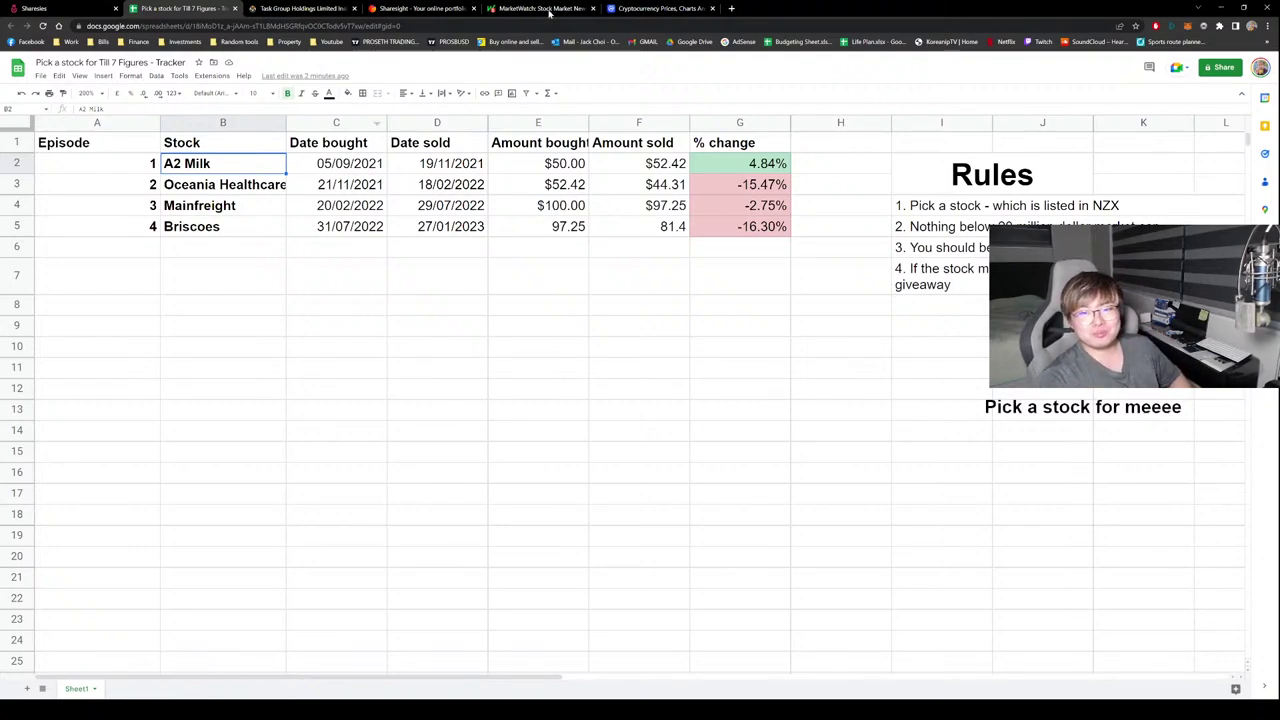
{"action": "left_click", "coordinate": [723, 166]}
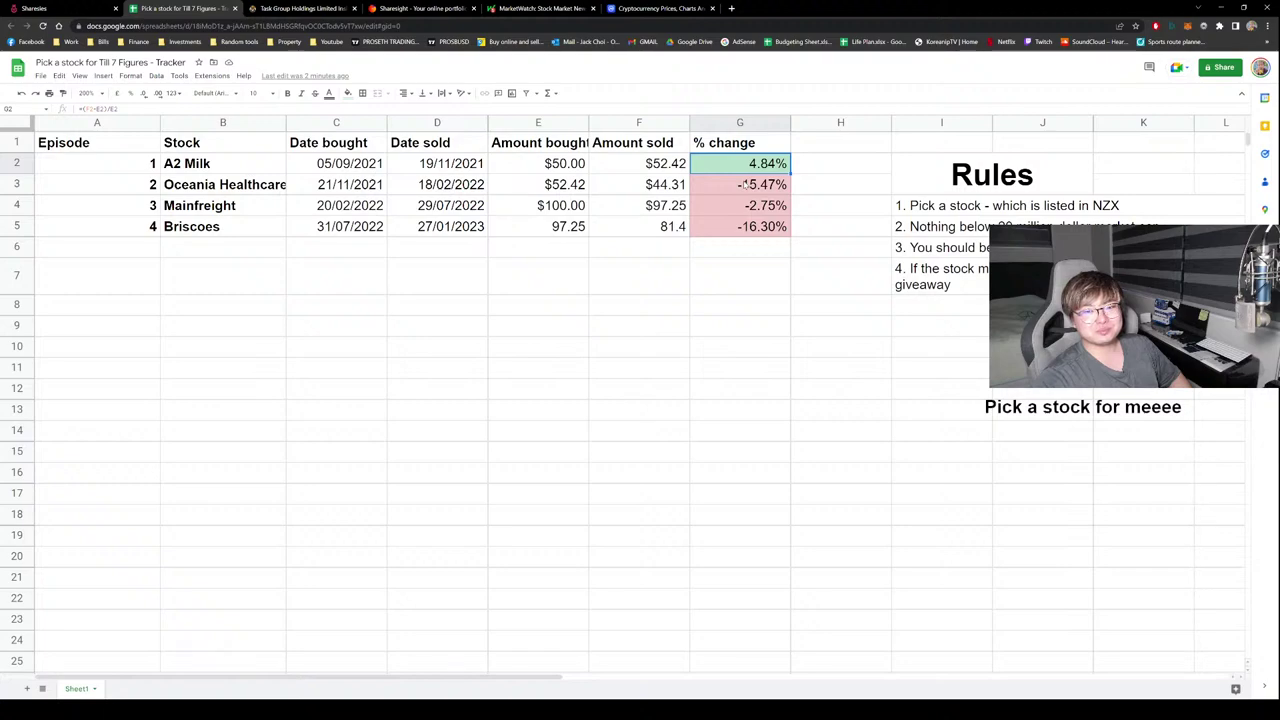
Examine the results of the Oceania Healthcare and Mainfreight picks and the bought and sold amounts for Briscoes.
{"action": "left_click", "coordinate": [743, 186]}
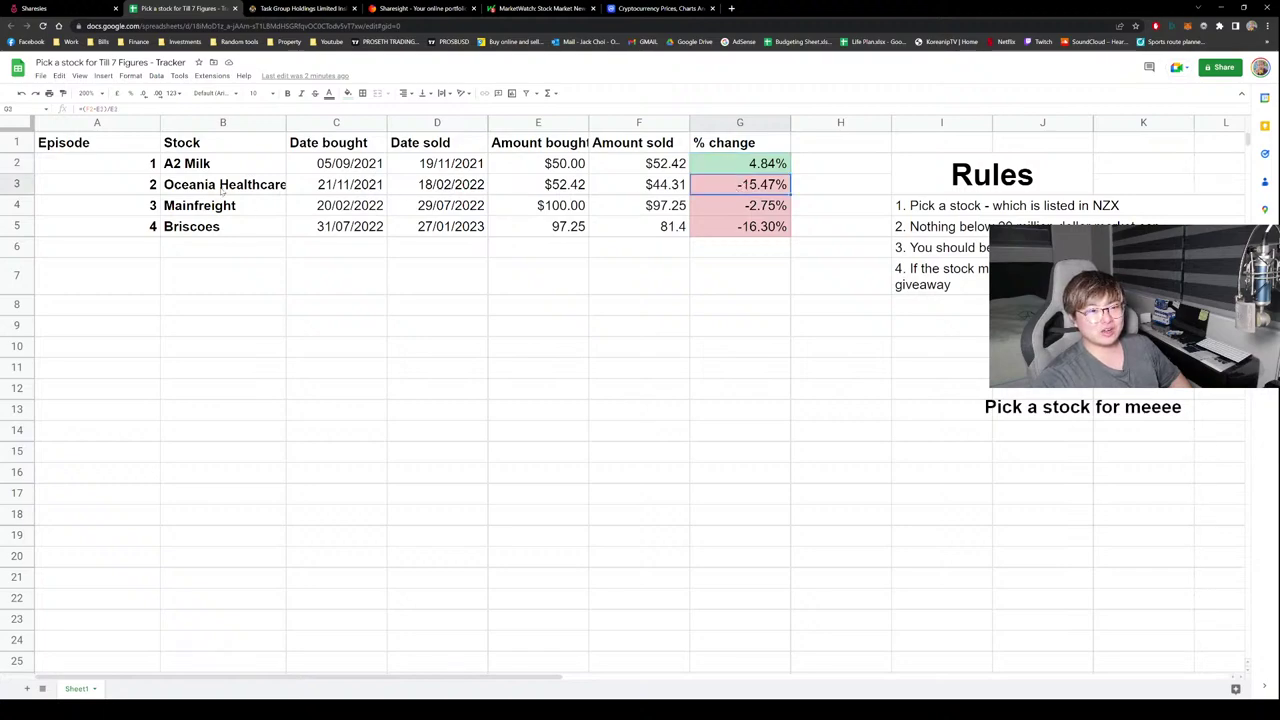
{"action": "left_click", "coordinate": [592, 192], "text": "shift"}
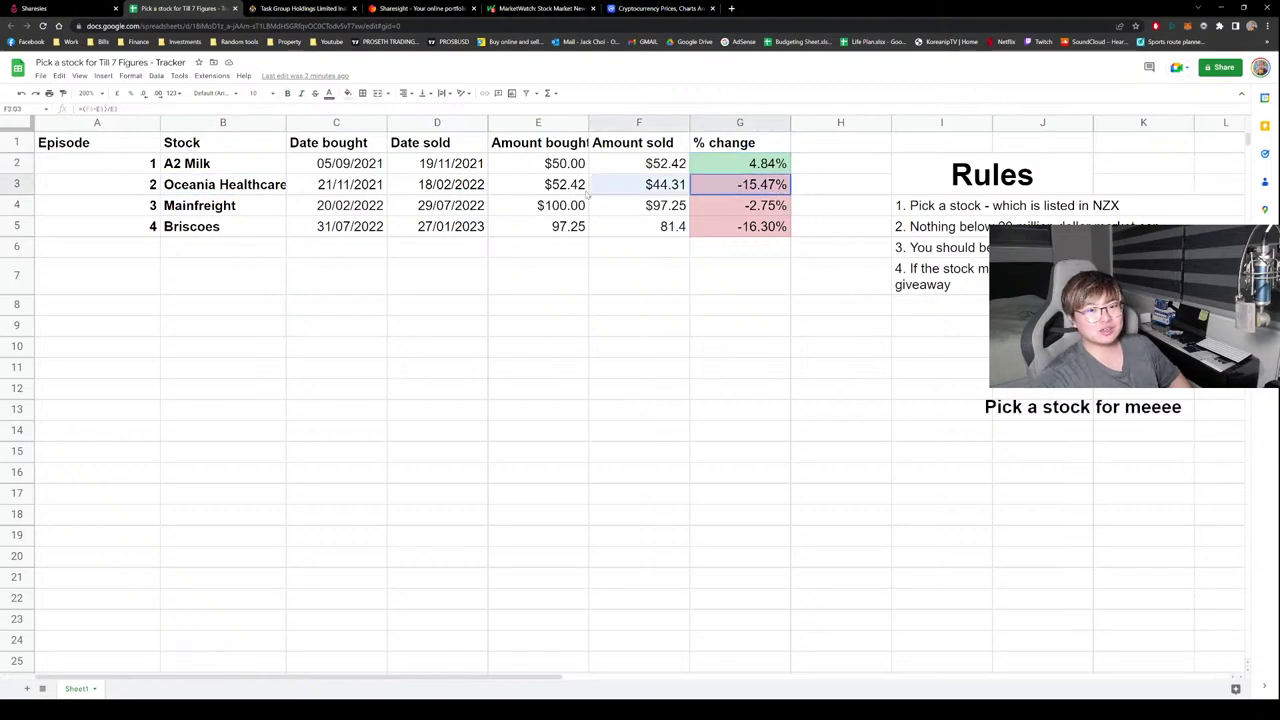
{"action": "left_click_drag", "start_coordinate": [590, 197], "coordinate": [139, 187]}
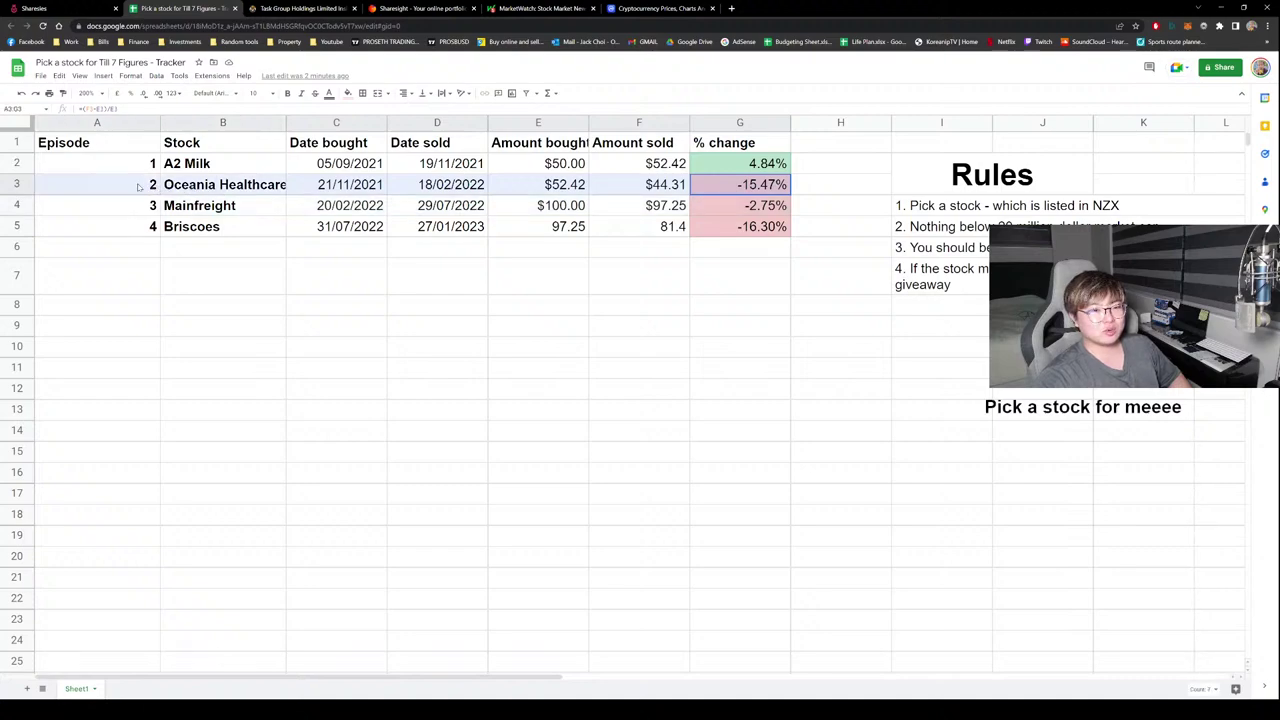
{"action": "left_click", "coordinate": [762, 189]}
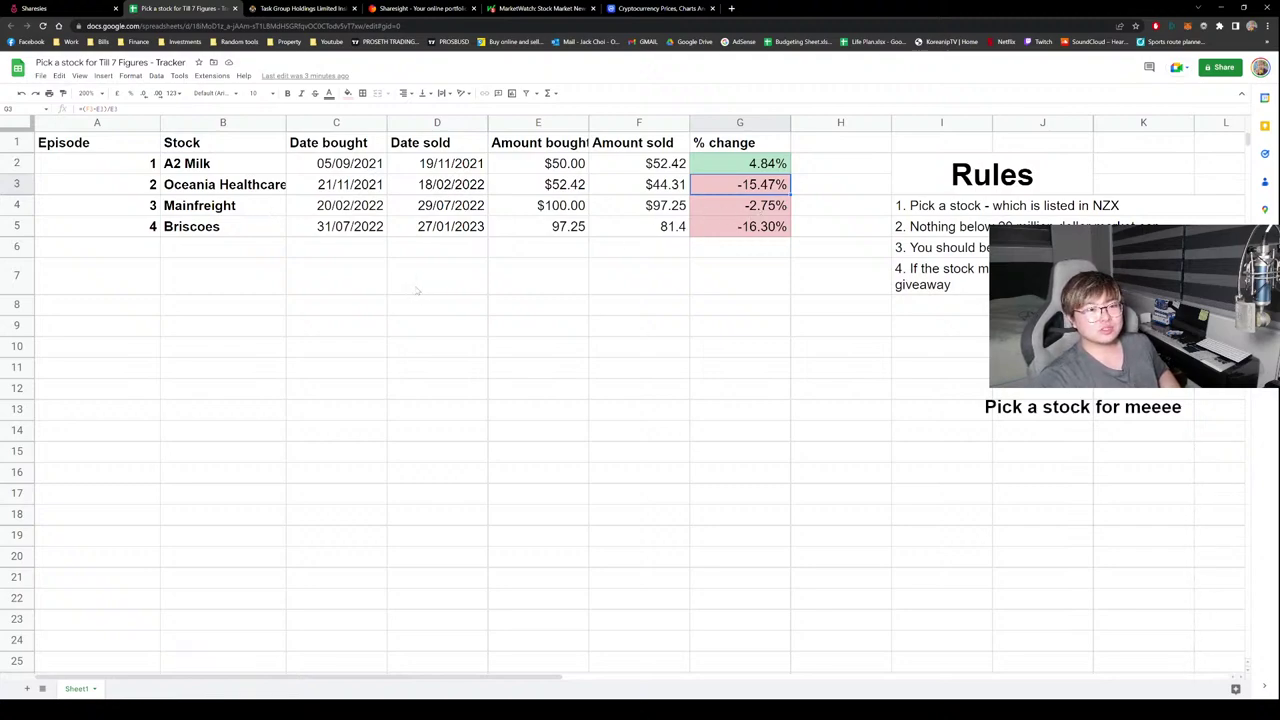
{"action": "left_click", "coordinate": [720, 208]}
{"action": "left_click", "coordinate": [210, 210]}
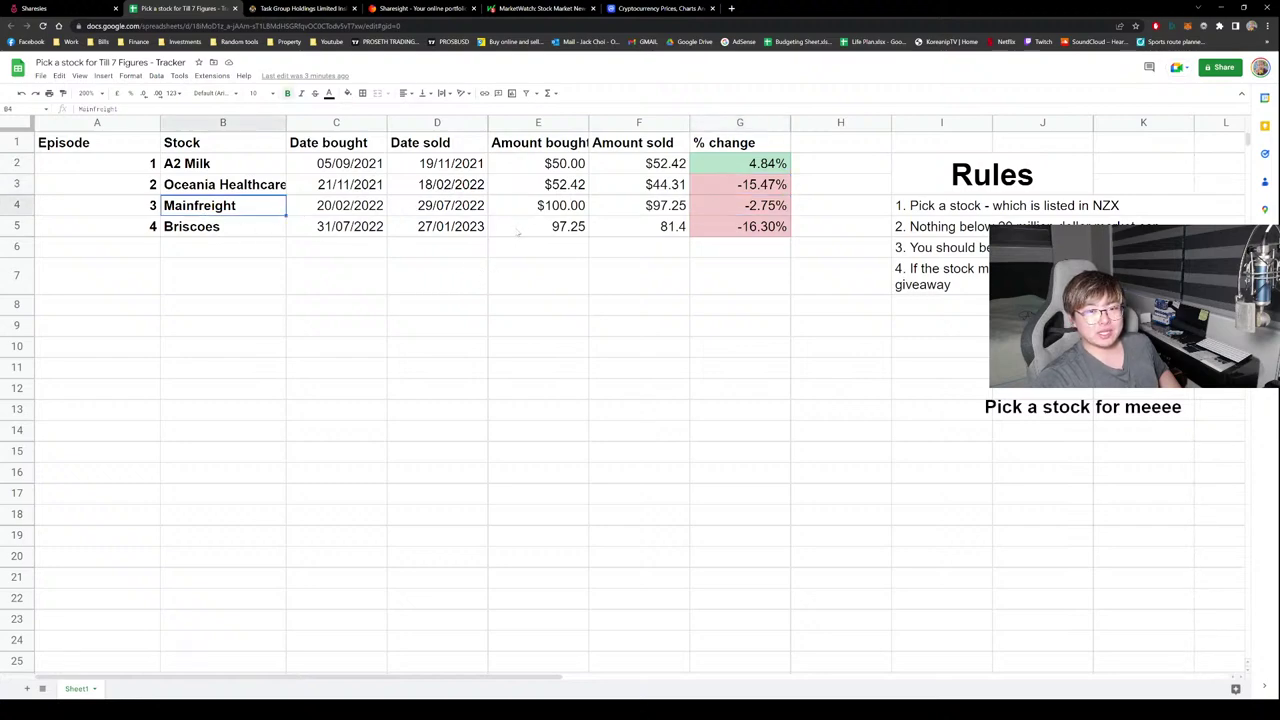
{"action": "left_click", "coordinate": [565, 229]}
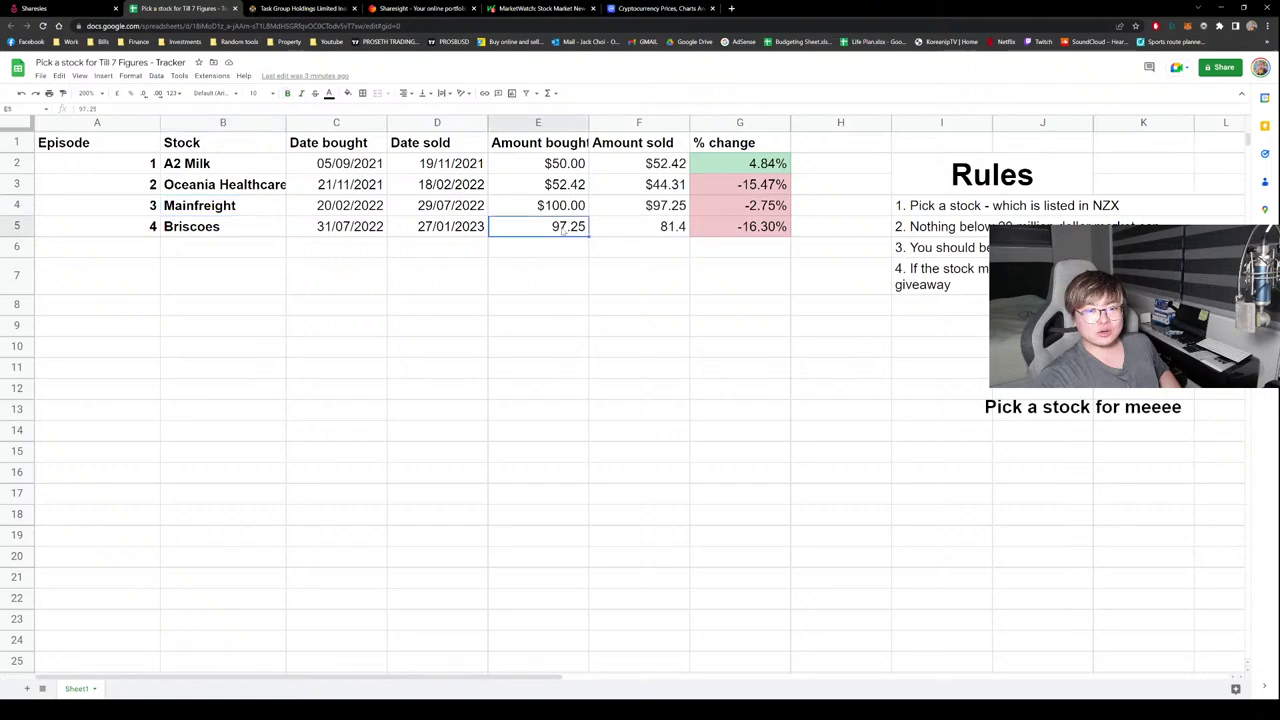
{"action": "left_click", "coordinate": [628, 232], "text": "shift"}
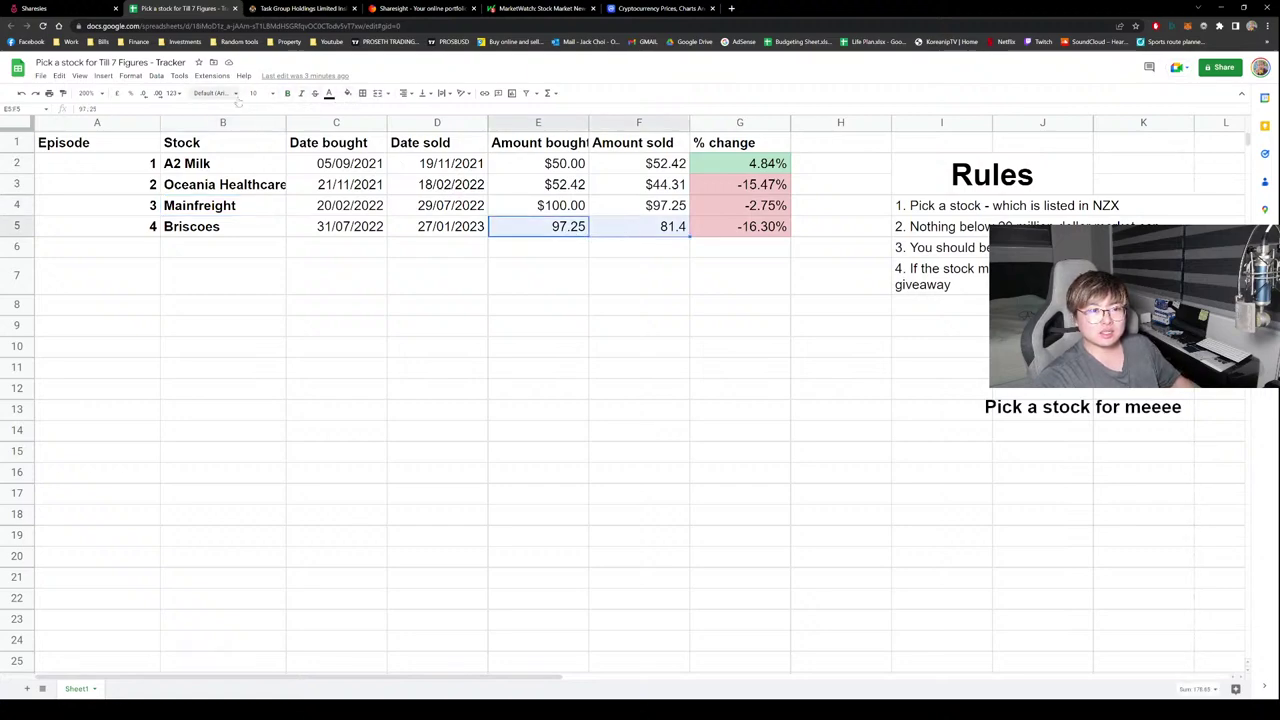
Format the Briscoes bought and sold amounts in E5:F5 as New Zealand Dollar.
{"action": "left_click", "coordinate": [116, 94]}
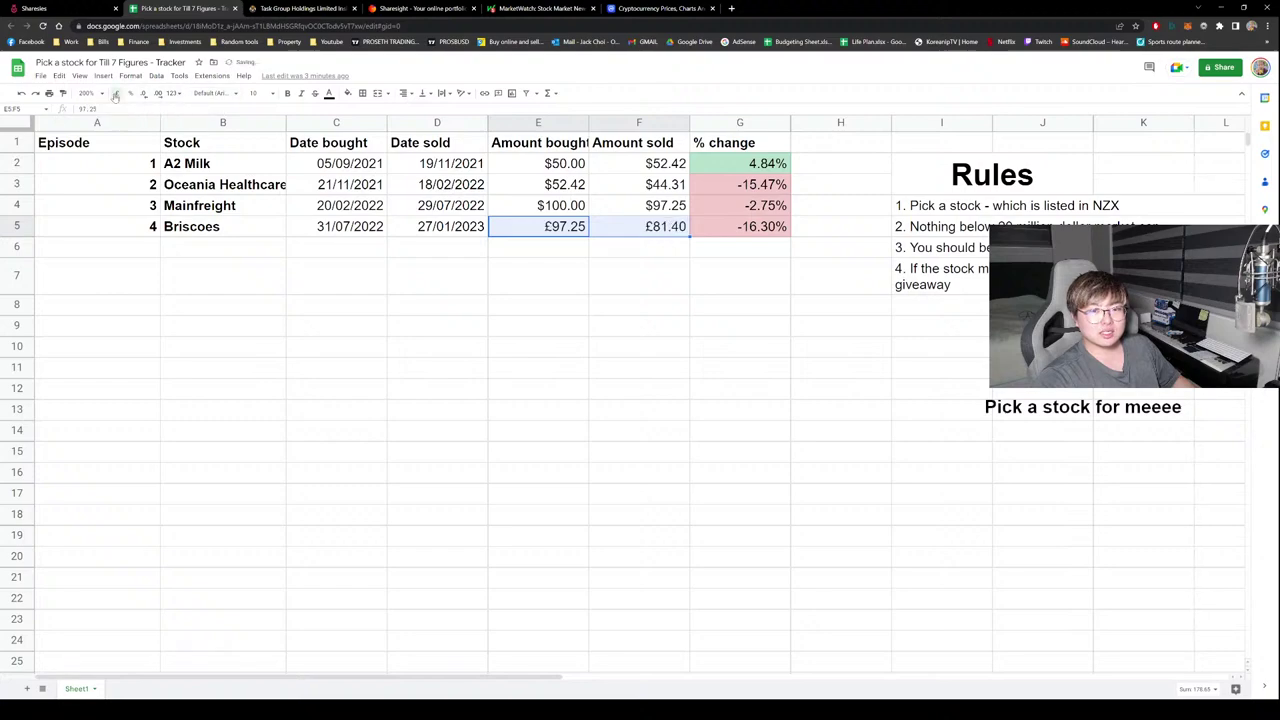
{"action": "left_click", "coordinate": [173, 93]}
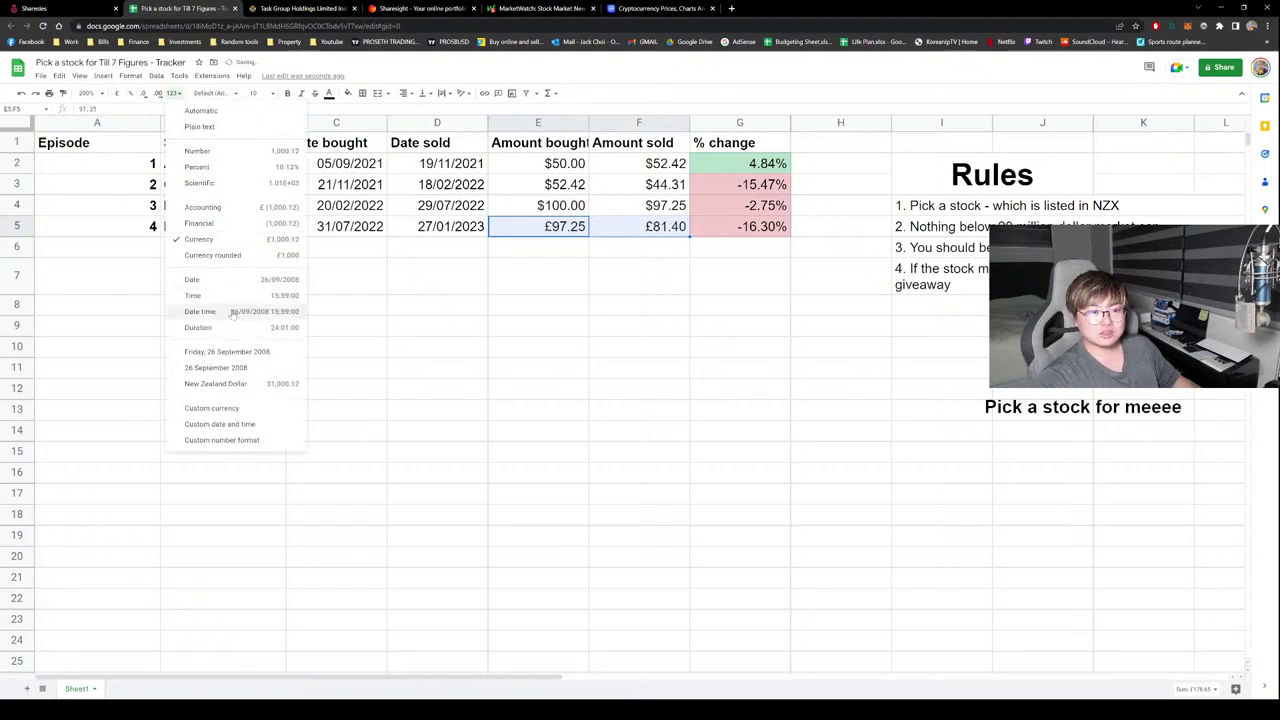
{"action": "left_click", "coordinate": [666, 368]}
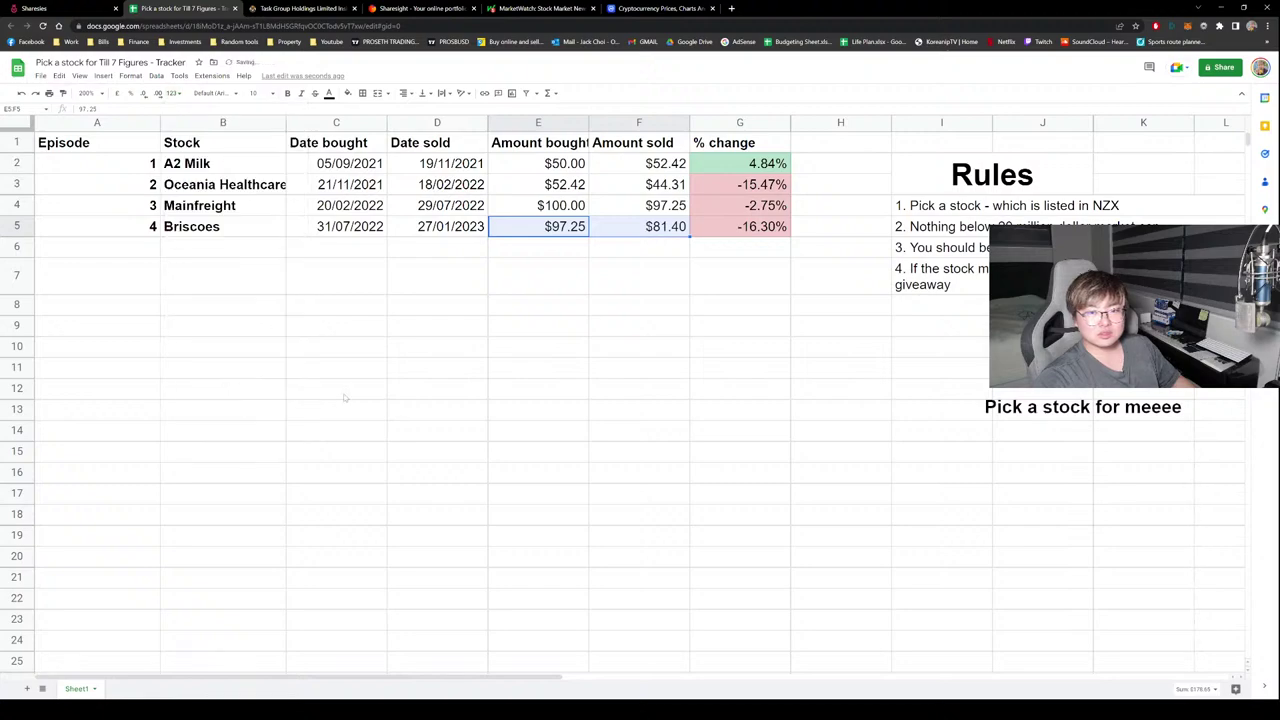
Examine the Mainfreight pick's bought and sold amounts and its percentage change in row 4.
{"action": "left_click", "coordinate": [540, 222]}
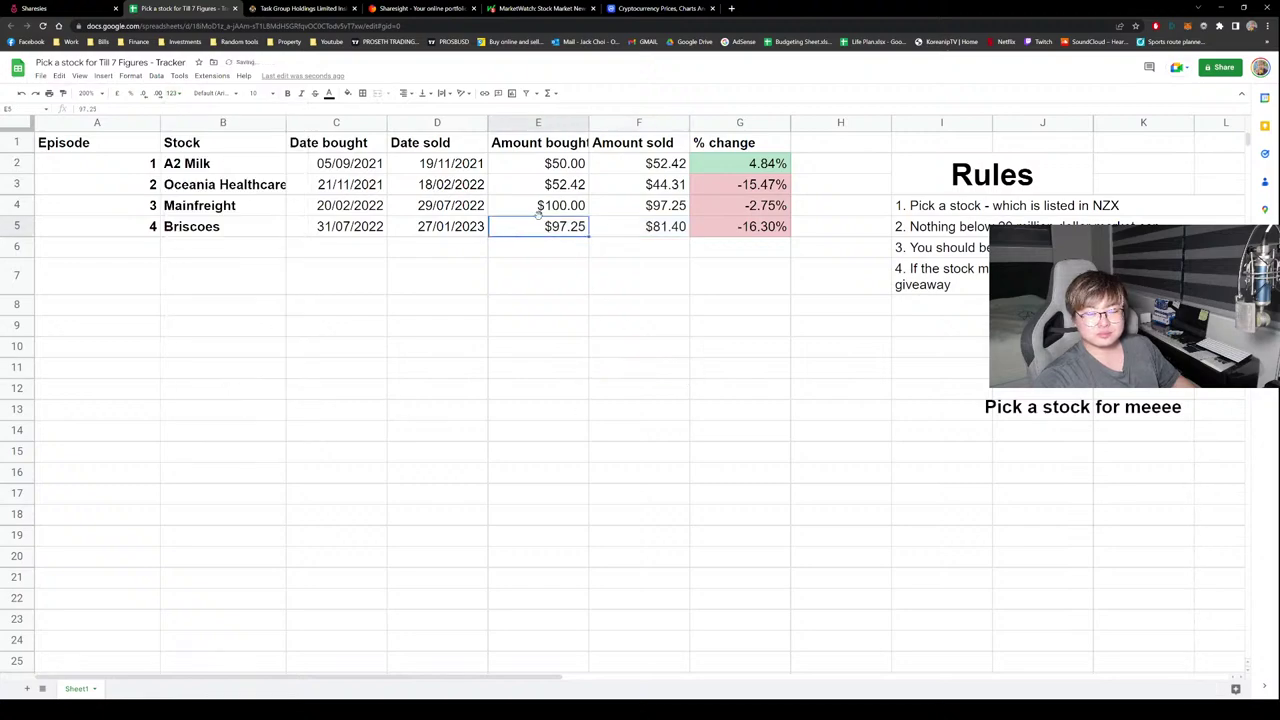
{"action": "left_click", "coordinate": [650, 206]}
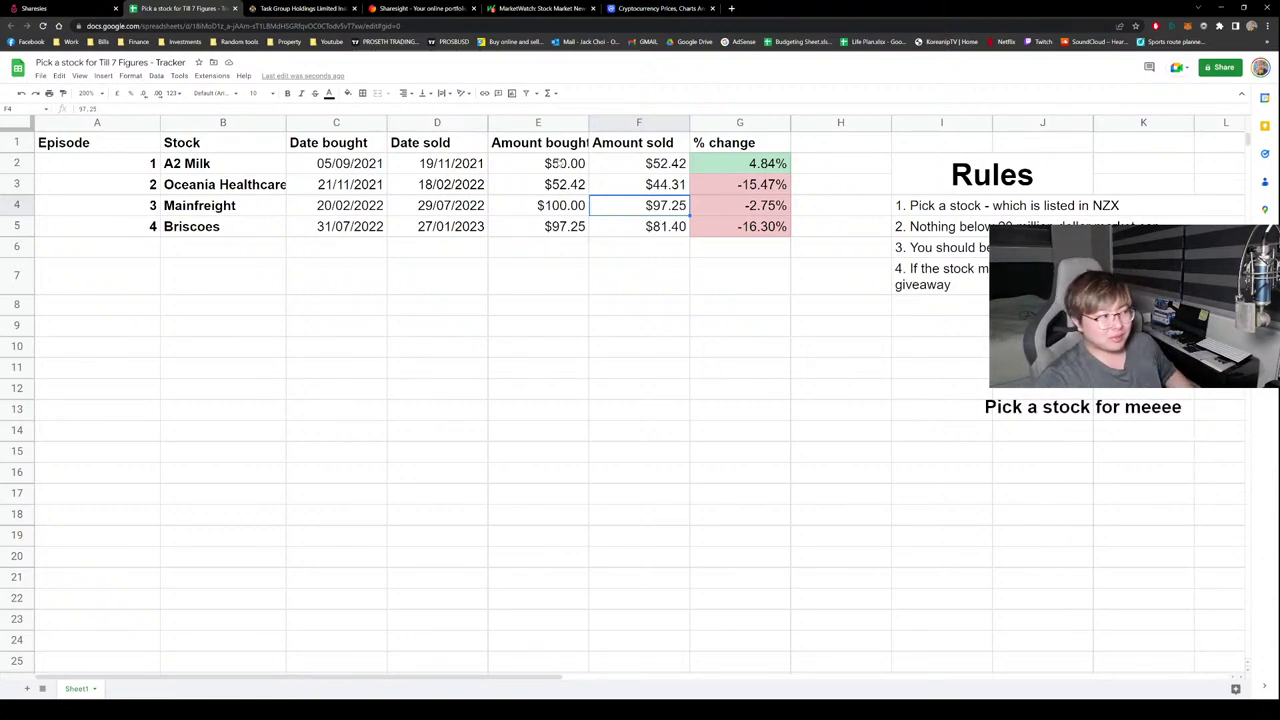
{"action": "left_click", "coordinate": [562, 203]}
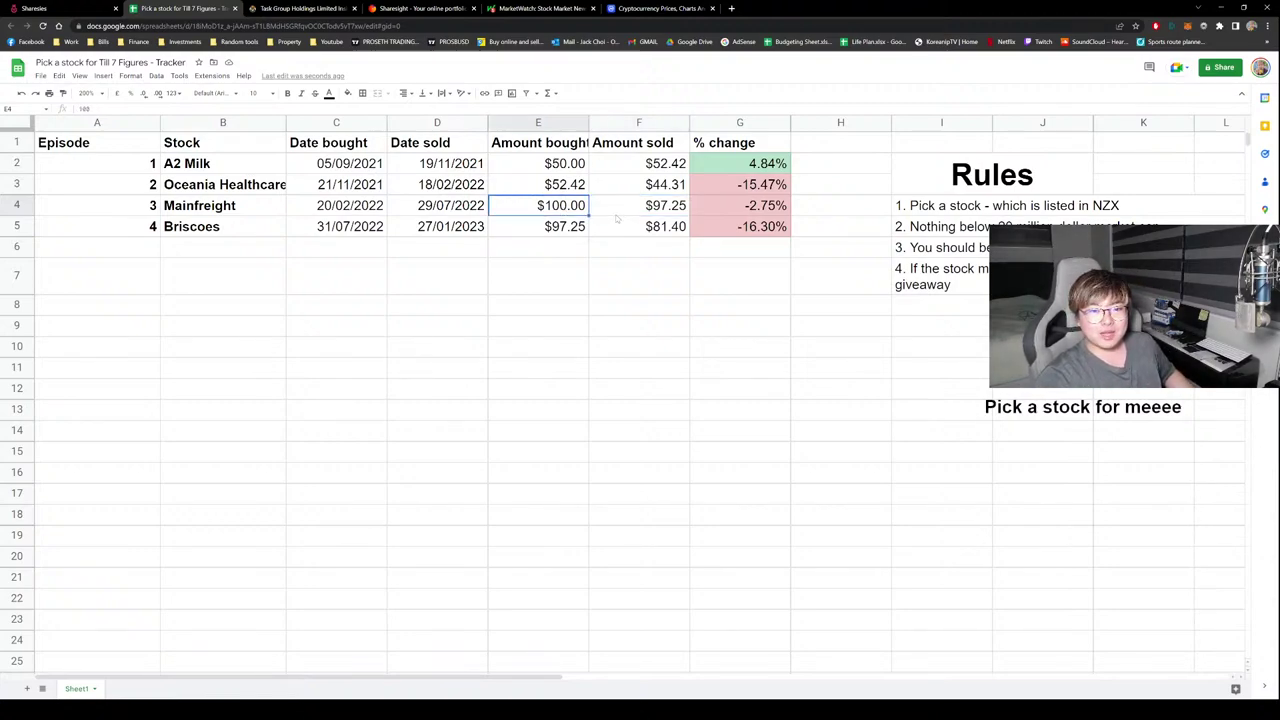
{"action": "key", "text": "Right"}
{"action": "key", "text": "Right"}
{"action": "key", "text": "Right"}
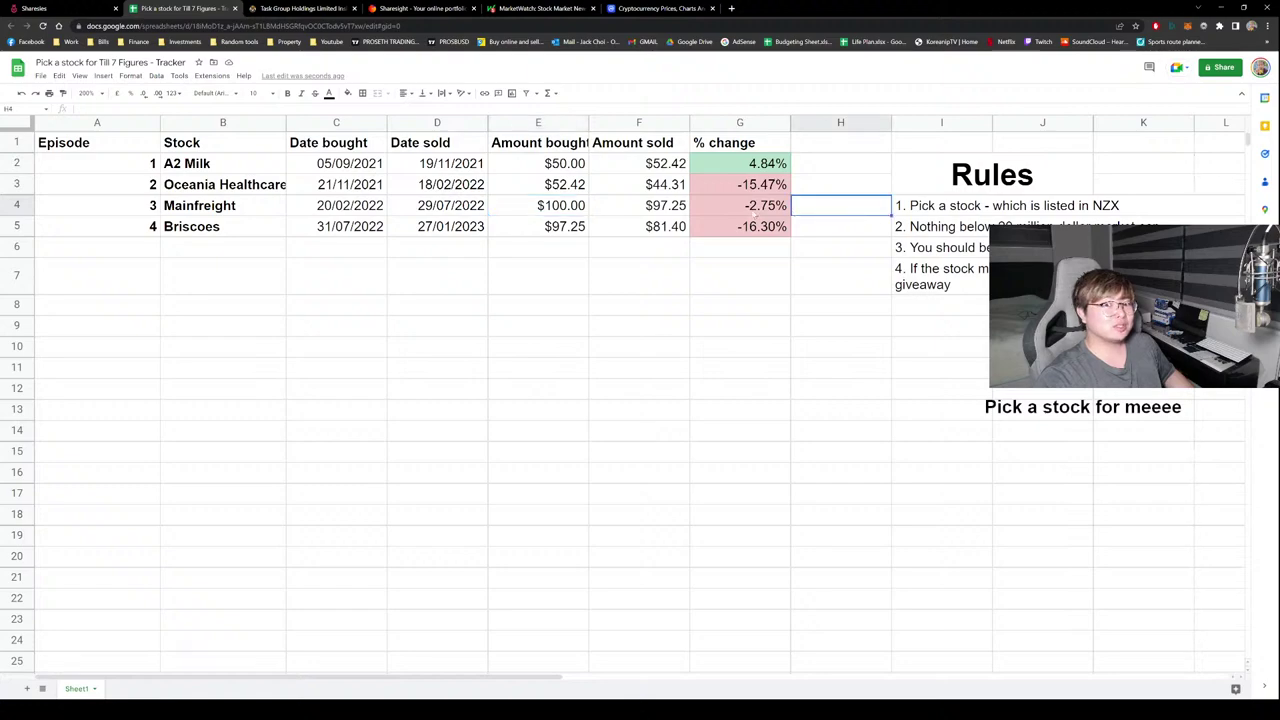
{"action": "left_click", "coordinate": [755, 208]}
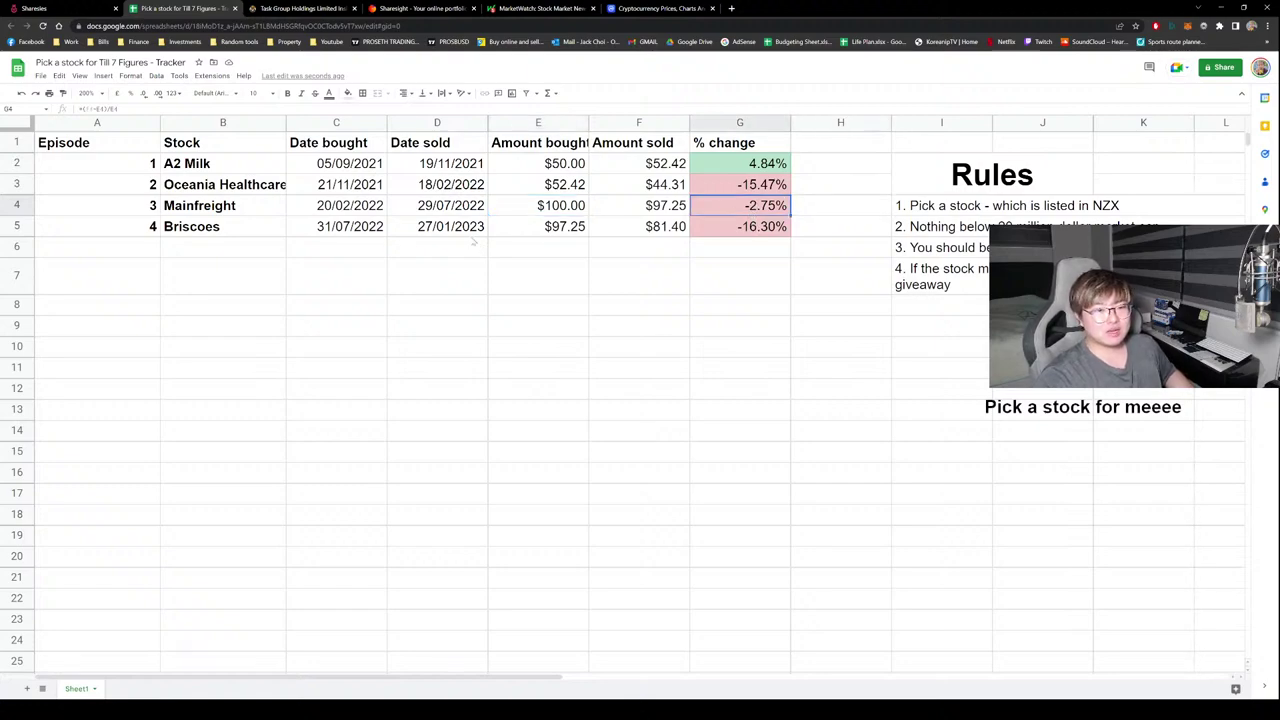
Examine the full Briscoes and Oceania Healthcare entries, comparing their percentage changes.
{"action": "left_click", "coordinate": [769, 230]}
{"action": "left_click_drag", "start_coordinate": [200, 228], "coordinate": [704, 230]}
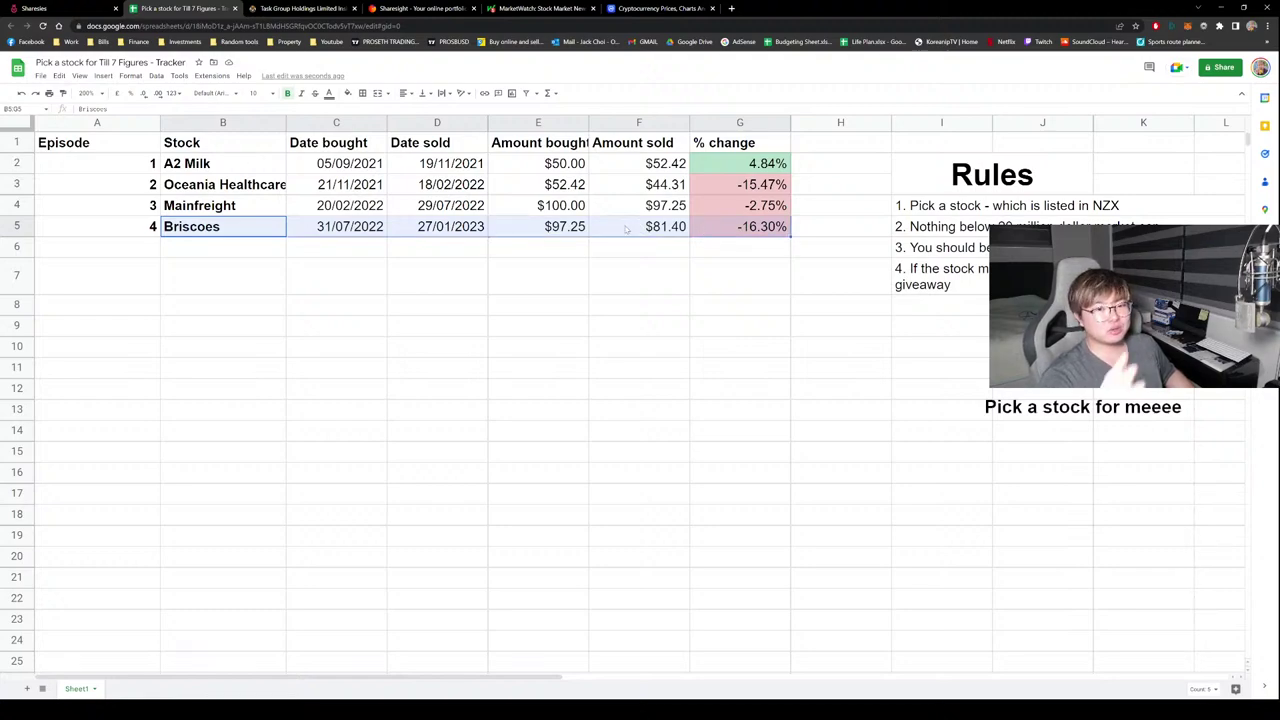
{"action": "left_click", "coordinate": [753, 234]}
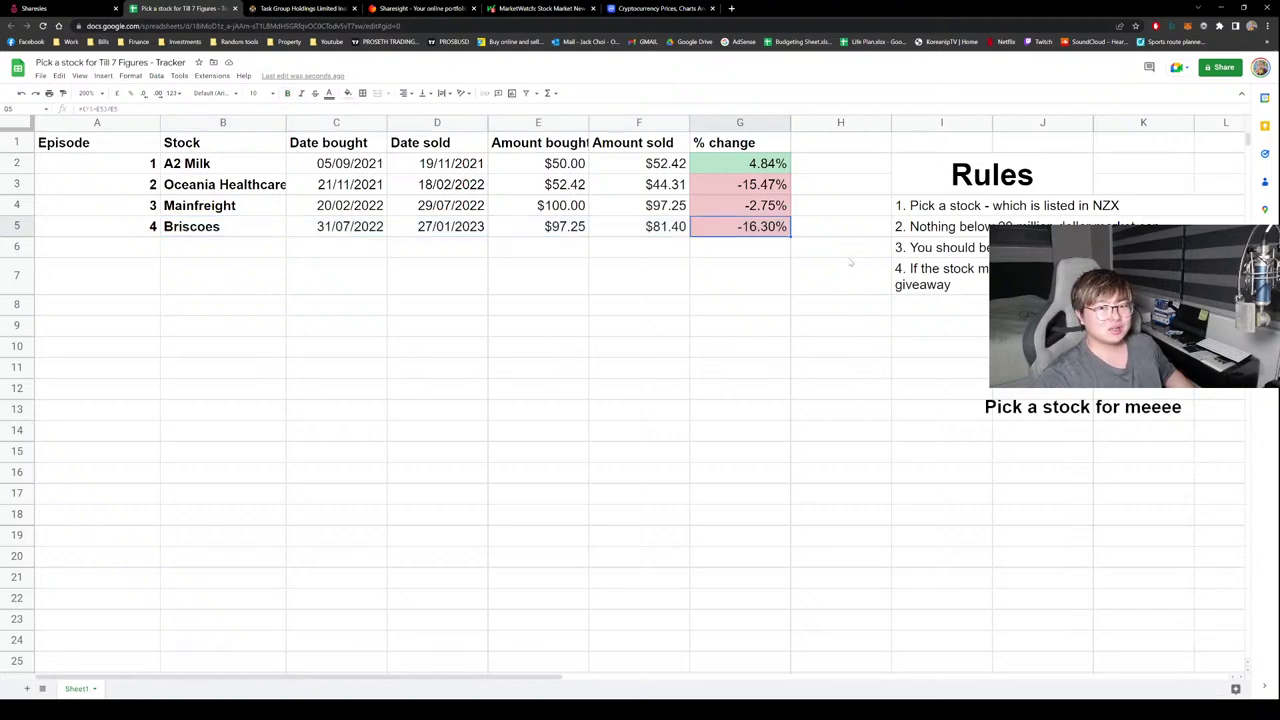
{"action": "key", "text": "Up"}
{"action": "key", "text": "Up"}
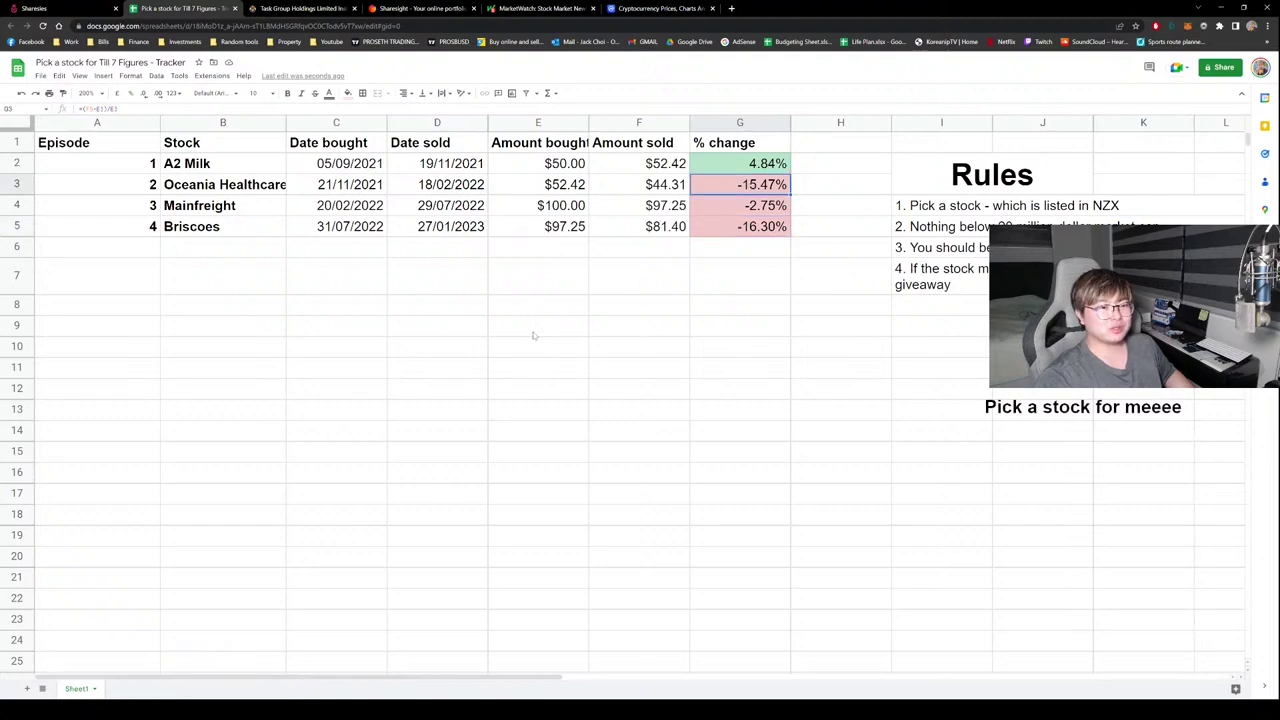
{"action": "left_click_drag", "start_coordinate": [186, 188], "coordinate": [757, 173]}
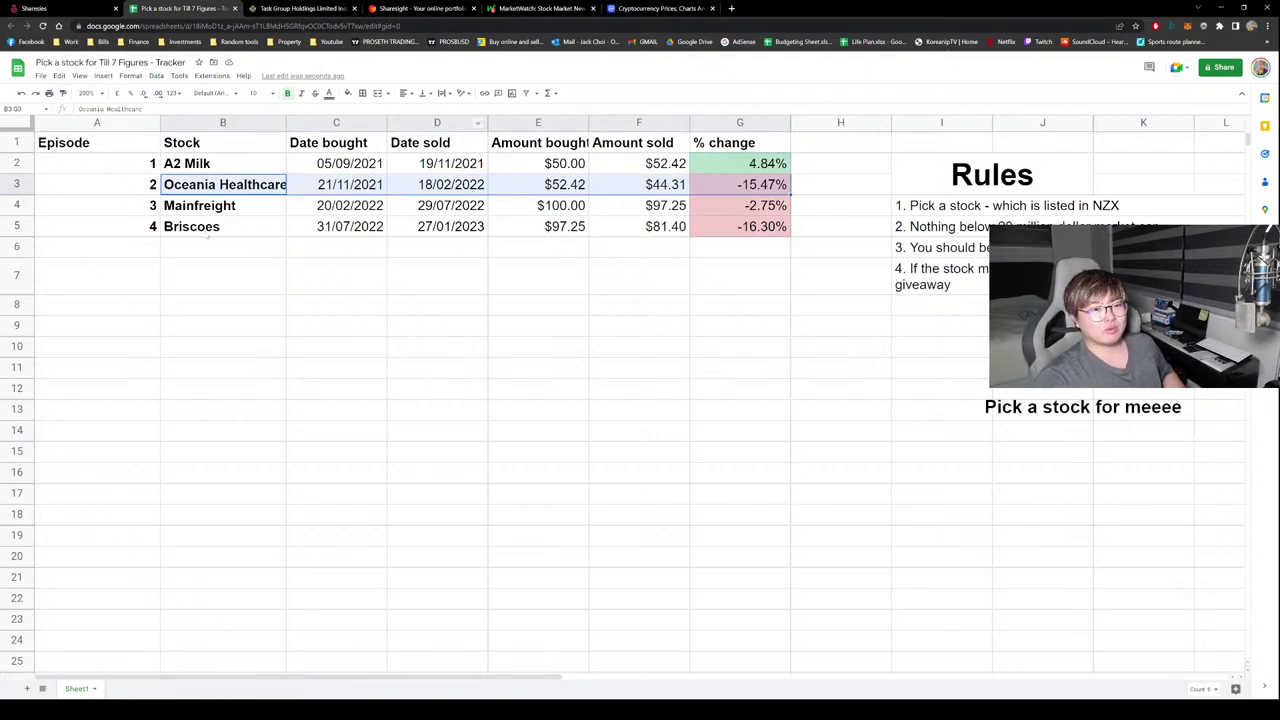
{"action": "left_click", "coordinate": [206, 229]}
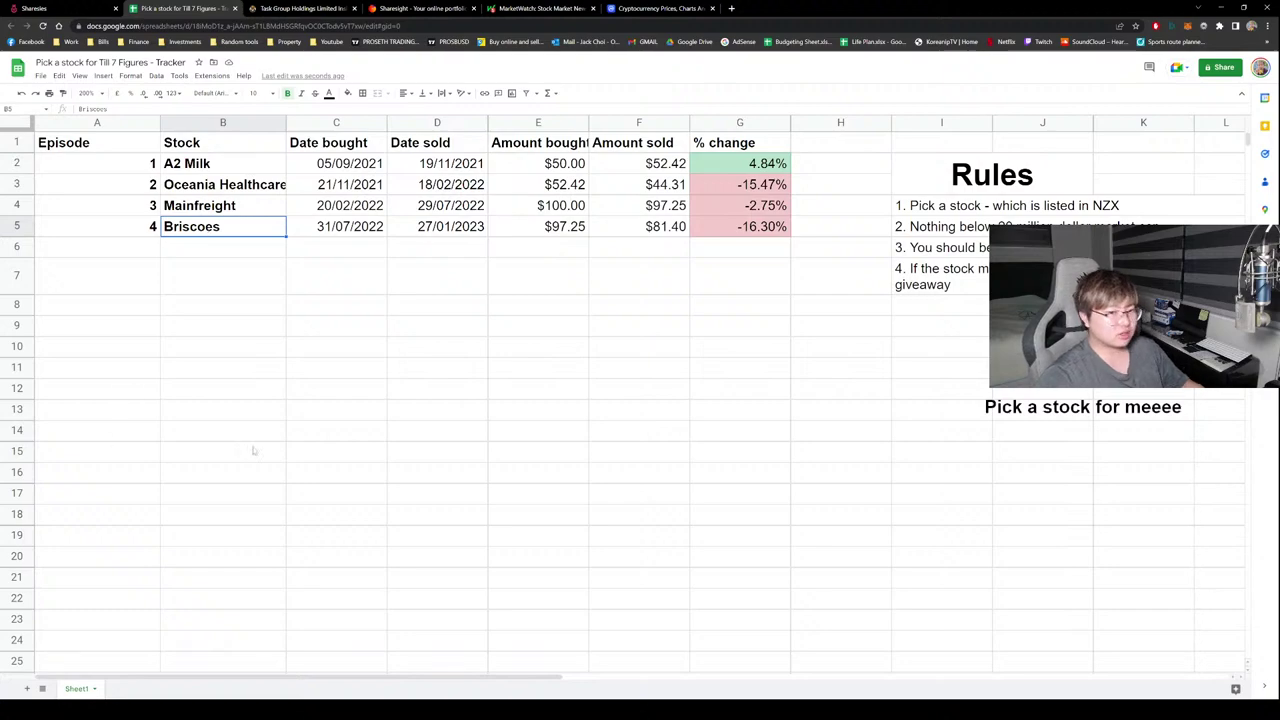
Add episode 5 to the Episode column in row 6, below the Briscoes entry.
{"action": "left_click", "coordinate": [572, 368]}
{"action": "left_click", "coordinate": [302, 237]}
{"action": "left_click", "coordinate": [182, 247]}
{"action": "key", "text": "Left"}
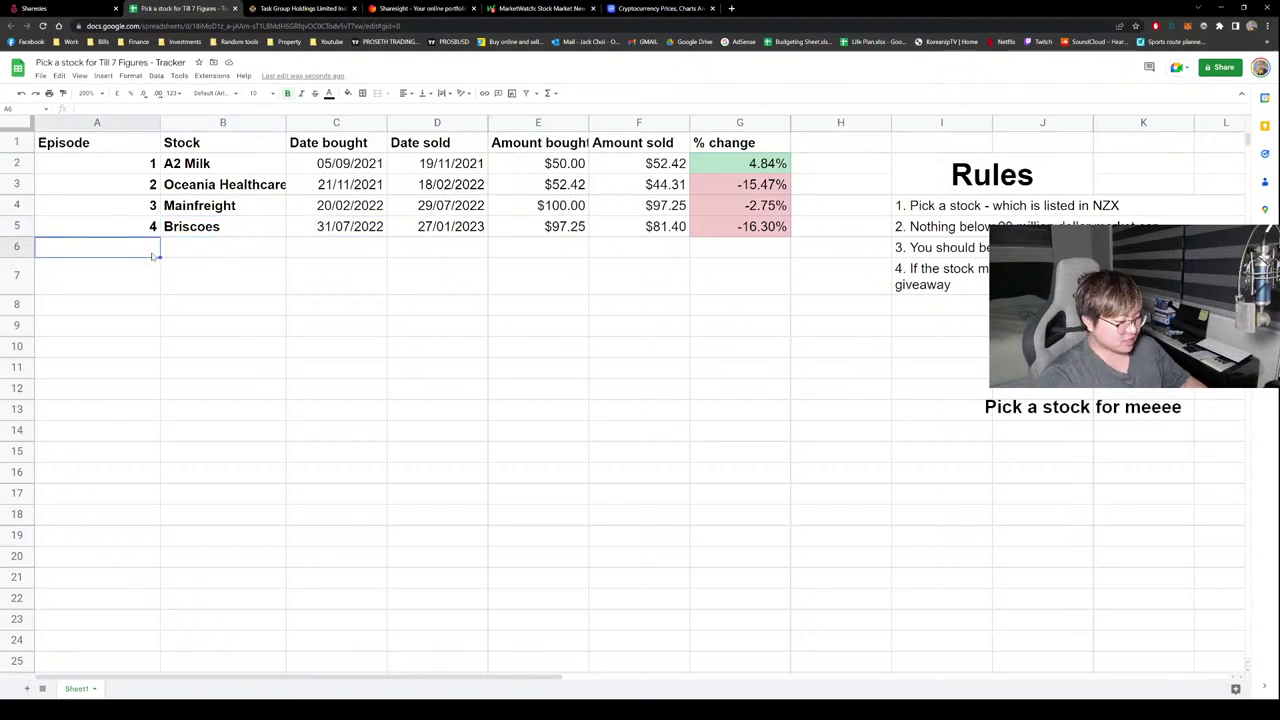
{"action": "type", "text": "5"}
{"action": "left_click", "coordinate": [250, 304]}
Enter 13/02/2023 as the date bought for episode 5 in cell C6.
{"action": "left_click", "coordinate": [369, 254]}
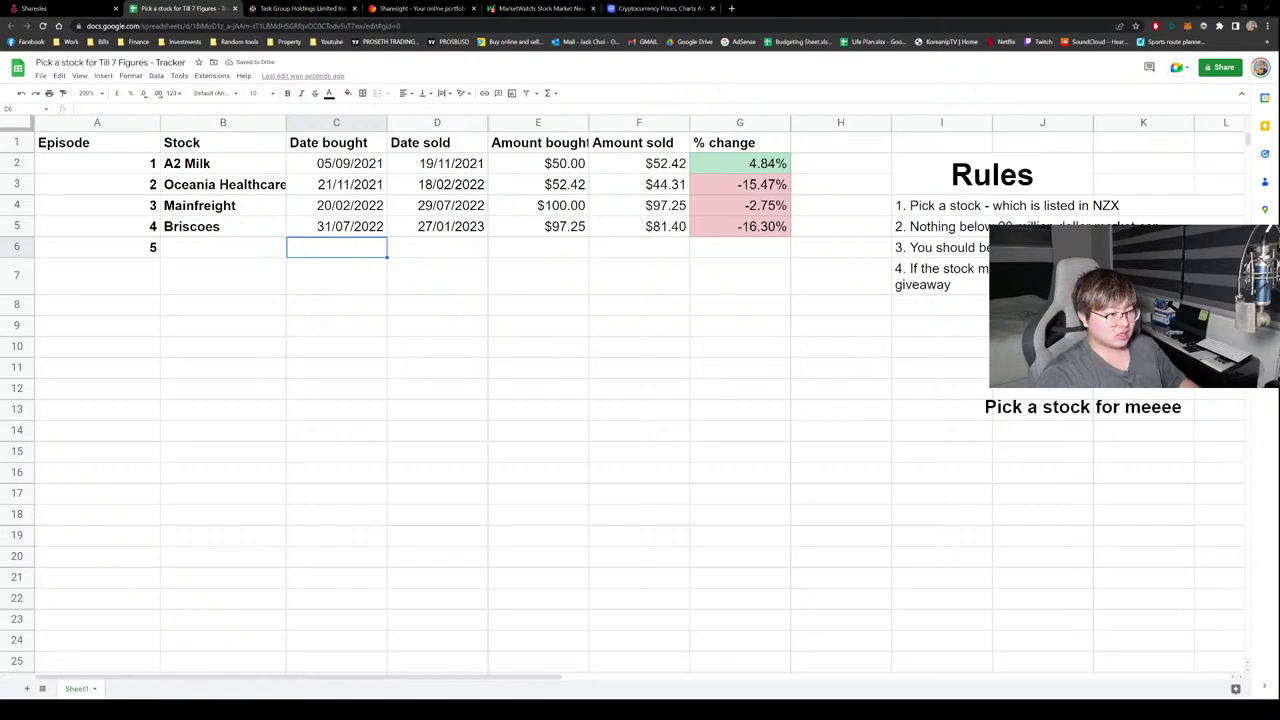
{"action": "type", "text": "1"}
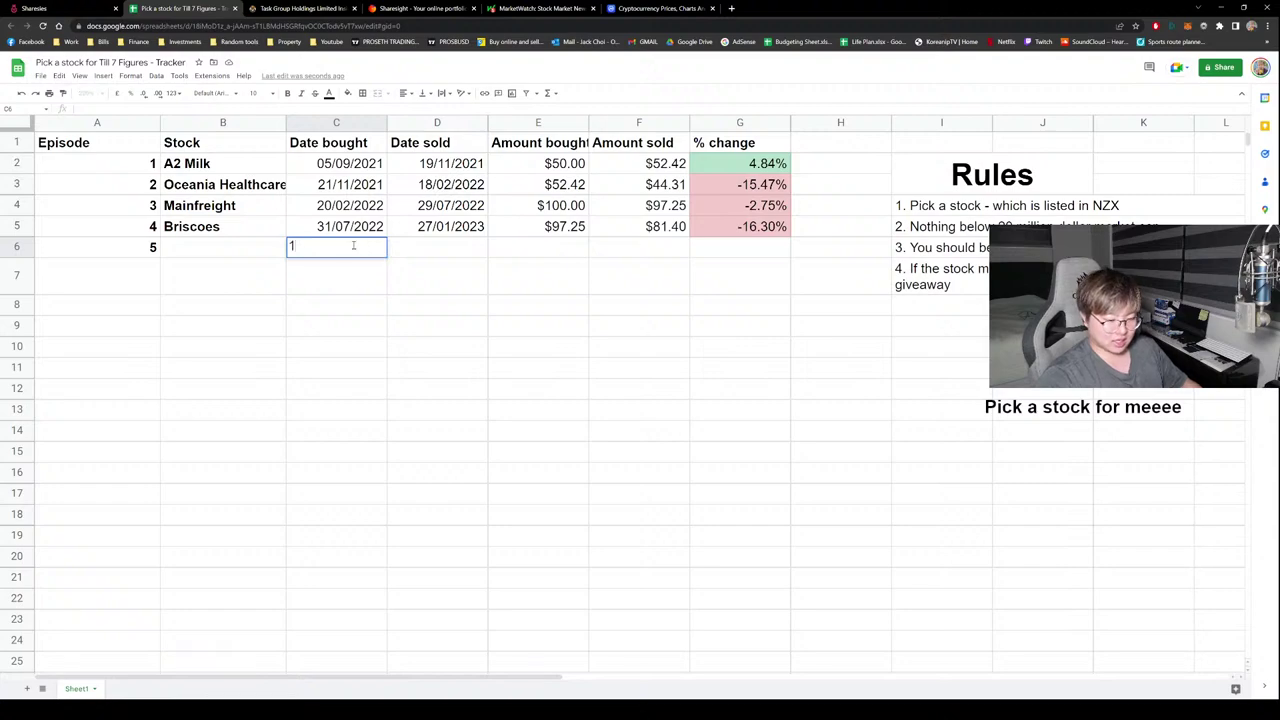
{"action": "type", "text": "3/02"}
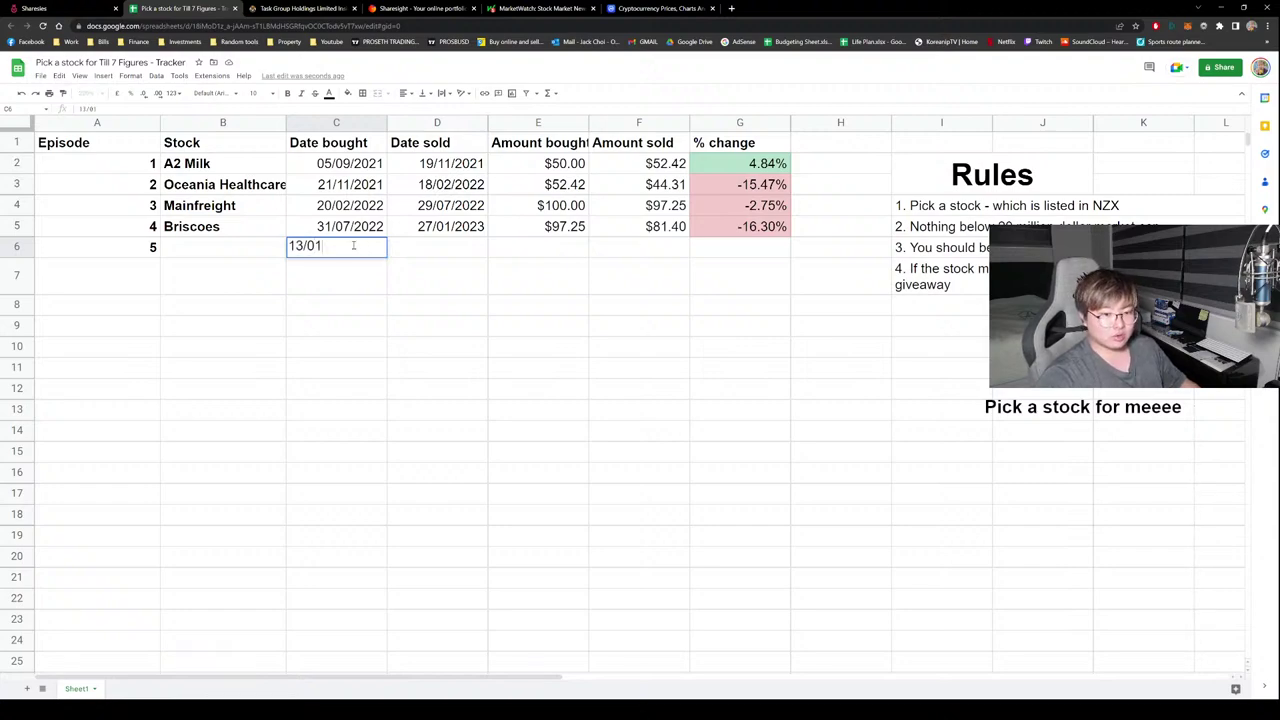
{"action": "type", "text": "/2023"}
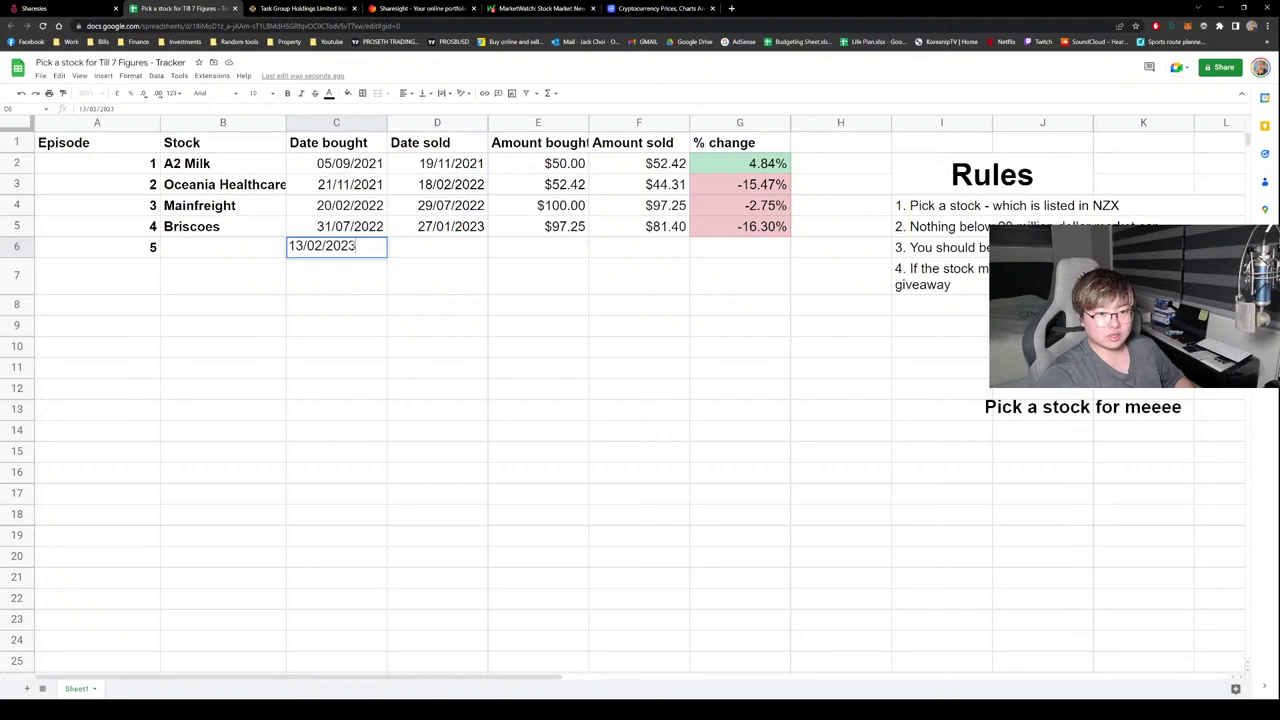
{"action": "key", "text": "Return"}
{"action": "left_click", "coordinate": [414, 278]}
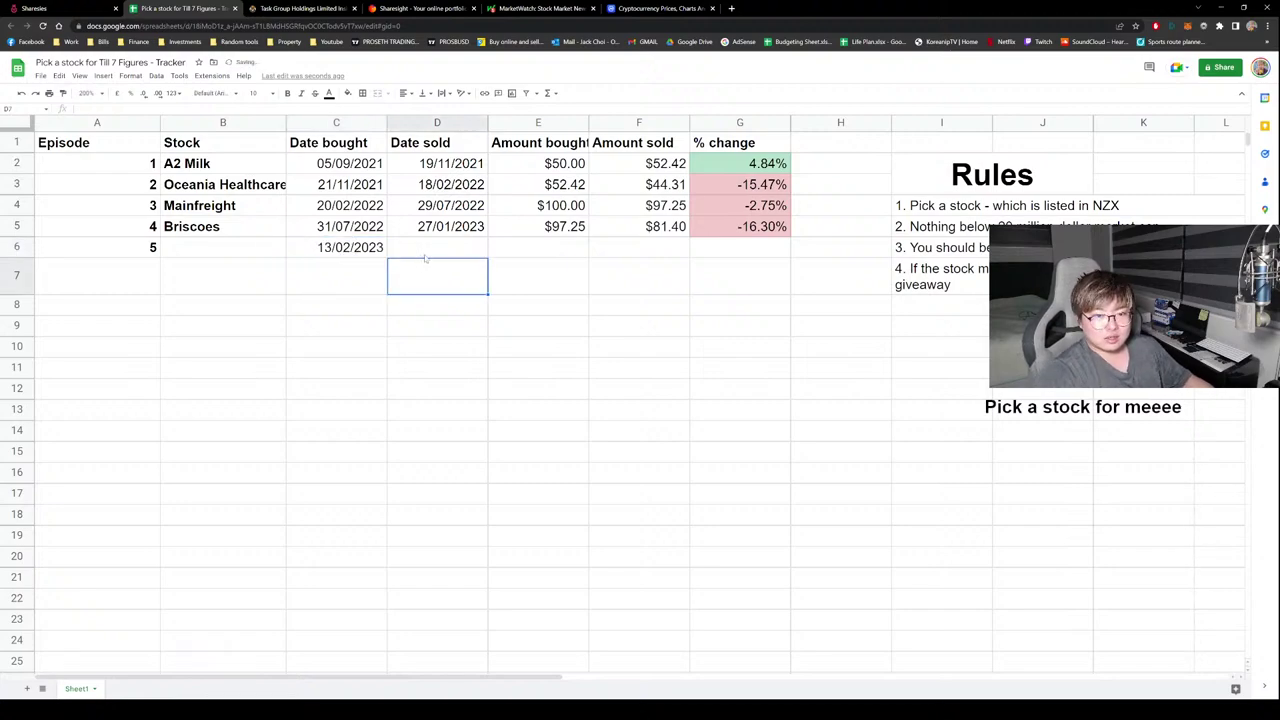
Enter 81.40 as the amount bought for episode 5 in cell E6 and format it as New Zealand Dollar.
{"action": "left_click", "coordinate": [428, 252]}
{"action": "left_click", "coordinate": [617, 247]}
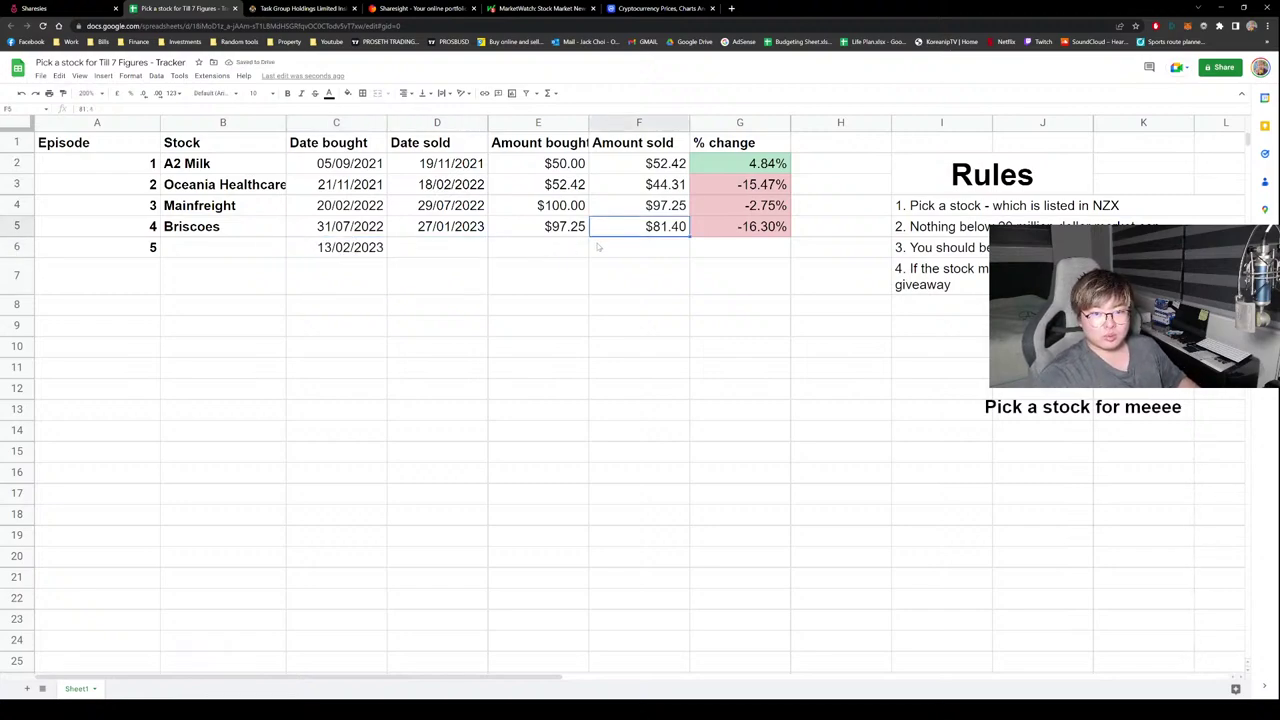
{"action": "left_click", "coordinate": [558, 253]}
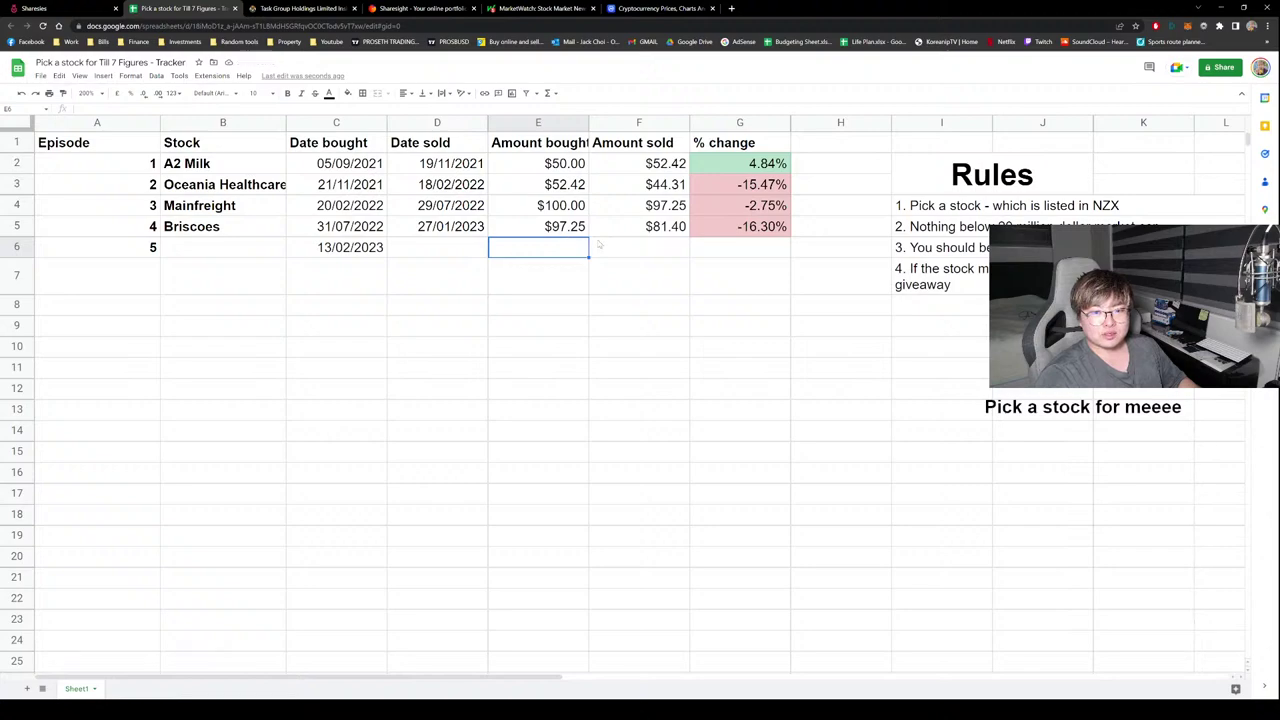
{"action": "type", "text": "81.40"}
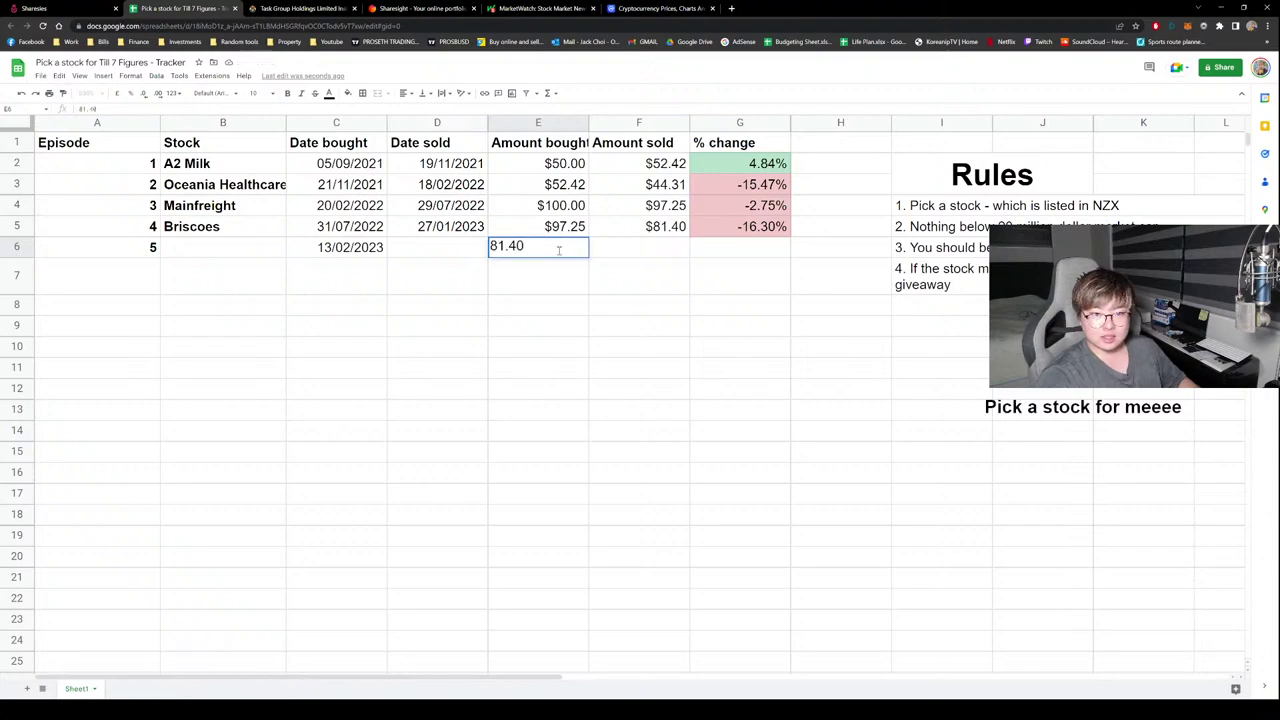
{"action": "key", "text": "Return"}
{"action": "left_click", "coordinate": [537, 252]}
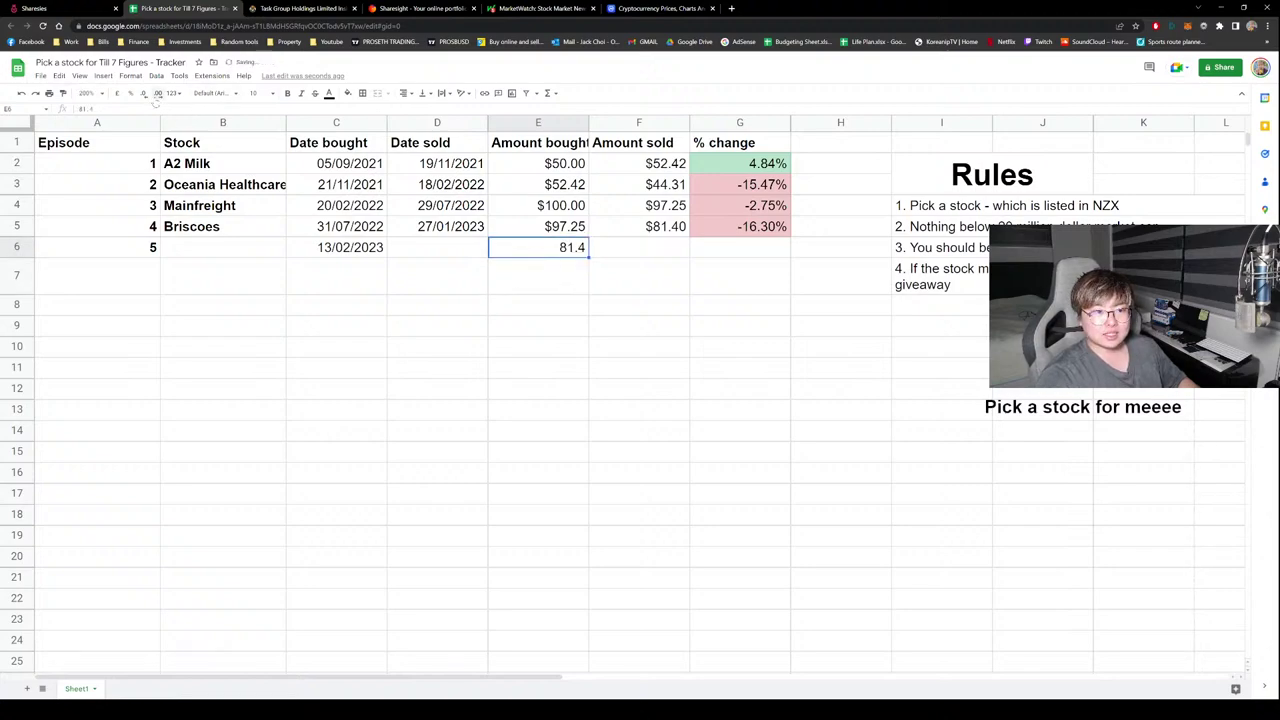
{"action": "left_click", "coordinate": [173, 93]}
{"action": "left_click", "coordinate": [215, 383]}
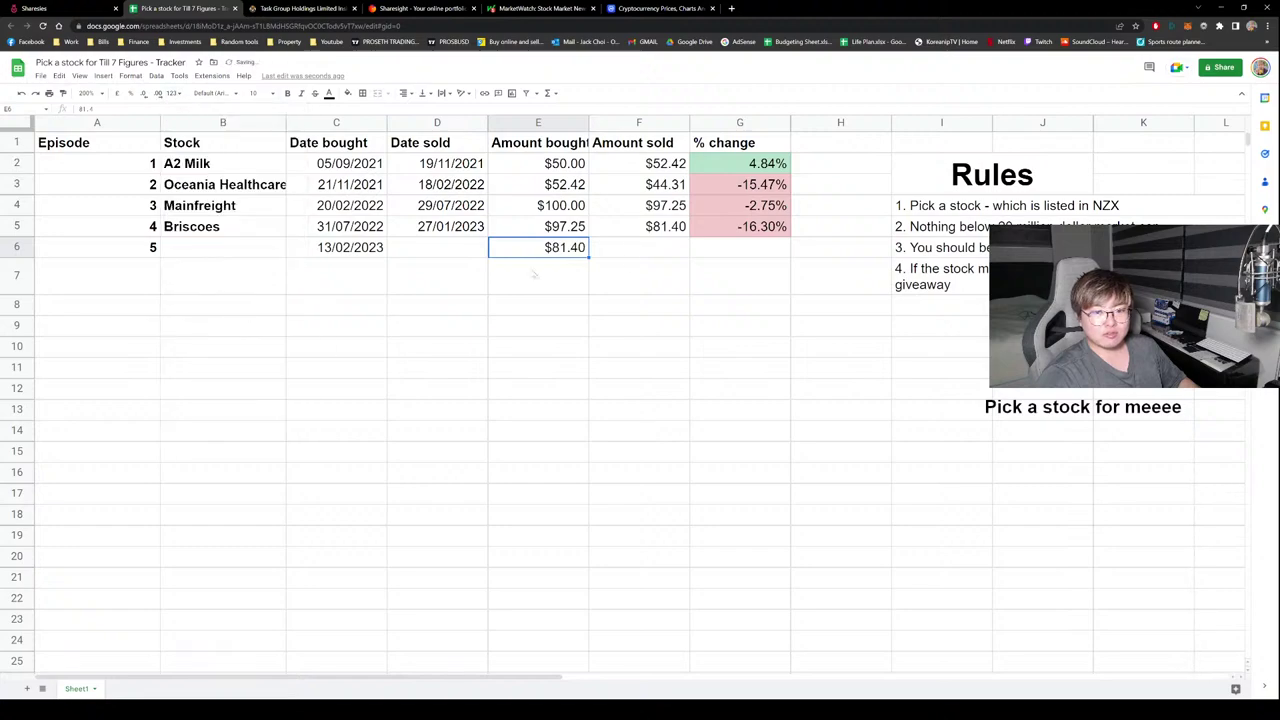
Compare the Briscoes pick's sold amount and percentage change with the amount bought for episode 5.
{"action": "left_click", "coordinate": [671, 228]}
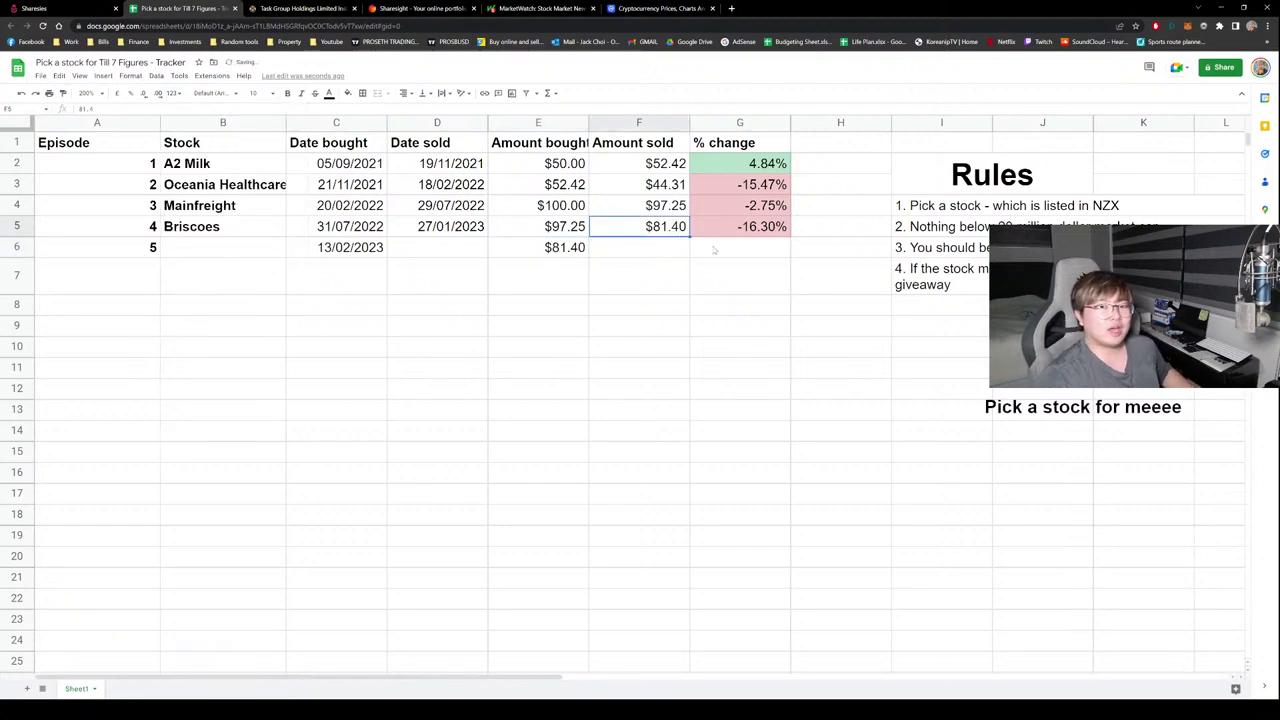
{"action": "left_click", "coordinate": [200, 234]}
{"action": "left_click", "coordinate": [135, 231]}
{"action": "left_click", "coordinate": [192, 231]}
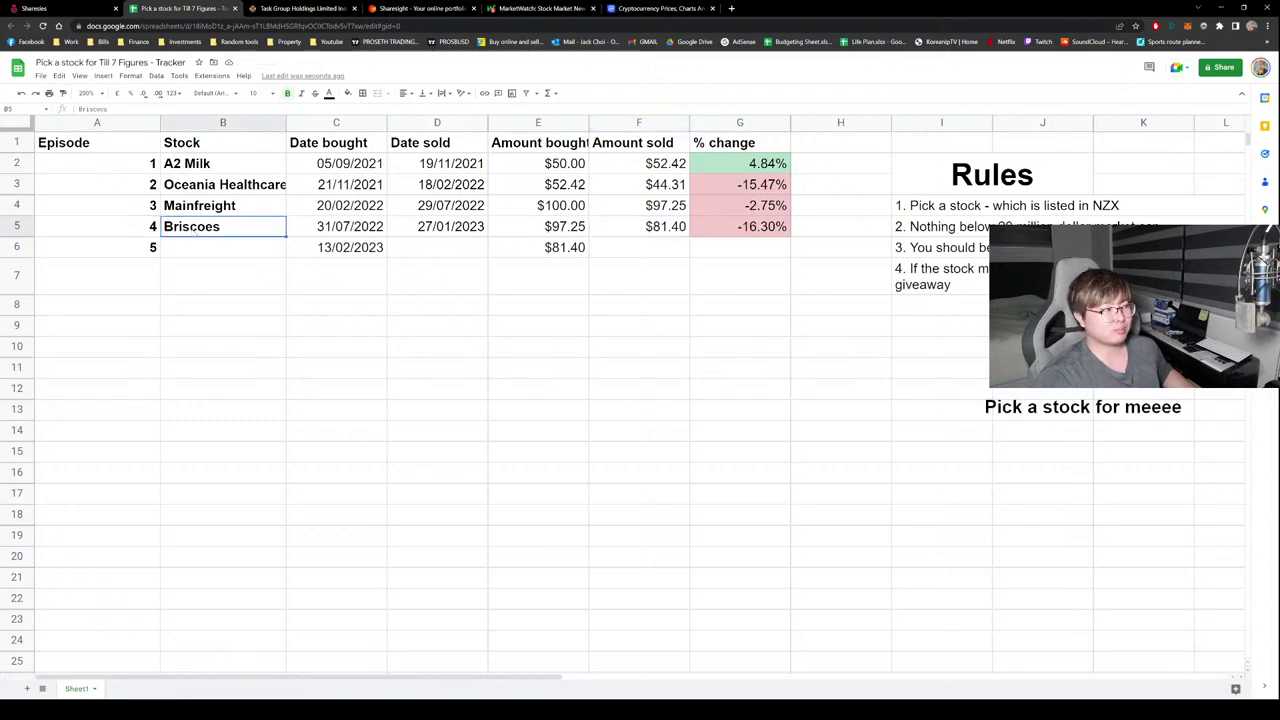
{"action": "left_click", "coordinate": [660, 232]}
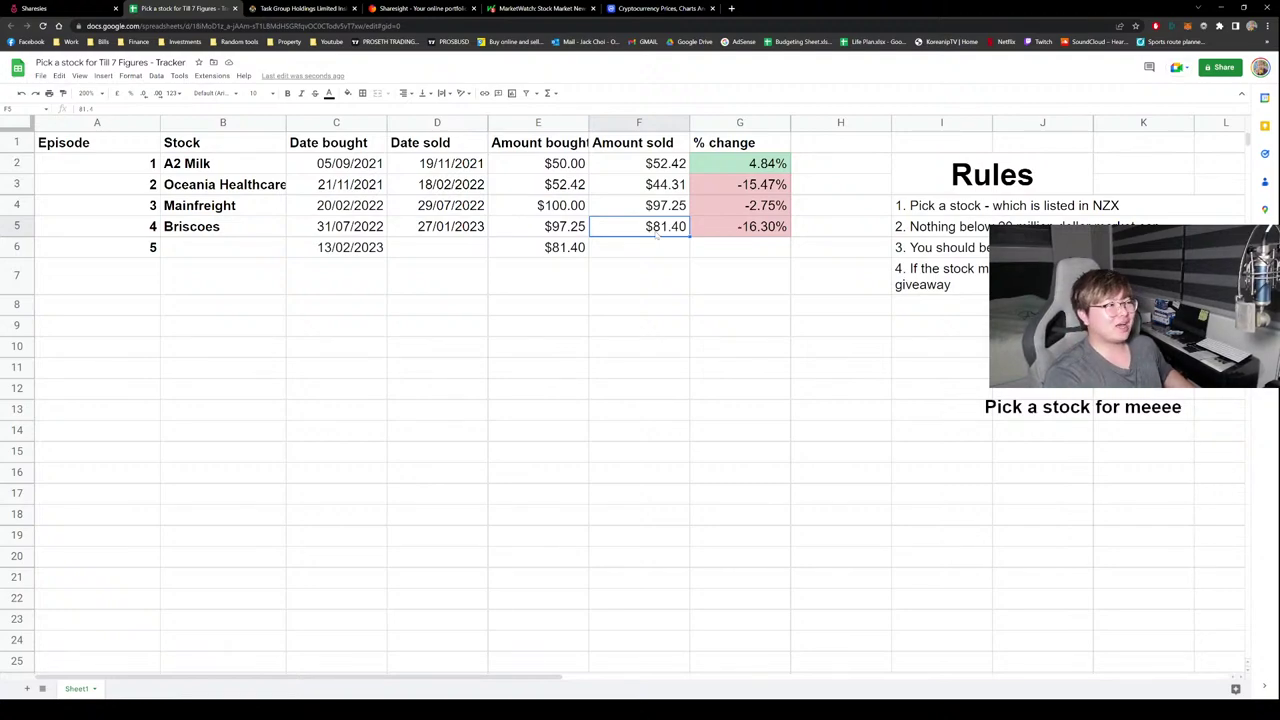
{"action": "left_click", "coordinate": [740, 226]}
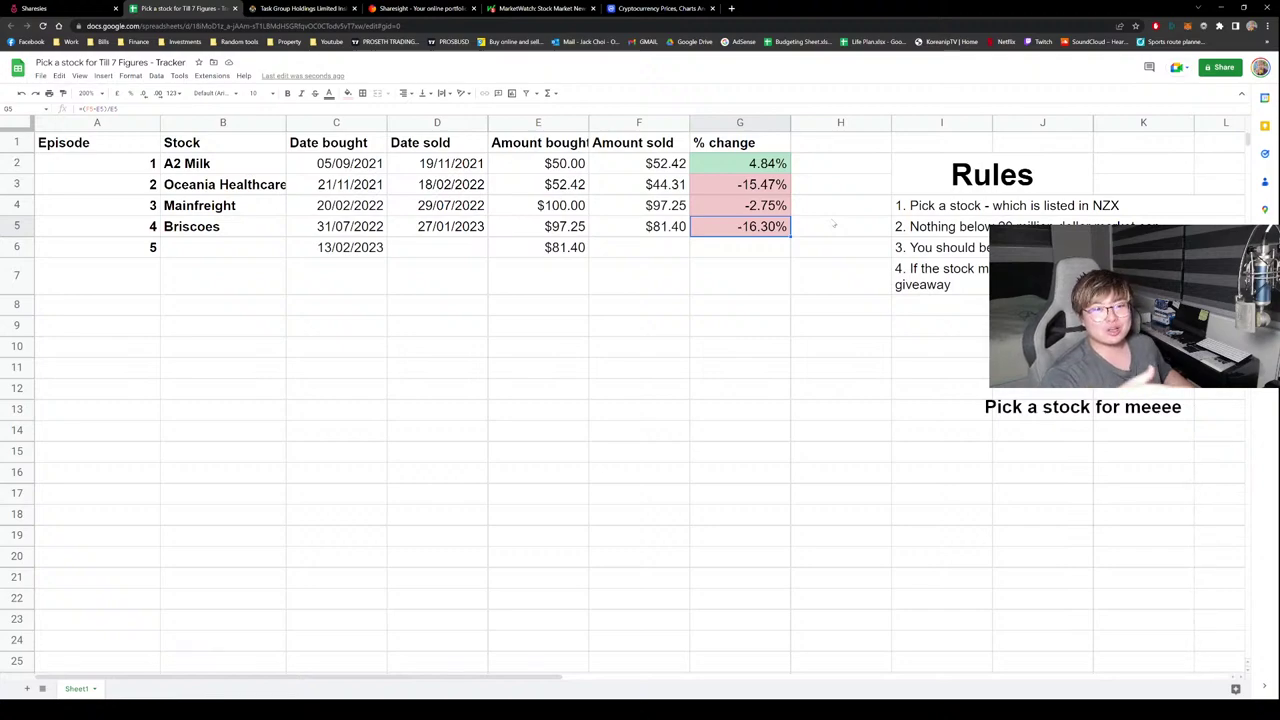
{"action": "left_click", "coordinate": [558, 246]}
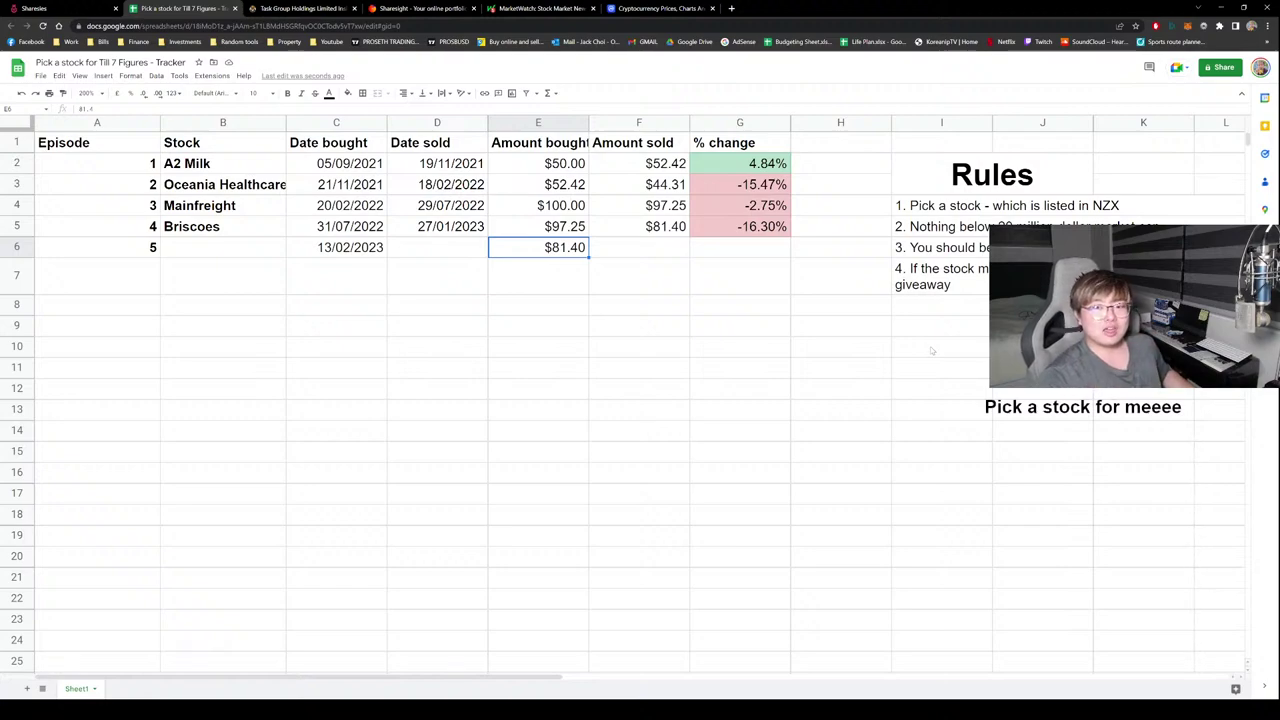
Examine the A2 Milk percentage change alongside episode 5's empty result cells and bought amount.
{"action": "left_click", "coordinate": [740, 142]}
{"action": "left_click", "coordinate": [740, 163]}
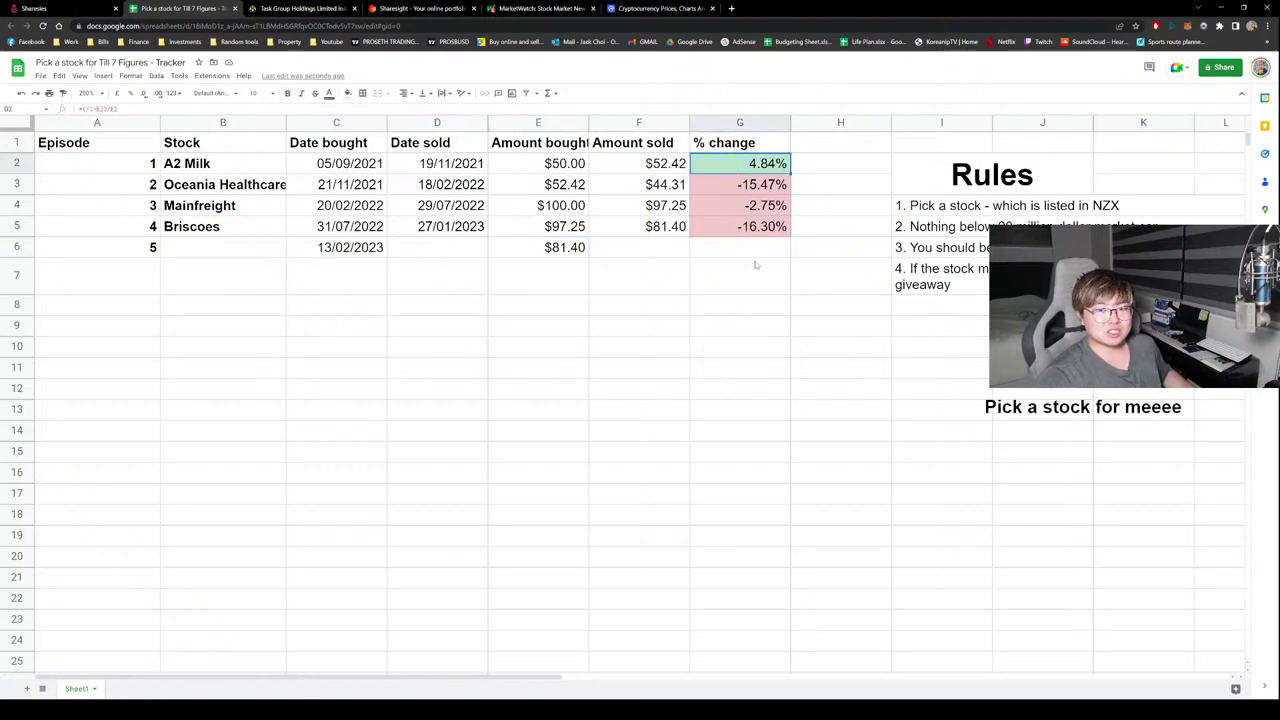
{"action": "left_click", "coordinate": [761, 256]}
{"action": "left_click", "coordinate": [756, 168]}
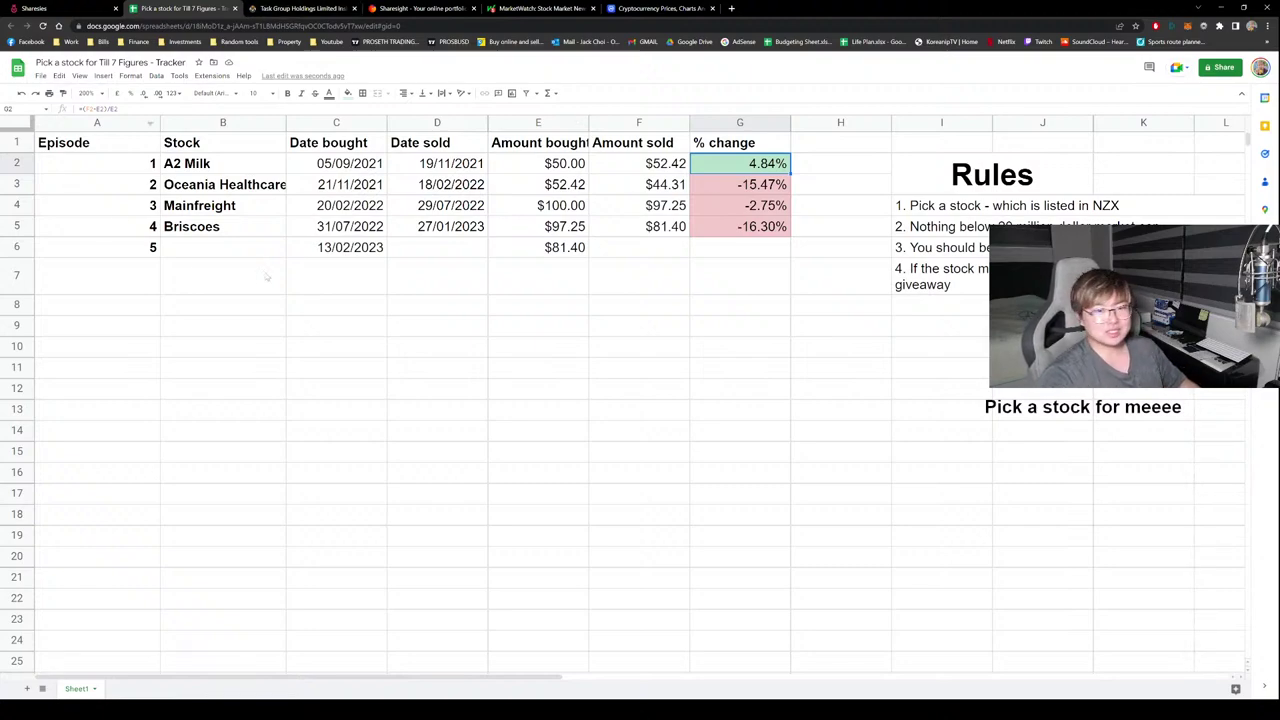
{"action": "left_click", "coordinate": [654, 251]}
{"action": "left_click", "coordinate": [540, 255]}
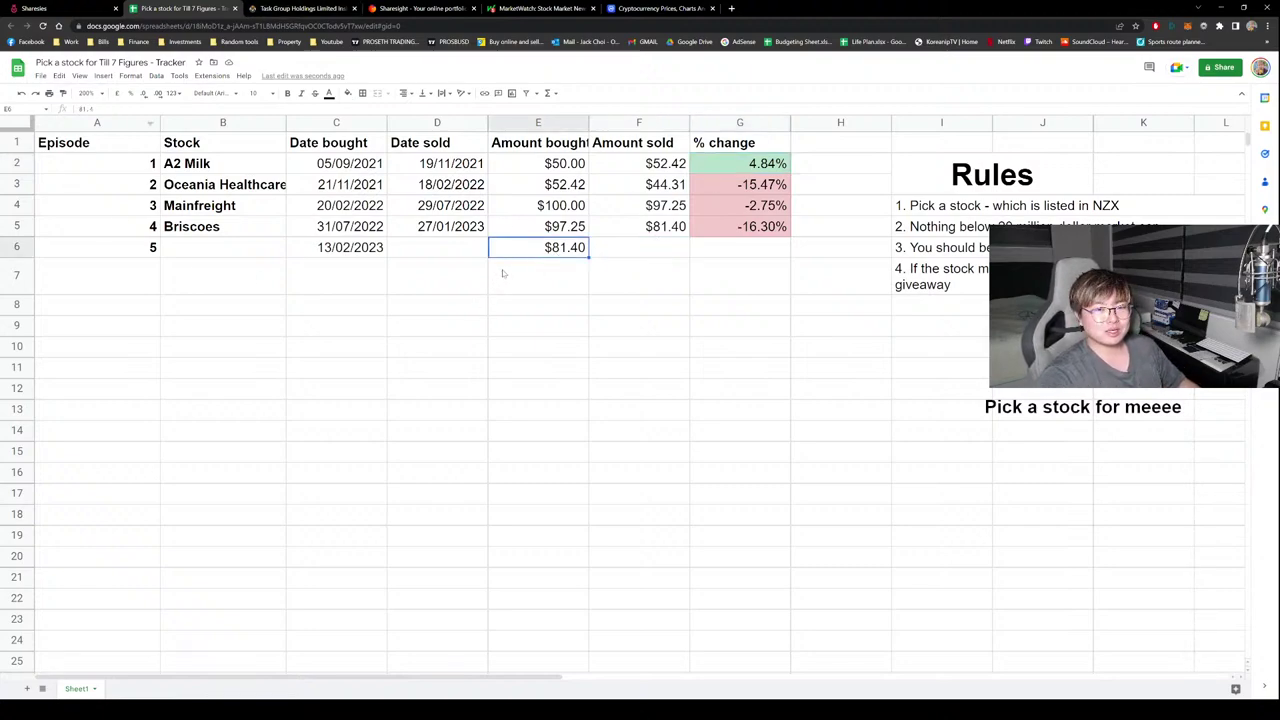
Switch to Sharesies, view the portfolio overview with the wallet funds ready to invest, and return to the stock-pick tracker.
{"action": "left_click", "coordinate": [58, 9]}
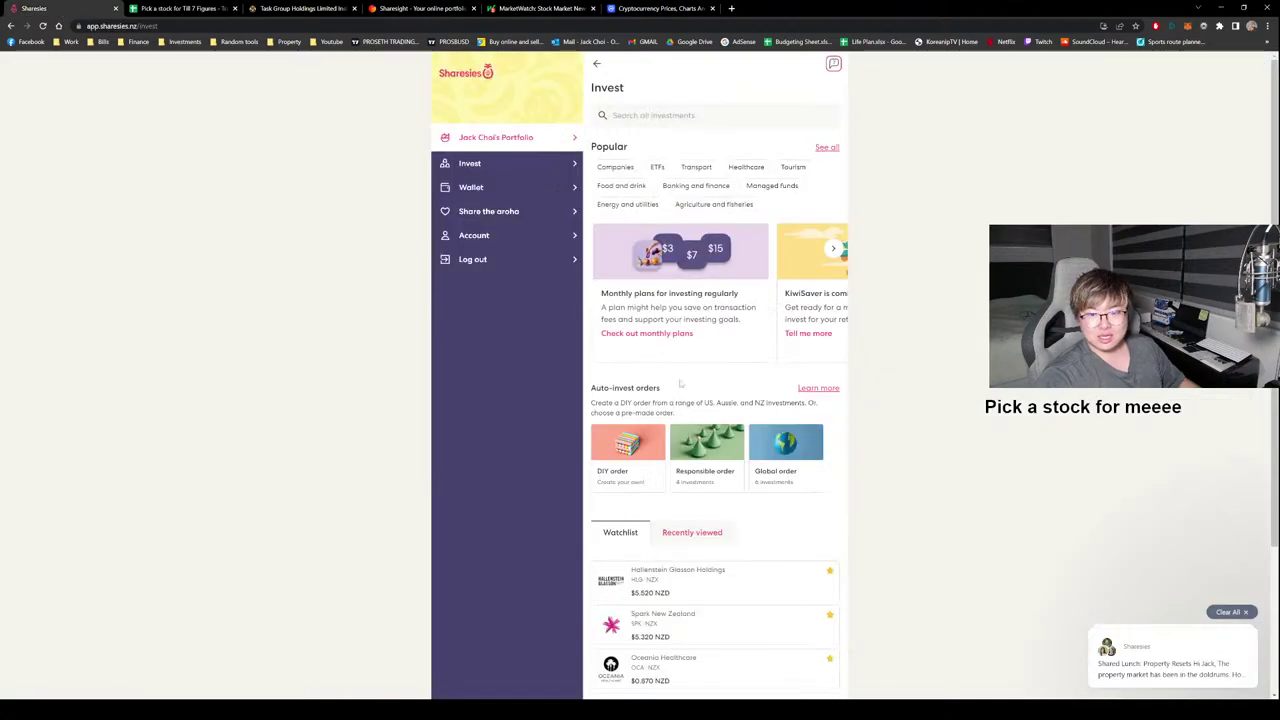
{"action": "left_click", "coordinate": [500, 142]}
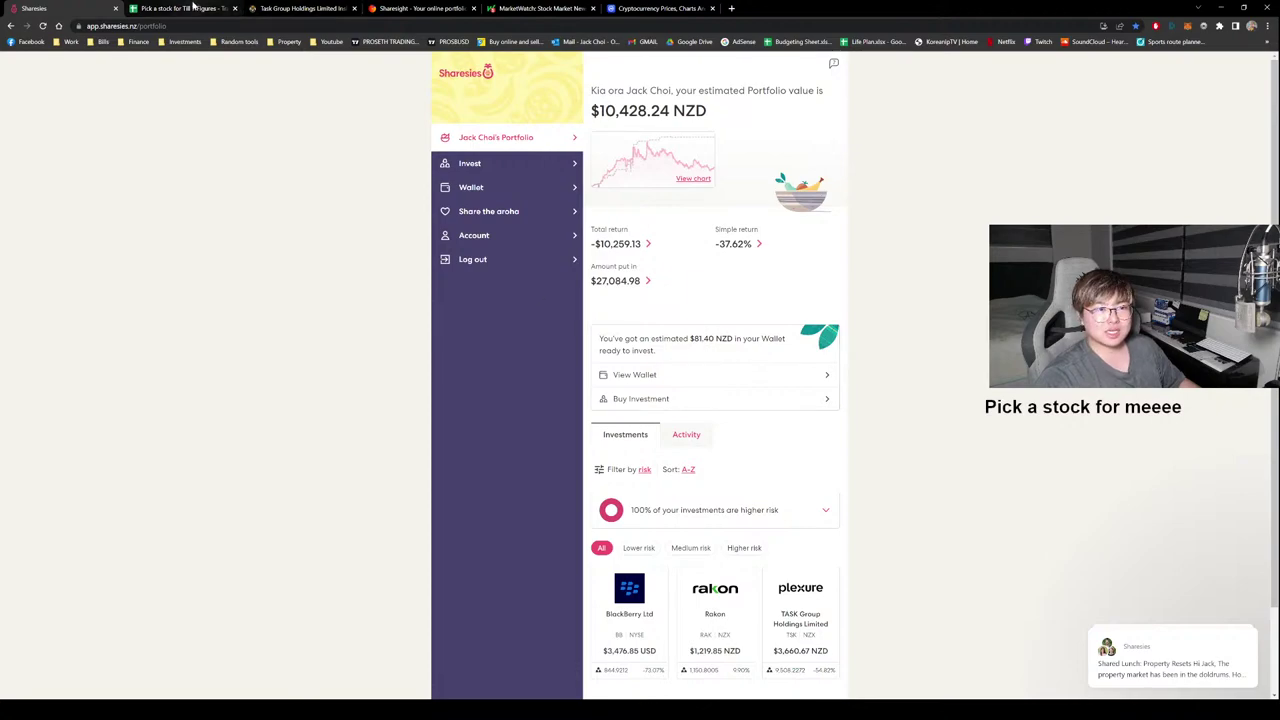
{"action": "left_click", "coordinate": [180, 8]}
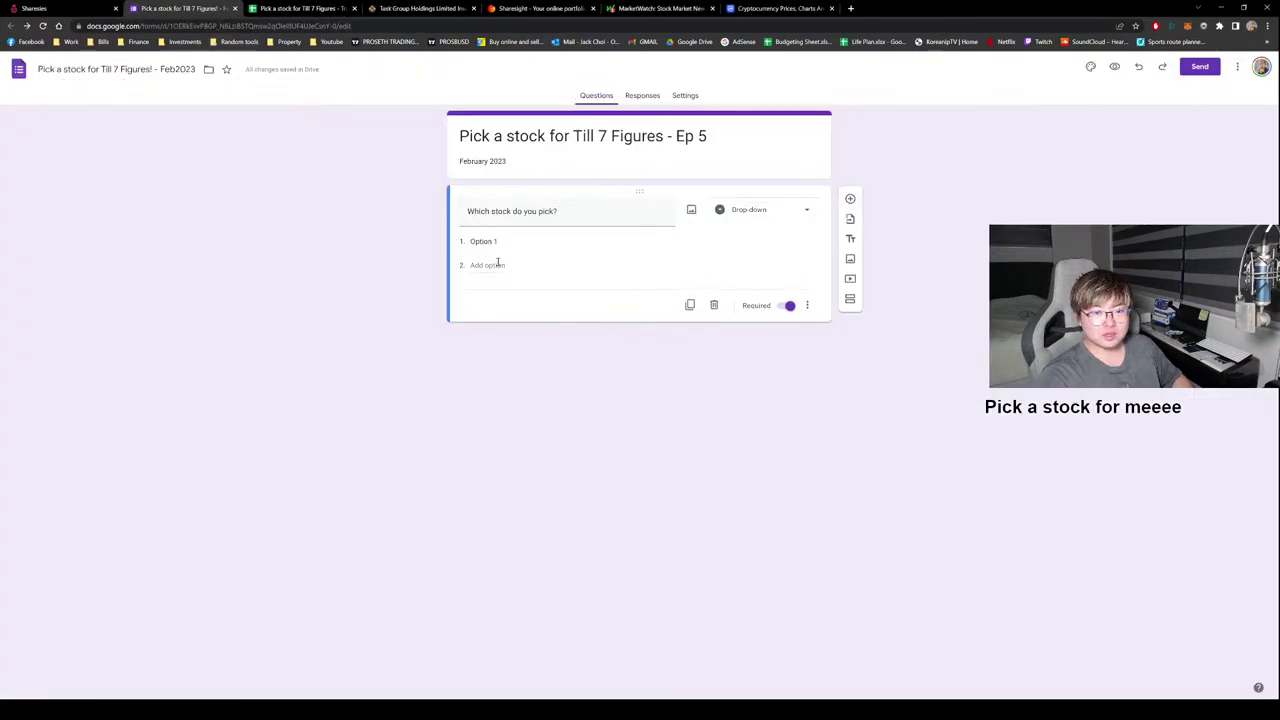
{"action": "left_click", "coordinate": [490, 243]}
{"action": "key", "text": "BackSpace"}
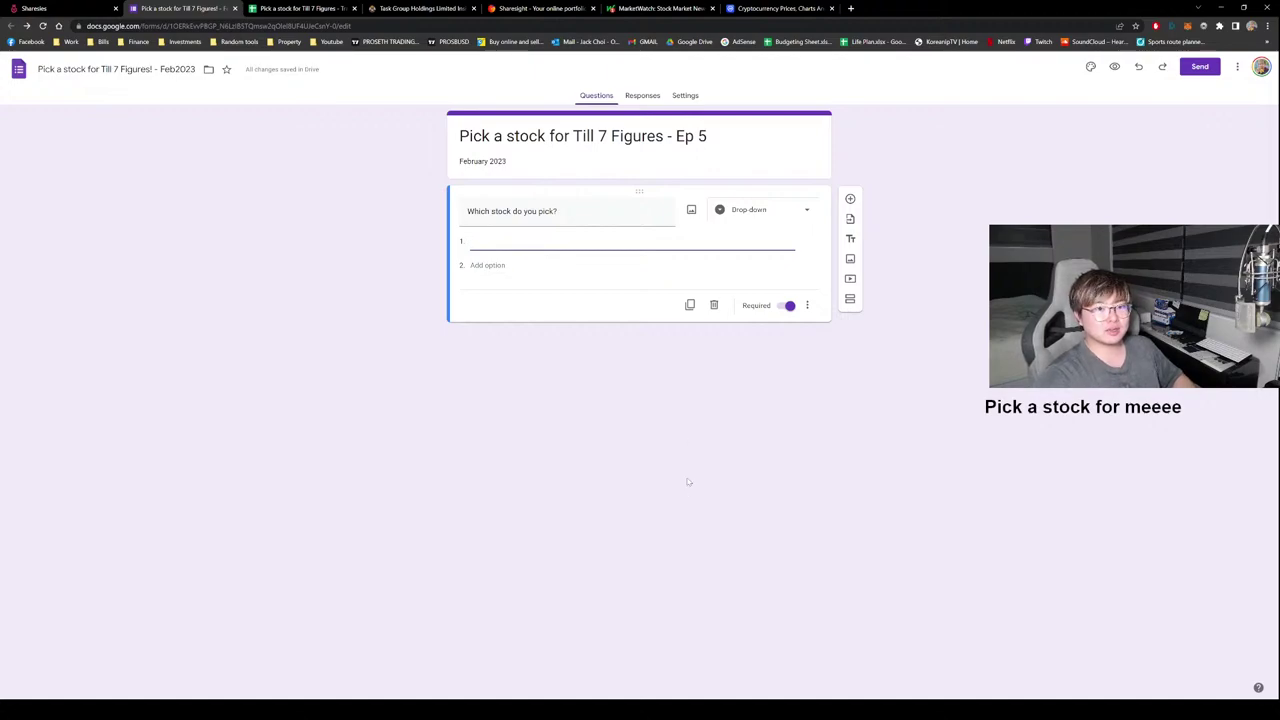
{"action": "left_click", "coordinate": [768, 496]}
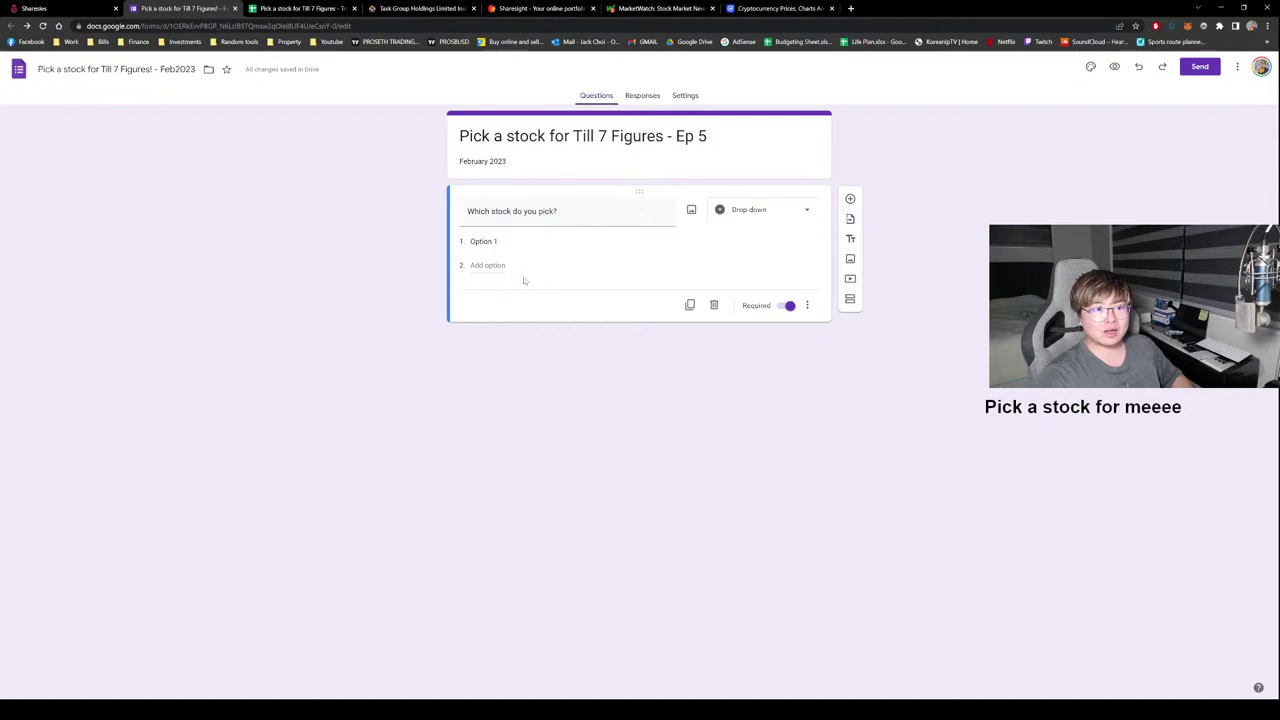
Select the first dropdown option's text, switch to Sharesies and search all investments for "fsf".
{"action": "left_click", "coordinate": [480, 240]}
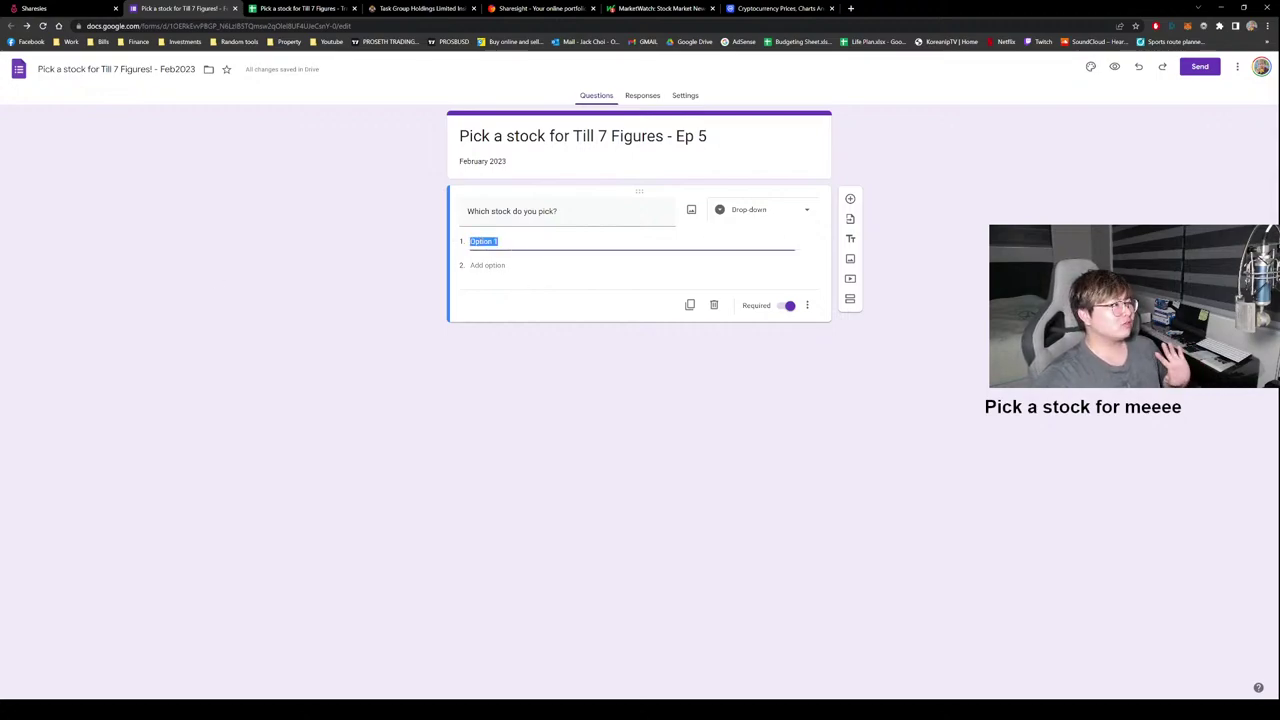
{"action": "key", "text": "alt+Tab"}
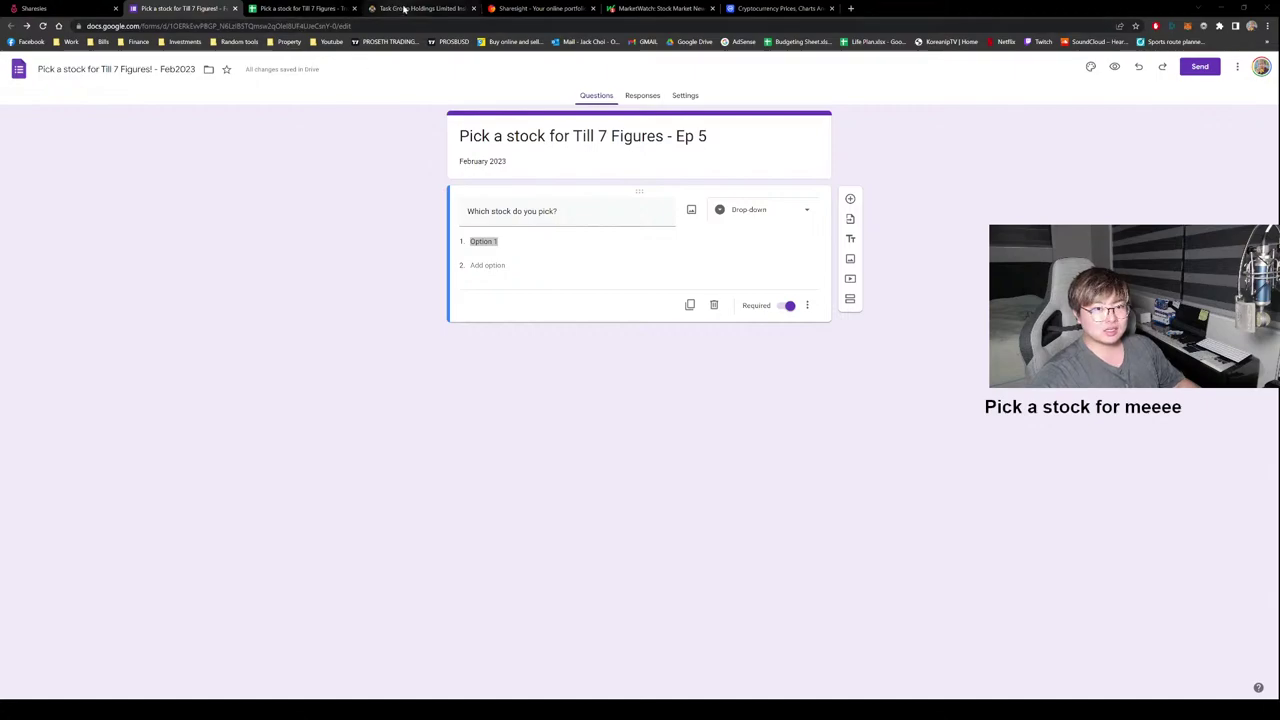
{"action": "left_click", "coordinate": [88, 9]}
{"action": "left_click", "coordinate": [525, 163]}
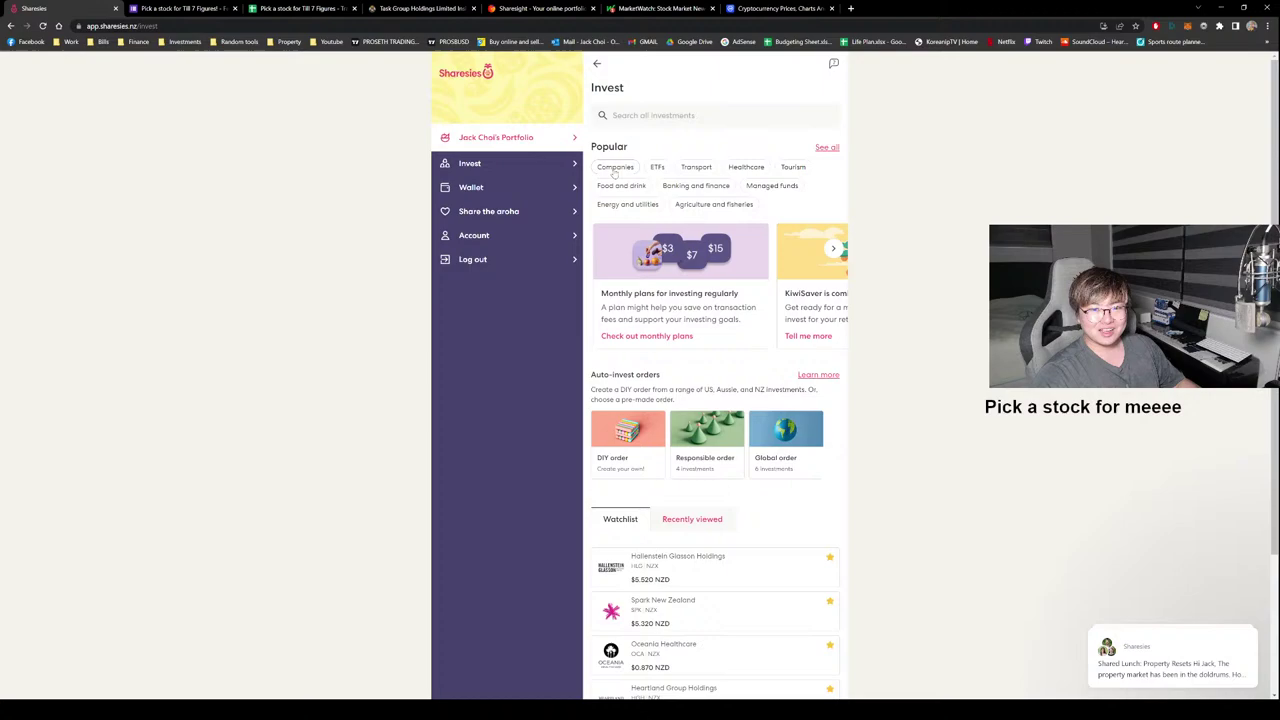
{"action": "left_click", "coordinate": [645, 118]}
{"action": "type", "text": "fsf"}
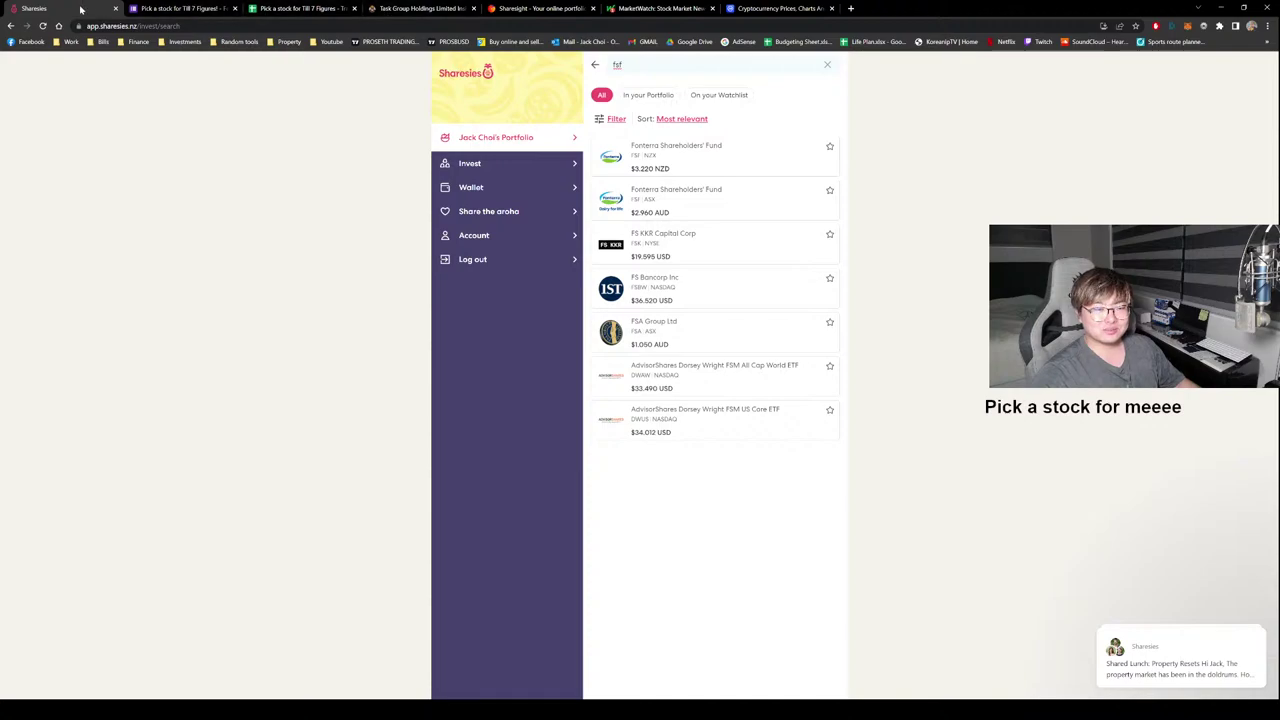
{"action": "left_click", "coordinate": [115, 8]}
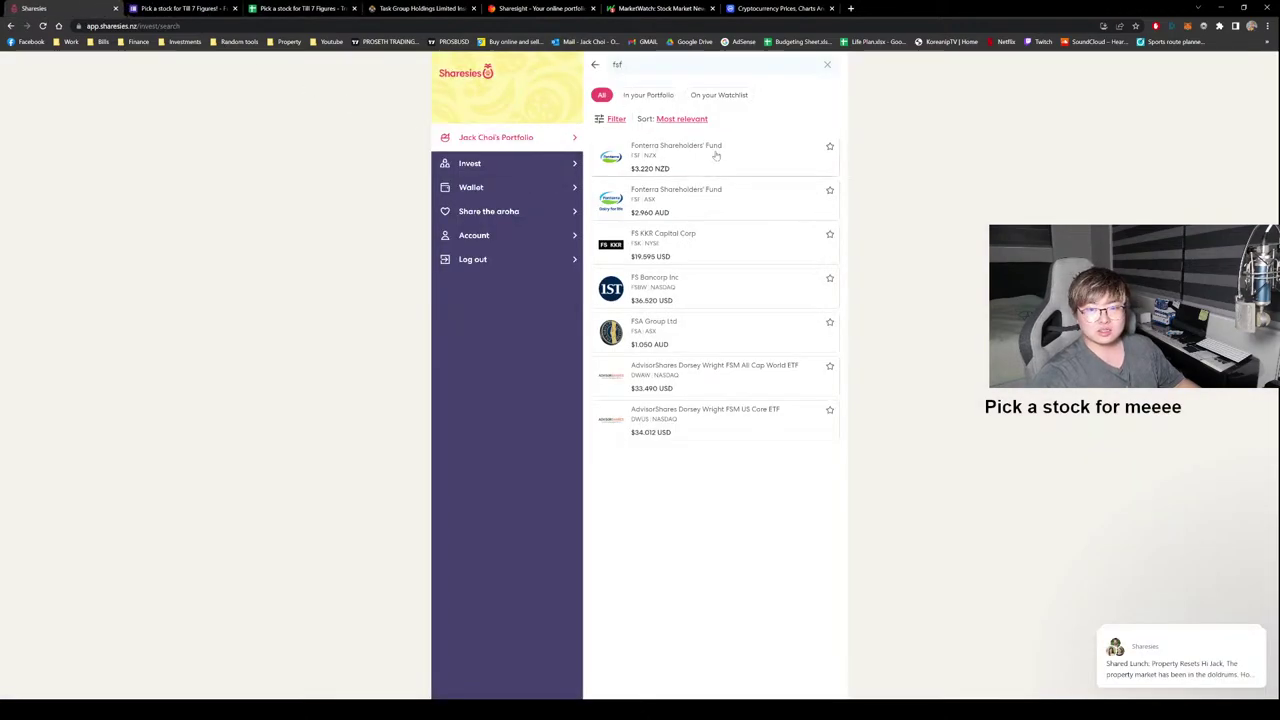
Copy the fund's name from its NZX listing and set the form's first option to "Fonterra Shareholders' Fund - FSF".
{"action": "left_click", "coordinate": [716, 155]}
{"action": "left_click_drag", "start_coordinate": [736, 125], "coordinate": [591, 127]}
{"action": "key", "text": "ctrl+c"}
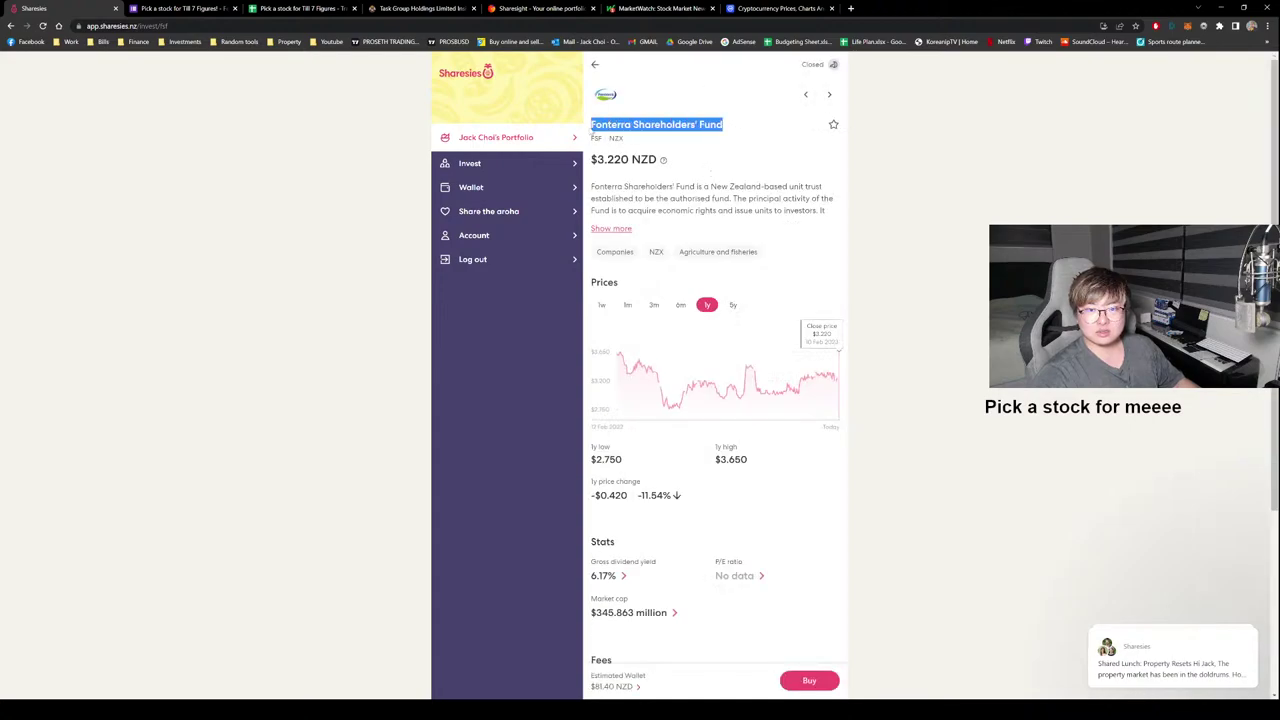
{"action": "left_click", "coordinate": [300, 8]}
{"action": "left_click", "coordinate": [180, 8]}
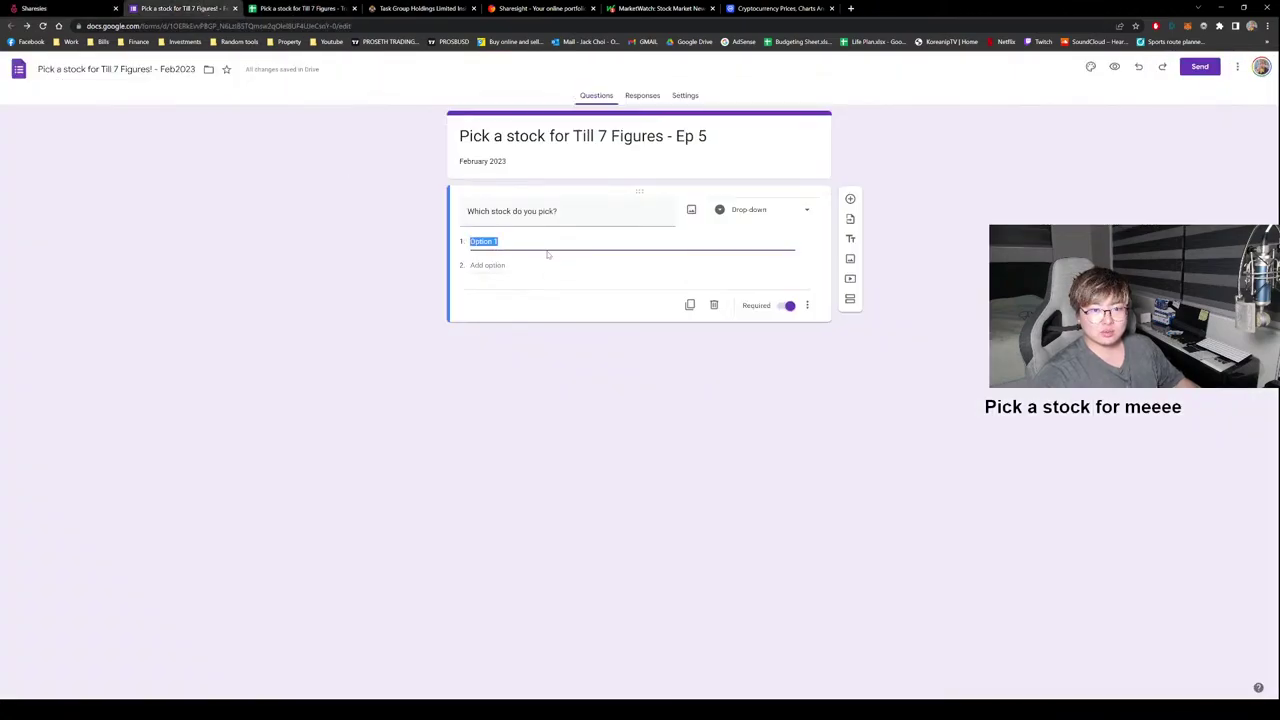
{"action": "key", "text": "ctrl+v"}
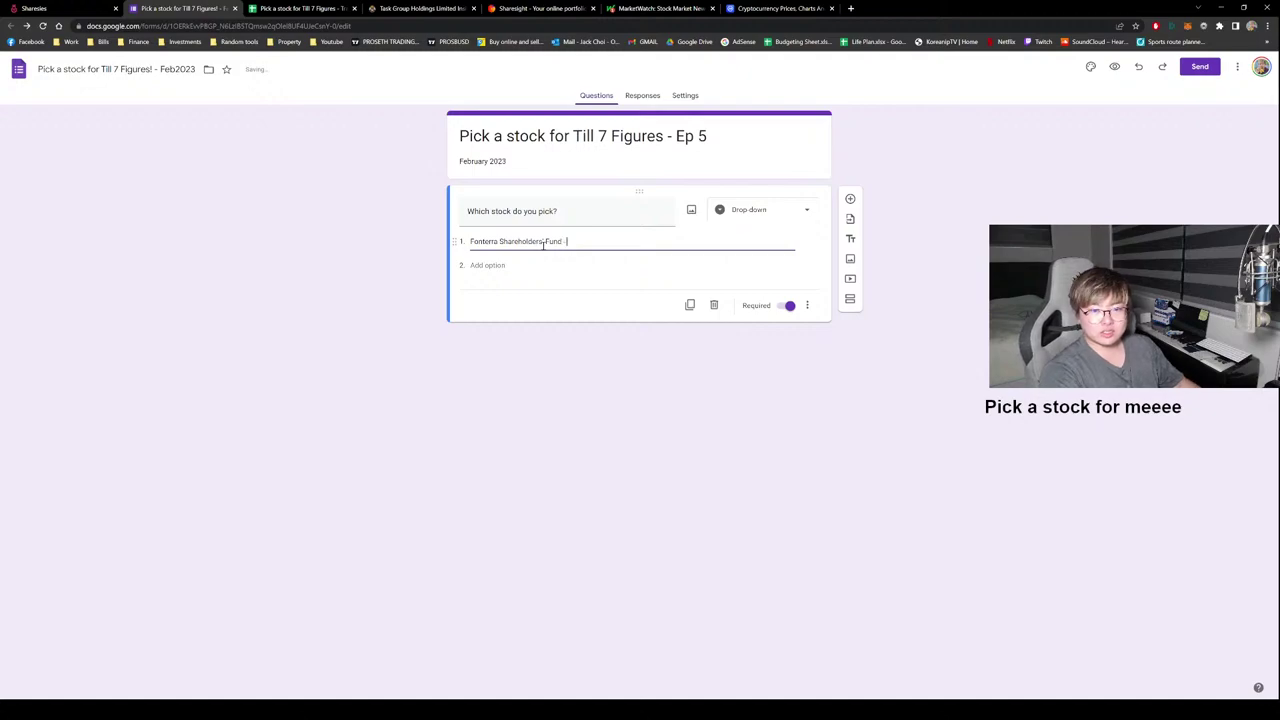
{"action": "type", "text": "- FSF"}
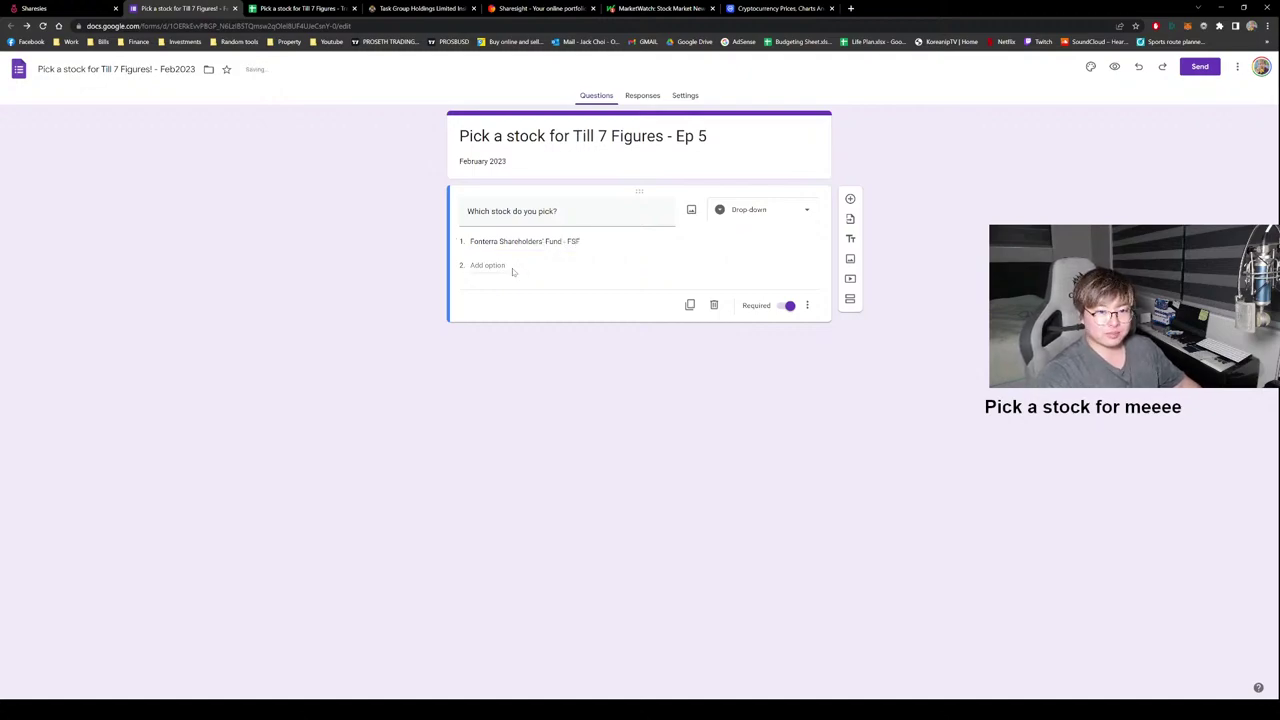
Add a second dropdown option containing the ticker text "MNM" and place the cursor before it.
{"action": "left_click", "coordinate": [505, 266]}
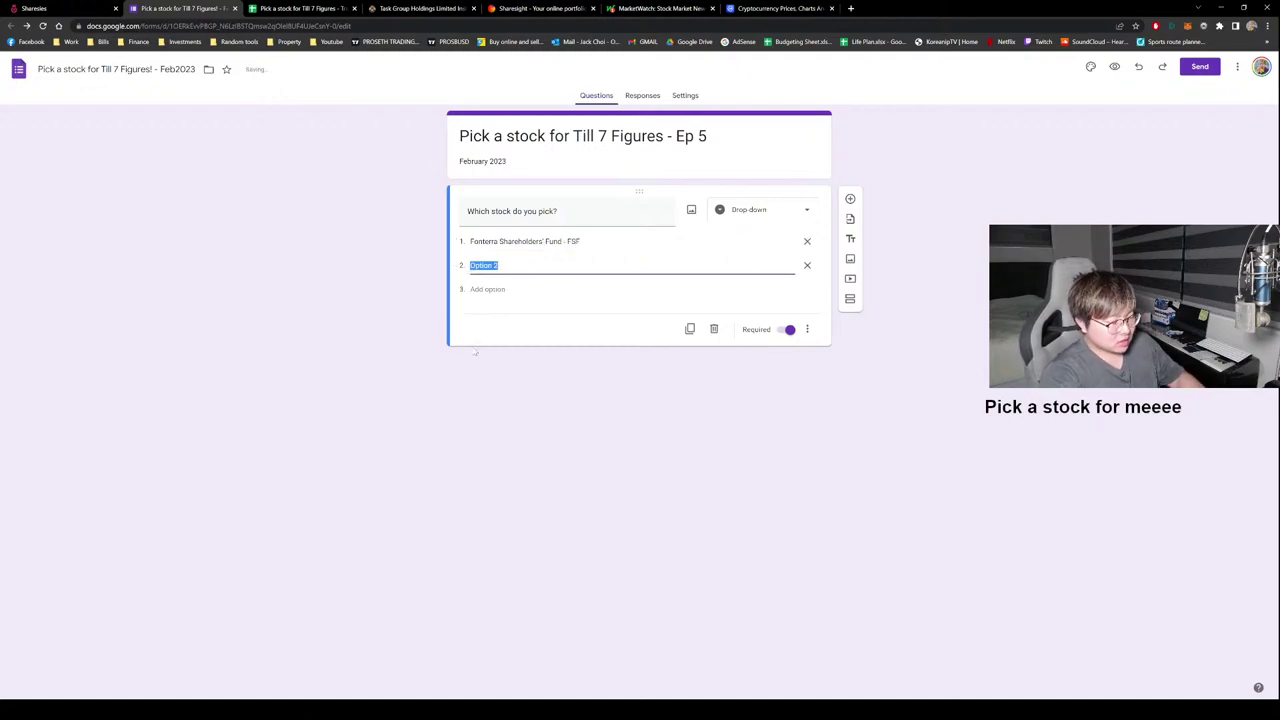
{"action": "type", "text": "Task"}
{"action": "key", "text": "BackSpace"}
{"action": "key", "text": "BackSpace"}
{"action": "key", "text": "BackSpace"}
{"action": "key", "text": "BackSpace"}
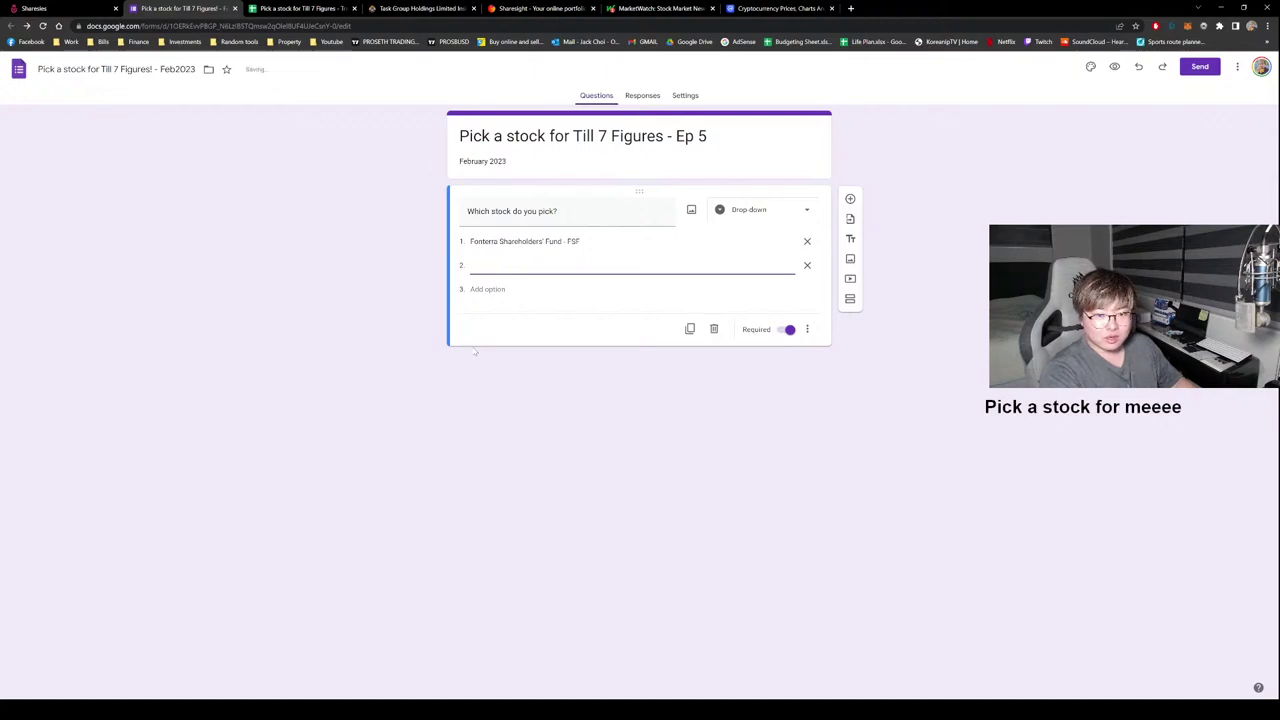
{"action": "type", "text": "MNM"}
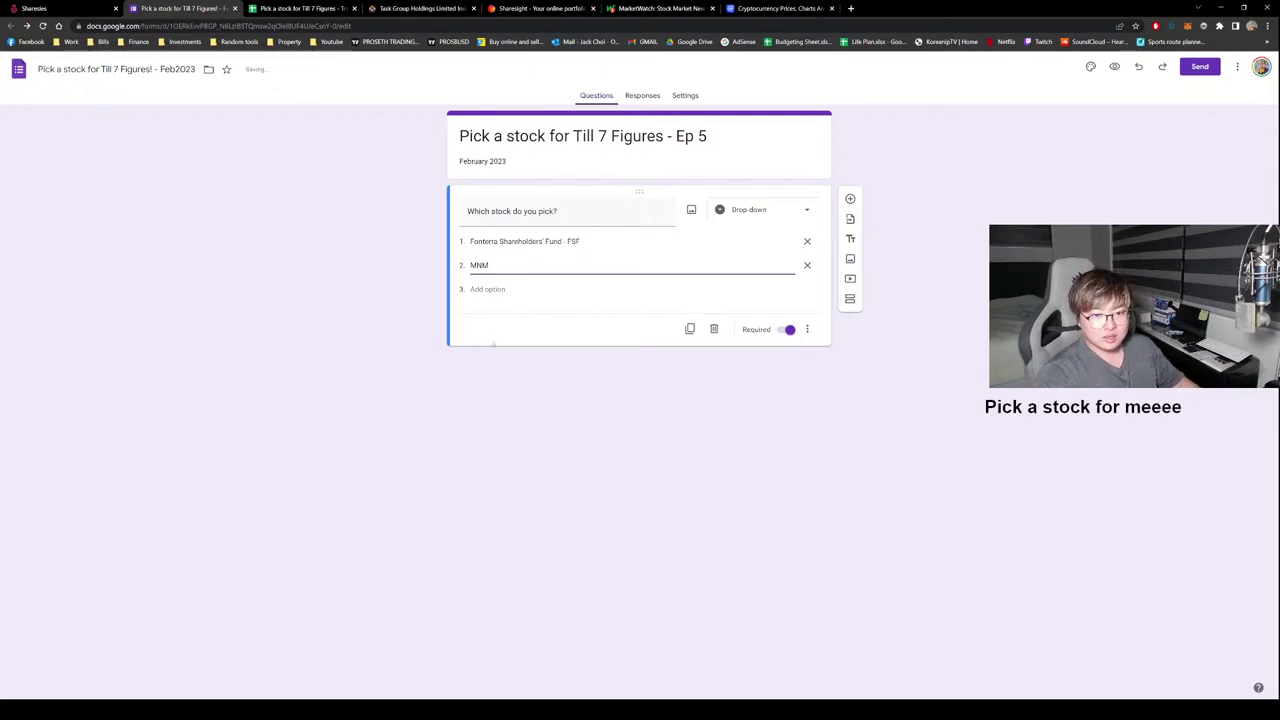
{"action": "key", "text": "Home"}
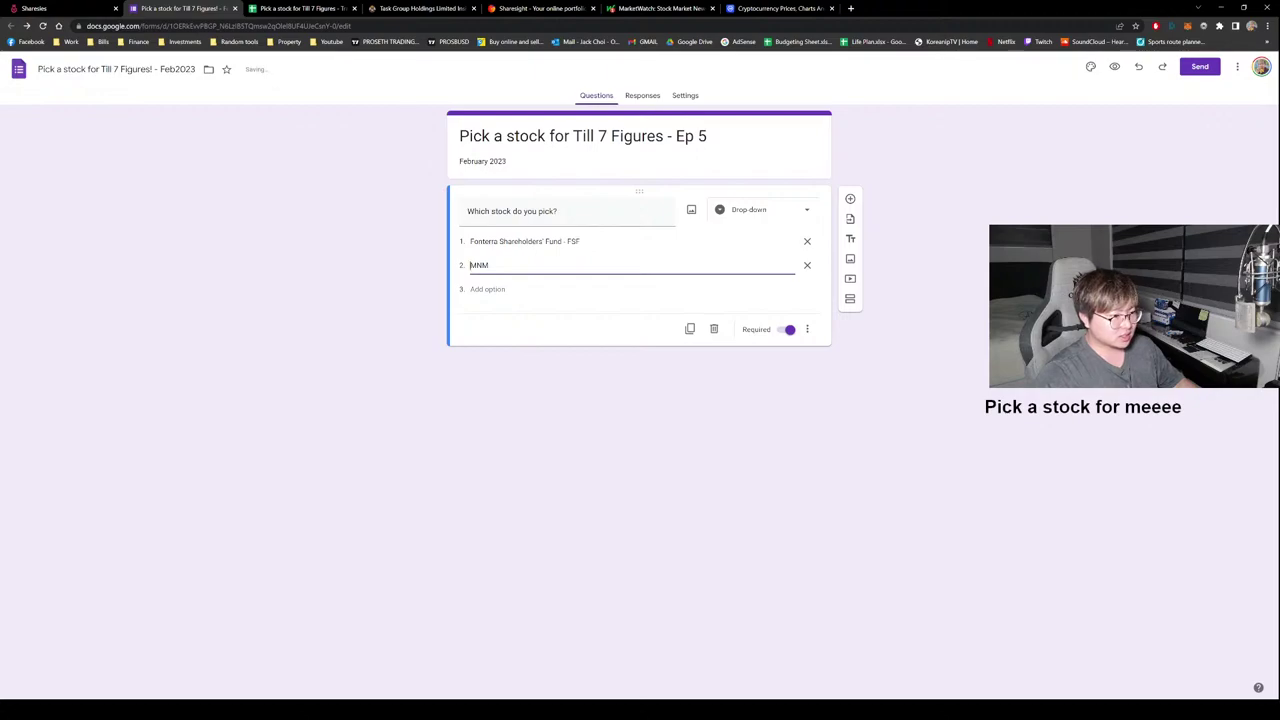
Switch to Sharesies, search the investments for "mana", and check the ticker text in the form's second option.
{"action": "key", "text": "ctrl+1"}
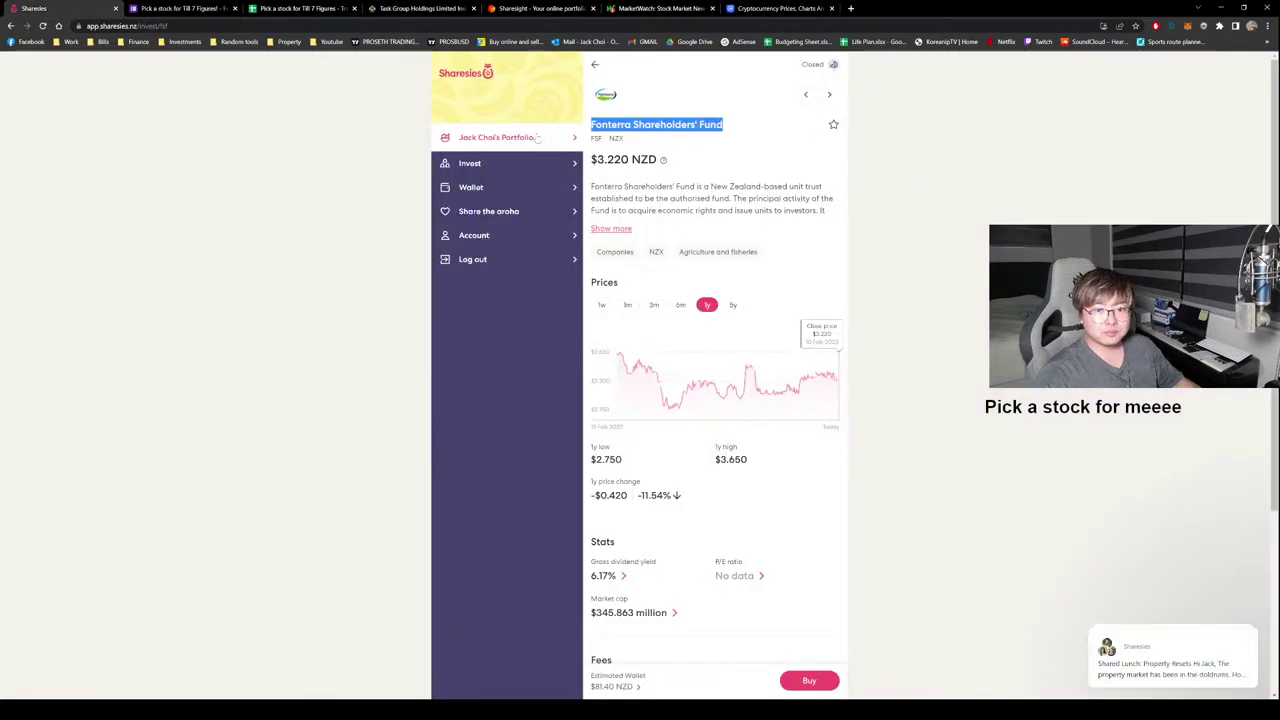
{"action": "left_click", "coordinate": [595, 65]}
{"action": "type", "text": "mana"}
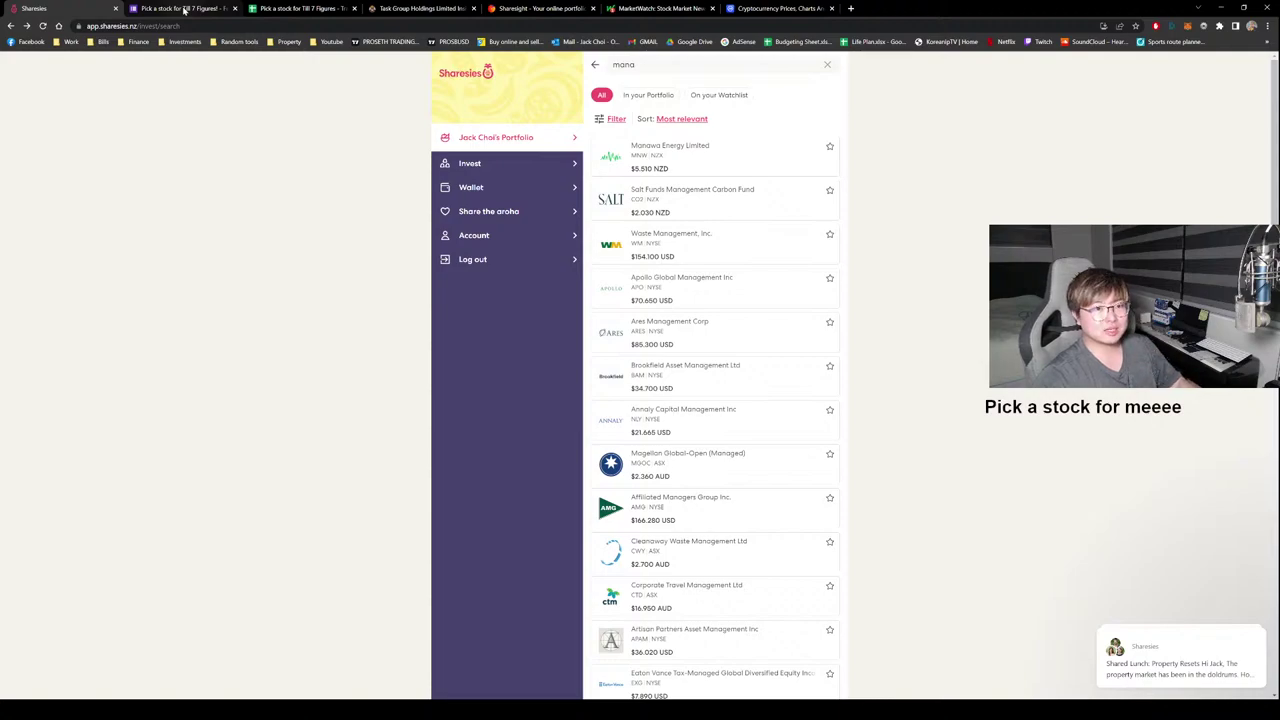
{"action": "left_click", "coordinate": [184, 9]}
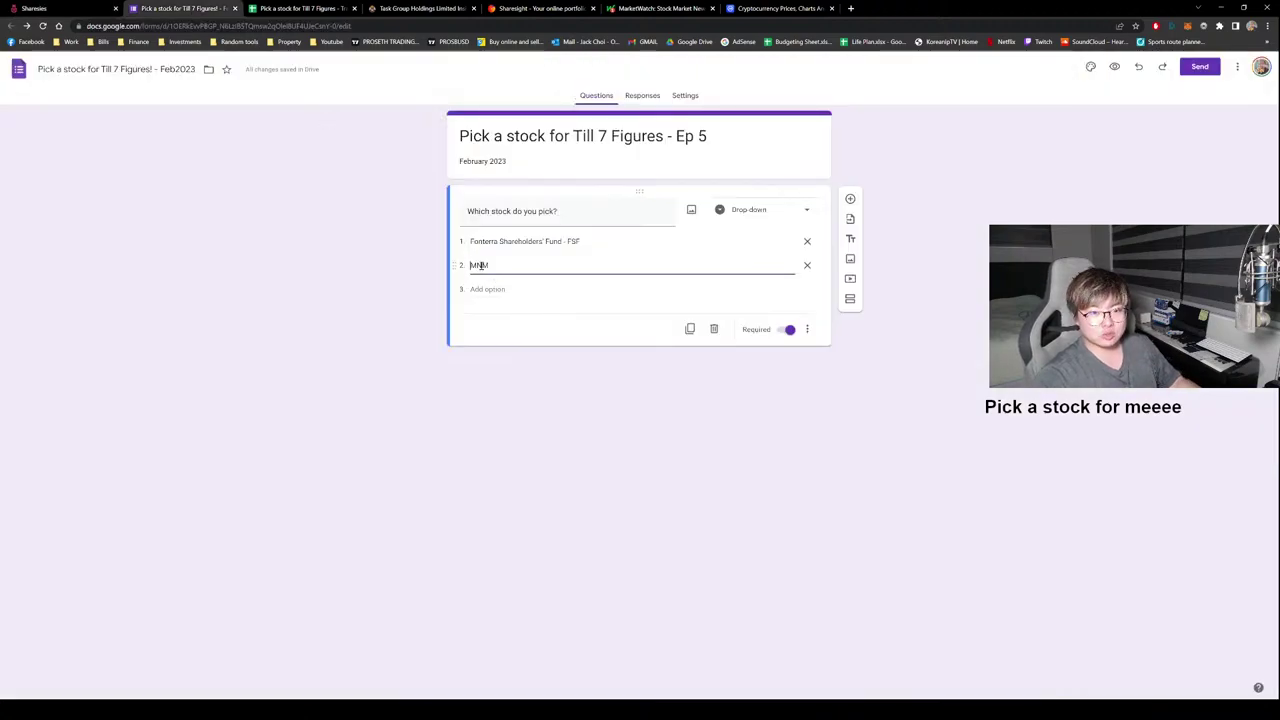
{"action": "left_click", "coordinate": [45, 8]}
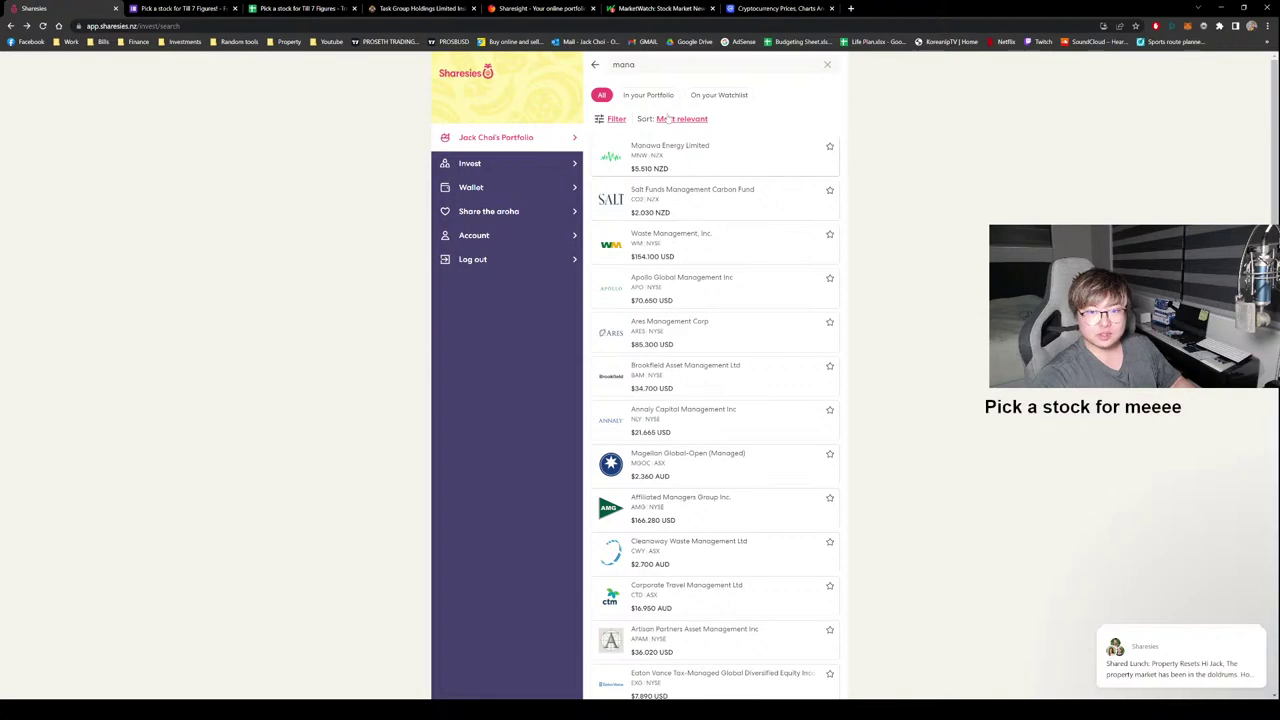
Copy the company name from the Manawa Energy listing and complete the form's second option as "Manawa Energy Limited - MNM".
{"action": "left_click", "coordinate": [669, 152]}
{"action": "left_click_drag", "start_coordinate": [710, 126], "coordinate": [590, 126]}
{"action": "key", "text": "ctrl+c"}
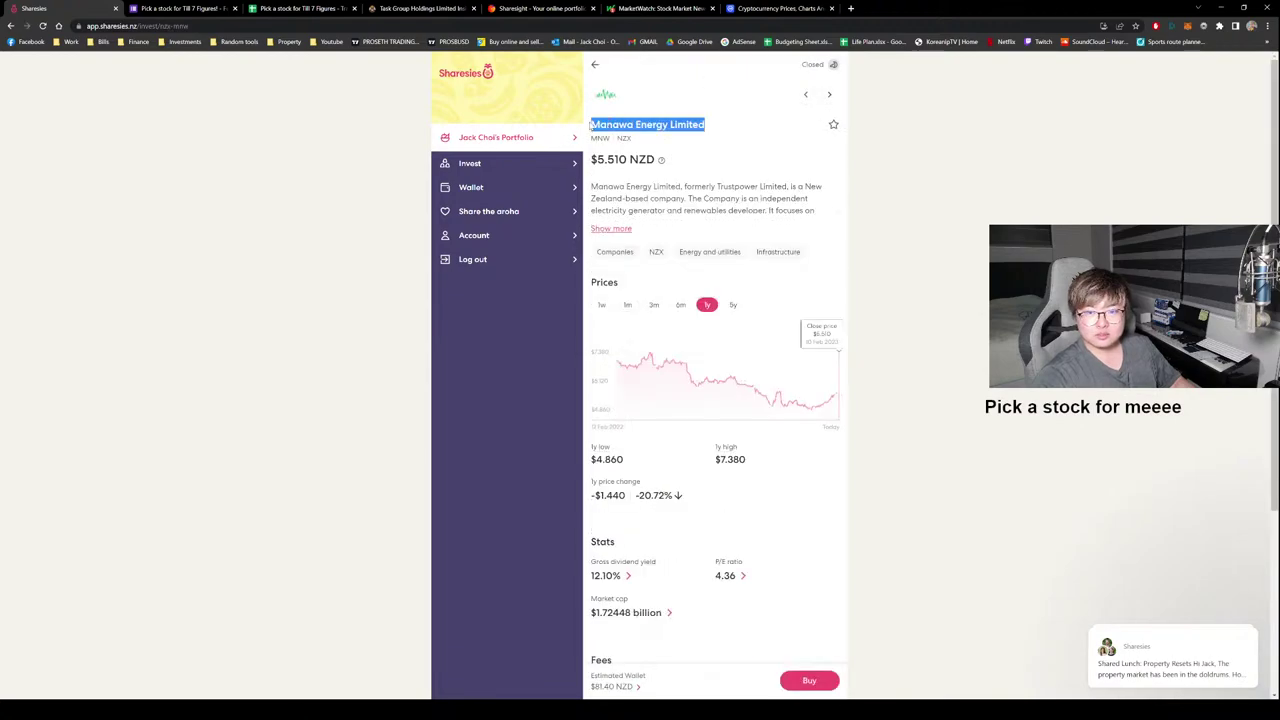
{"action": "left_click", "coordinate": [595, 64]}
{"action": "left_click", "coordinate": [184, 8]}
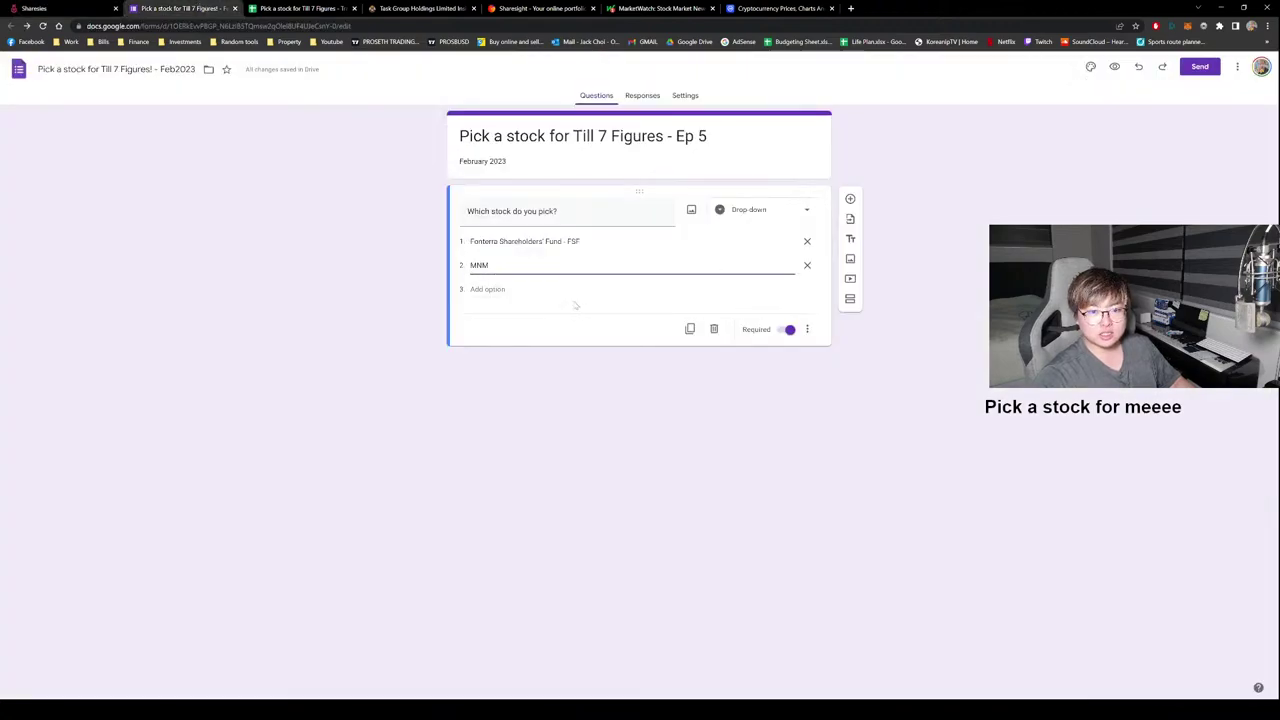
{"action": "key", "text": "ctrl+v"}
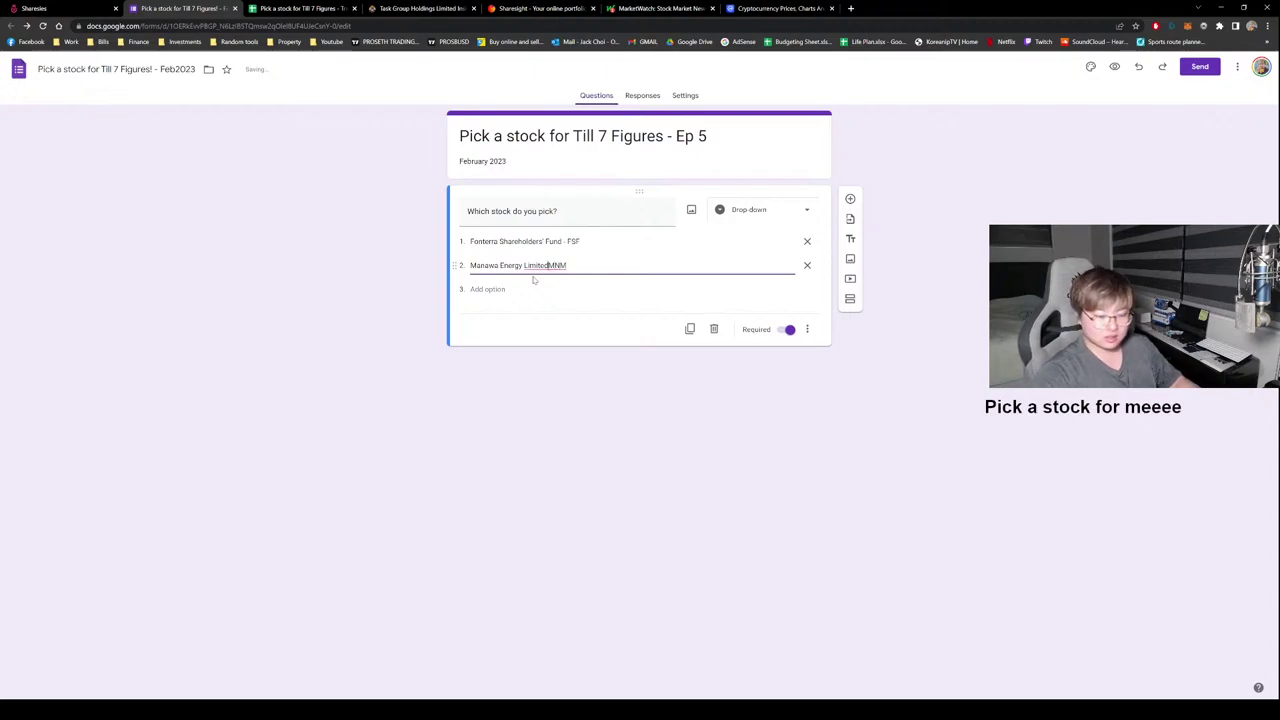
{"action": "type", "text": "-"}
Add a third option to the dropdown question and search the Sharesies investments for "MEL".
{"action": "left_click", "coordinate": [490, 289]}
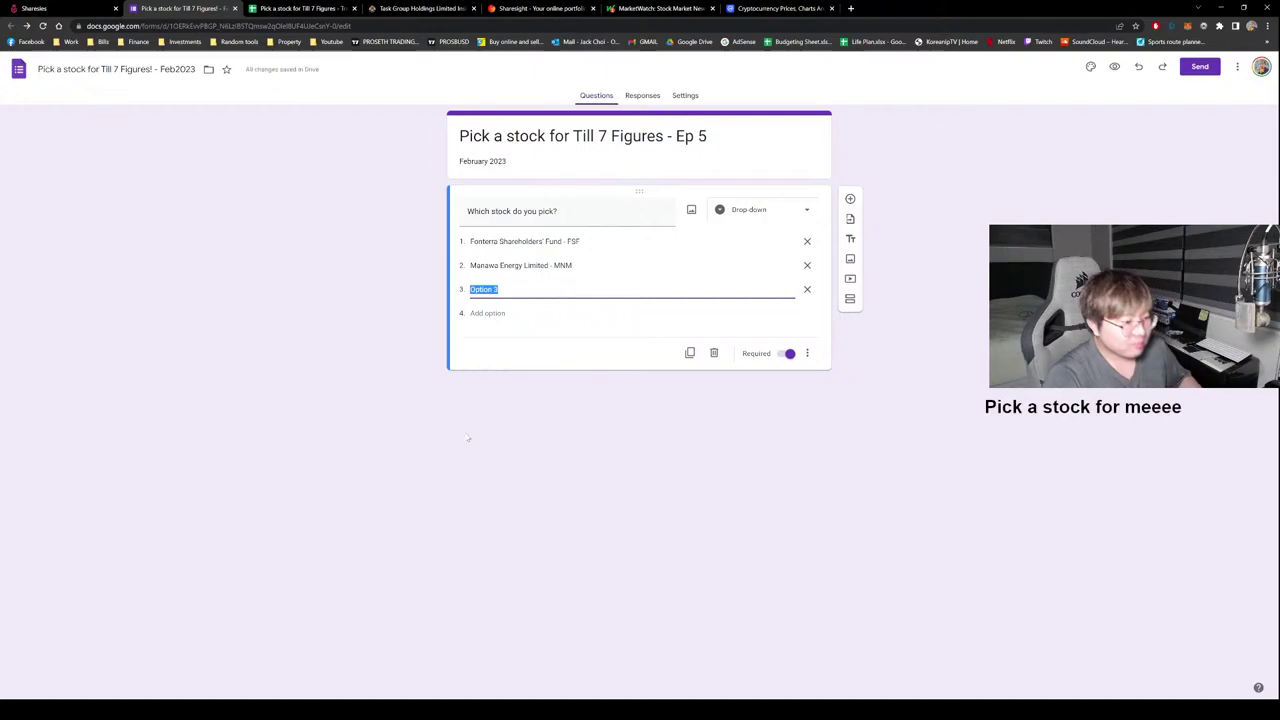
{"action": "left_click", "coordinate": [35, 8]}
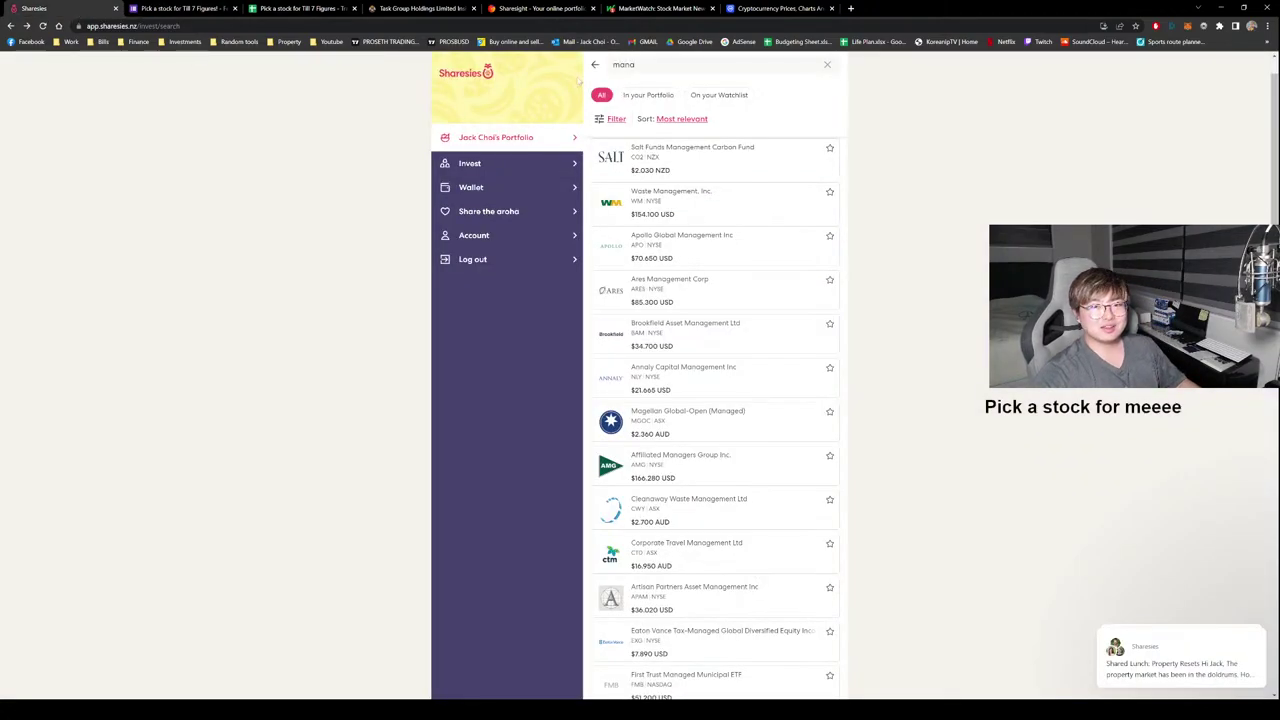
{"action": "double_click", "coordinate": [630, 65]}
{"action": "type", "text": "MEL"}
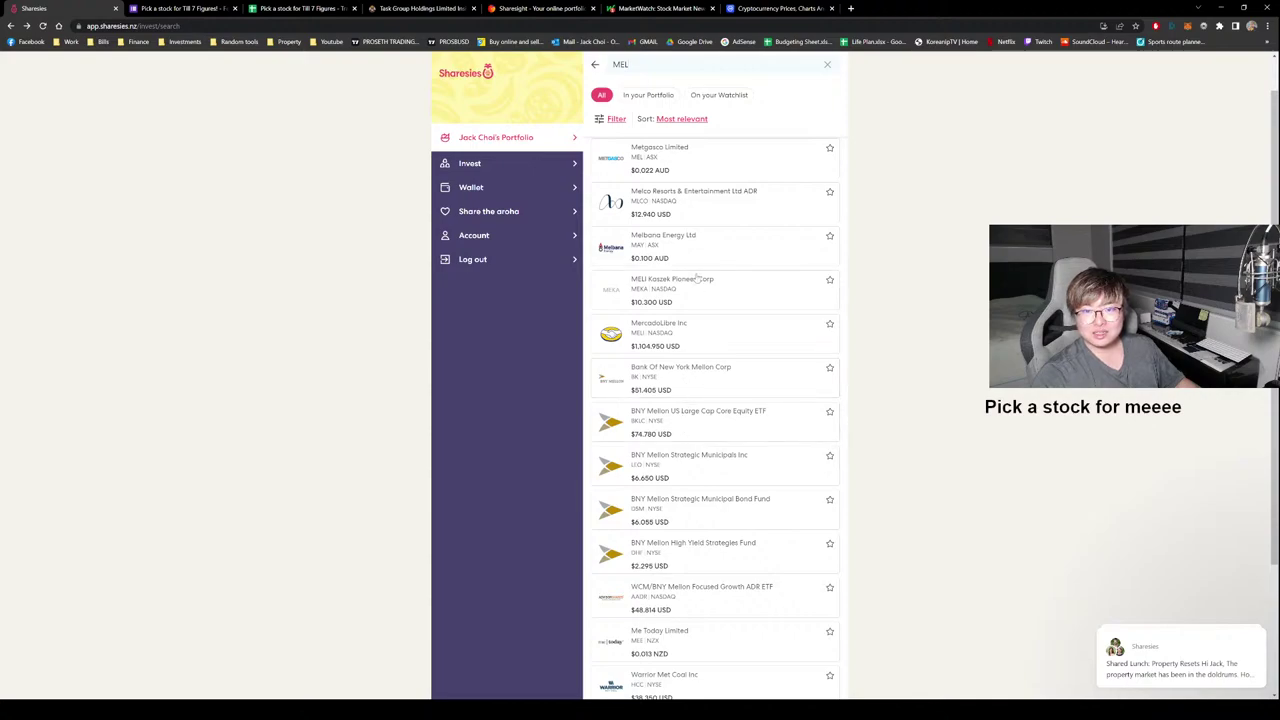
Filter the "MEL" search results to investments on the NZX exchange.
{"action": "left_click", "coordinate": [614, 118]}
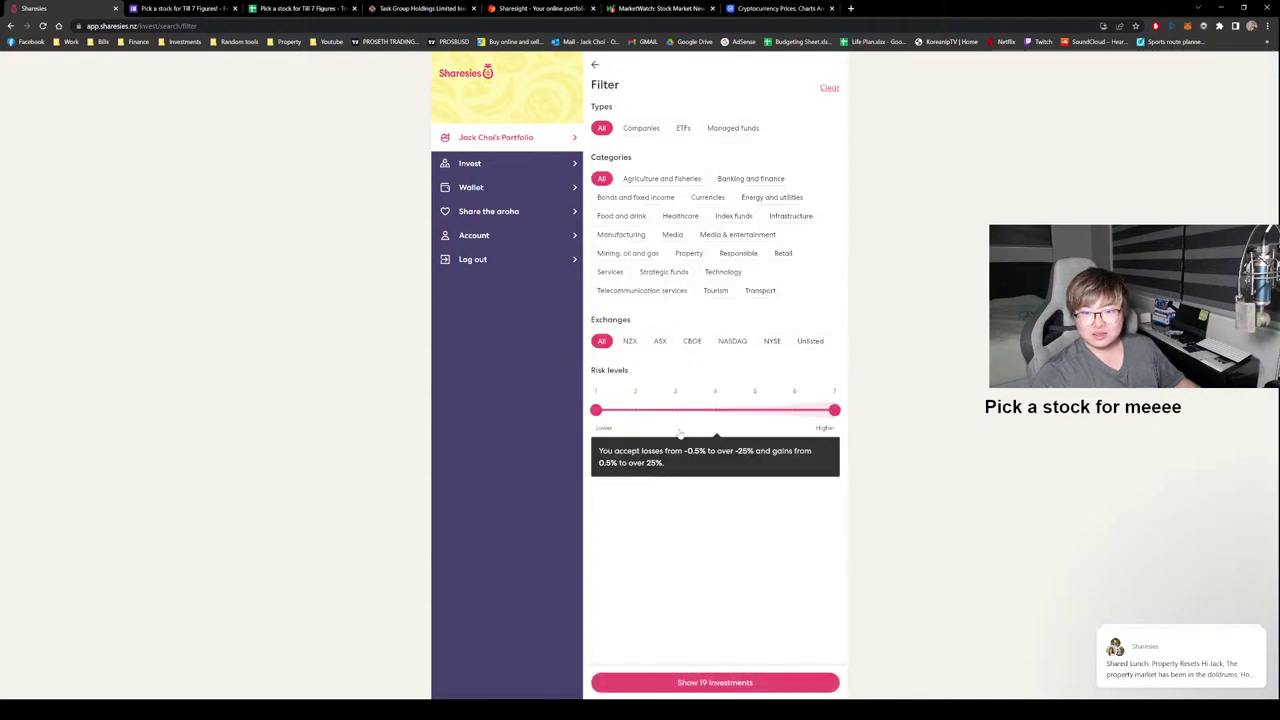
{"action": "left_click", "coordinate": [629, 341]}
{"action": "left_click", "coordinate": [705, 681]}
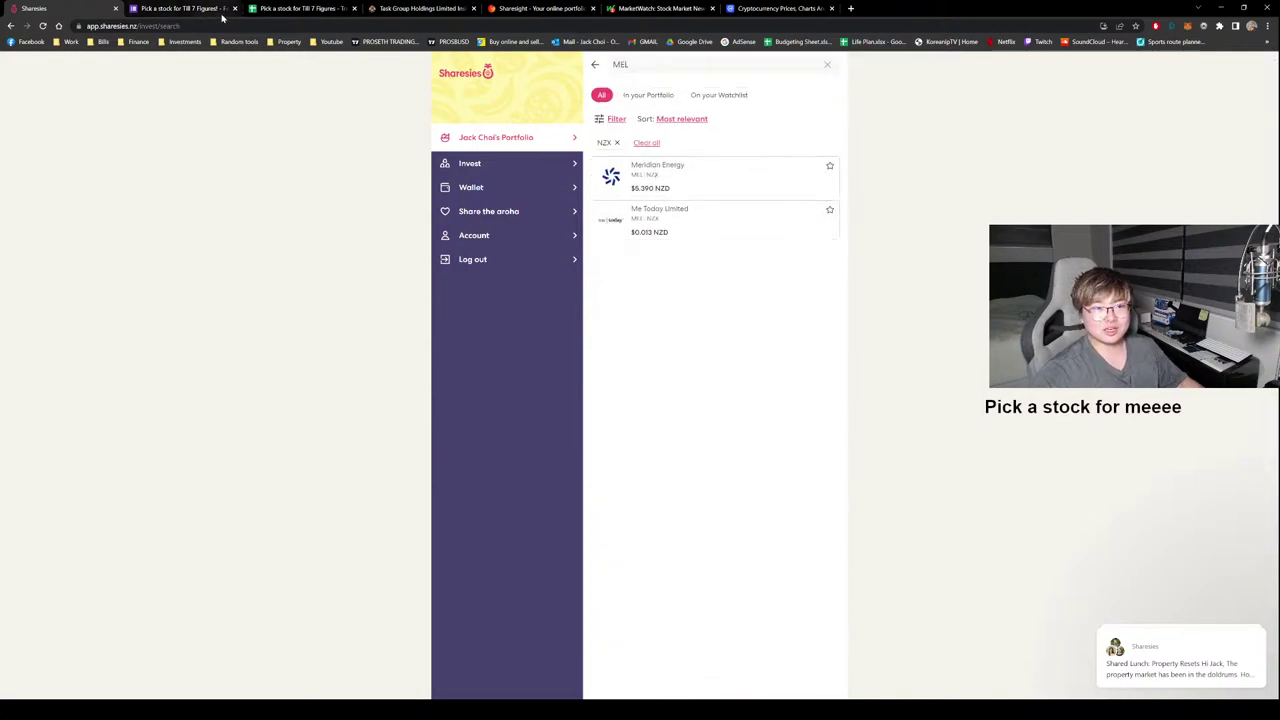
Copy the name "Meridian Energy" from its Sharesies listing into the form's third option and add a fourth option.
{"action": "left_click", "coordinate": [655, 175]}
{"action": "left_click_drag", "start_coordinate": [670, 133], "coordinate": [589, 126]}
{"action": "key", "text": "ctrl+c"}
{"action": "left_click", "coordinate": [289, 10]}
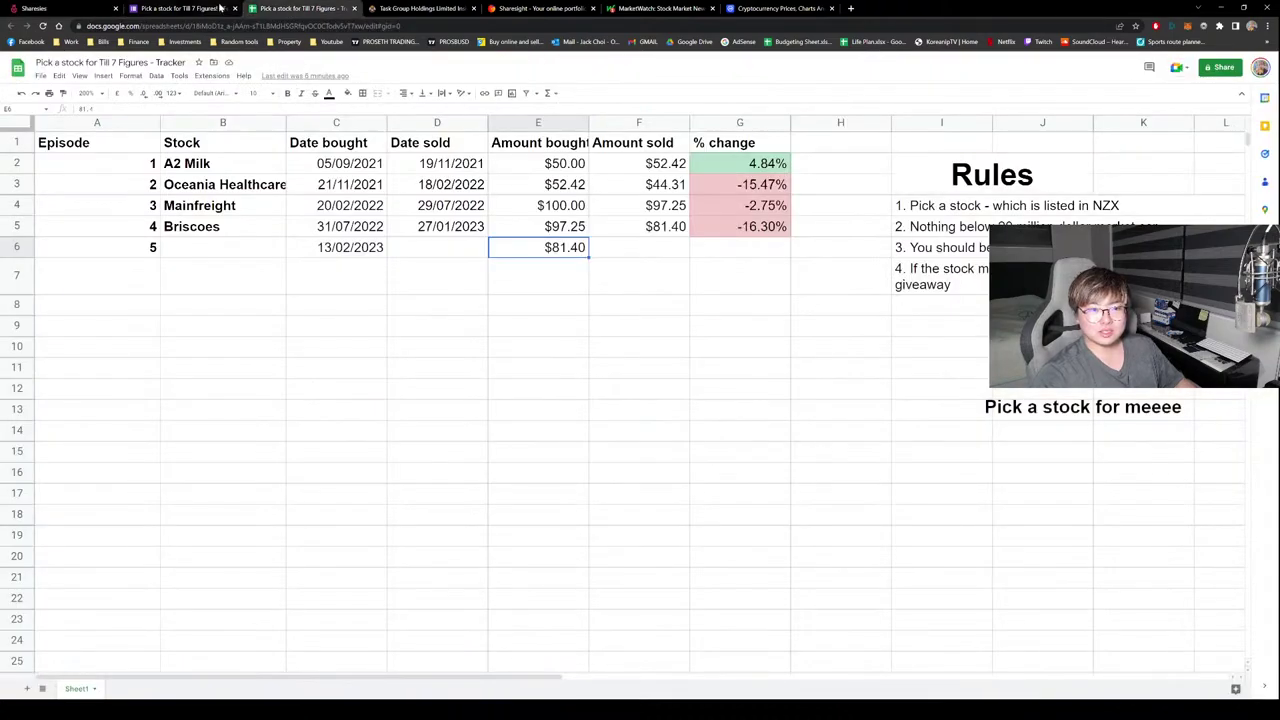
{"action": "left_click", "coordinate": [180, 8]}
{"action": "left_click", "coordinate": [472, 289]}
{"action": "key", "text": "ctrl+a"}
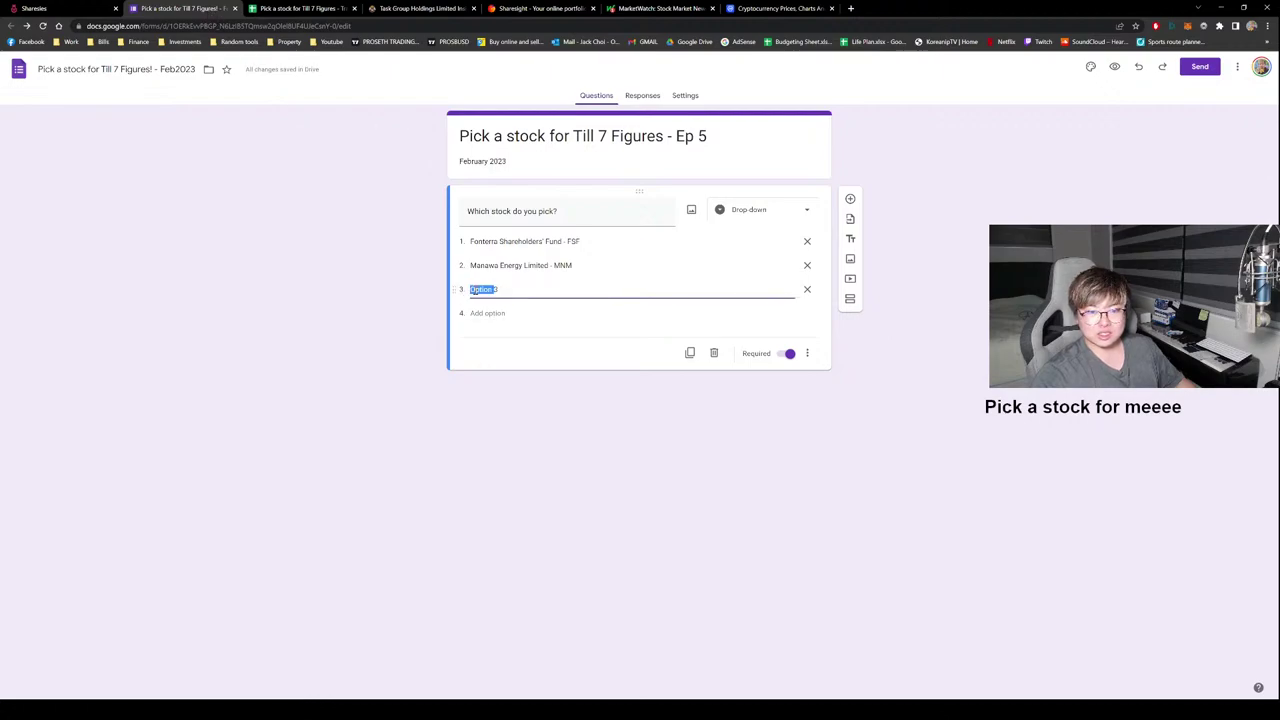
{"action": "key", "text": "ctrl+v"}
{"action": "key", "text": "Return"}
Append the ticker to the third option so it reads "Meridian Energy - MEL".
{"action": "left_click", "coordinate": [540, 289]}
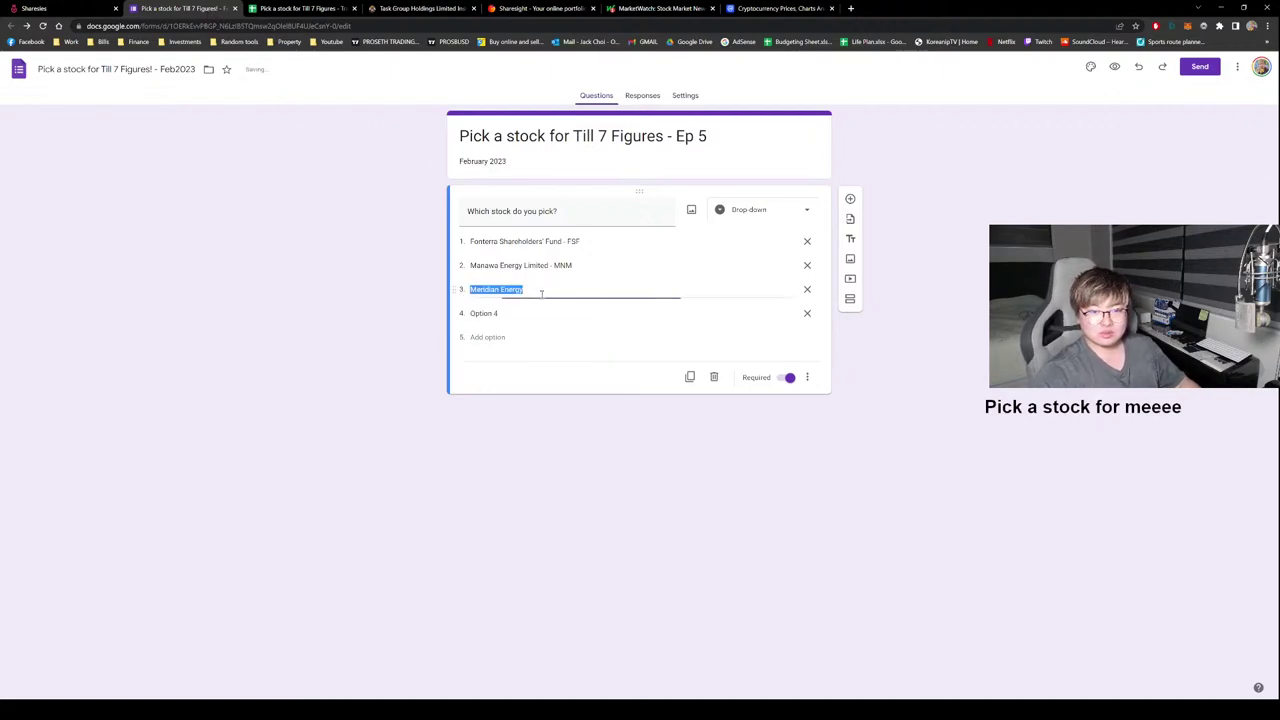
{"action": "left_click", "coordinate": [547, 291]}
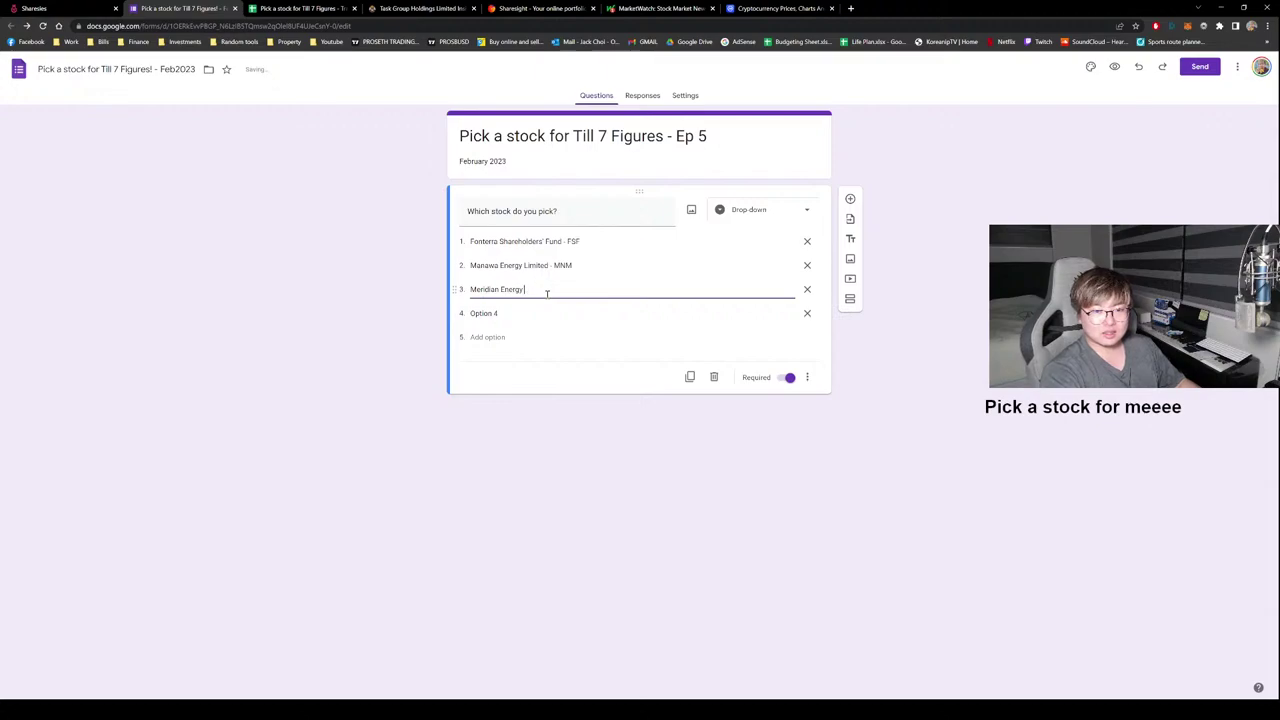
{"action": "type", "text": "- MEL"}
Select the form's fourth option text, switch to Sharesies and search its investments for "lithium".
{"action": "left_click", "coordinate": [529, 313]}
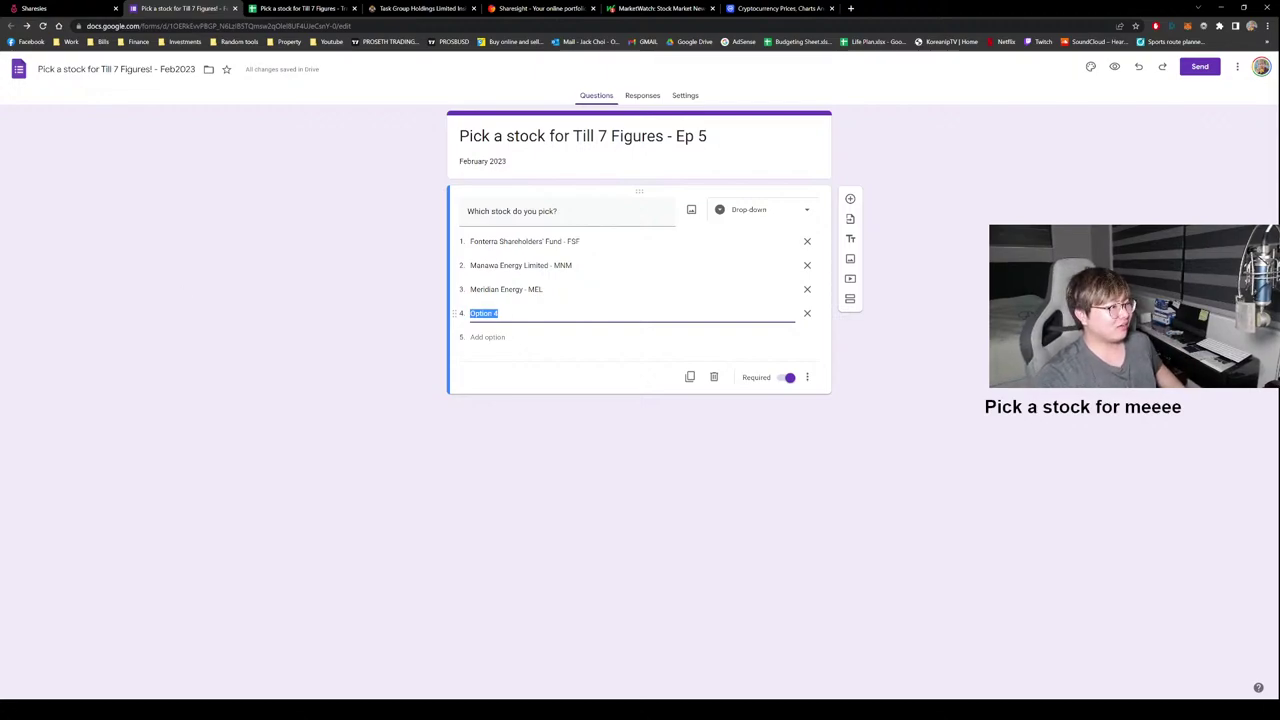
{"action": "key", "text": "alt+Tab"}
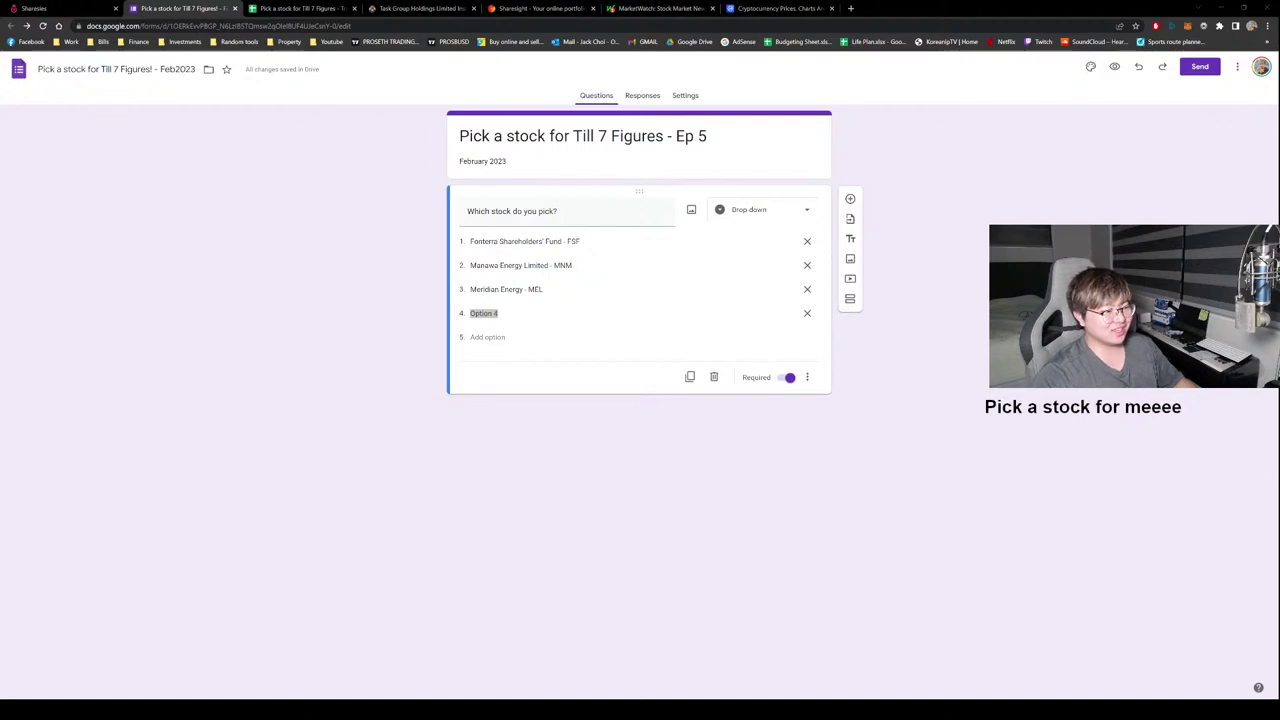
{"action": "left_click", "coordinate": [60, 8]}
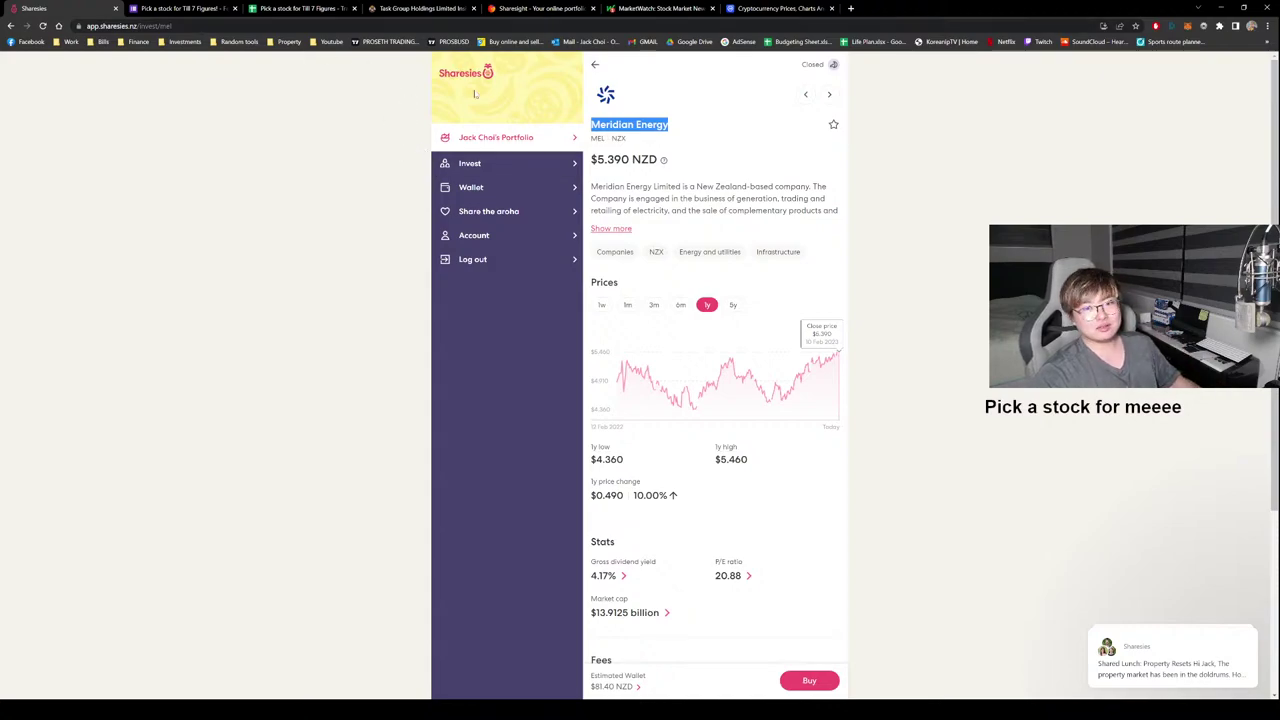
{"action": "left_click", "coordinate": [526, 166]}
{"action": "left_click", "coordinate": [679, 116]}
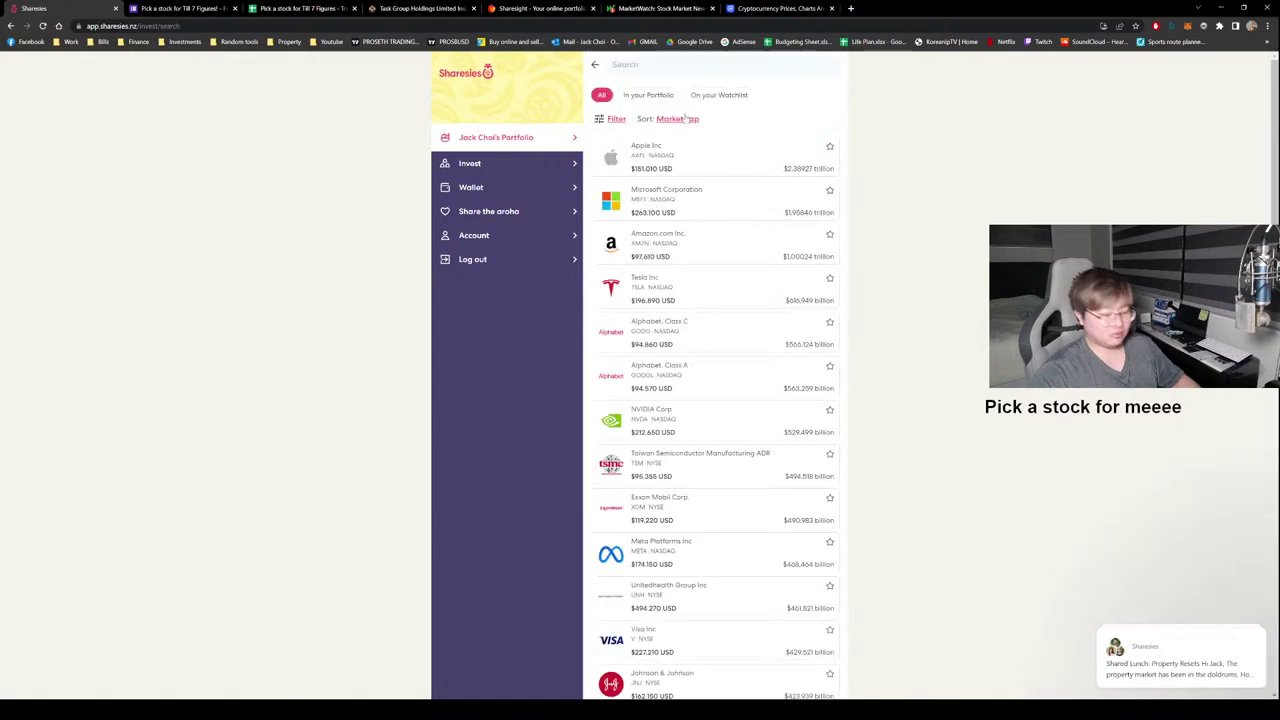
{"action": "type", "text": "lithu"}
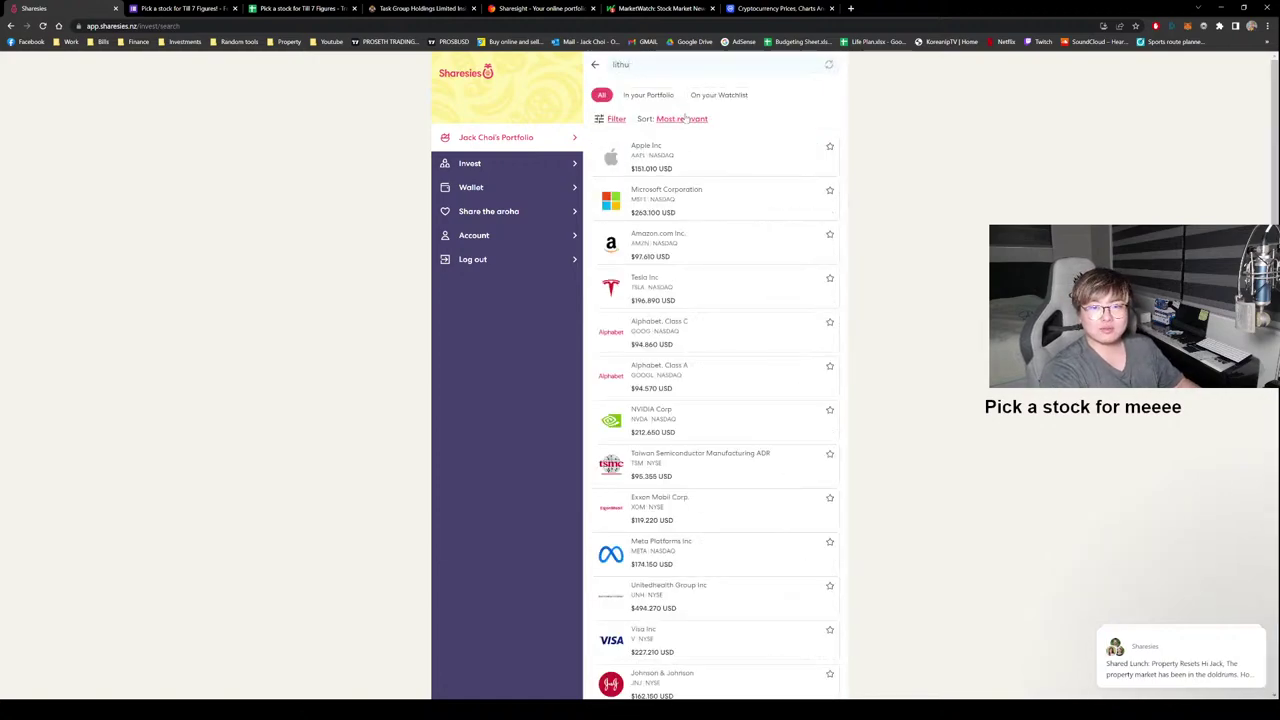
{"action": "type", "text": "im"}
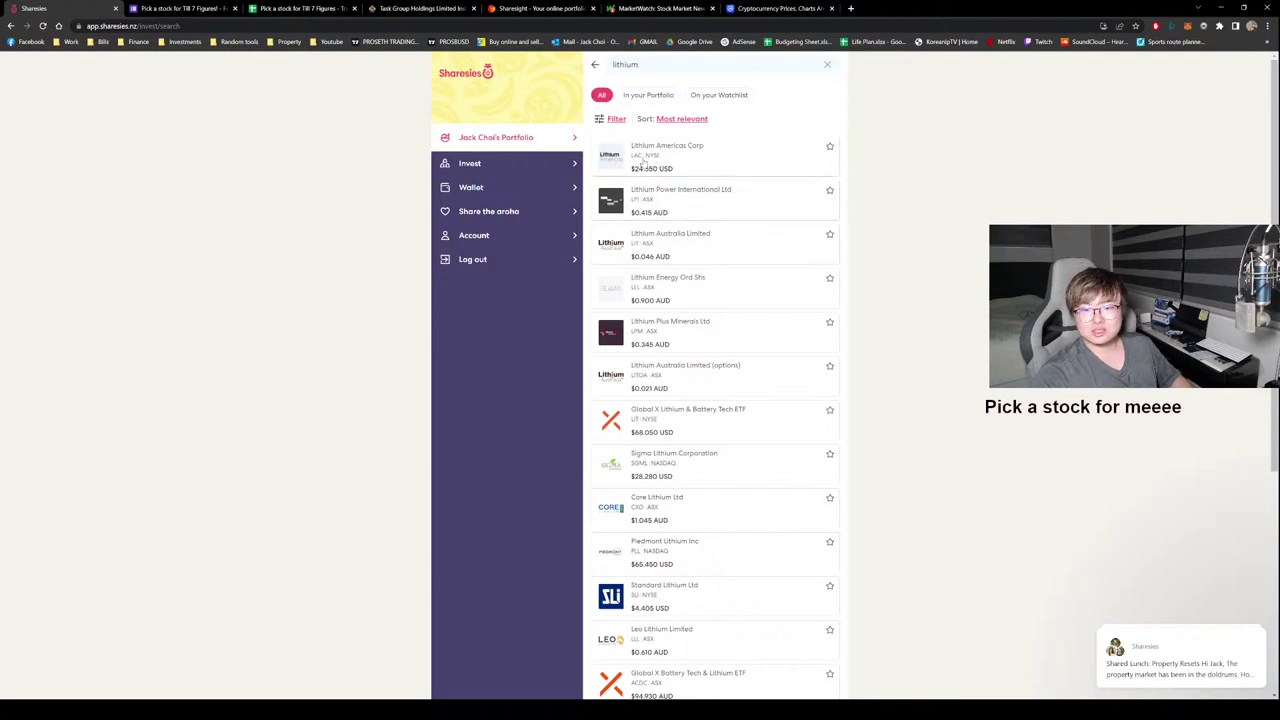
Check the "lithium" search for investments on the NZX exchange and return to the search results.
{"action": "left_click", "coordinate": [614, 120]}
{"action": "left_click", "coordinate": [630, 341]}
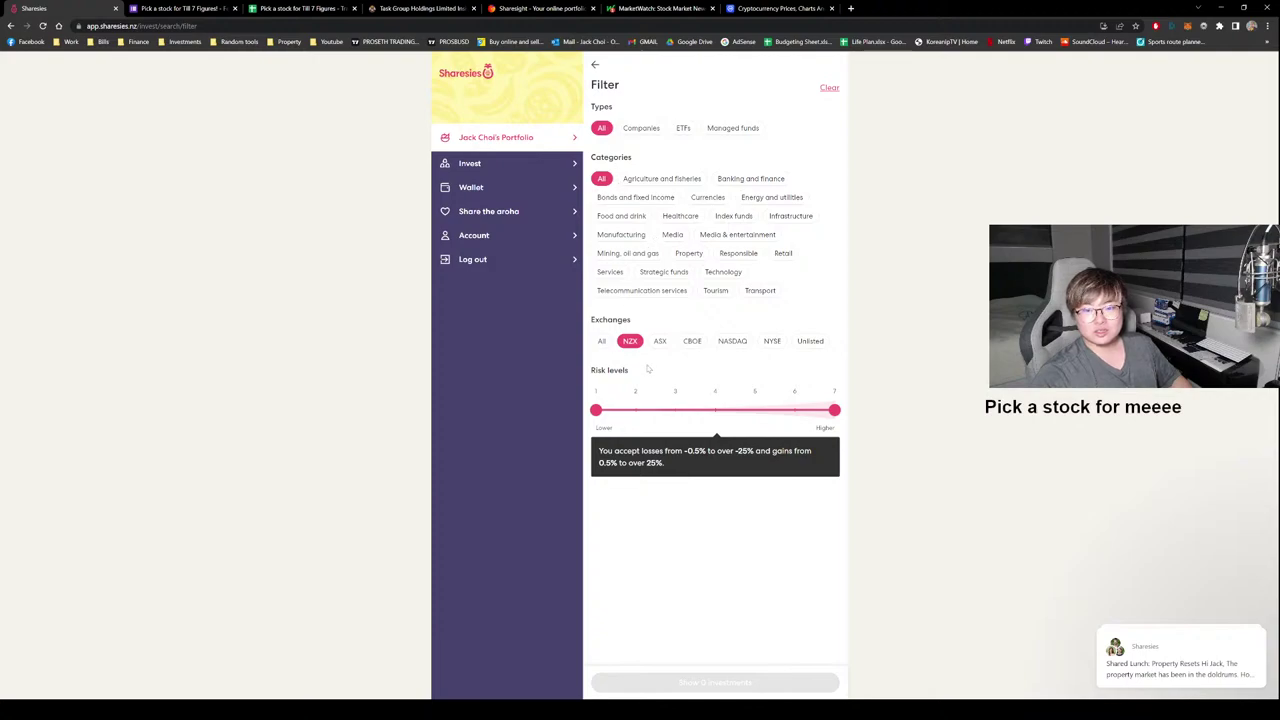
{"action": "left_click", "coordinate": [594, 65]}
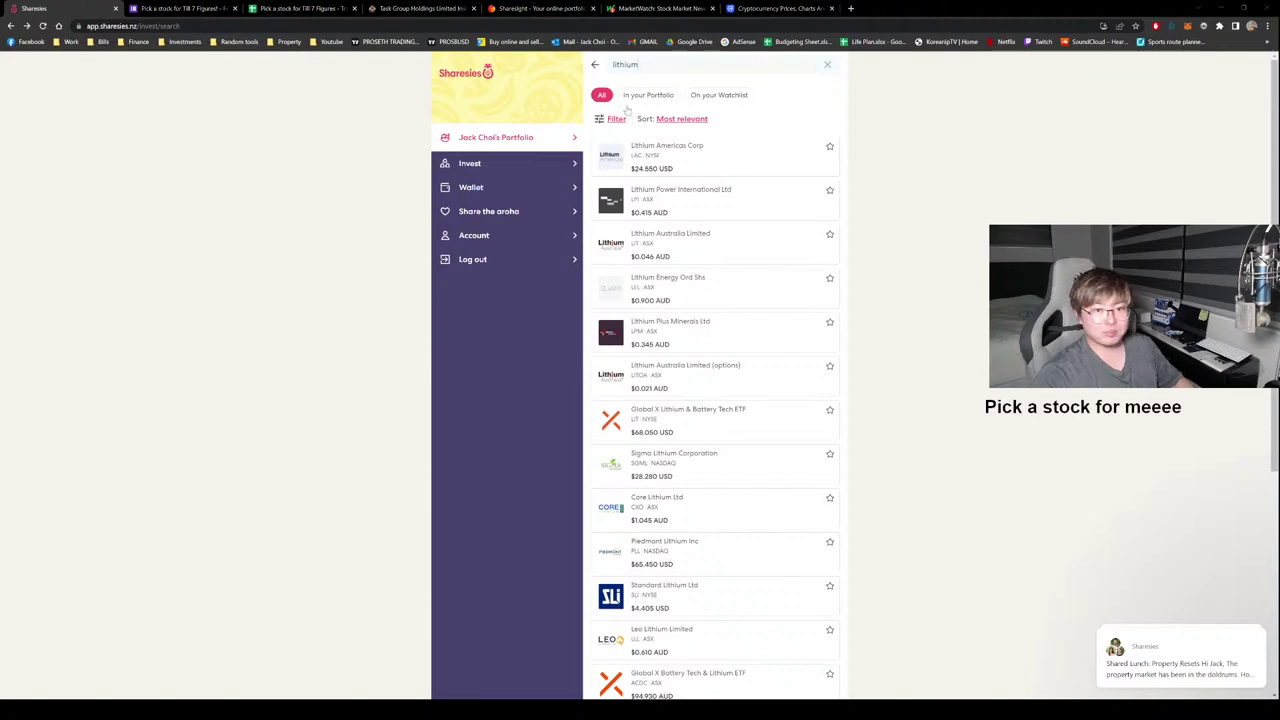
Search the investments for "Pilbara Metals Group" and shorten the search to "Pilbara".
{"action": "key", "text": "ctrl+a"}
{"action": "type", "text": "Pilbara Metals Group"}
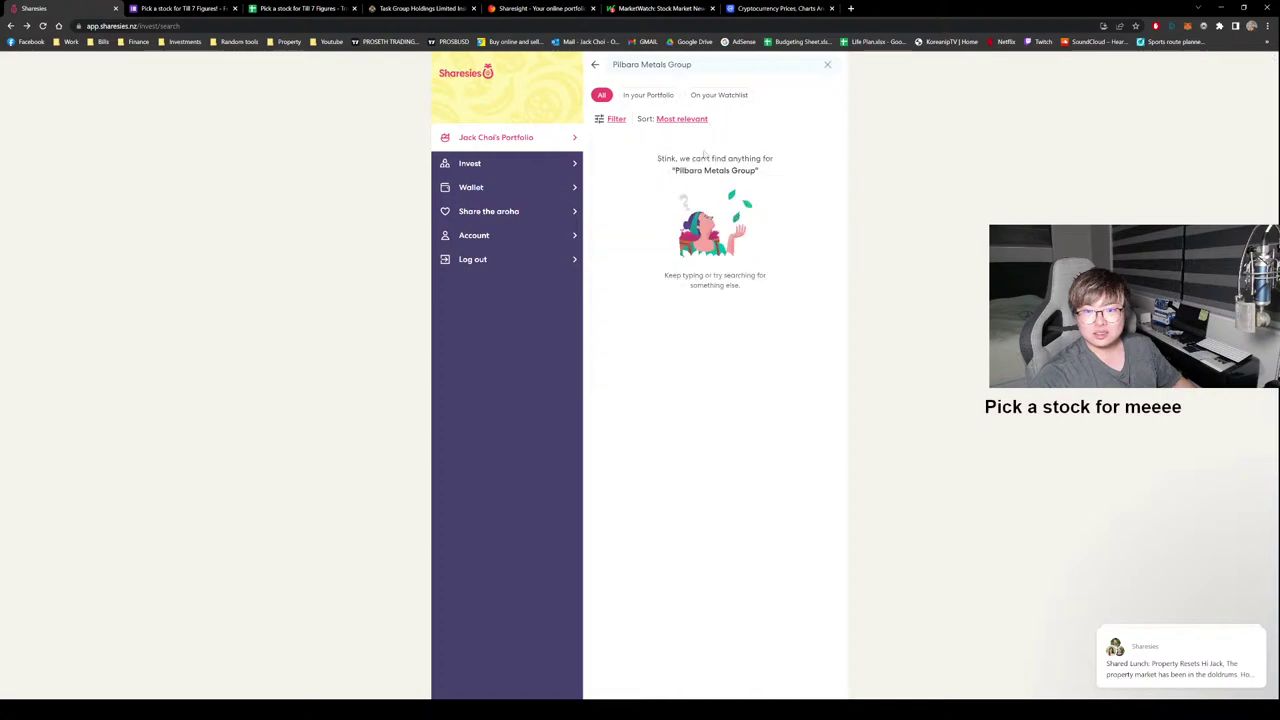
{"action": "key", "text": "BackSpace"}
{"action": "key", "text": "BackSpace"}
{"action": "key", "text": "BackSpace"}
{"action": "key", "text": "BackSpace"}
{"action": "key", "text": "BackSpace"}
{"action": "key", "text": "BackSpace"}
{"action": "key", "text": "BackSpace"}
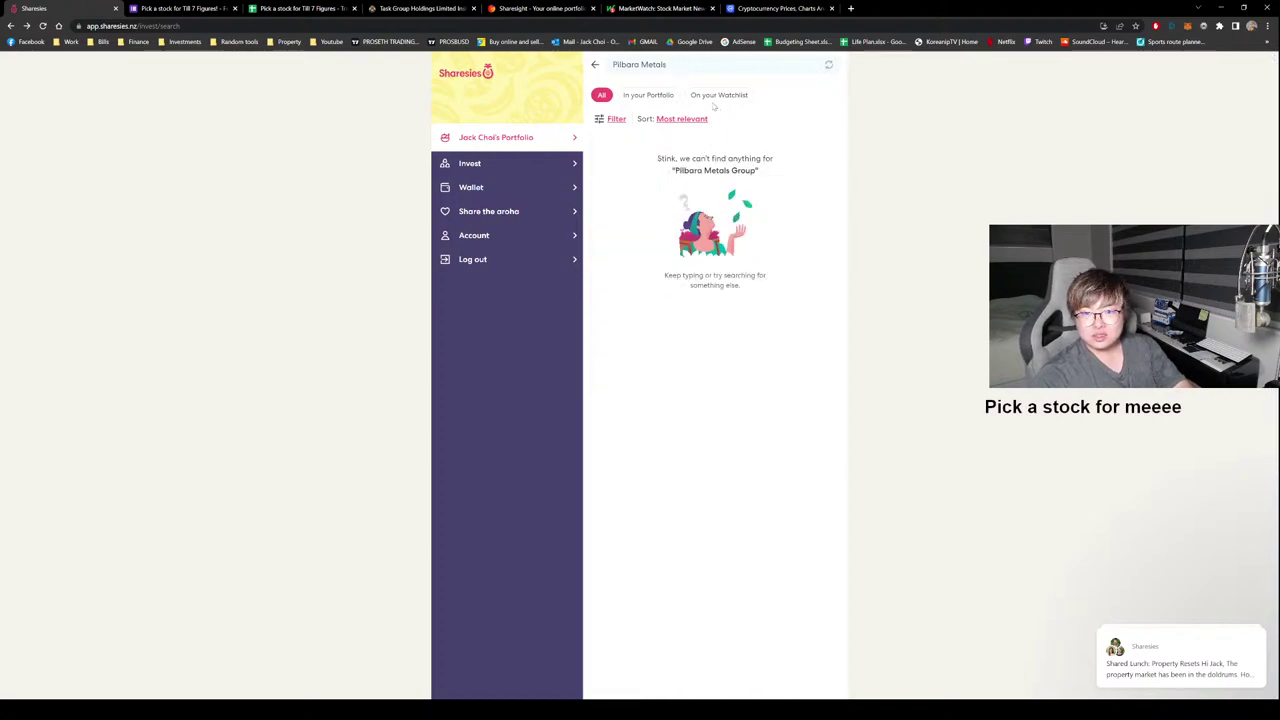
{"action": "key", "text": "BackSpace"}
{"action": "key", "text": "BackSpace"}
{"action": "key", "text": "BackSpace"}
{"action": "key", "text": "BackSpace"}
{"action": "key", "text": "BackSpace"}
{"action": "key", "text": "BackSpace"}
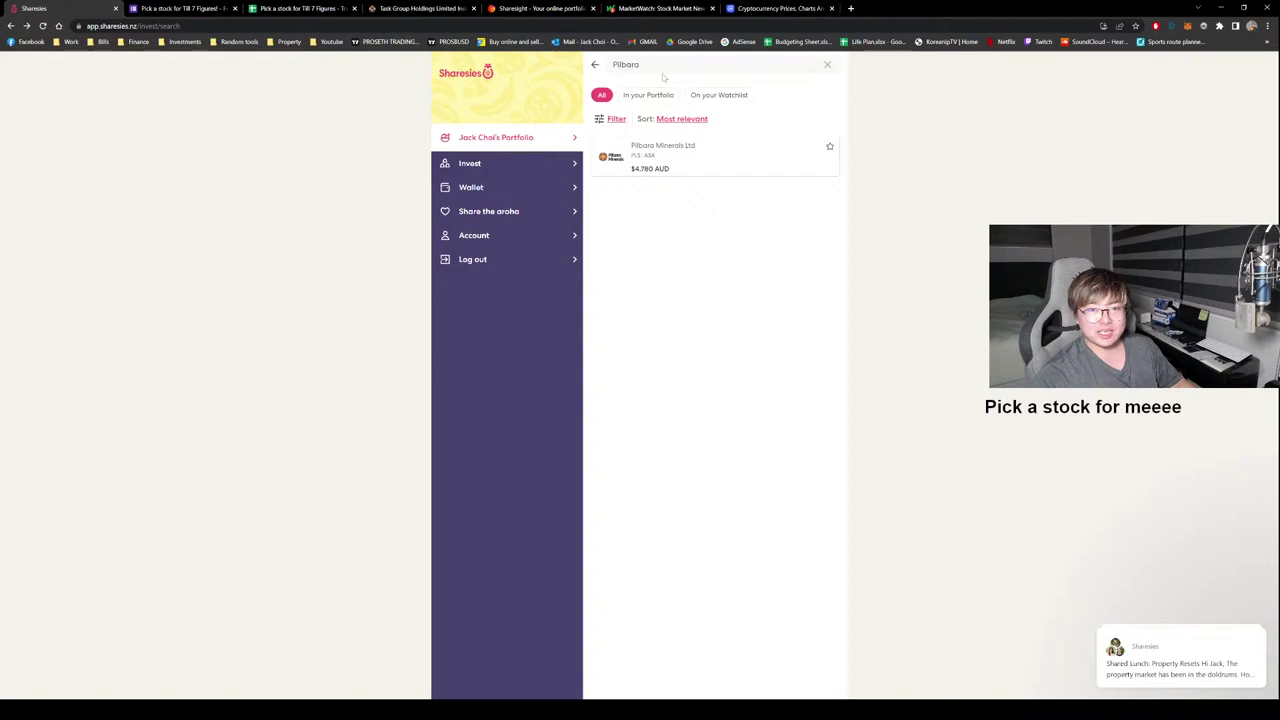
Search for "mfb" and view the five-year price chart of the NZX-listed My Food Bag.
{"action": "double_click", "coordinate": [630, 65]}
{"action": "type", "text": "mfb"}
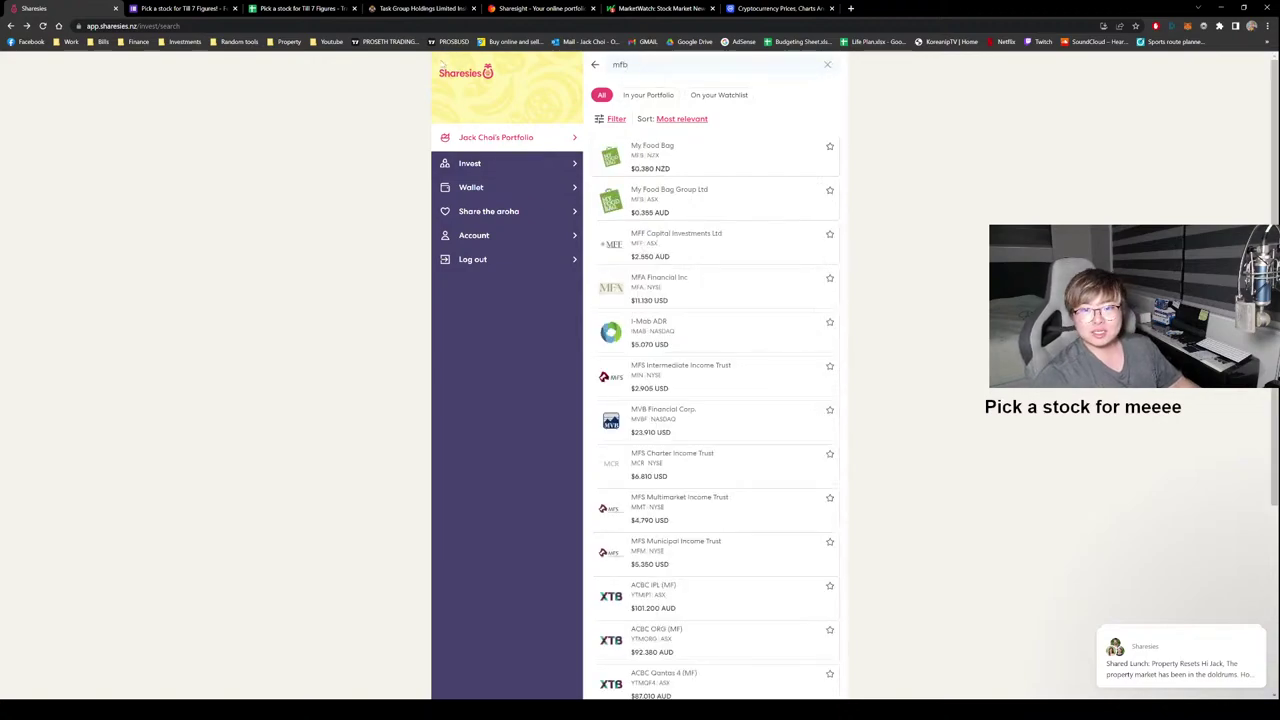
{"action": "left_click", "coordinate": [691, 150]}
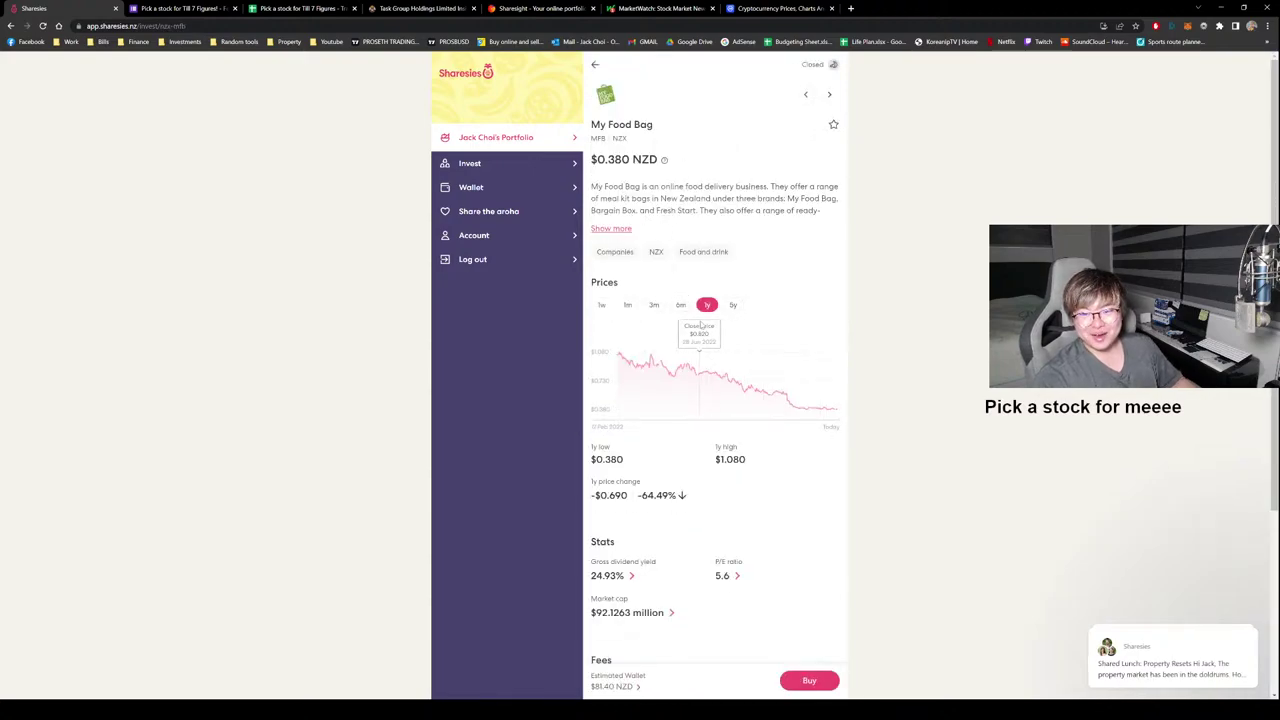
{"action": "left_click", "coordinate": [733, 304]}
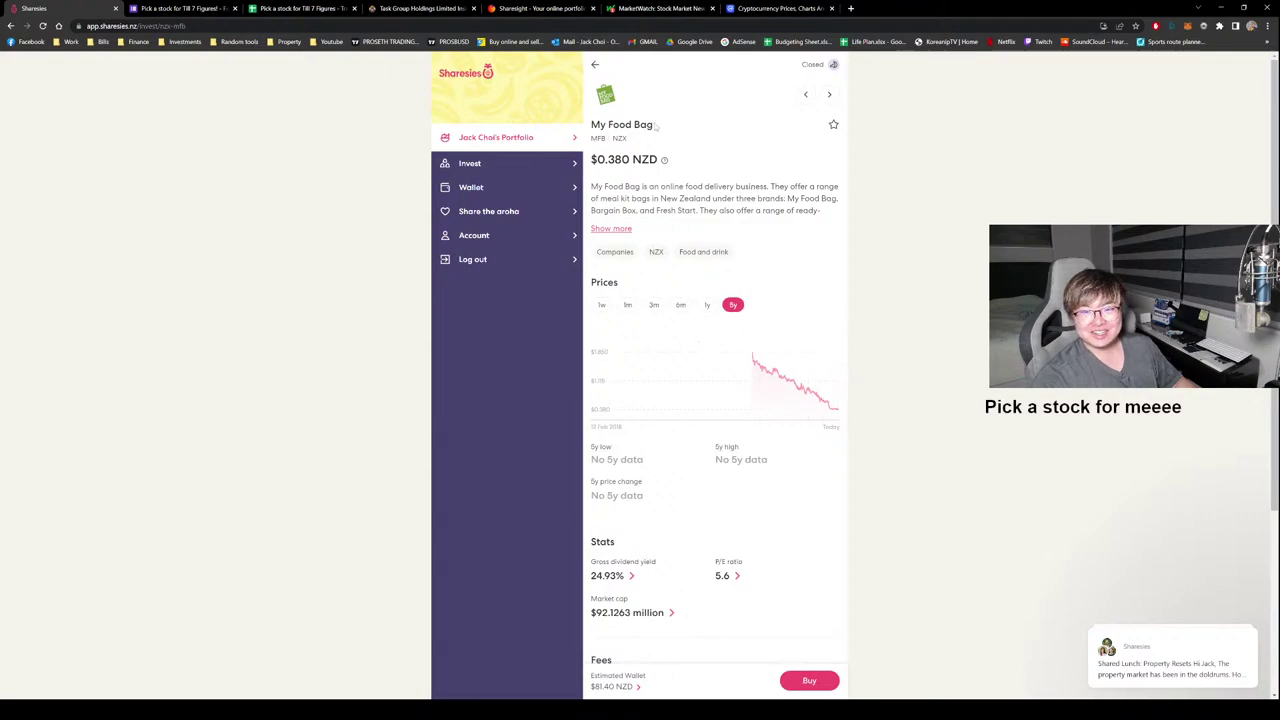
Copy the name from the My Food Bag listing into the form's fourth option and complete it as "My Food Bag - MFB".
{"action": "left_click_drag", "start_coordinate": [655, 127], "coordinate": [590, 125]}
{"action": "key", "text": "ctrl+c"}
{"action": "key", "text": "ctrl+Tab"}
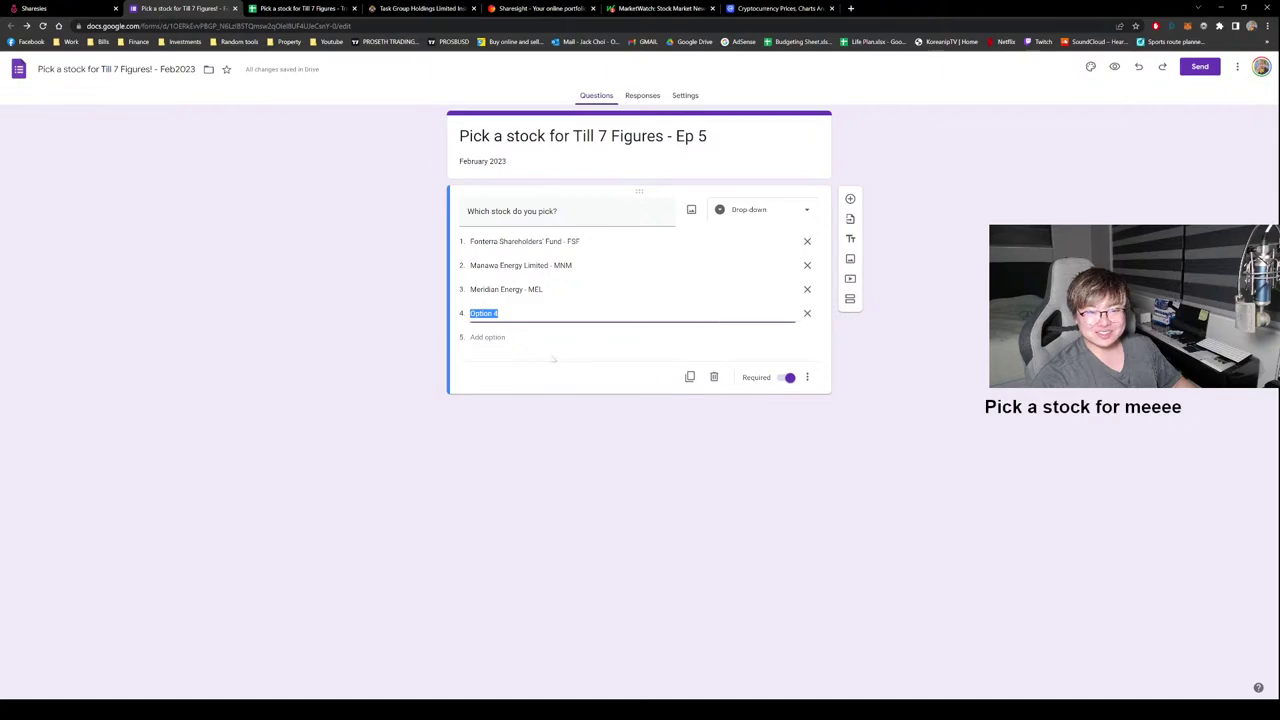
{"action": "key", "text": "ctrl+v"}
{"action": "type", "text": "-"}
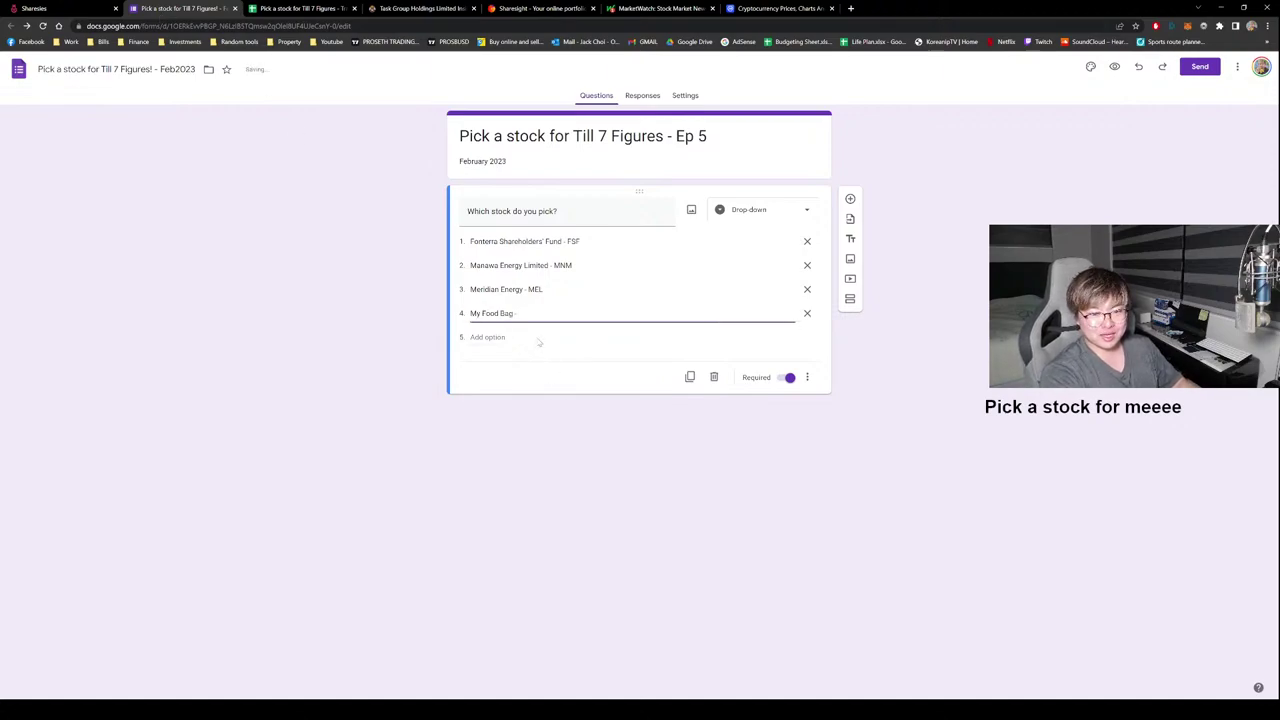
{"action": "type", "text": " FMFB"}
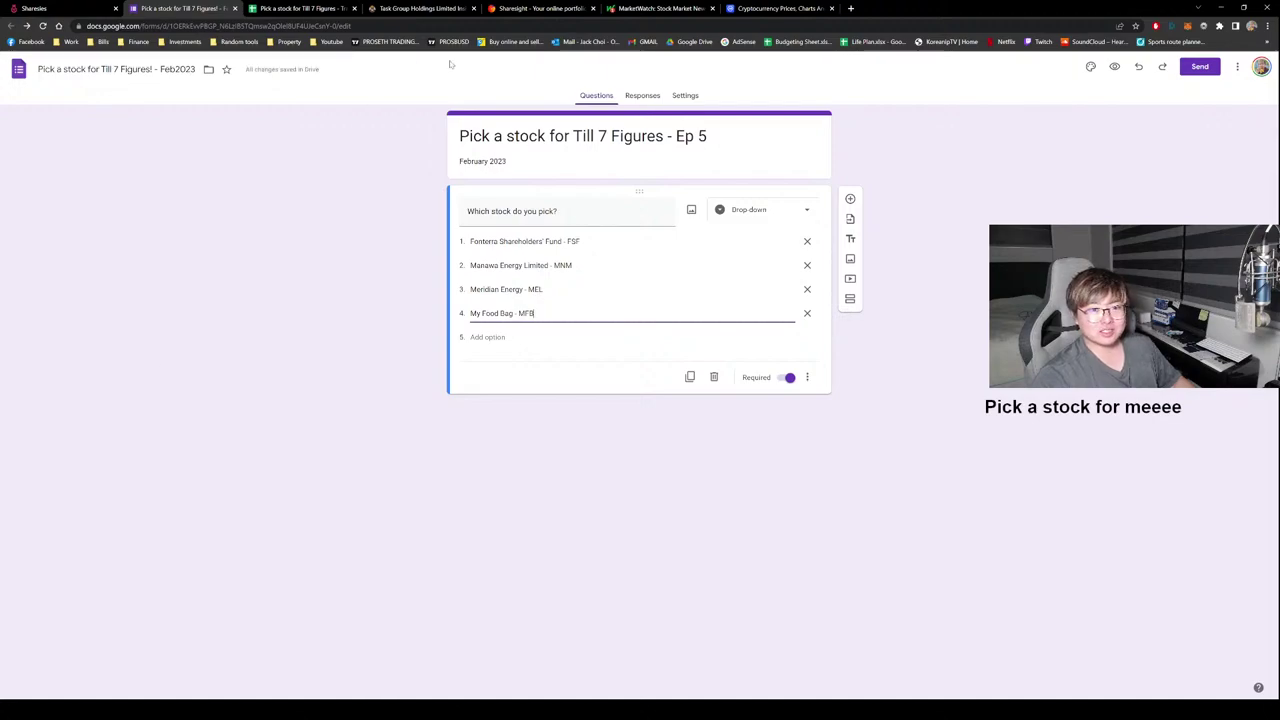
Glance at the stock tracker sheet and add "Infratil - IFT" as the form's fifth dropdown option.
{"action": "left_click", "coordinate": [297, 8]}
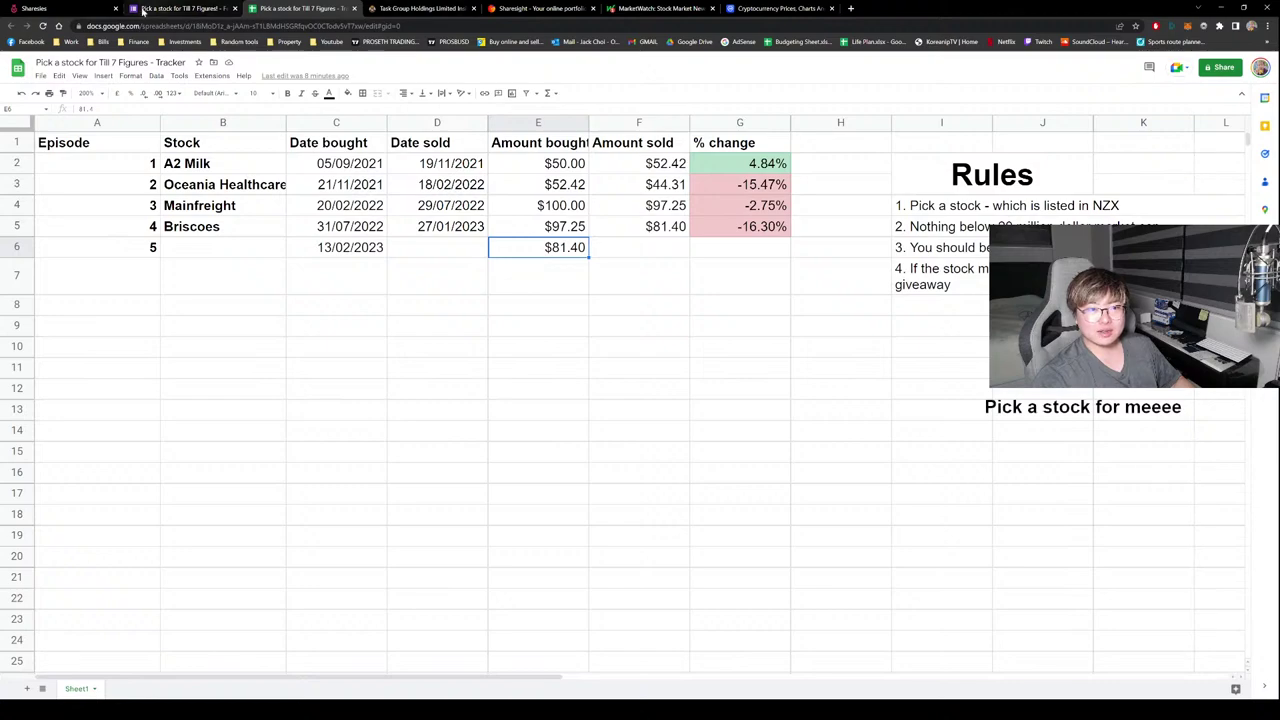
{"action": "left_click", "coordinate": [180, 8]}
{"action": "left_click", "coordinate": [497, 337]}
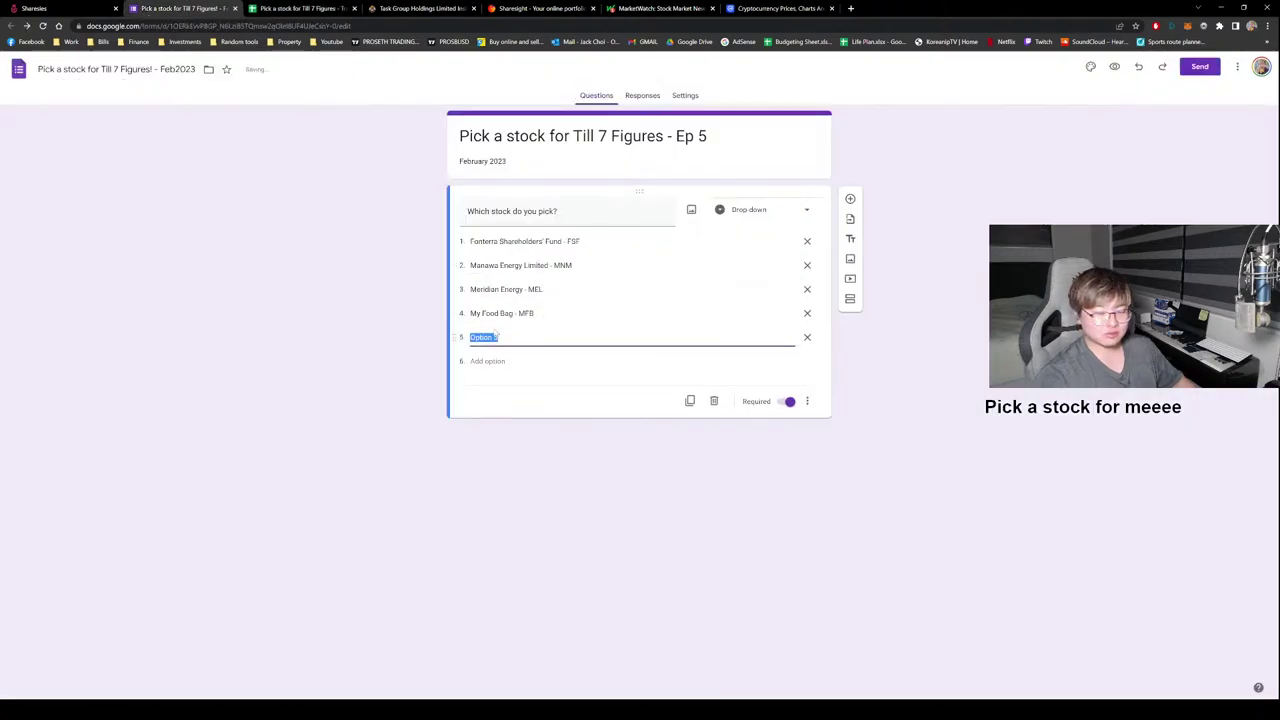
{"action": "type", "text": "Infratil - IFT"}
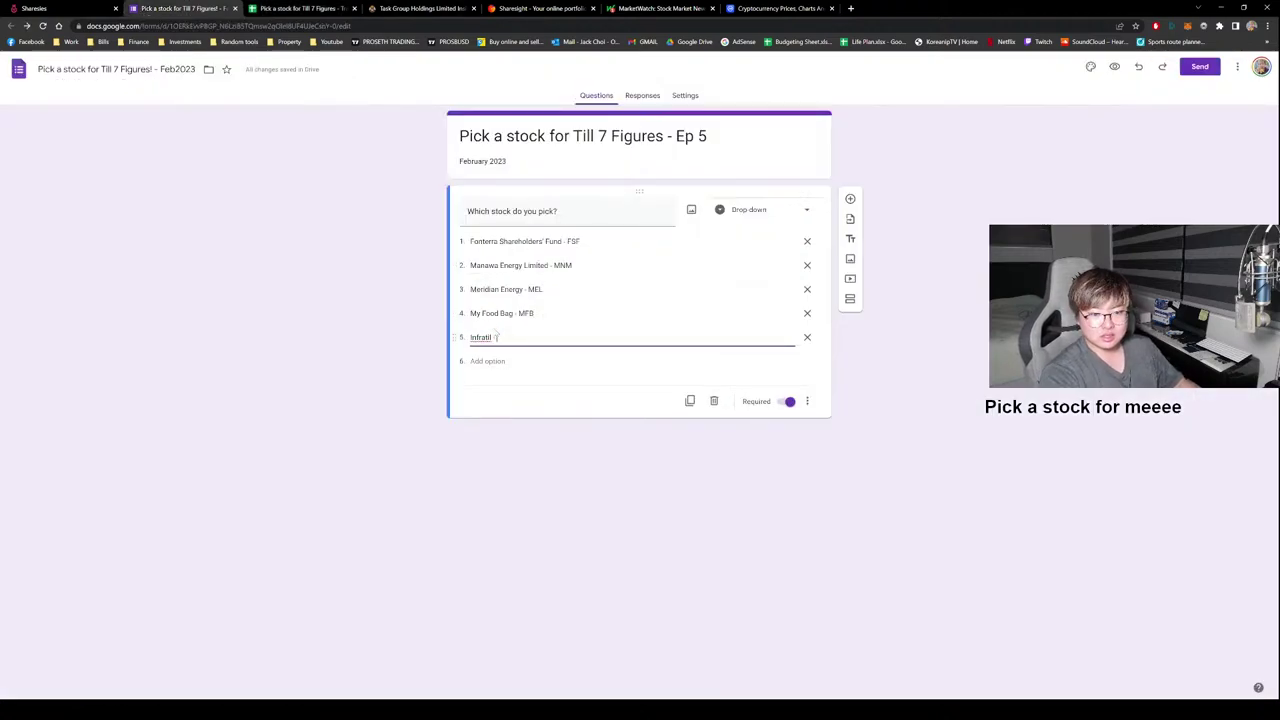
Return to the Sharesies investment search and look up "ift".
{"action": "left_click", "coordinate": [33, 8]}
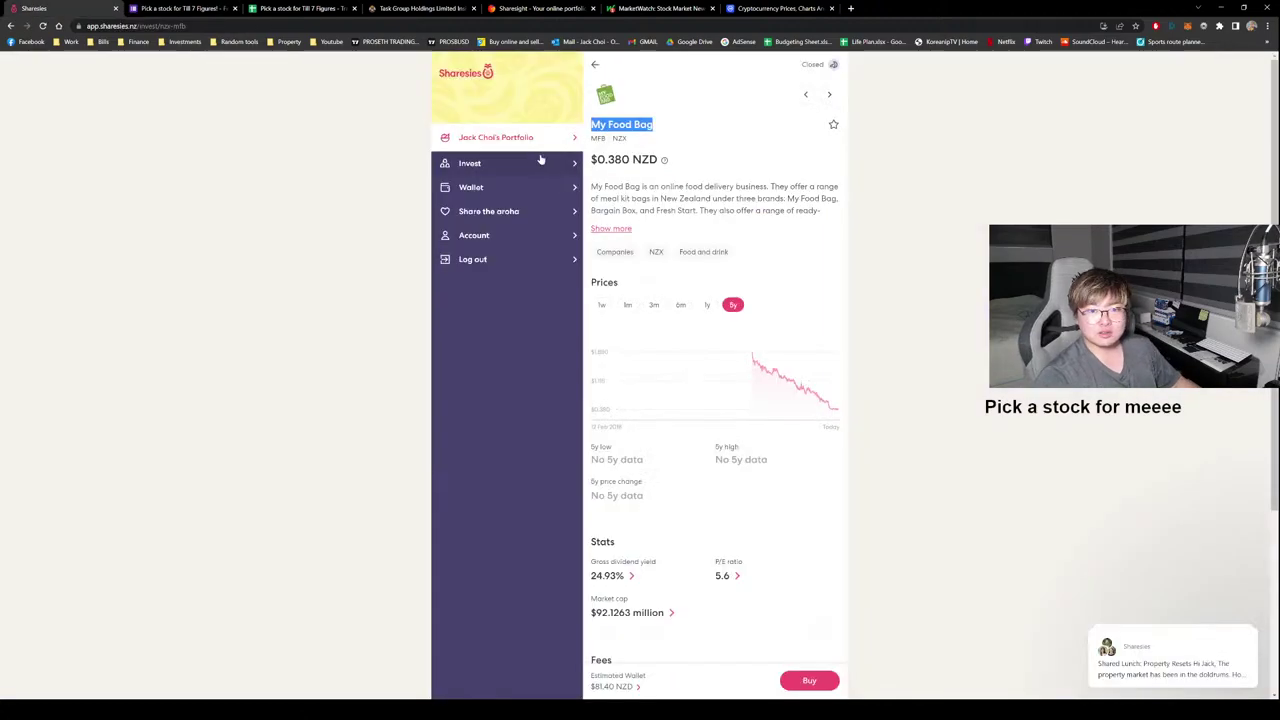
{"action": "left_click", "coordinate": [595, 62]}
{"action": "double_click", "coordinate": [620, 62]}
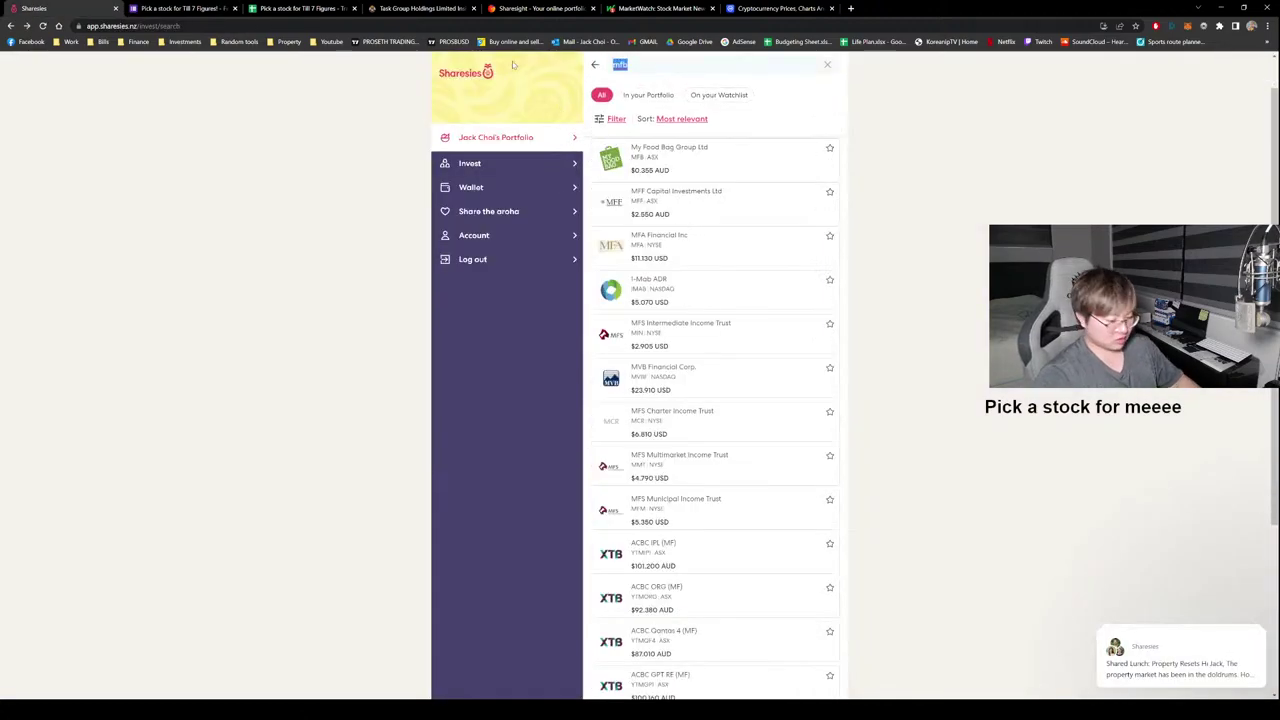
{"action": "type", "text": "ift"}
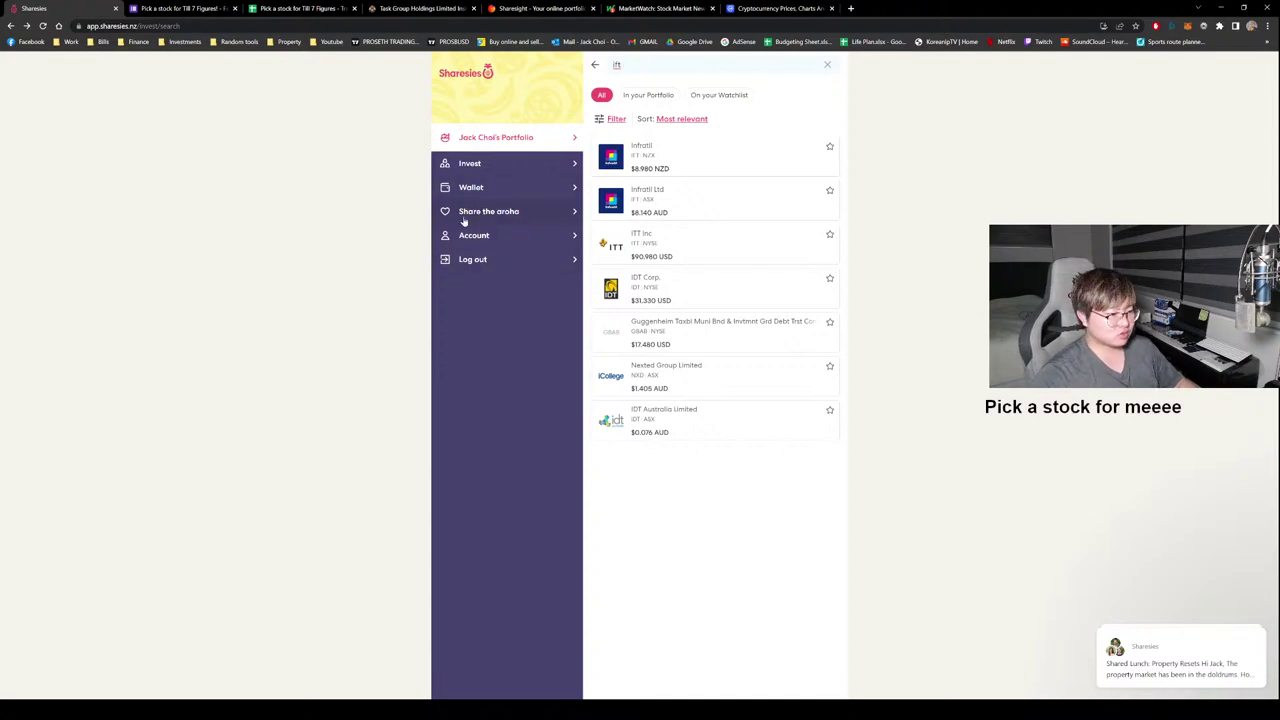
Search the Sharesies investments for "SPY" and open the NZX-listed Smartpay Holdings.
{"action": "key", "text": "BackSpace"}
{"action": "key", "text": "BackSpace"}
{"action": "key", "text": "BackSpace"}
{"action": "type", "text": "SPY"}
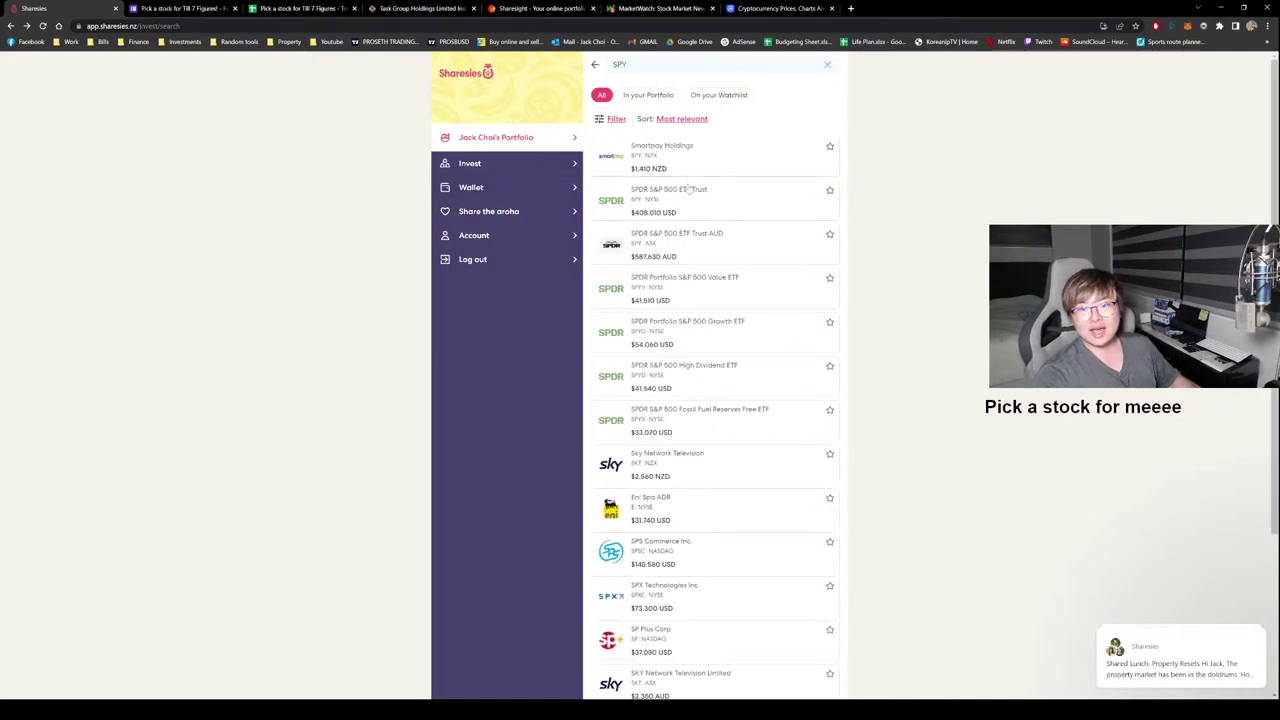
{"action": "left_click", "coordinate": [653, 165]}
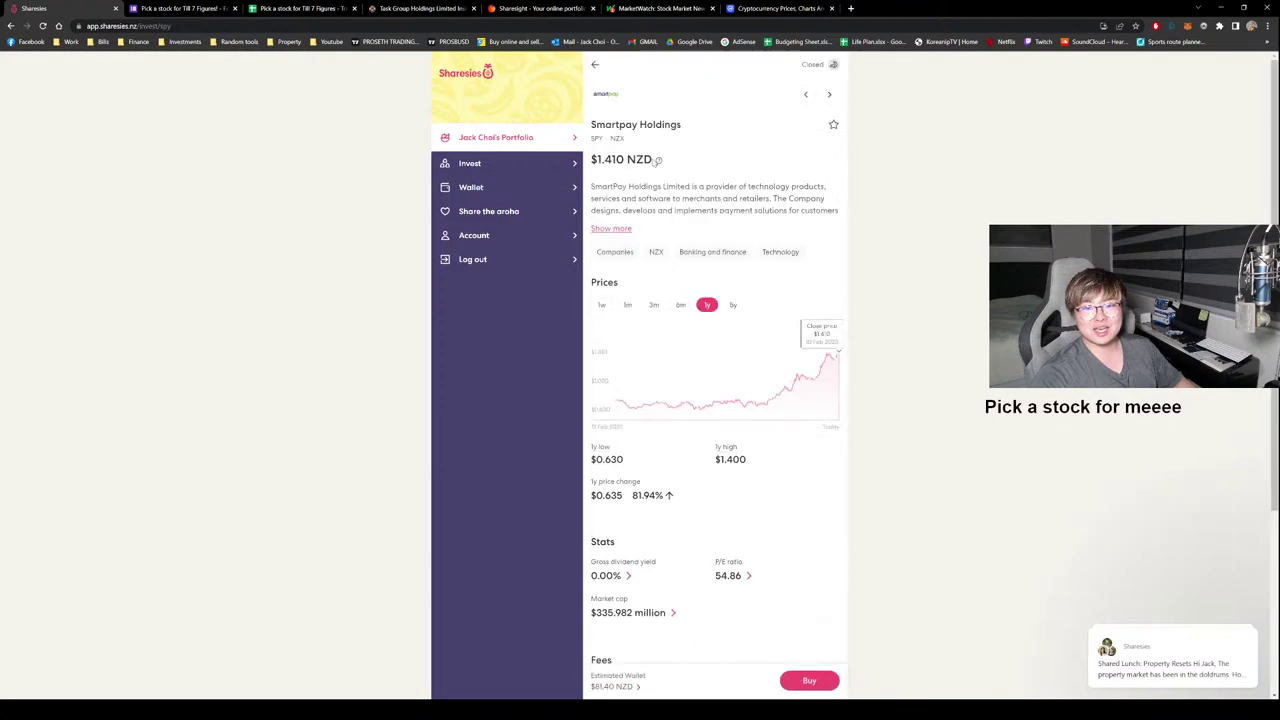
Copy the Smartpay Holdings name into a new sixth form option and complete it as "Smartpay Holdings - SPY".
{"action": "left_click_drag", "start_coordinate": [686, 129], "coordinate": [590, 127]}
{"action": "key", "text": "ctrl+c"}
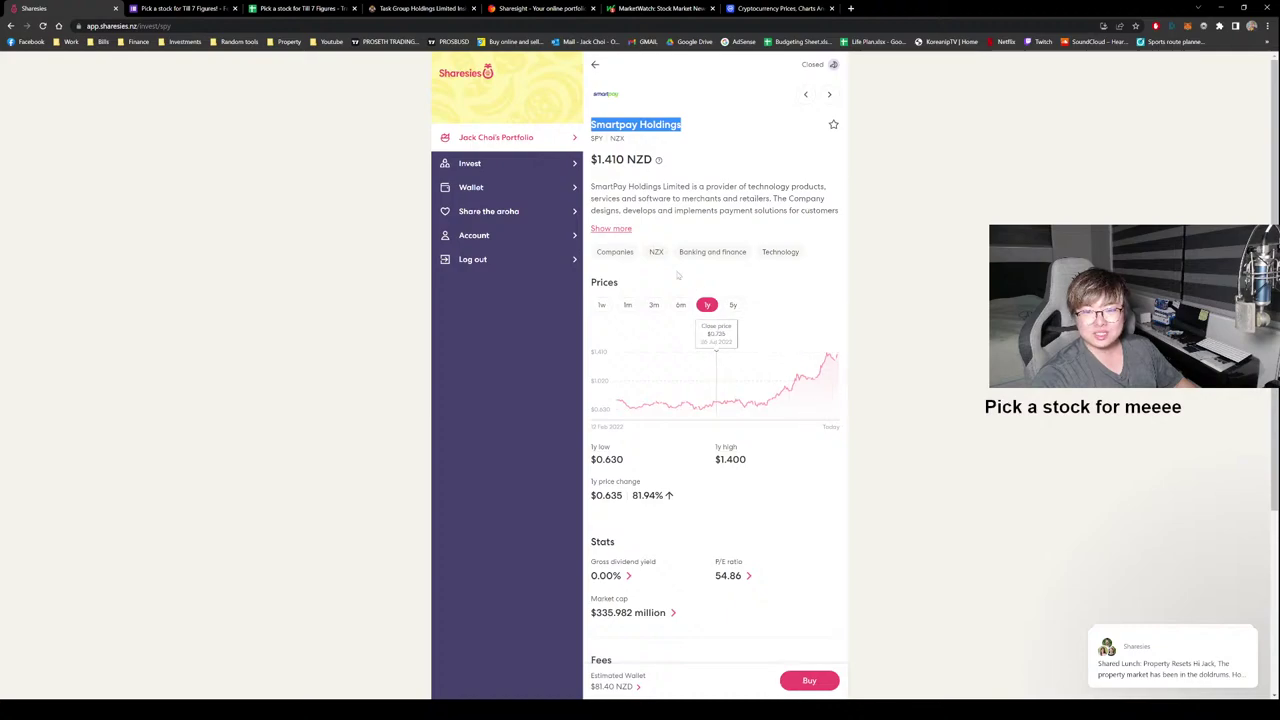
{"action": "left_click", "coordinate": [180, 8]}
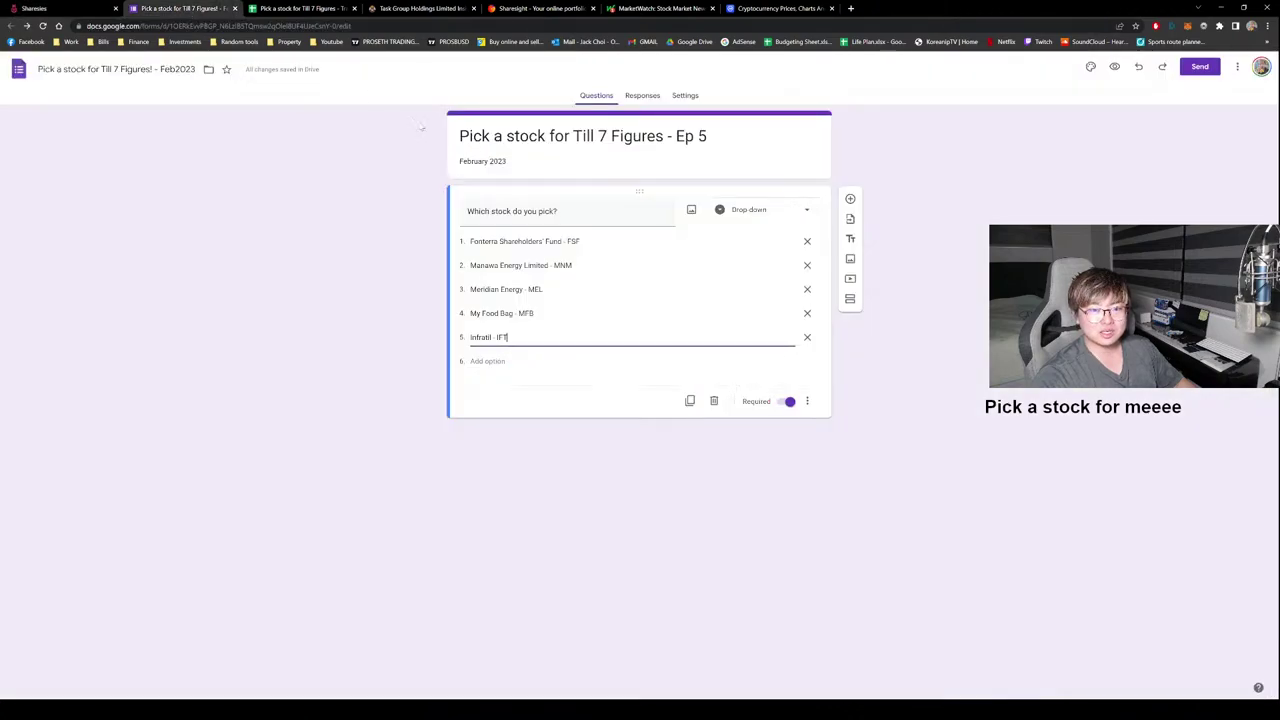
{"action": "left_click", "coordinate": [521, 367]}
{"action": "key", "text": "ctrl+v"}
{"action": "type", "text": "- S"}
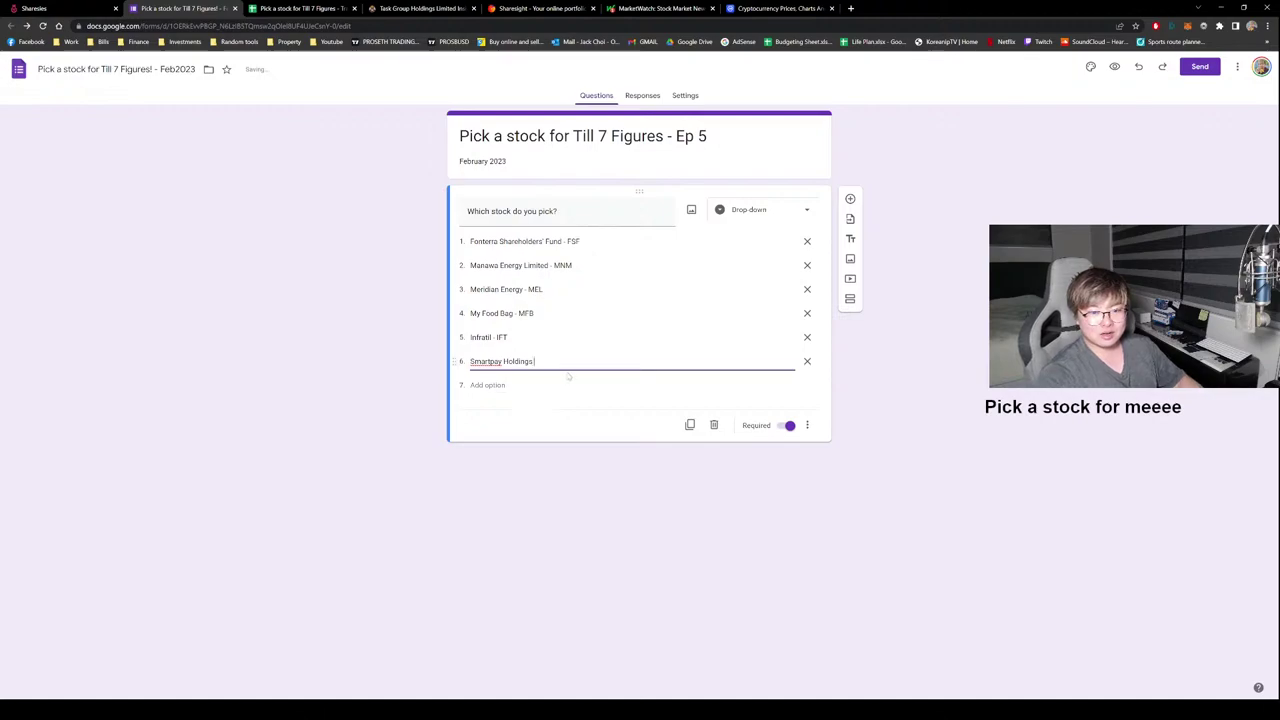
{"action": "type", "text": "M"}
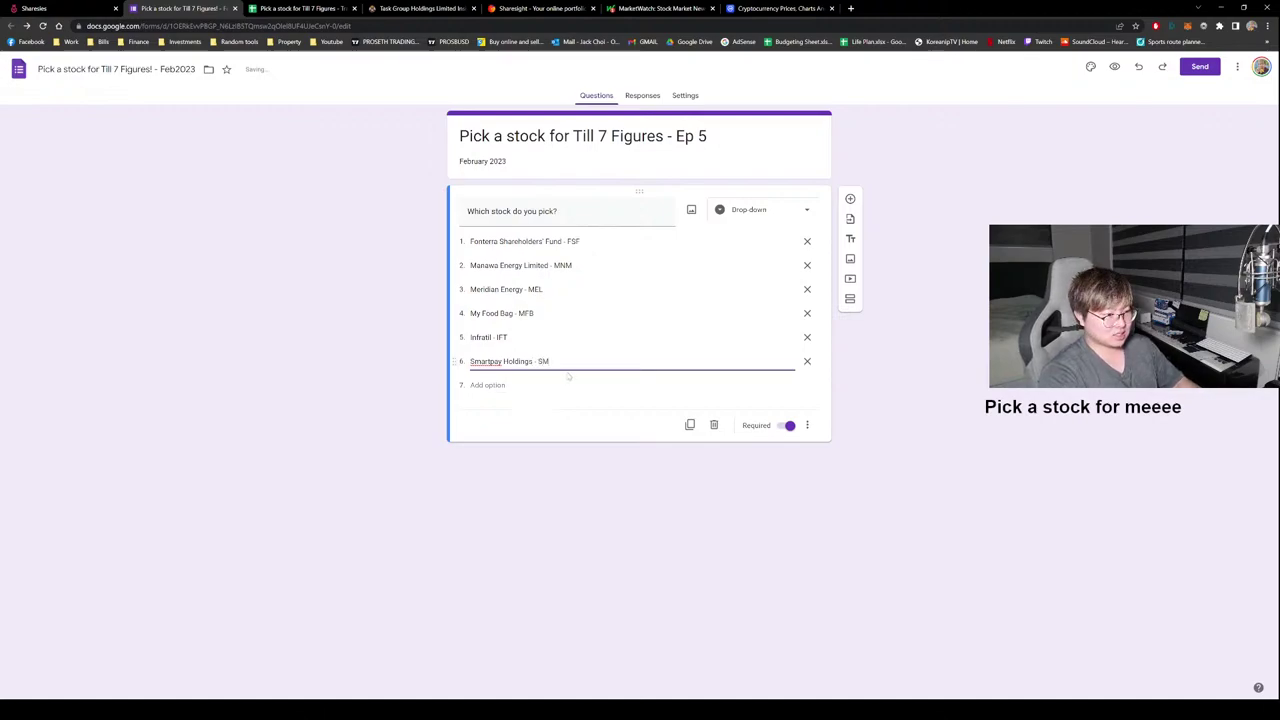
{"action": "key", "text": "BackSpace"}
{"action": "type", "text": "PY"}
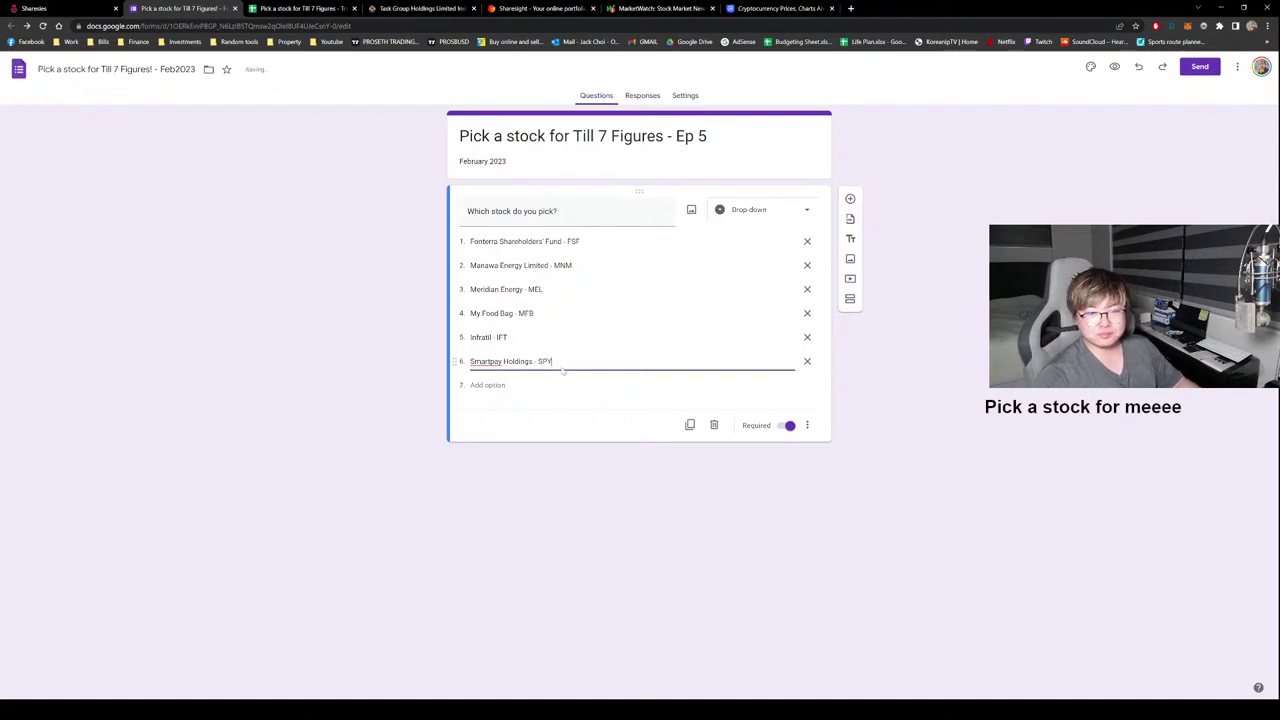
Add a seventh dropdown option reading "Air New Zealand - AIR".
{"action": "left_click", "coordinate": [510, 392]}
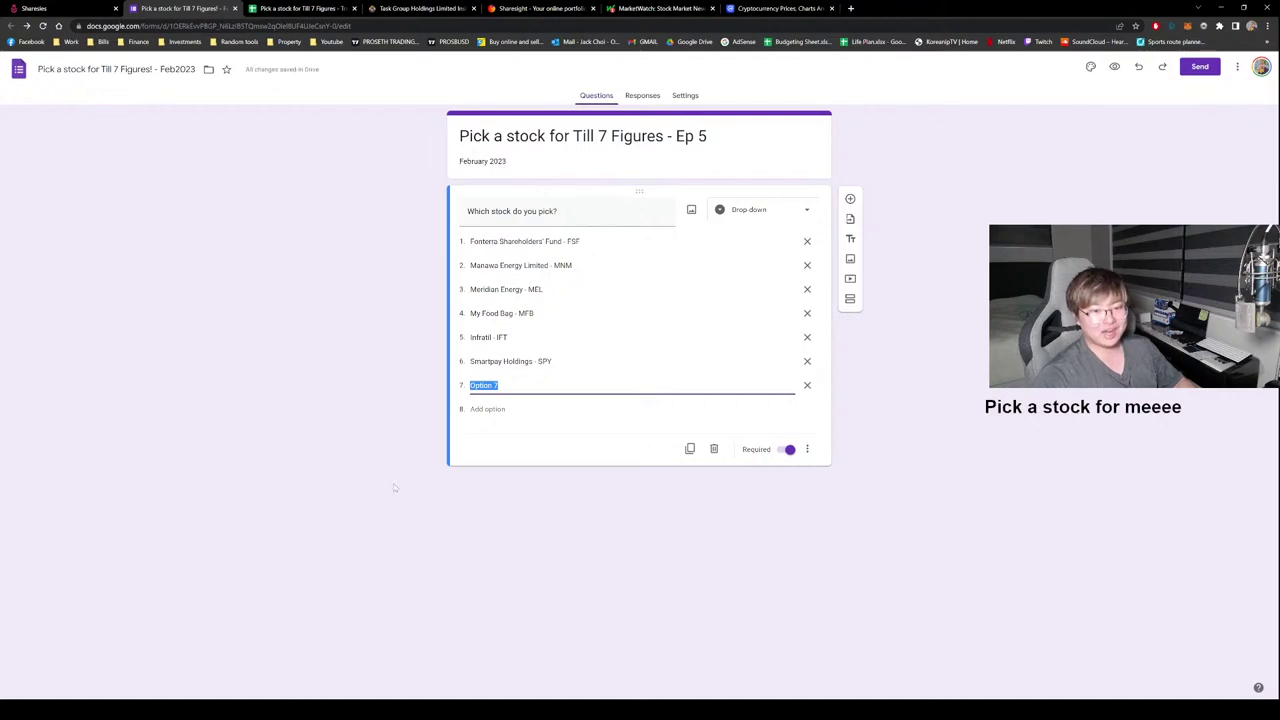
{"action": "type", "text": "Air New Zealand -"}
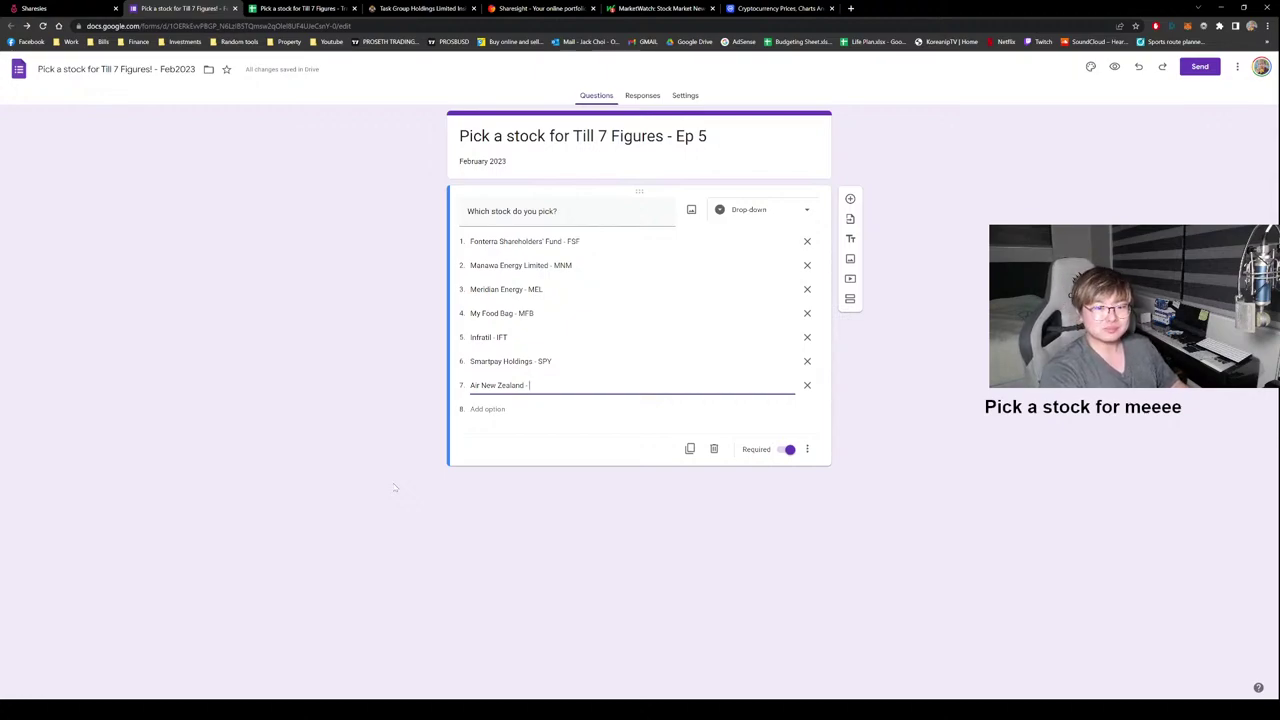
{"action": "type", "text": "AIR"}
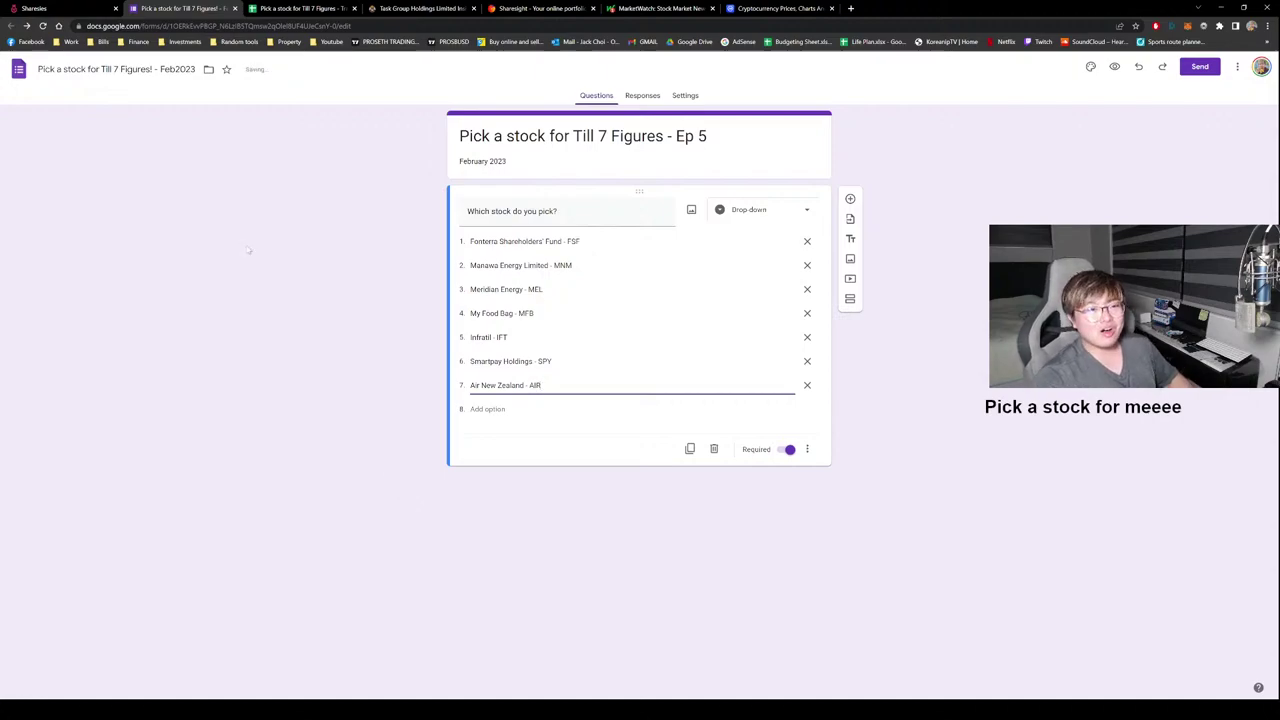
Switch to Sharesies and search its investments for "air".
{"action": "left_click", "coordinate": [60, 8]}
{"action": "left_click", "coordinate": [595, 66]}
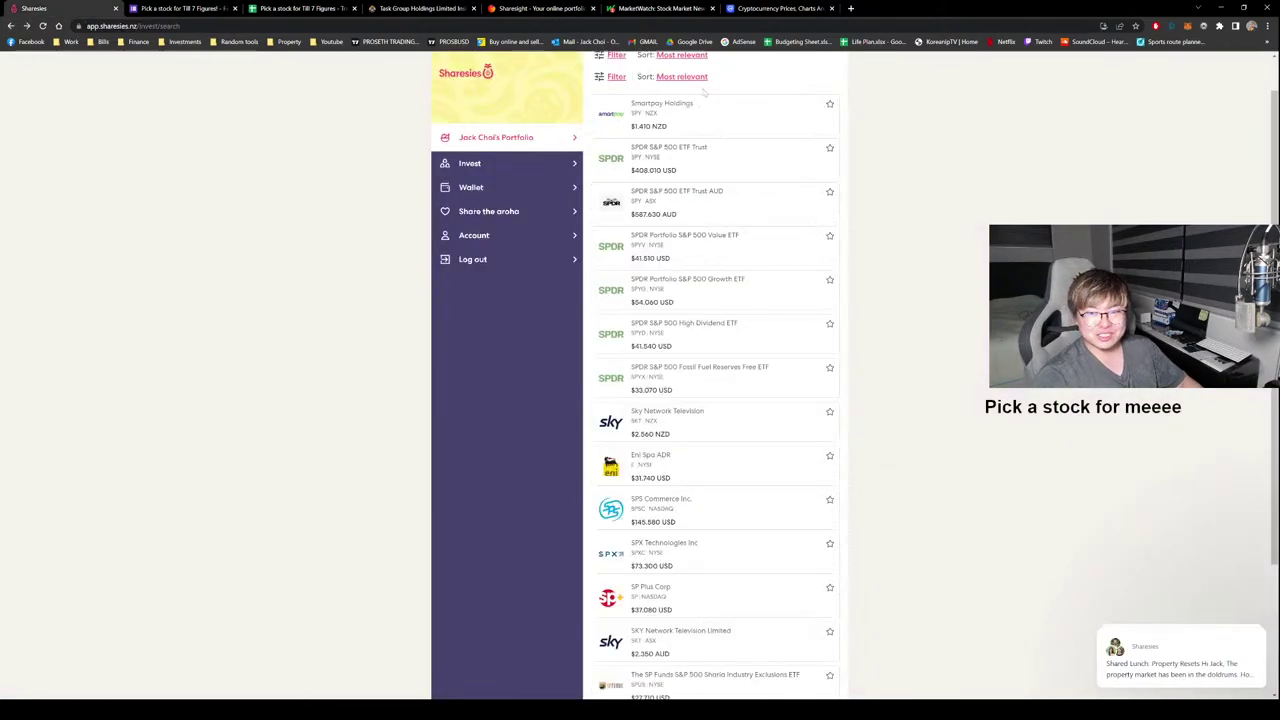
{"action": "double_click", "coordinate": [711, 65]}
{"action": "type", "text": "air"}
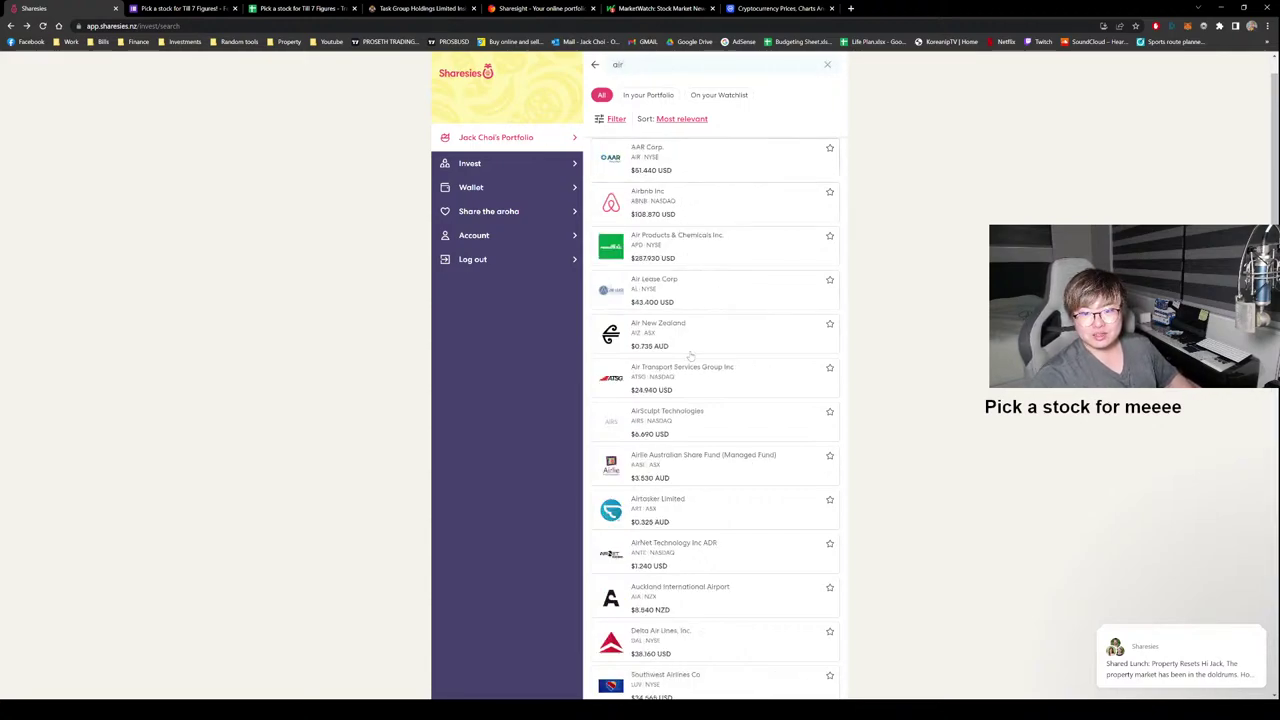
Look through the "air" search results and filter them to investments on the NZX exchange.
{"action": "scroll", "coordinate": [689, 450], "scroll_direction": "down", "scroll_amount": 5}
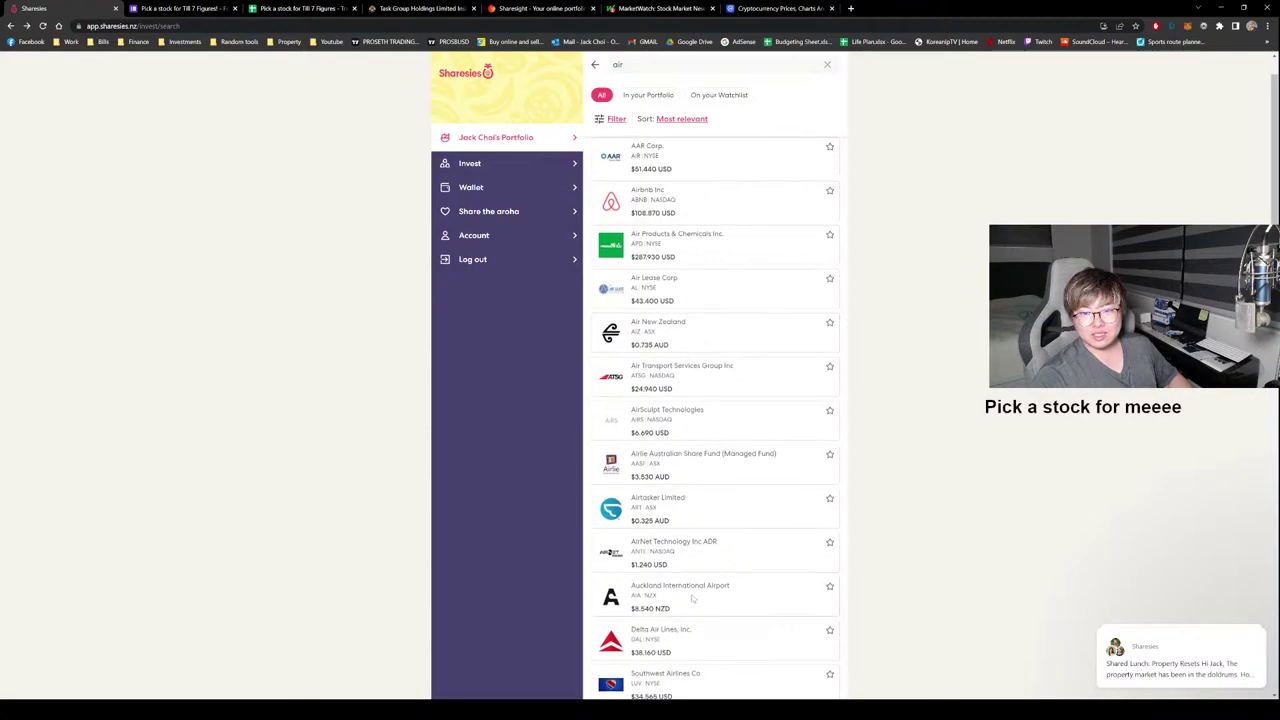
{"action": "scroll", "coordinate": [685, 580], "scroll_direction": "down", "scroll_amount": 3}
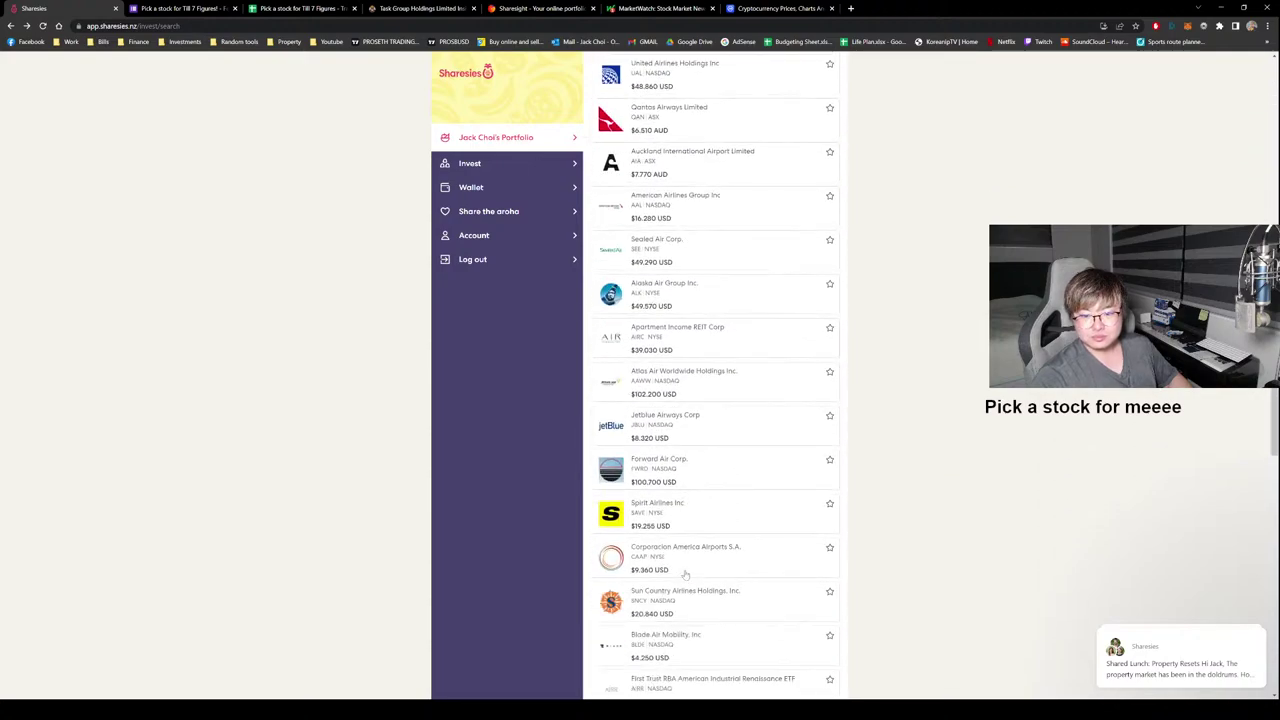
{"action": "scroll", "coordinate": [686, 574], "scroll_direction": "up", "scroll_amount": 10}
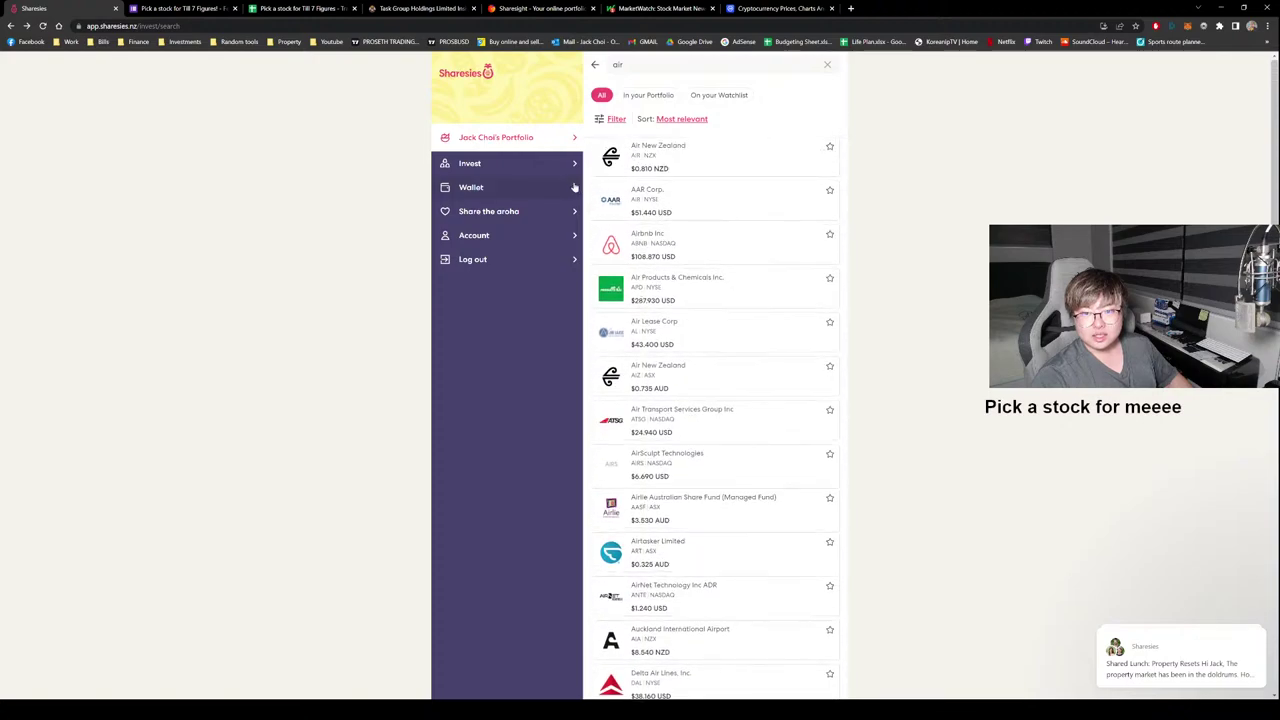
{"action": "left_click", "coordinate": [611, 119]}
{"action": "left_click", "coordinate": [628, 340]}
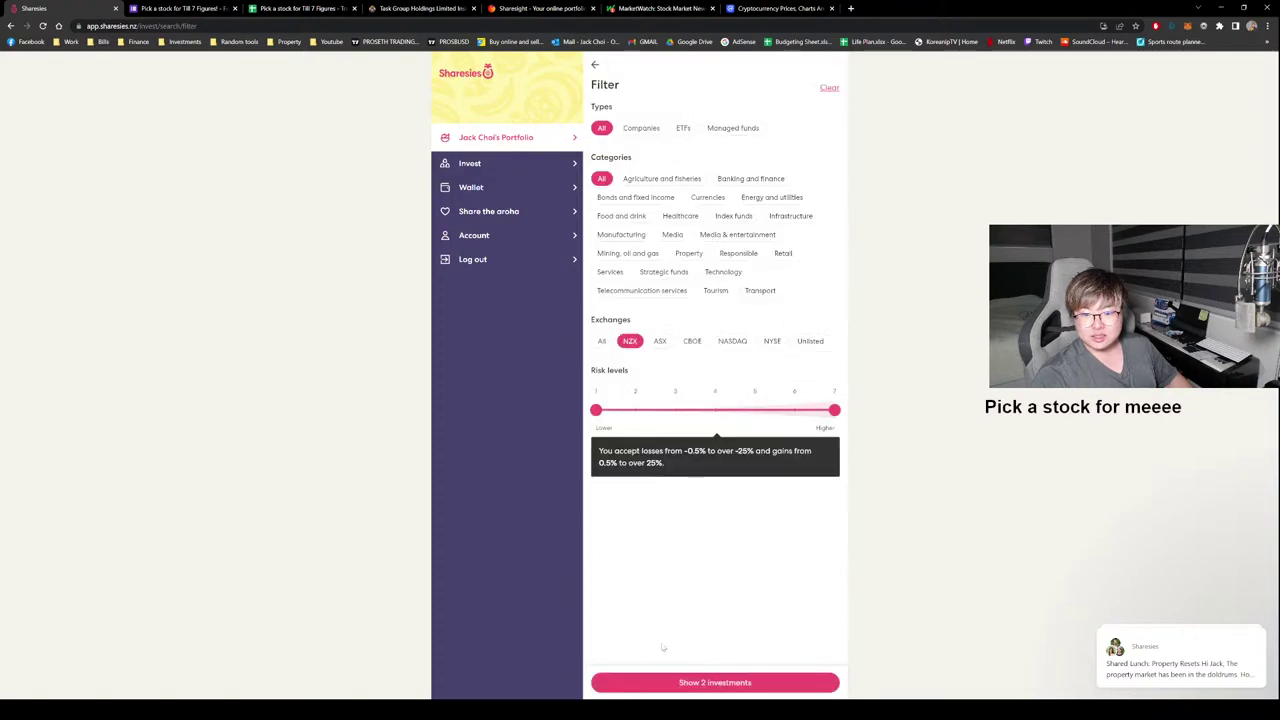
{"action": "left_click", "coordinate": [687, 685]}
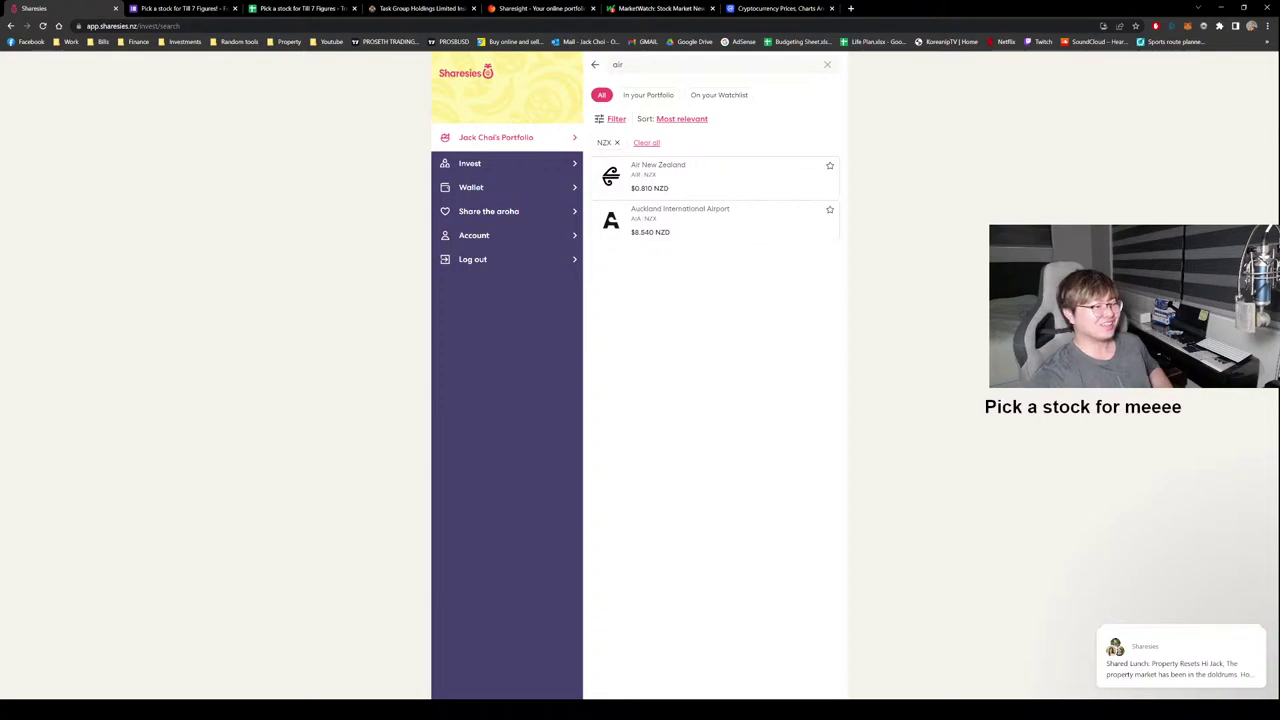
Search Sharesies for "air new" and view the NZX-listed Air New Zealand's price charts over one and five years.
{"action": "left_click", "coordinate": [180, 8]}
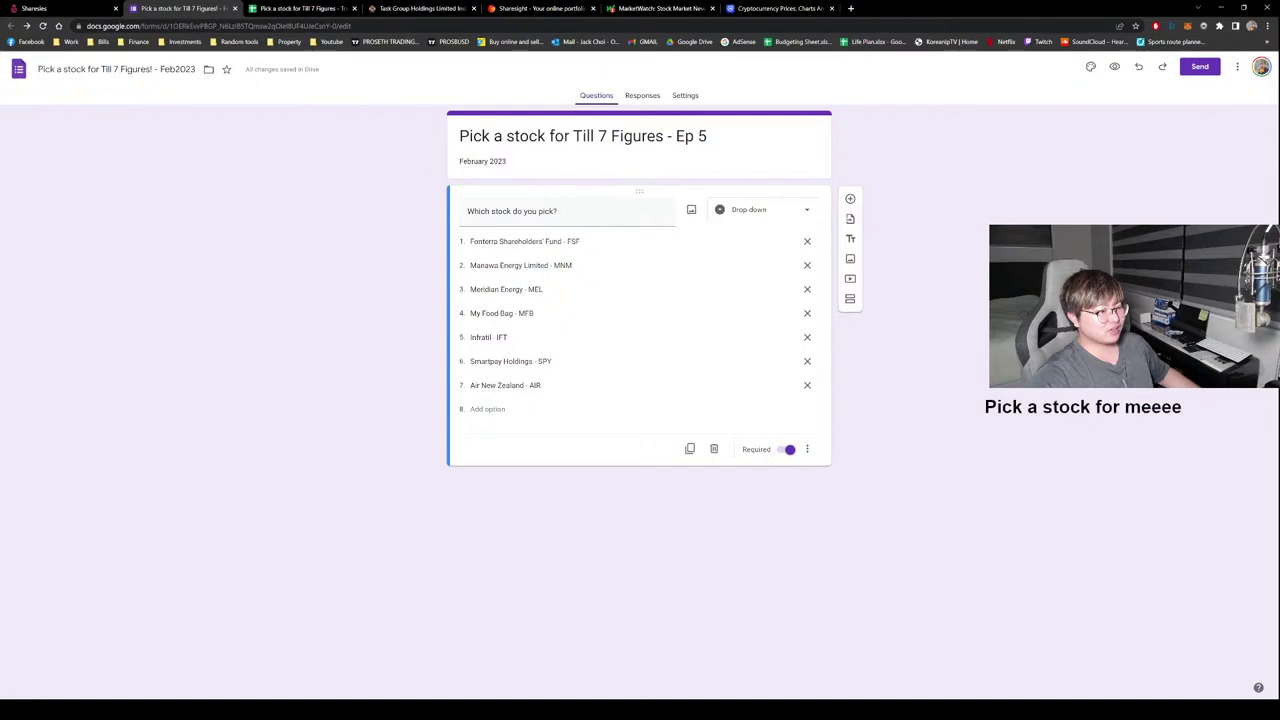
{"action": "left_click", "coordinate": [115, 8]}
{"action": "key", "text": "ctrl+shift+t"}
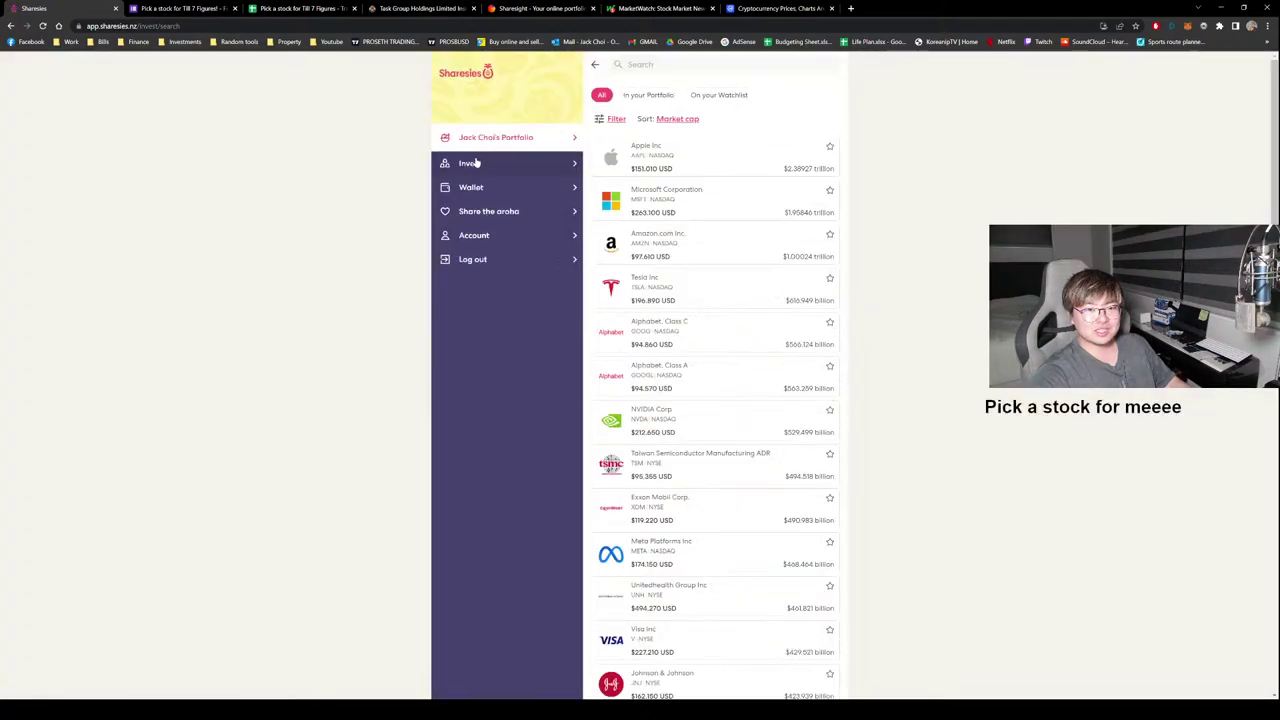
{"action": "left_click", "coordinate": [476, 162]}
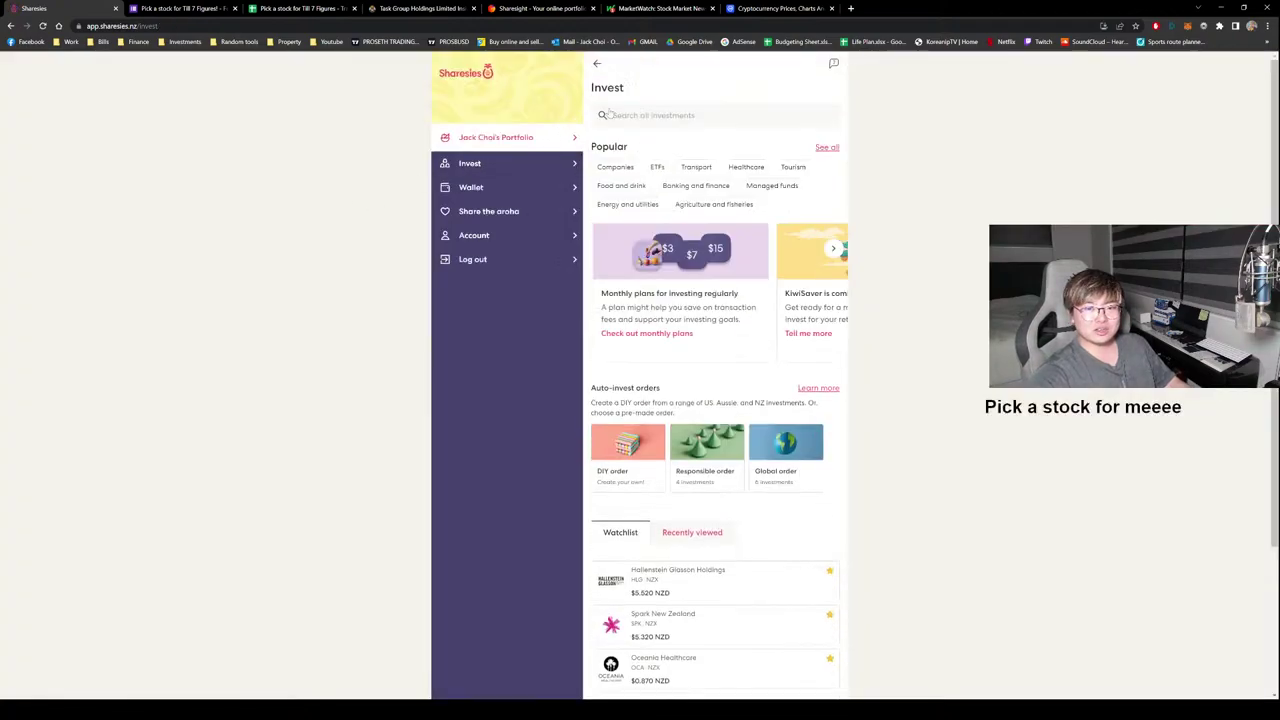
{"action": "left_click", "coordinate": [630, 114]}
{"action": "type", "text": "air new"}
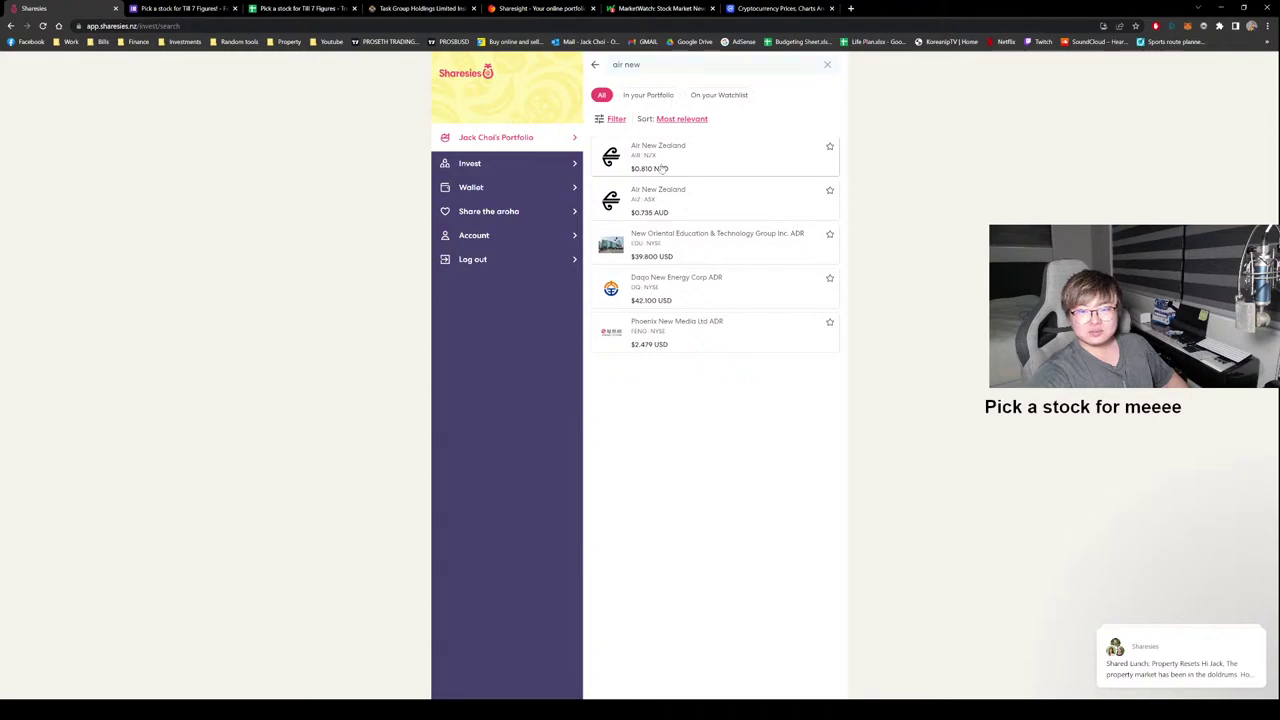
{"action": "left_click", "coordinate": [634, 158]}
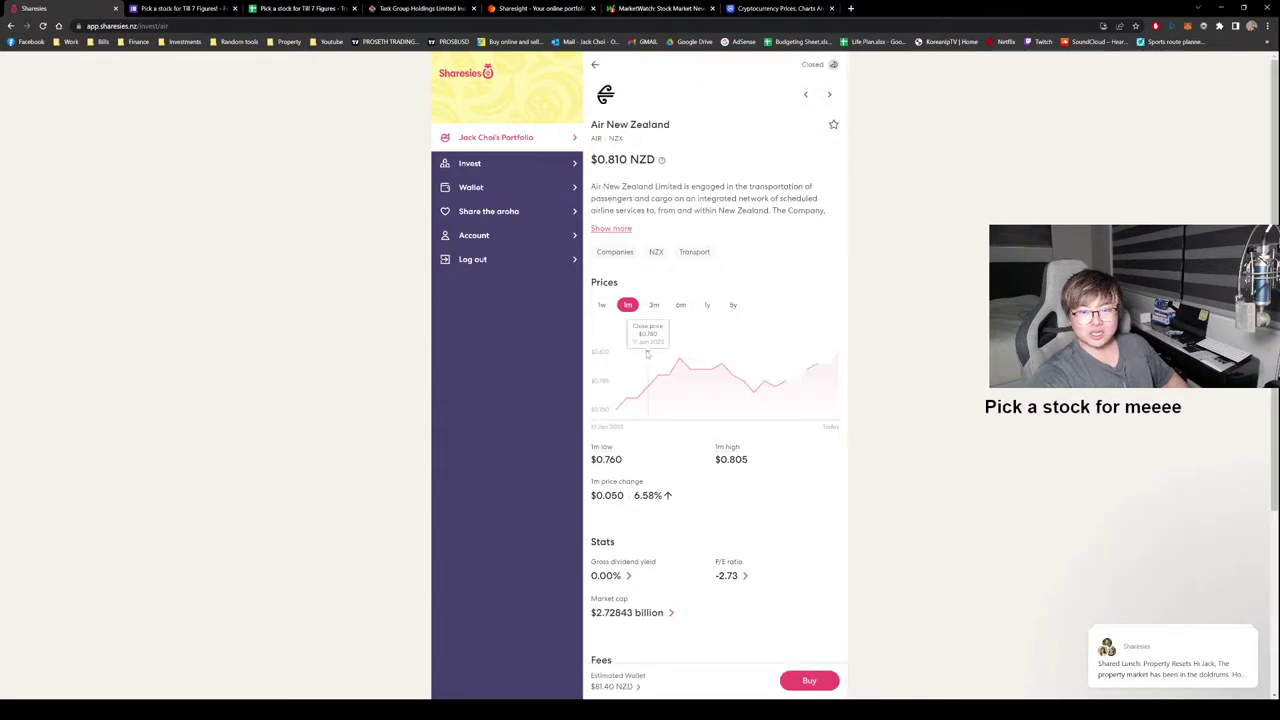
{"action": "left_click", "coordinate": [707, 305]}
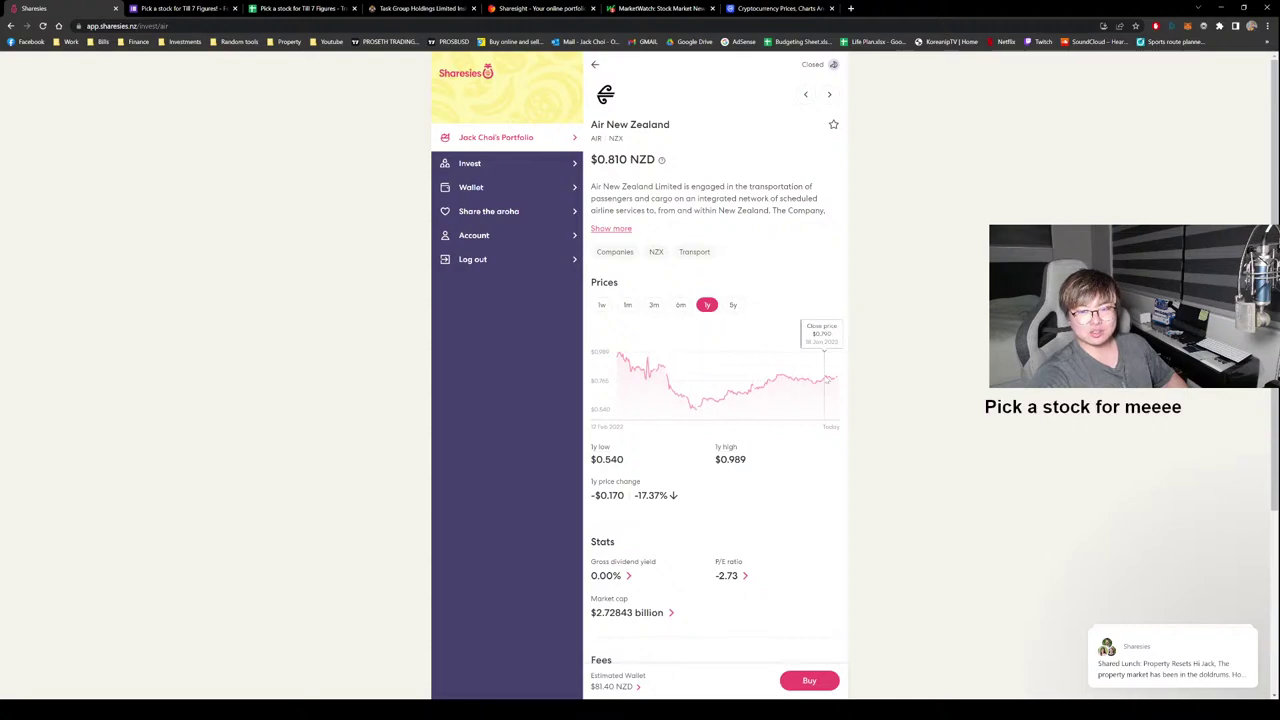
{"action": "left_click", "coordinate": [733, 304]}
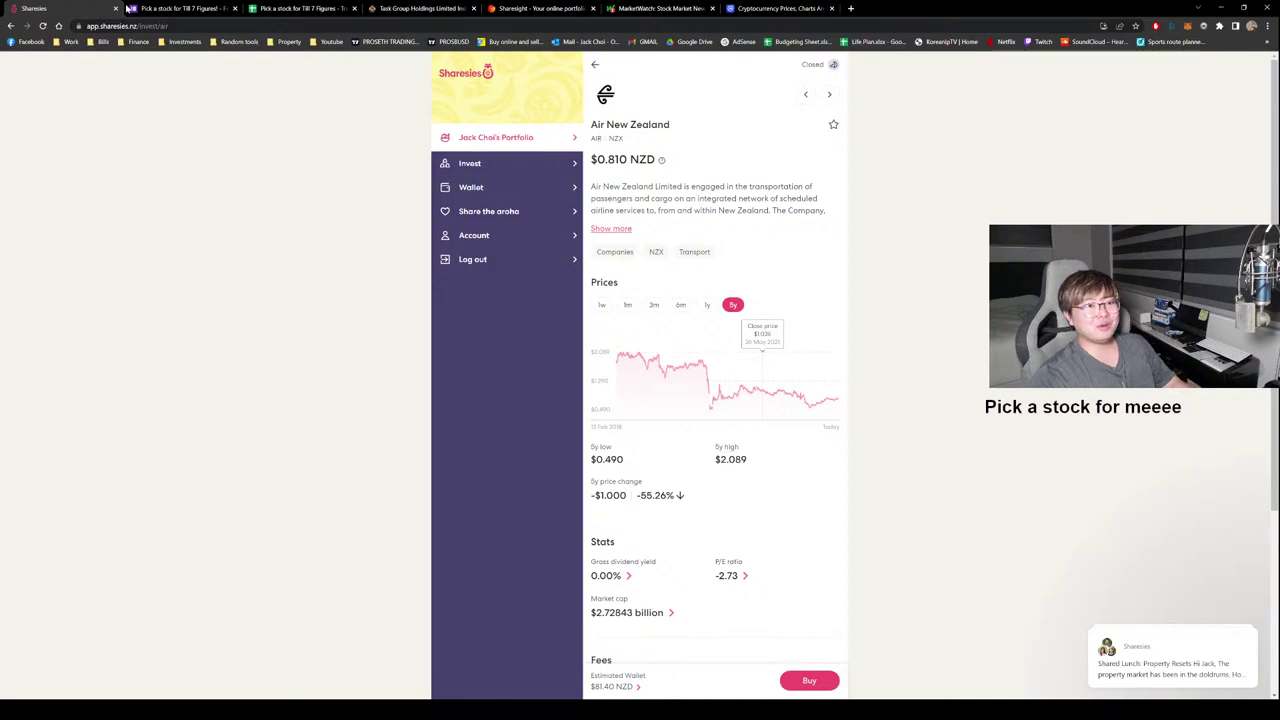
Search the Sharesies investments for "erd".
{"action": "left_click", "coordinate": [500, 163]}
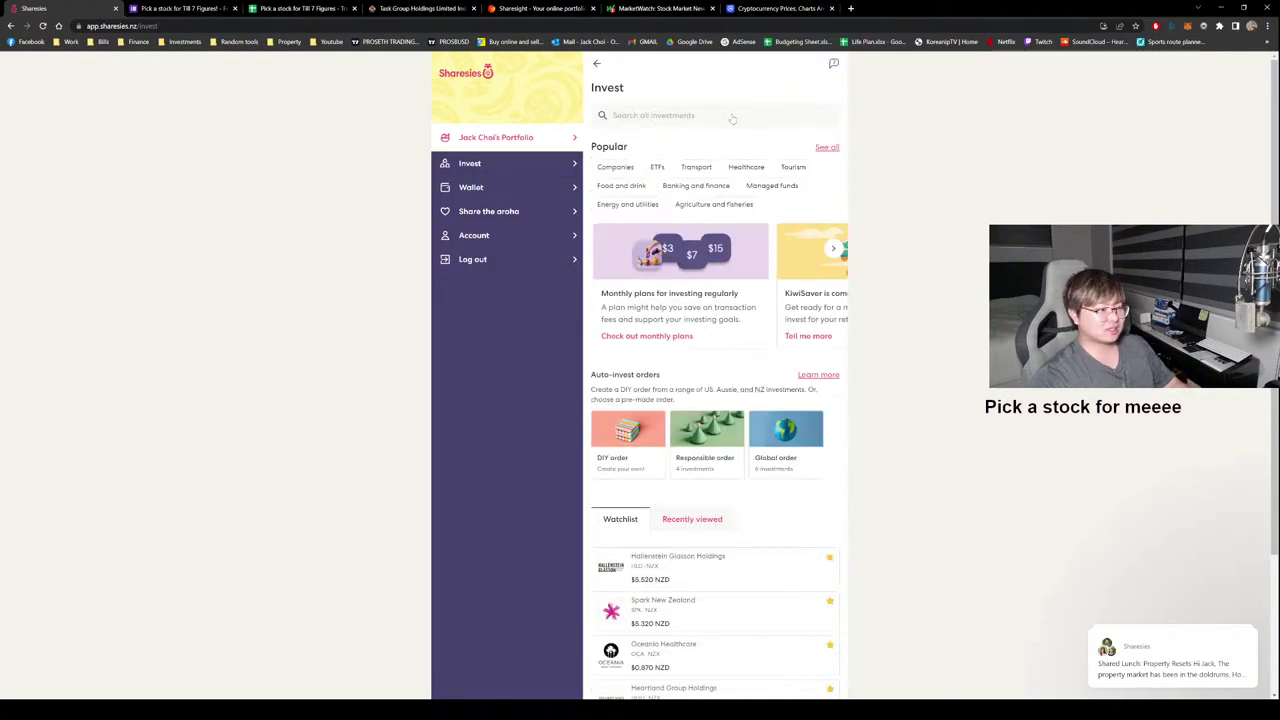
{"action": "left_click", "coordinate": [726, 117]}
{"action": "type", "text": "erd"}
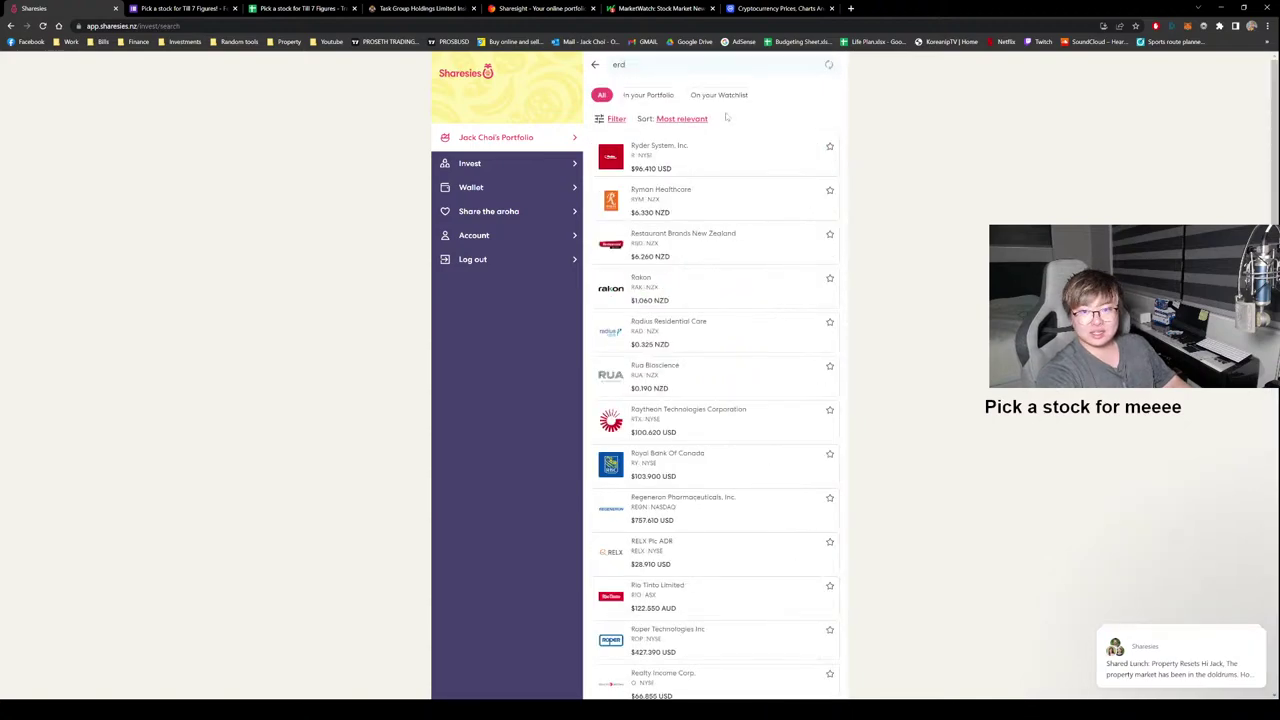
Switch to the stock-pick form and add an eighth dropdown option reading "EROAD - ERD".
{"action": "left_click", "coordinate": [172, 8]}
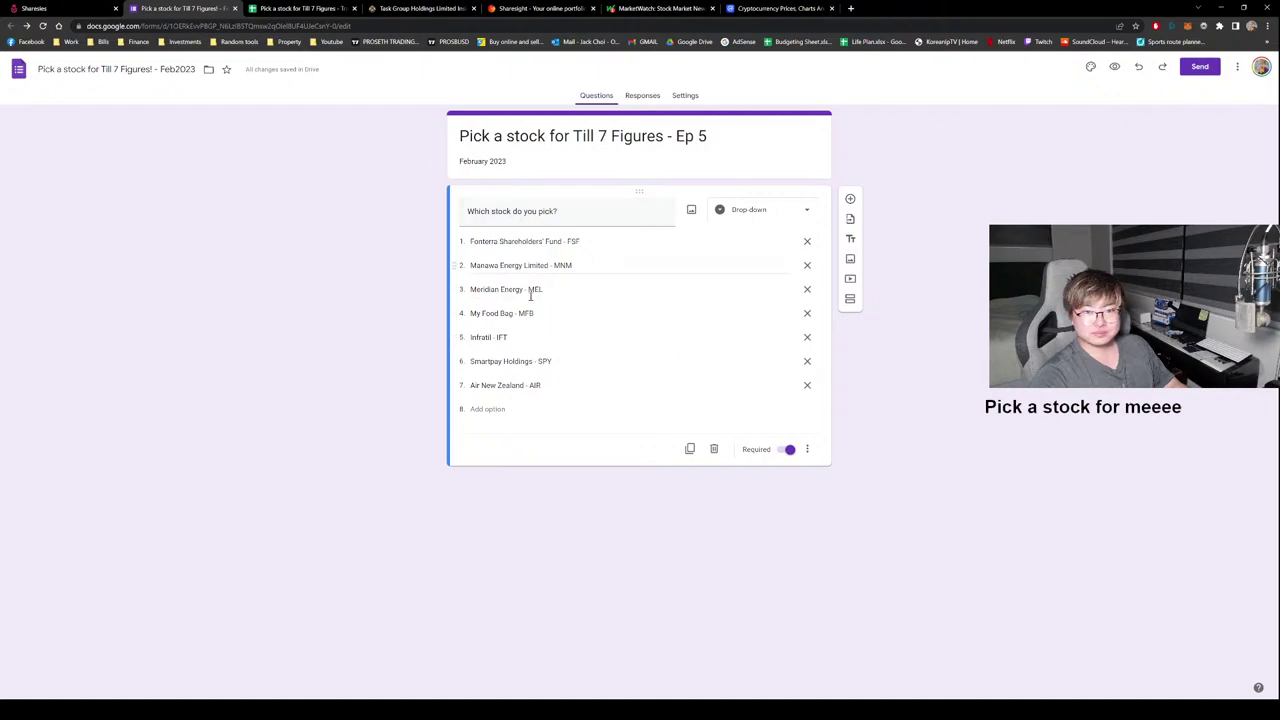
{"action": "left_click", "coordinate": [489, 410]}
{"action": "type", "text": "E"}
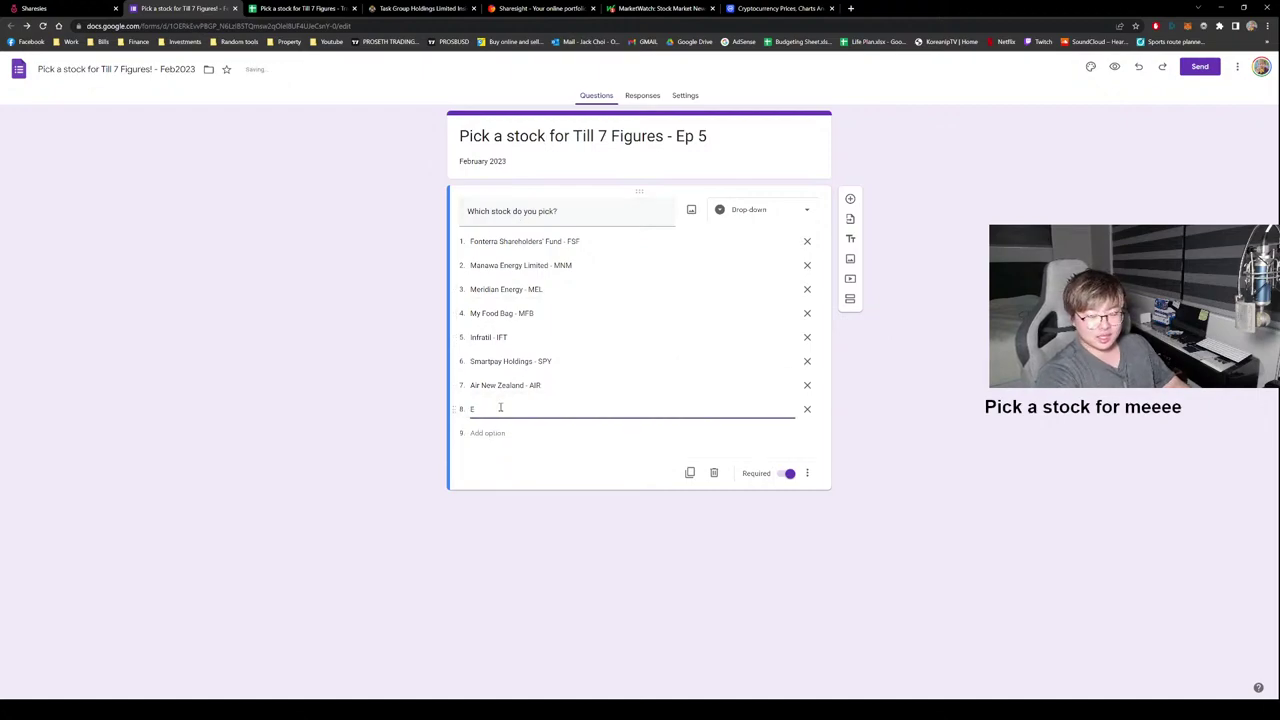
{"action": "type", "text": "R"}
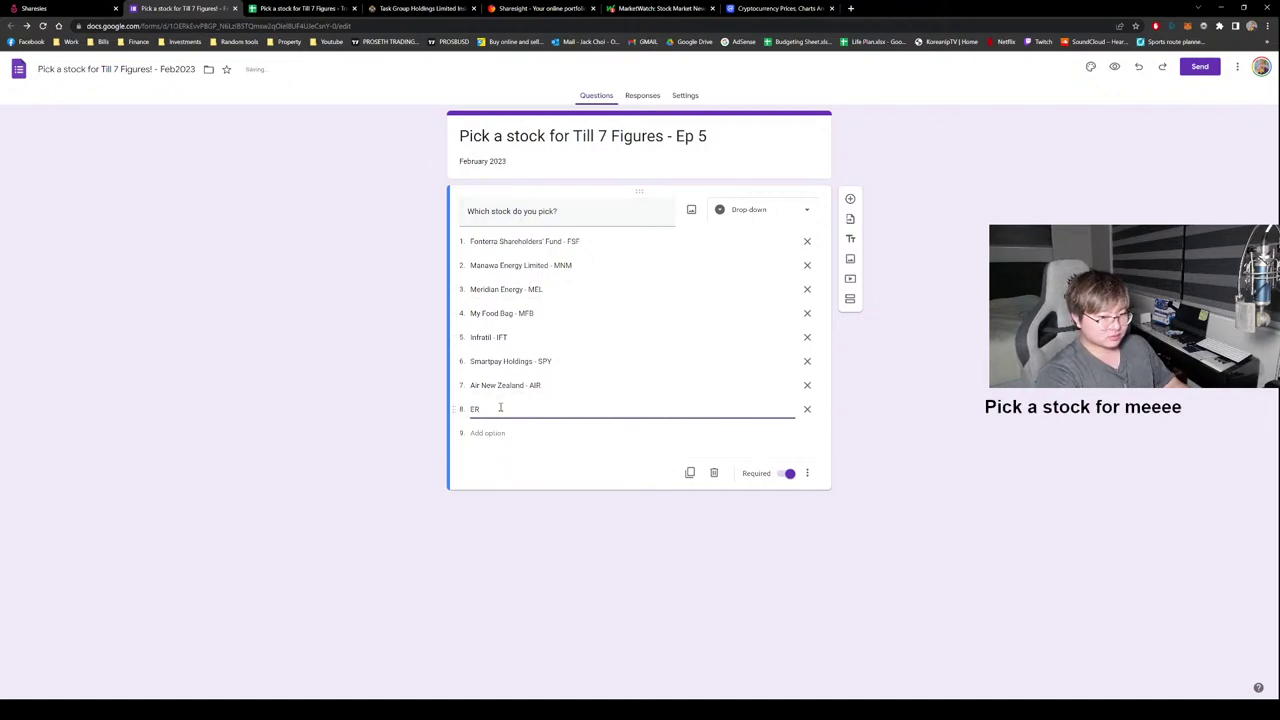
{"action": "type", "text": "D"}
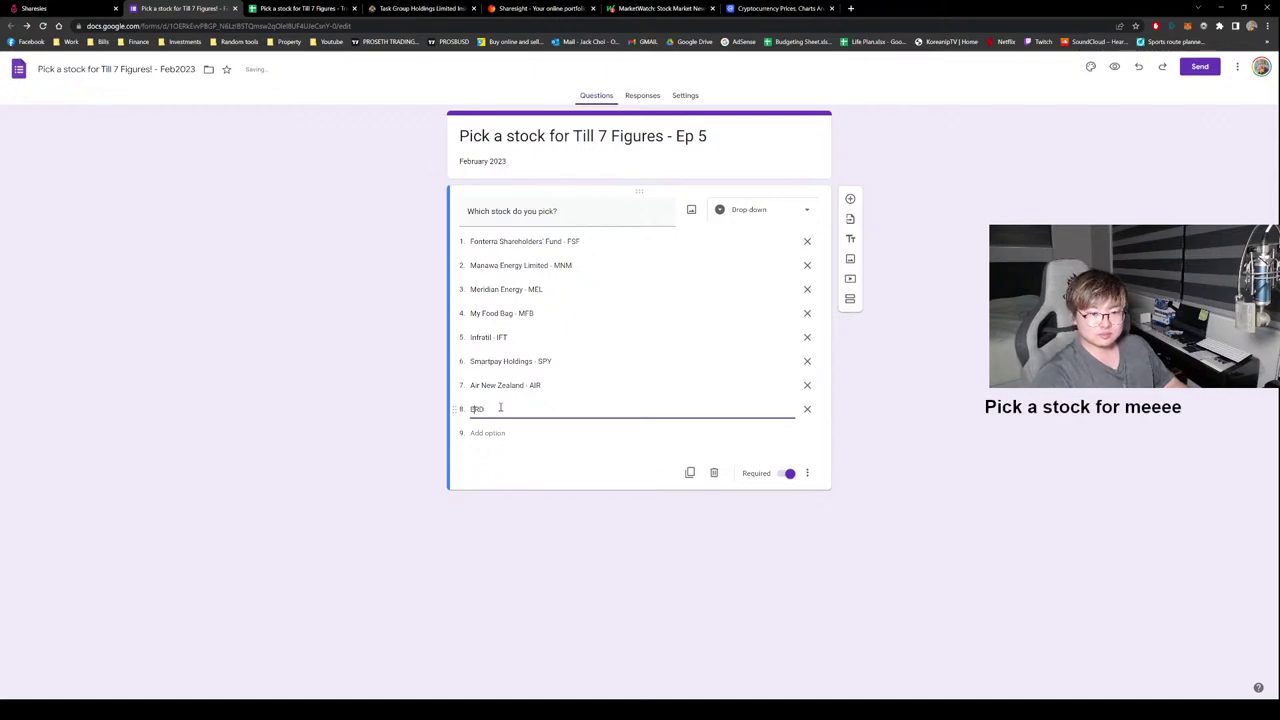
{"action": "type", "text": "ERoad -"}
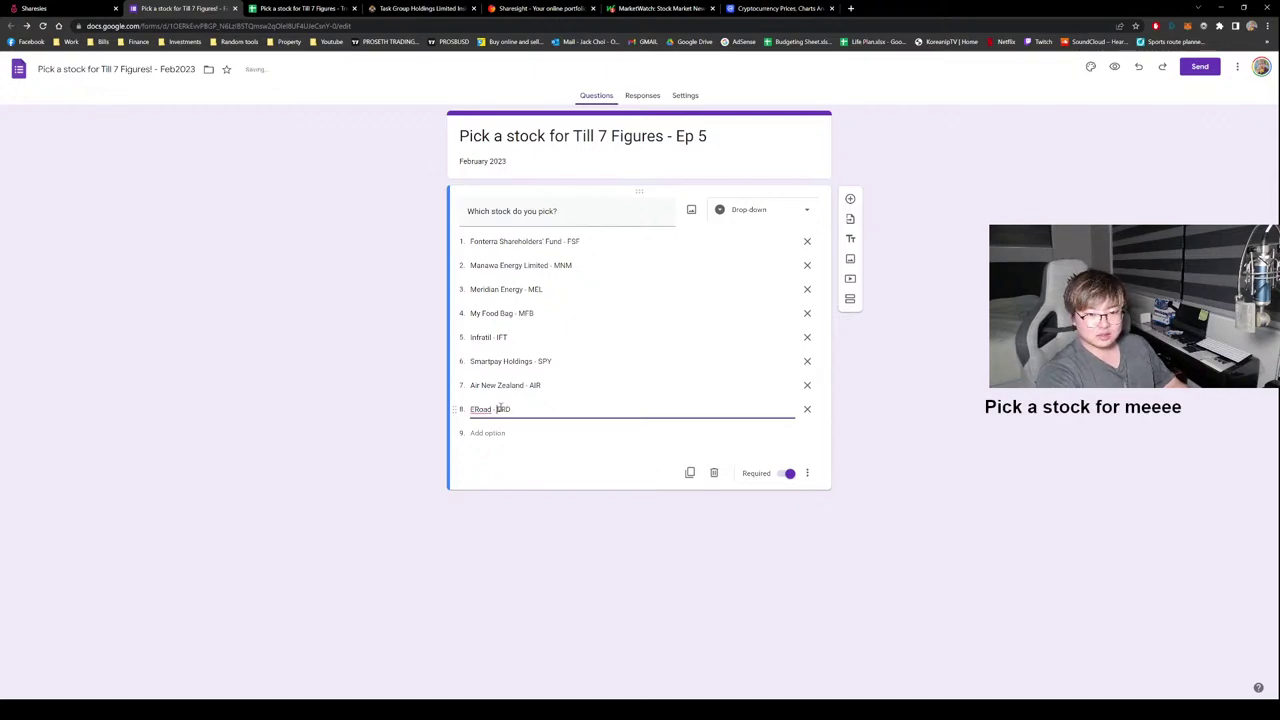
{"action": "key", "text": "BackSpace"}
{"action": "key", "text": "BackSpace"}
{"action": "key", "text": "BackSpace"}
{"action": "type", "text": "OAD"}
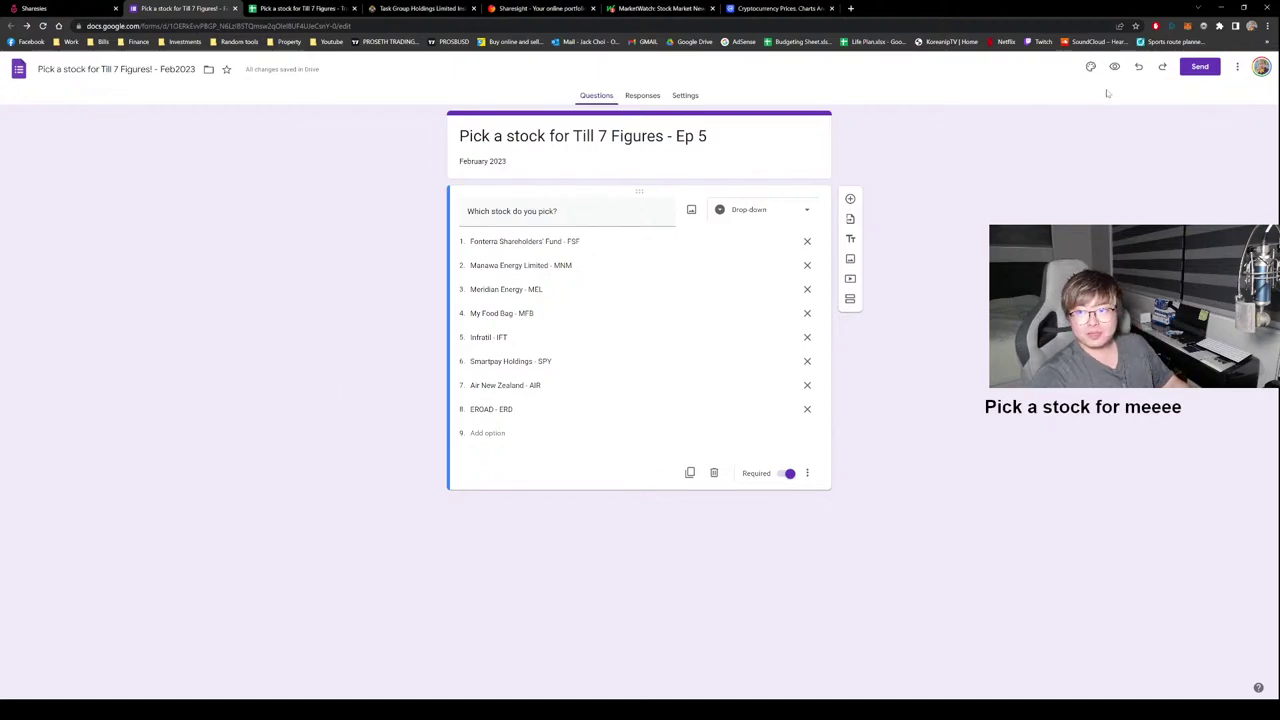
Copy a shortened share link for the form and close the sending dialog.
{"action": "left_click", "coordinate": [1200, 68]}
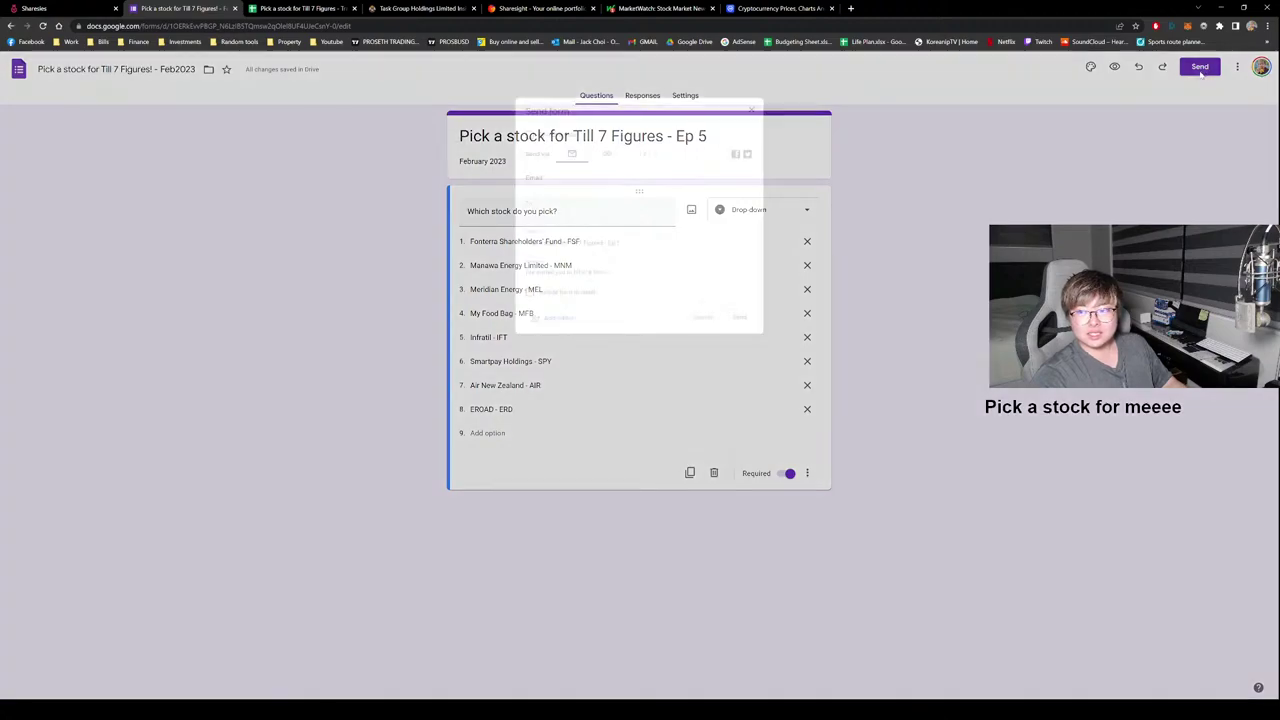
{"action": "left_click", "coordinate": [600, 142]}
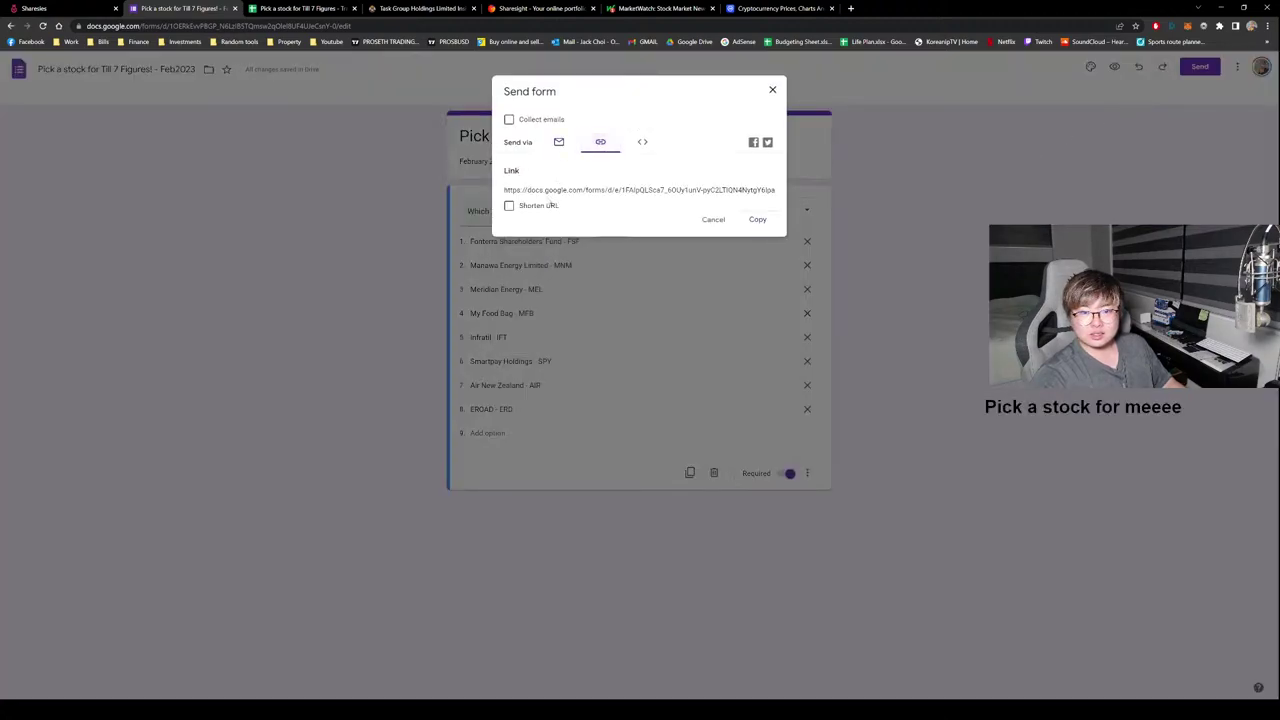
{"action": "left_click", "coordinate": [509, 205]}
{"action": "left_click", "coordinate": [760, 221]}
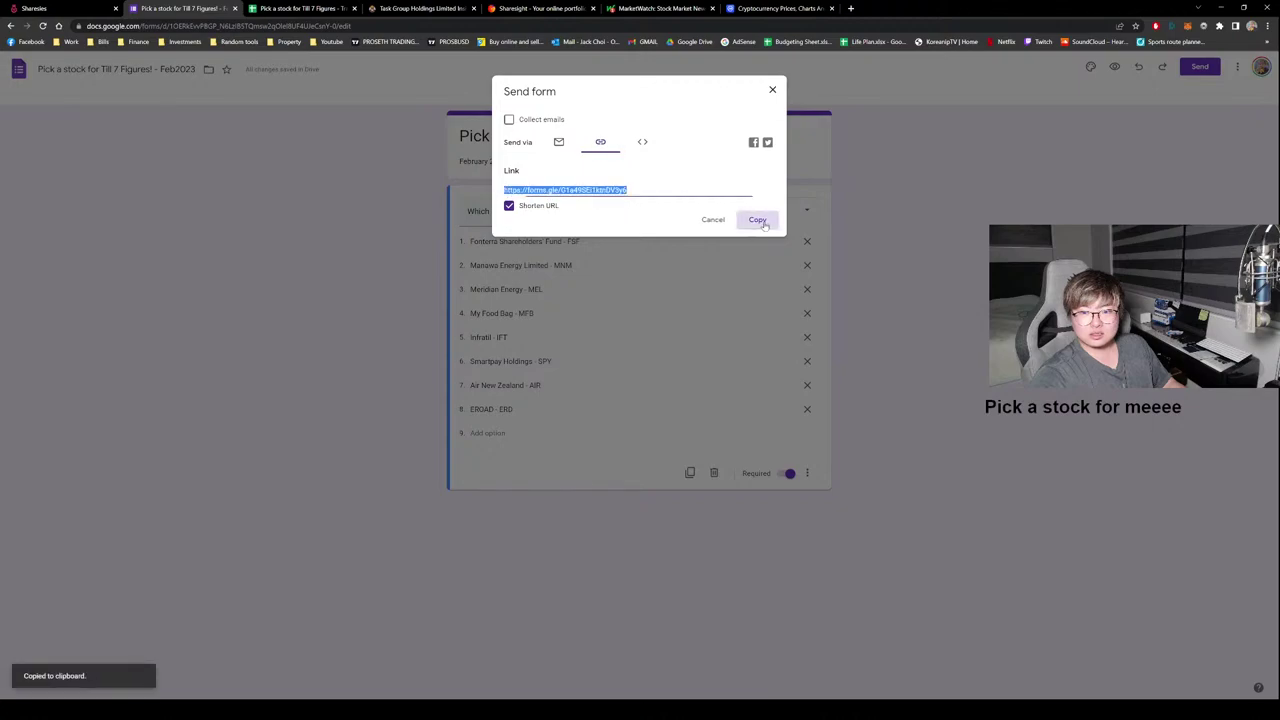
{"action": "left_click", "coordinate": [713, 220]}
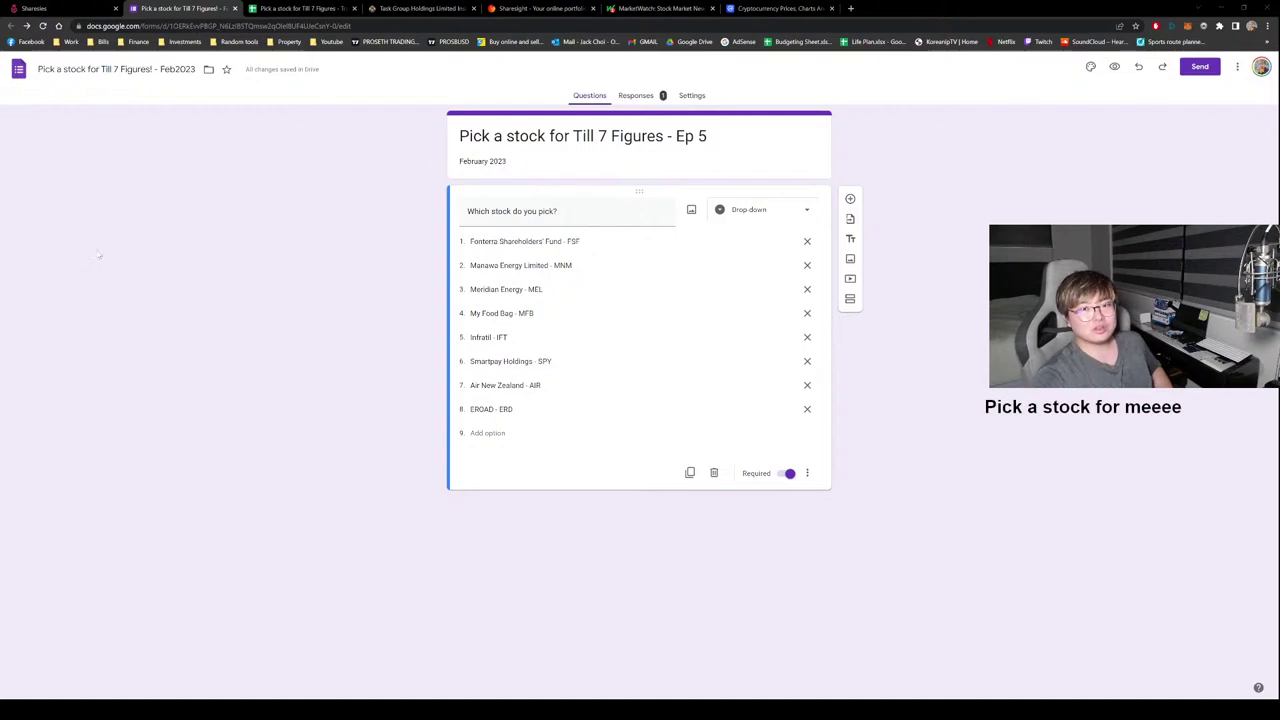
Open the form's response summary and examine the vote share of each stock in the pie chart.
{"action": "left_click", "coordinate": [636, 95]}
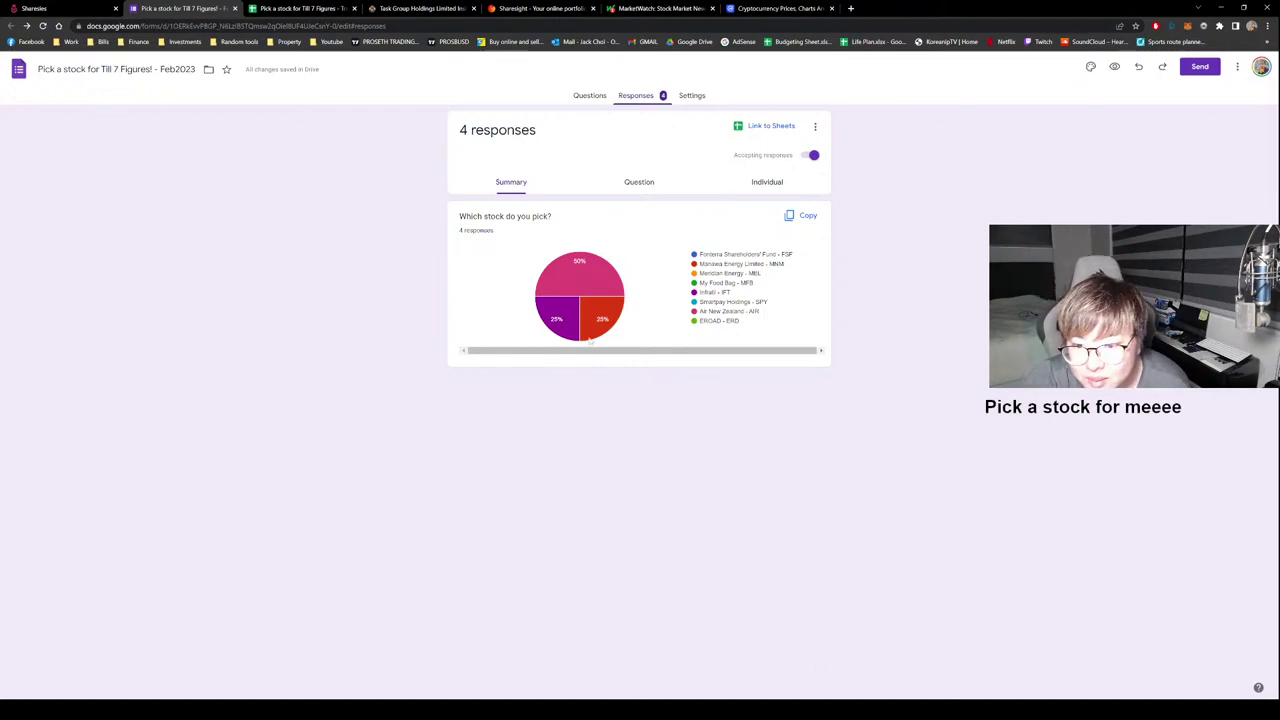
{"action": "mouse_move", "coordinate": [577, 276]}
{"action": "mouse_move", "coordinate": [570, 322]}
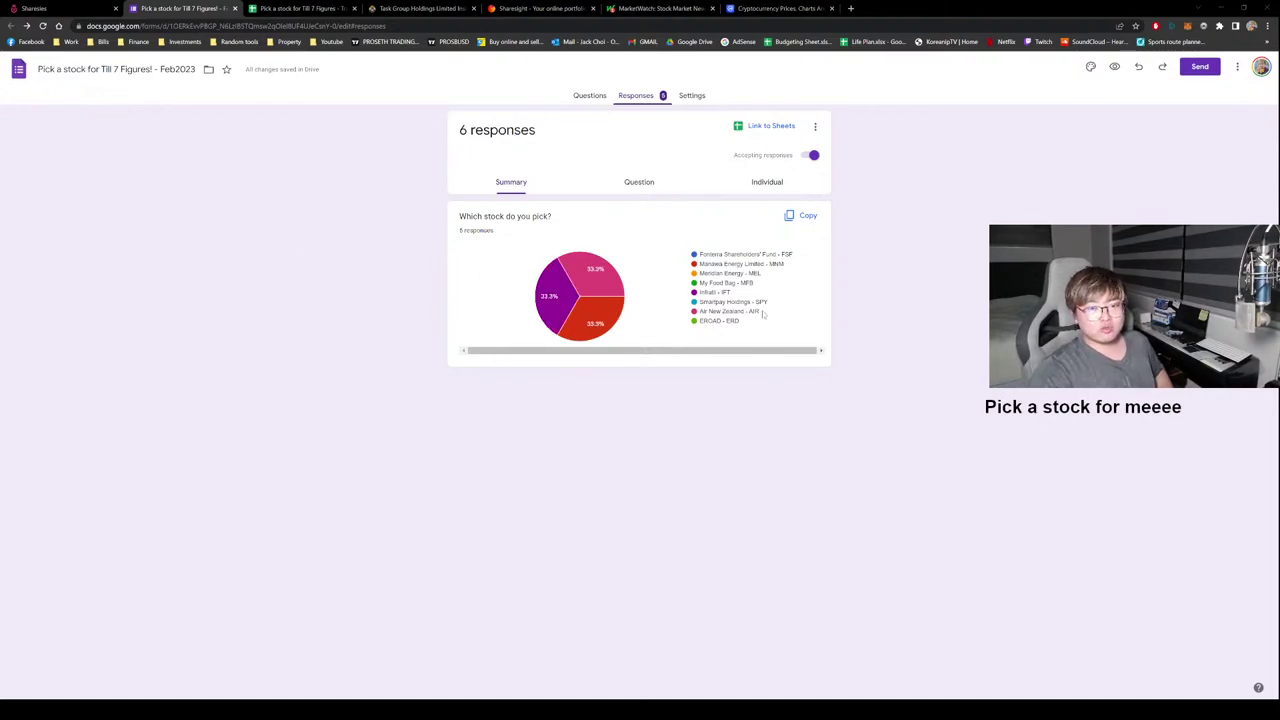
{"action": "mouse_move", "coordinate": [610, 292]}
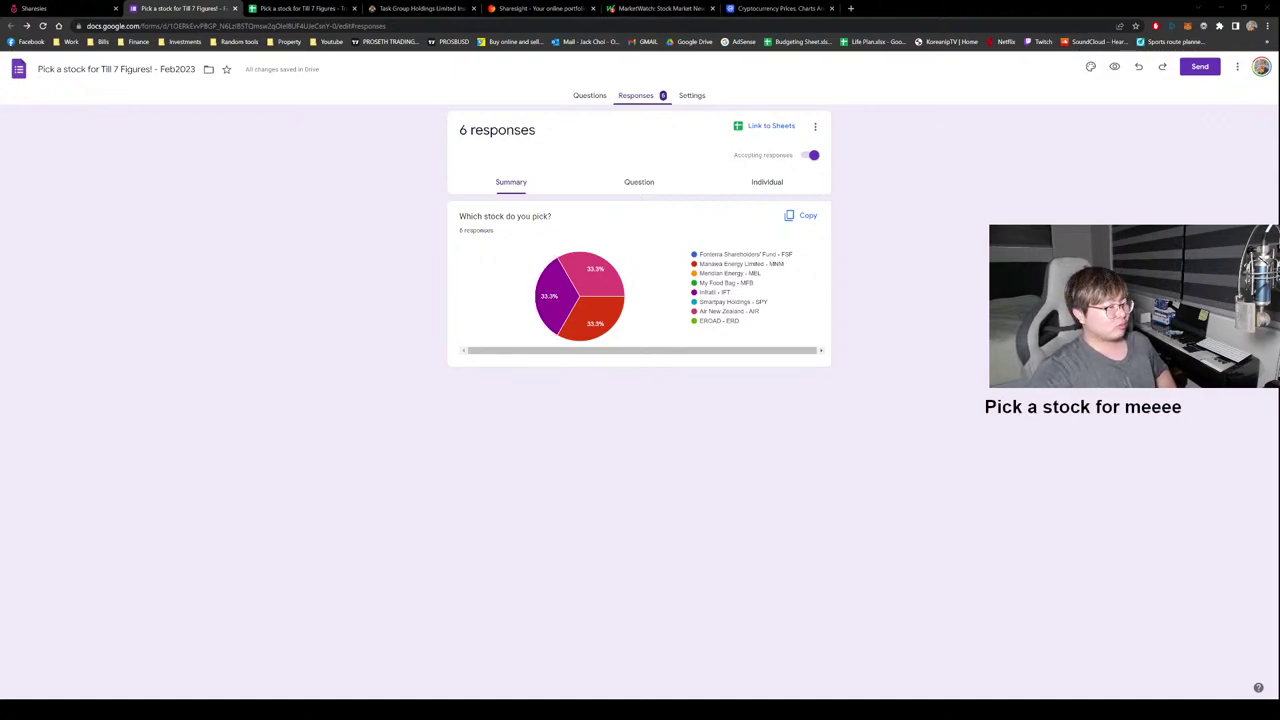
Switch to the tracker spreadsheet and review the Briscoes row's result, the episode 5 row and the rules.
{"action": "left_click", "coordinate": [300, 8]}
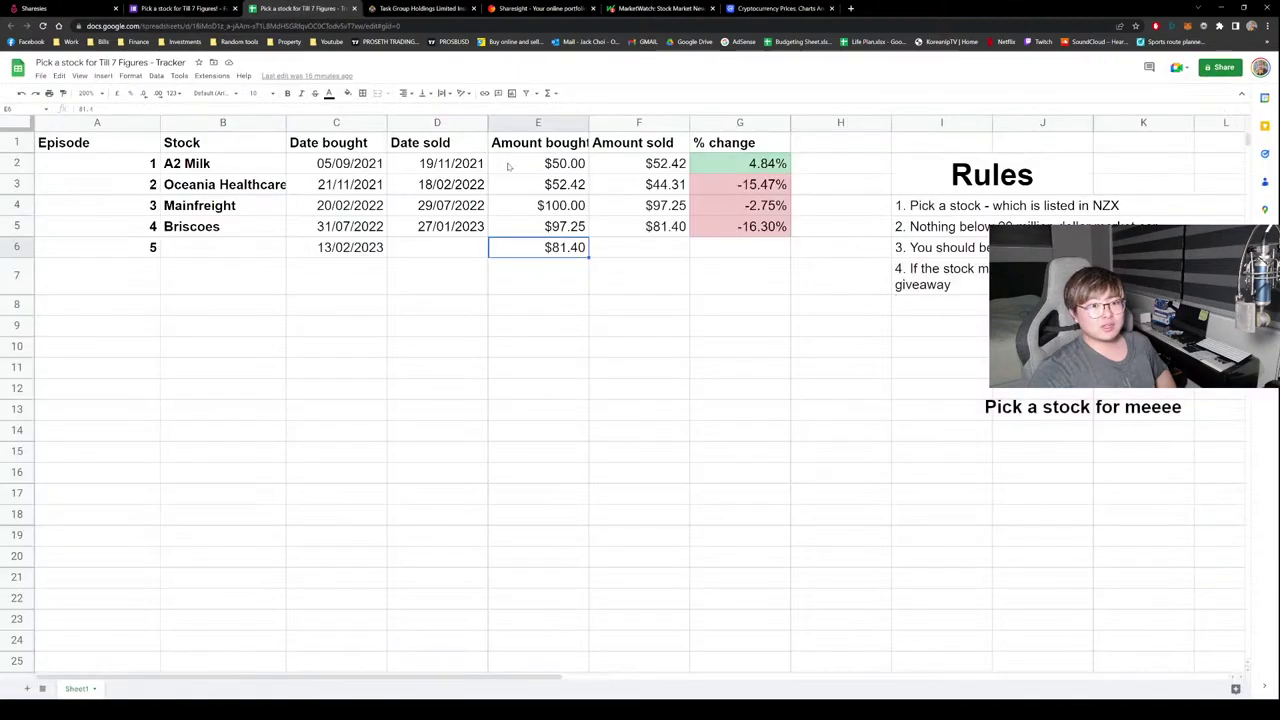
{"action": "left_click", "coordinate": [207, 230]}
{"action": "left_click", "coordinate": [745, 228]}
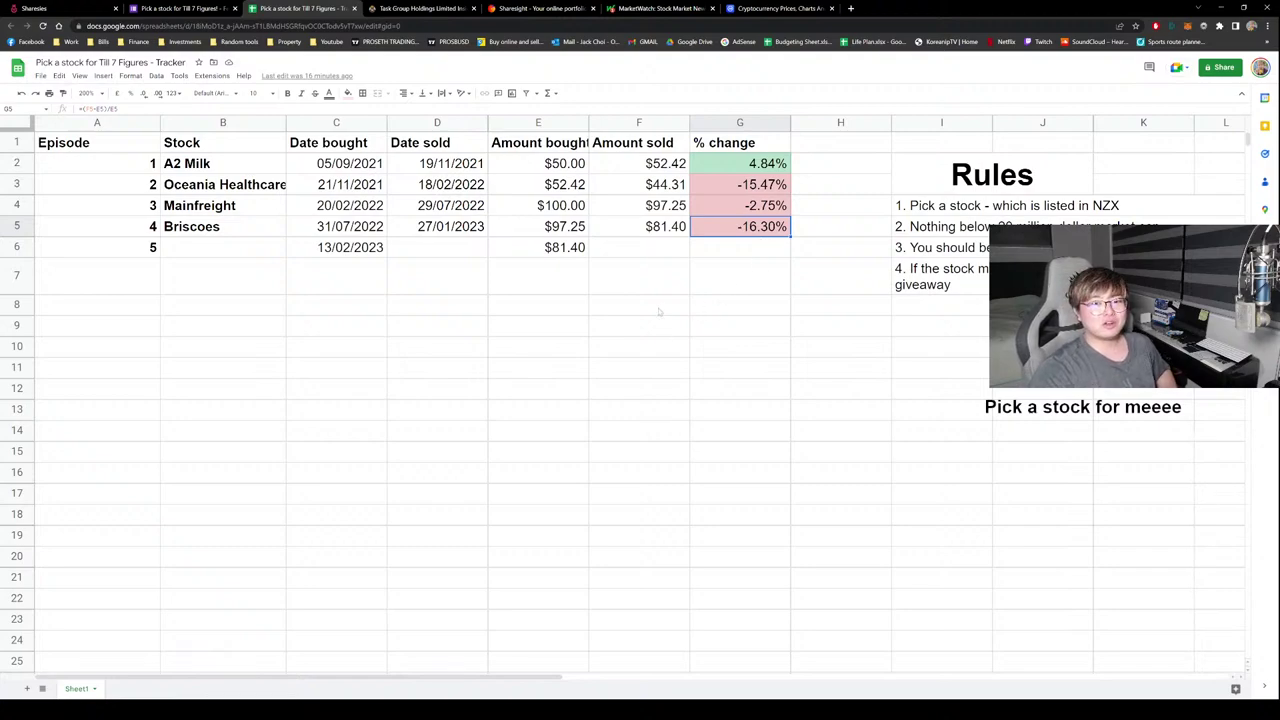
{"action": "left_click", "coordinate": [737, 250]}
{"action": "left_click", "coordinate": [740, 235]}
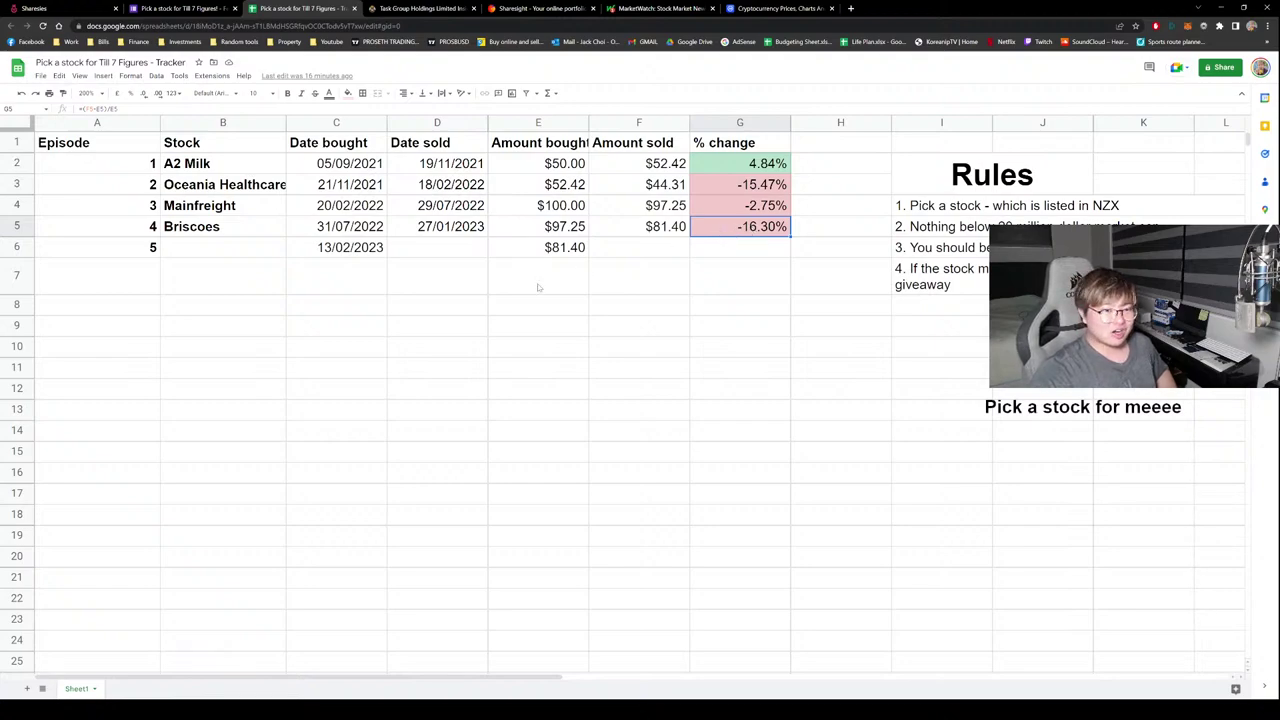
{"action": "left_click", "coordinate": [983, 233]}
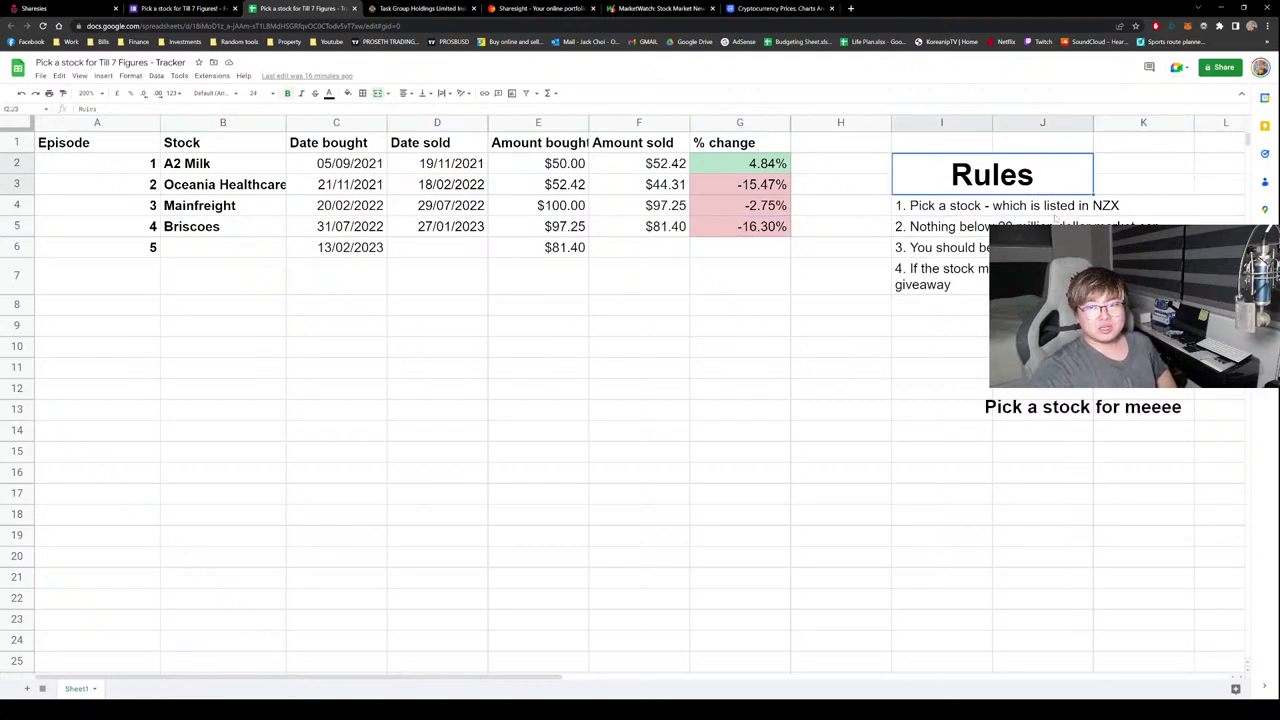
{"action": "left_click_drag", "start_coordinate": [1035, 196], "coordinate": [960, 475]}
{"action": "left_click", "coordinate": [941, 493]}
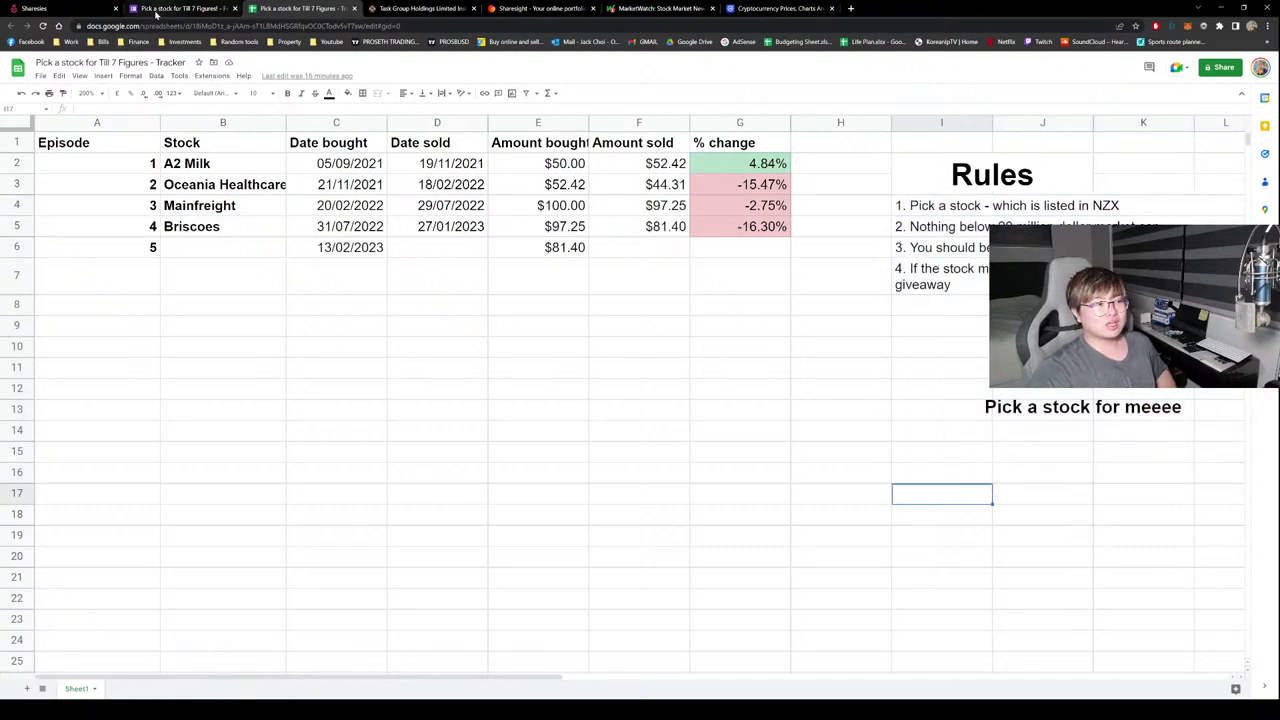
{"action": "left_click", "coordinate": [665, 226]}
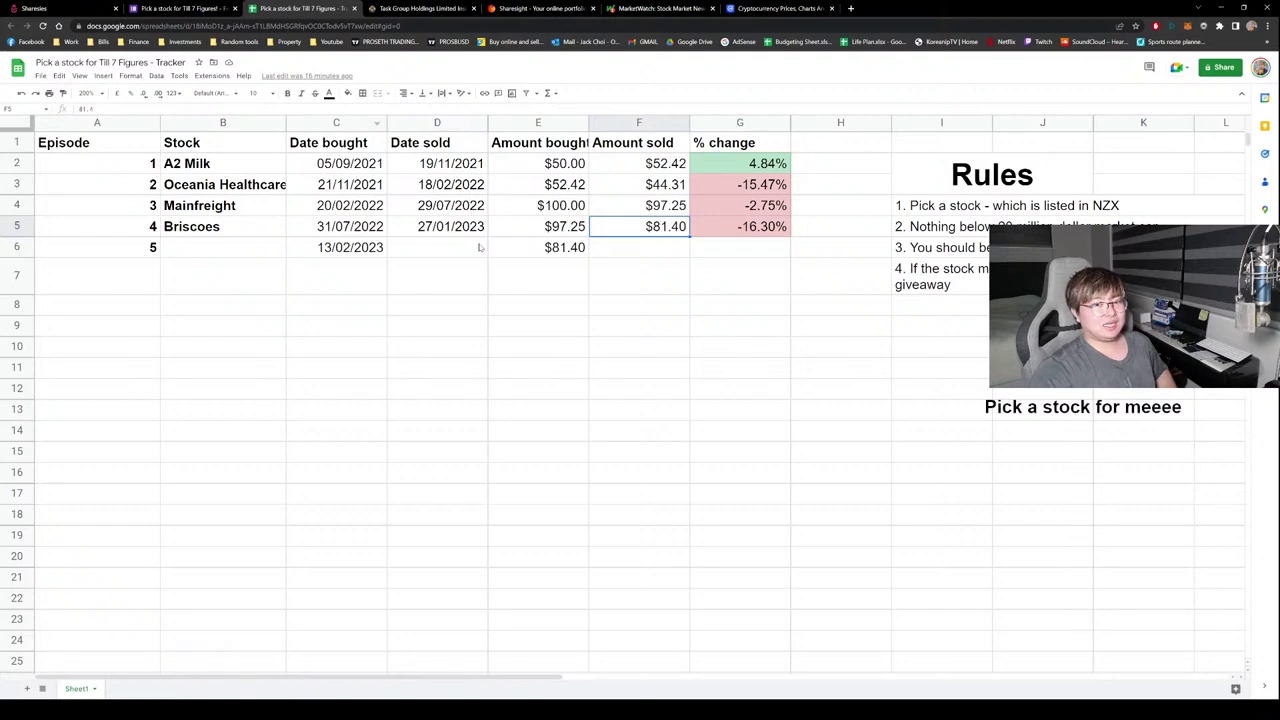
Return to the form's response summary and check the vote split and number of responses.
{"action": "left_click", "coordinate": [195, 12]}
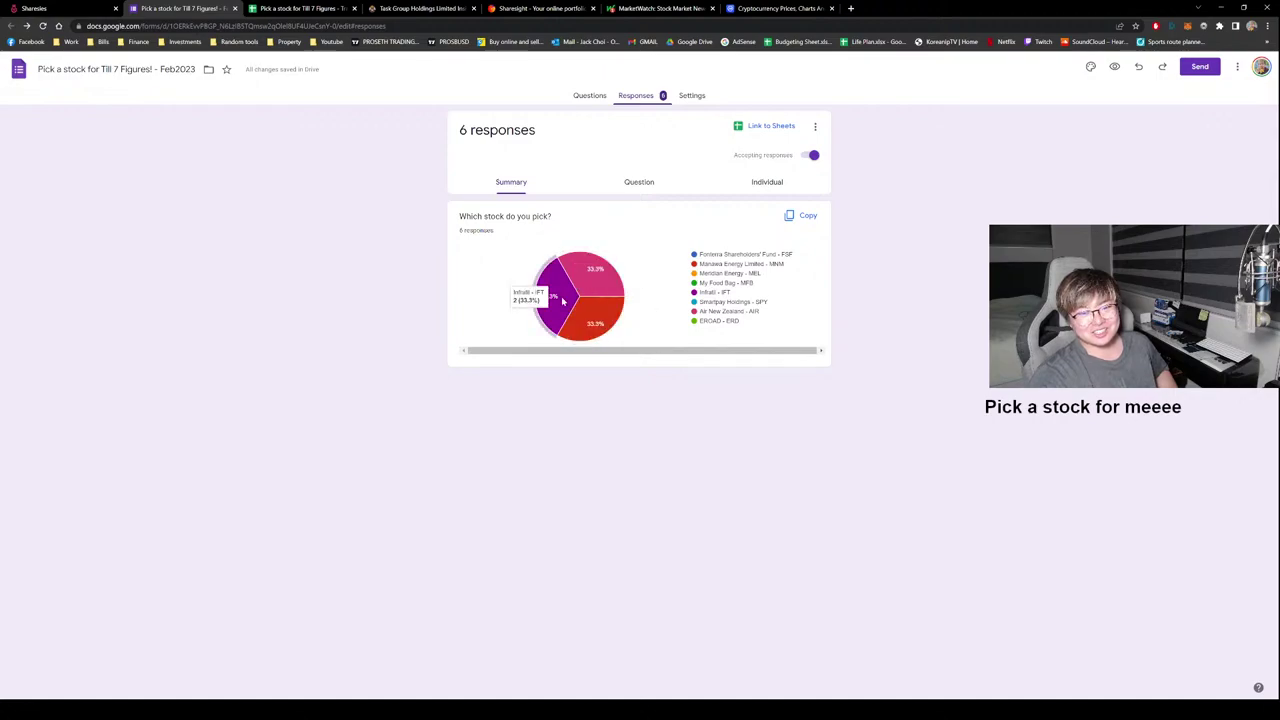
{"action": "left_click_drag", "start_coordinate": [460, 130], "coordinate": [513, 130]}
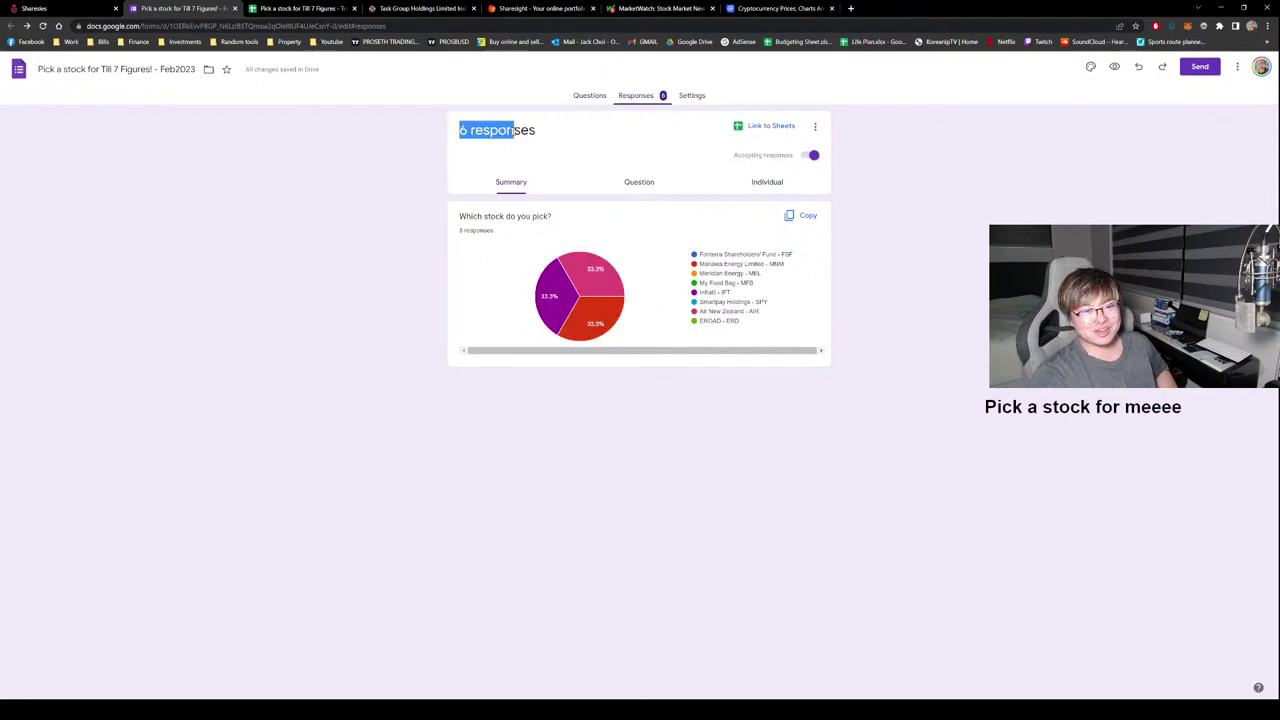
{"action": "left_click", "coordinate": [544, 140]}
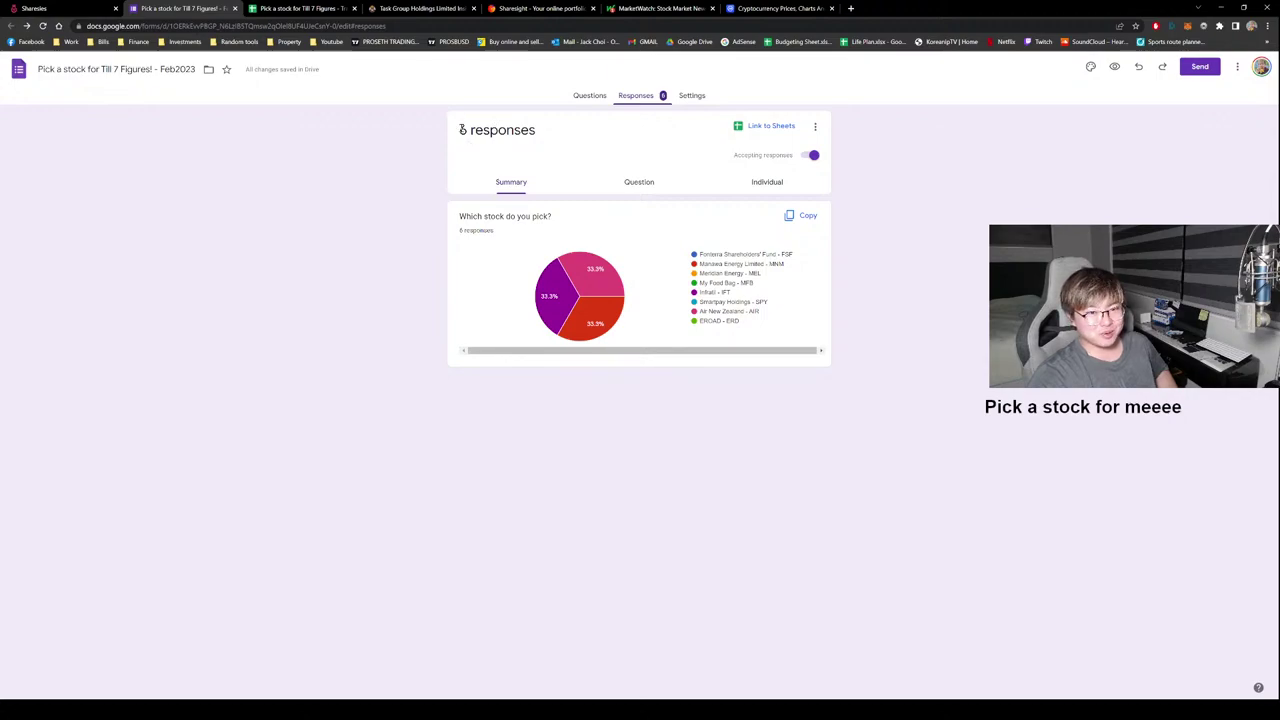
{"action": "triple_click", "coordinate": [463, 130]}
{"action": "double_click", "coordinate": [463, 130]}
{"action": "left_click", "coordinate": [463, 130]}
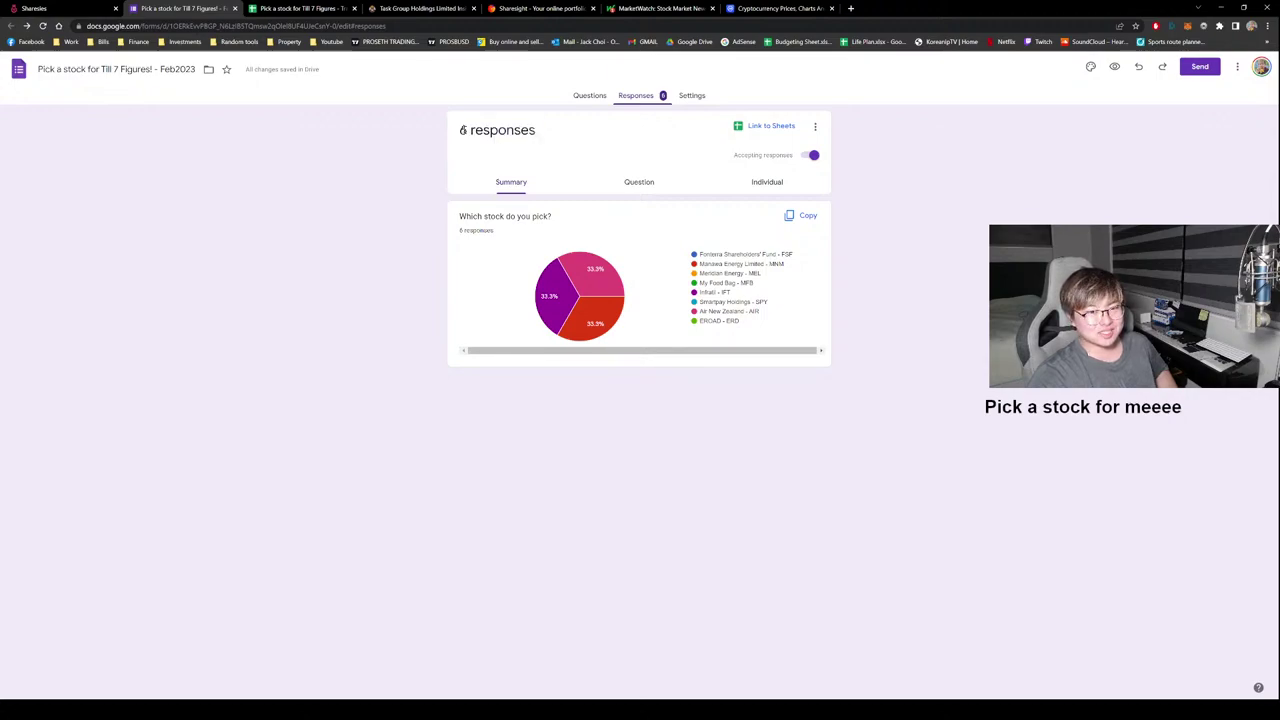
{"action": "triple_click", "coordinate": [463, 130]}
{"action": "left_click_drag", "start_coordinate": [463, 130], "coordinate": [490, 130]}
{"action": "triple_click", "coordinate": [463, 130]}
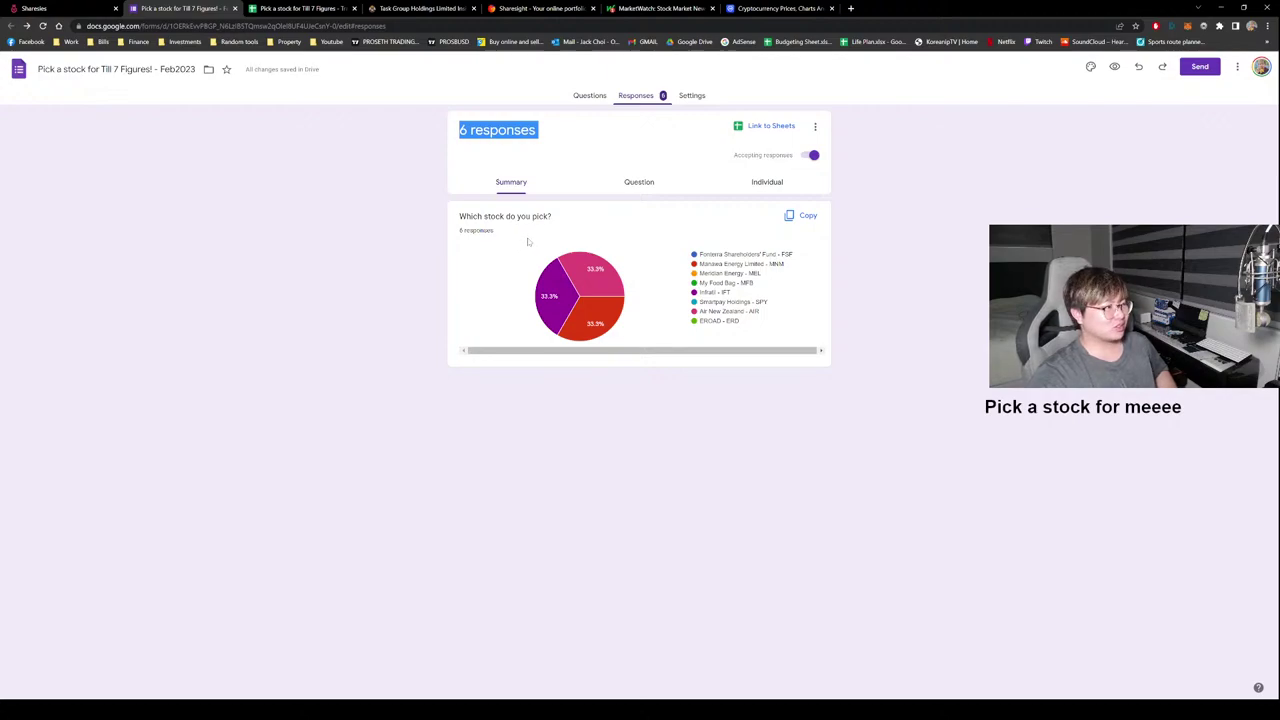
{"action": "left_click", "coordinate": [927, 304]}
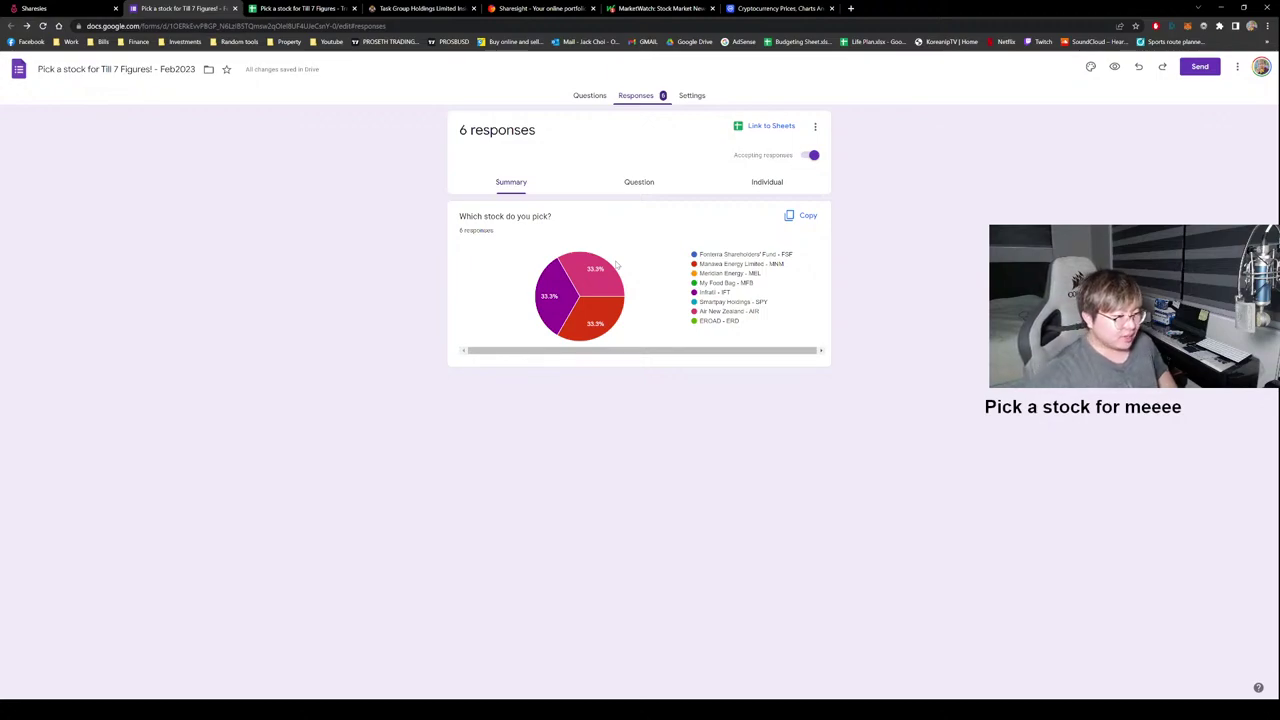
Inspect the slices of the form's vote pie chart, including Manawa Energy Limited, and close the form.
{"action": "mouse_move", "coordinate": [603, 282]}
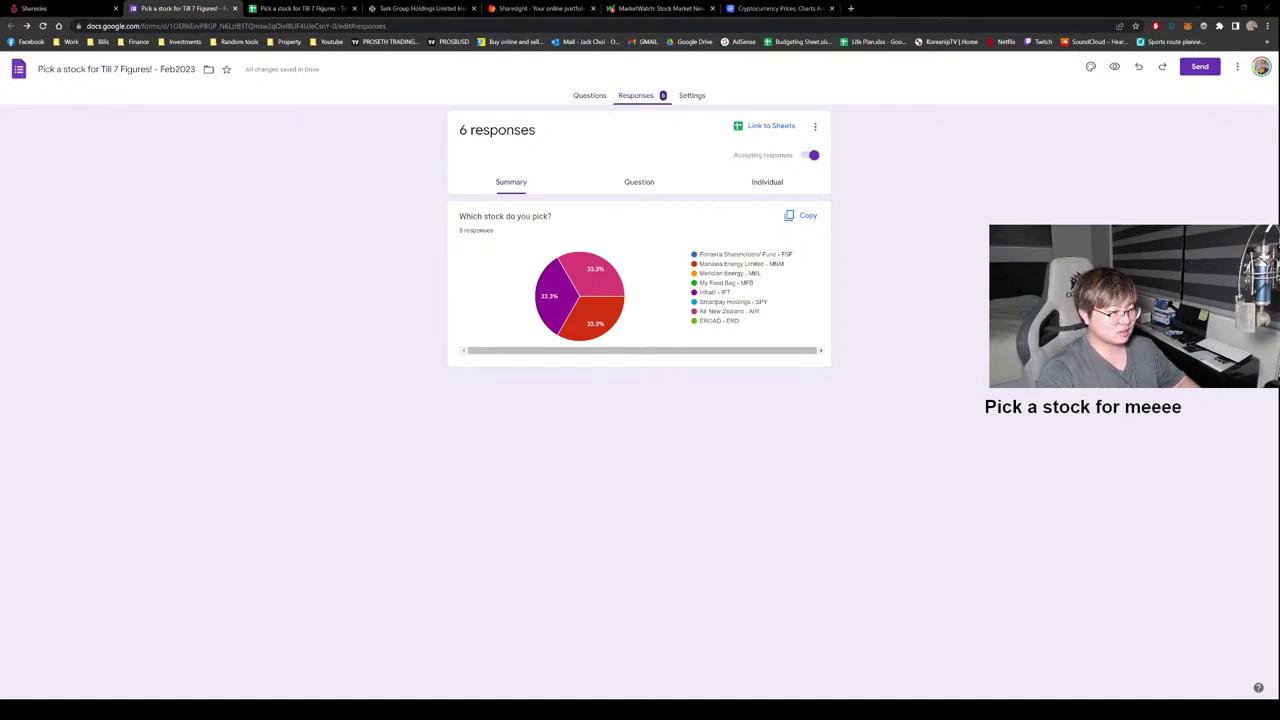
{"action": "mouse_move", "coordinate": [583, 337]}
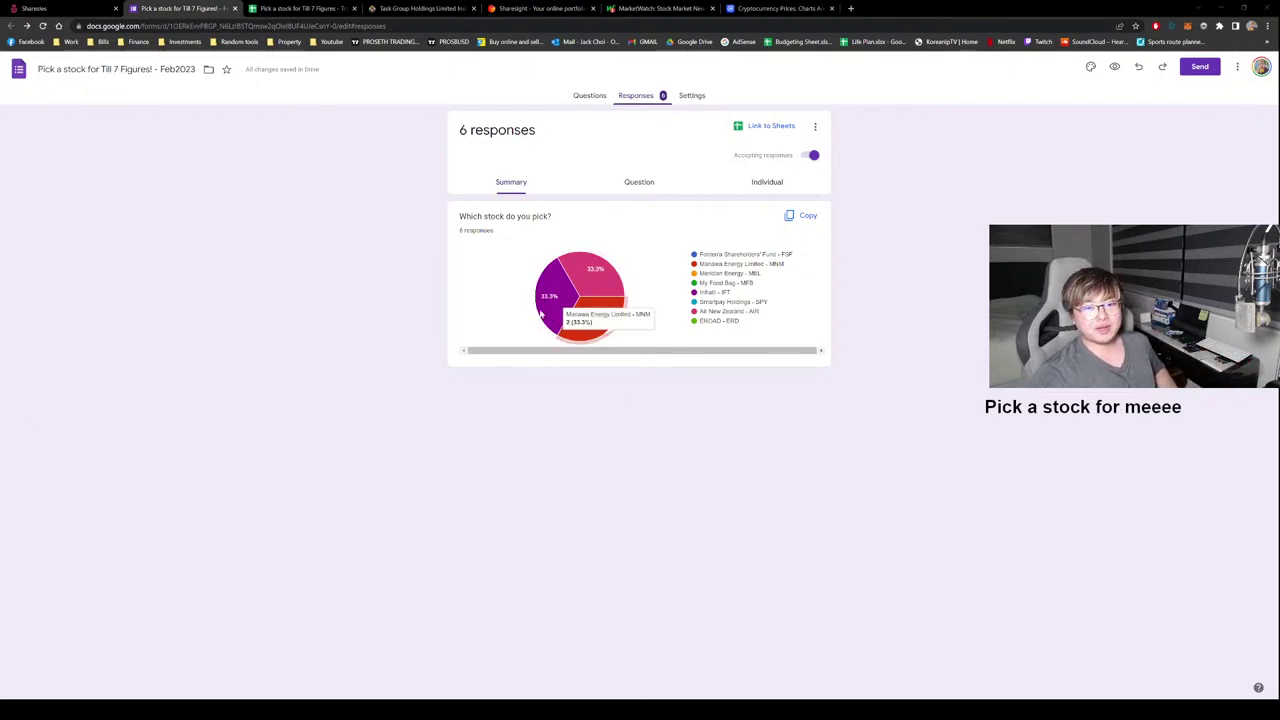
{"action": "left_click", "coordinate": [235, 8]}
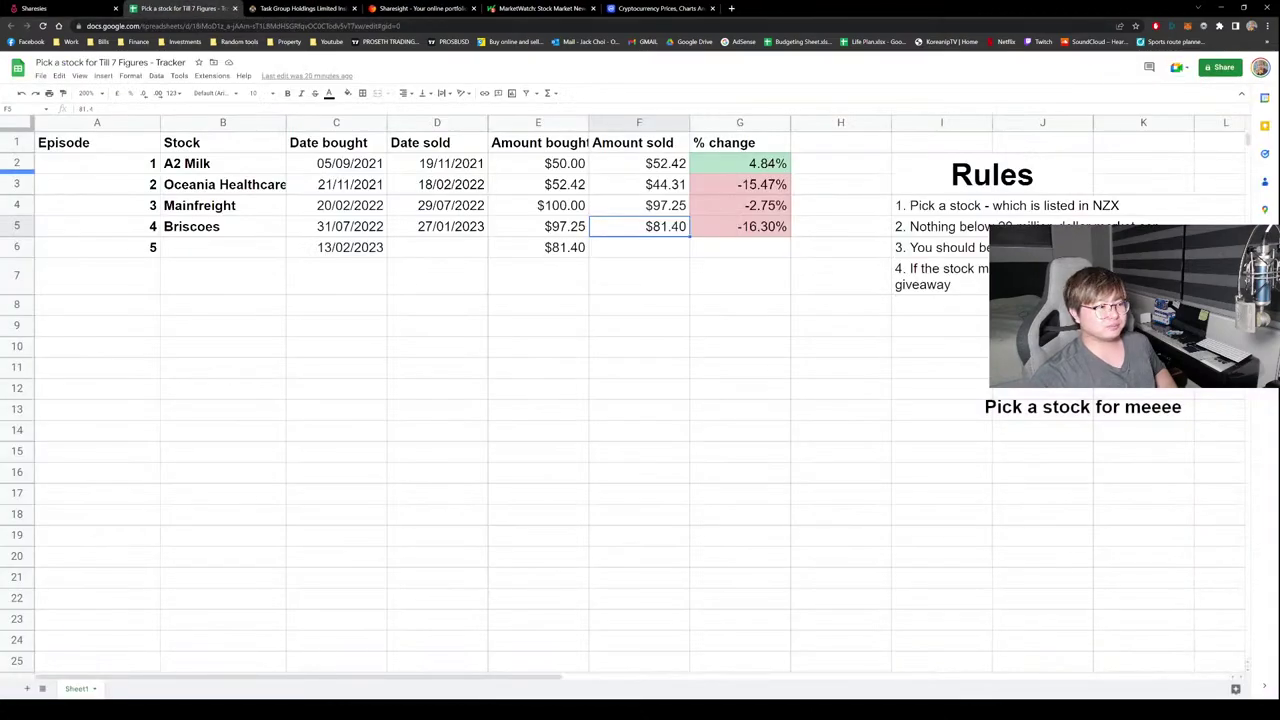
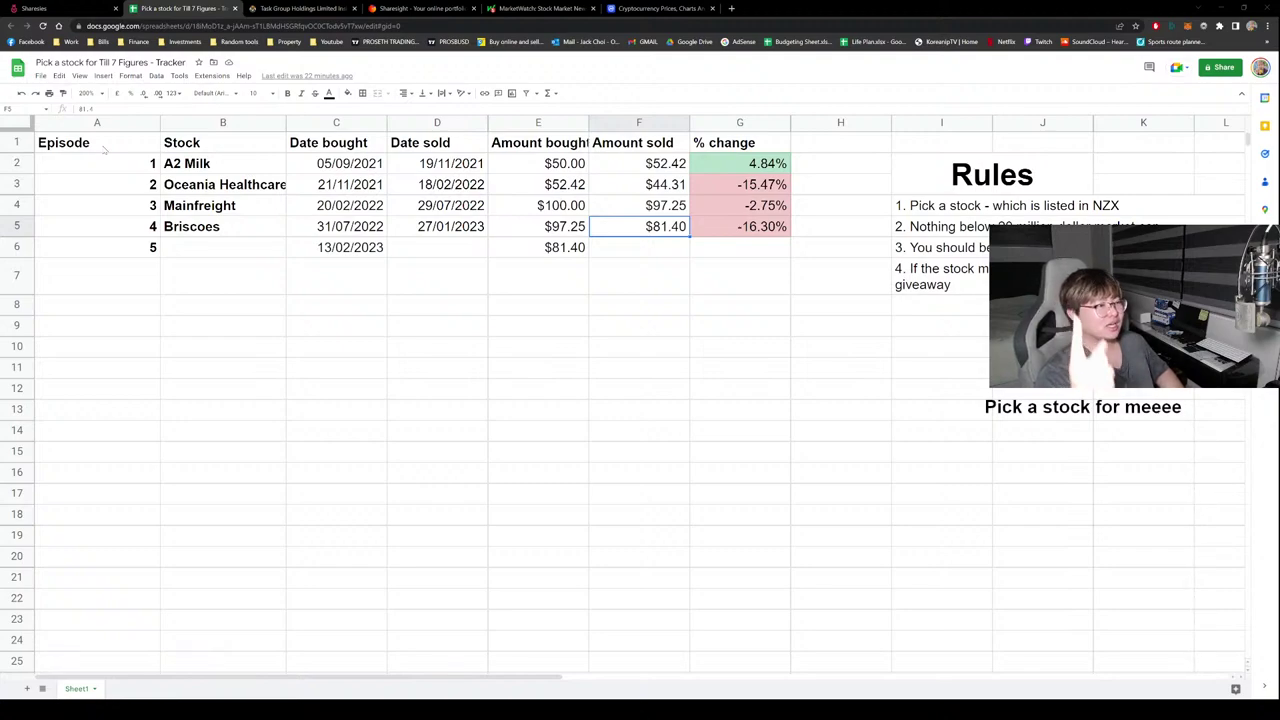
Switch to Sharesies, search for "air", open the NZX-listed Air New Zealand and view its one-year price chart.
{"action": "left_click", "coordinate": [50, 8]}
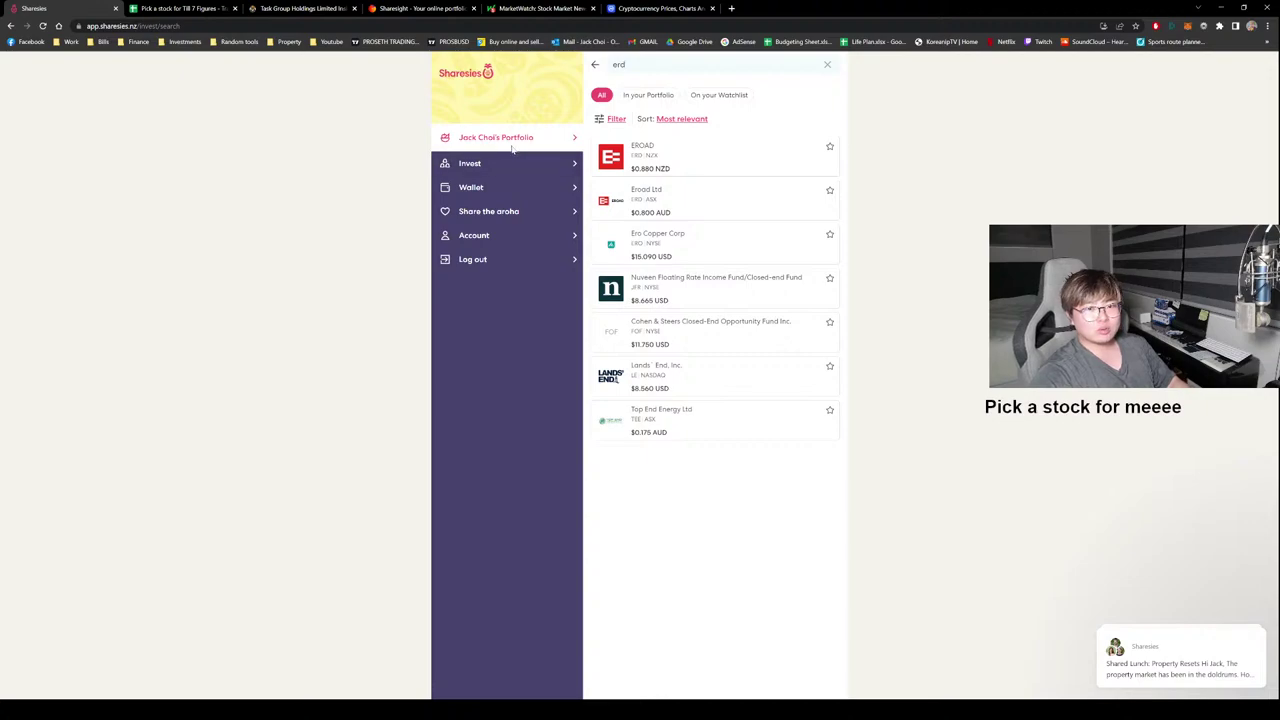
{"action": "triple_click", "coordinate": [678, 84]}
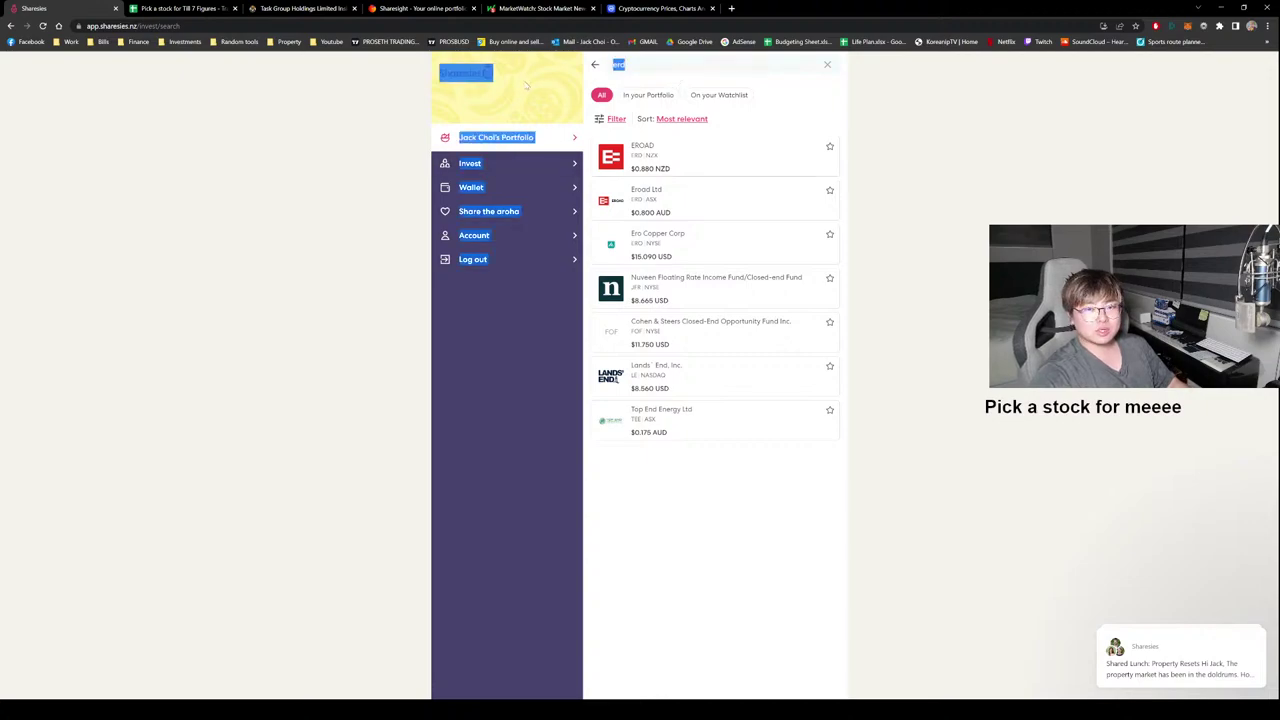
{"action": "double_click", "coordinate": [693, 67]}
{"action": "type", "text": "air"}
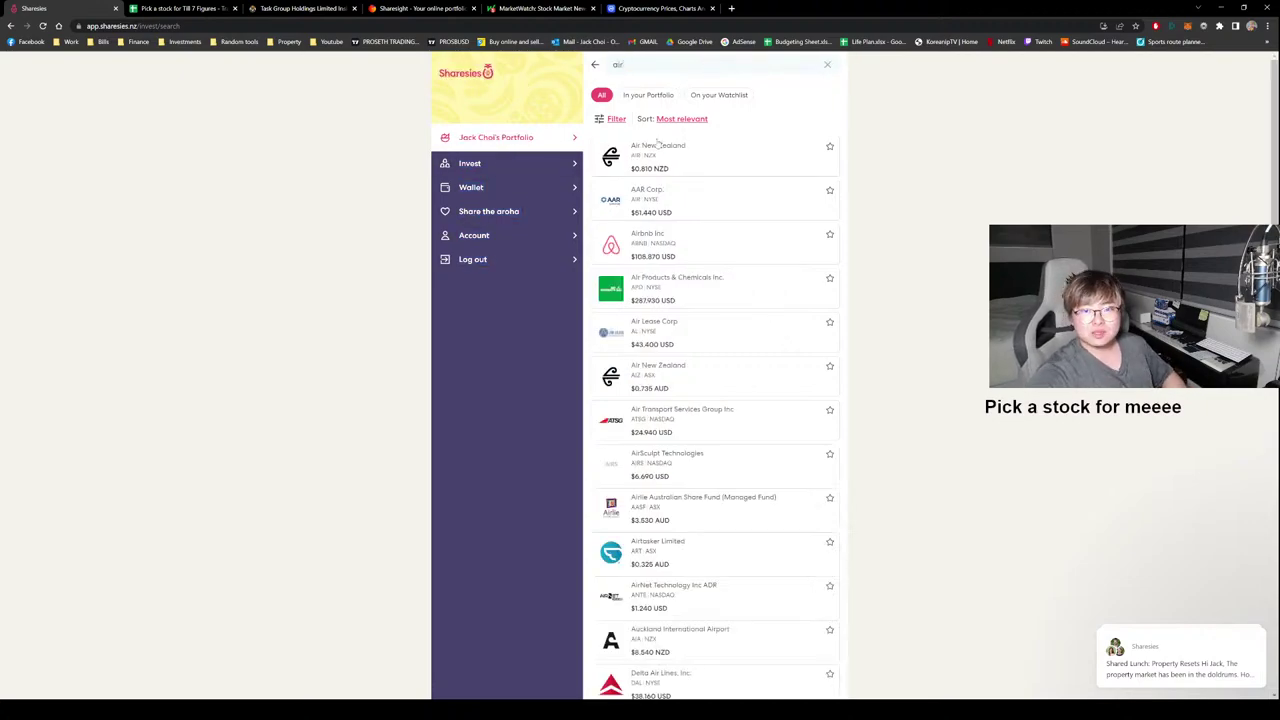
{"action": "left_click", "coordinate": [648, 150]}
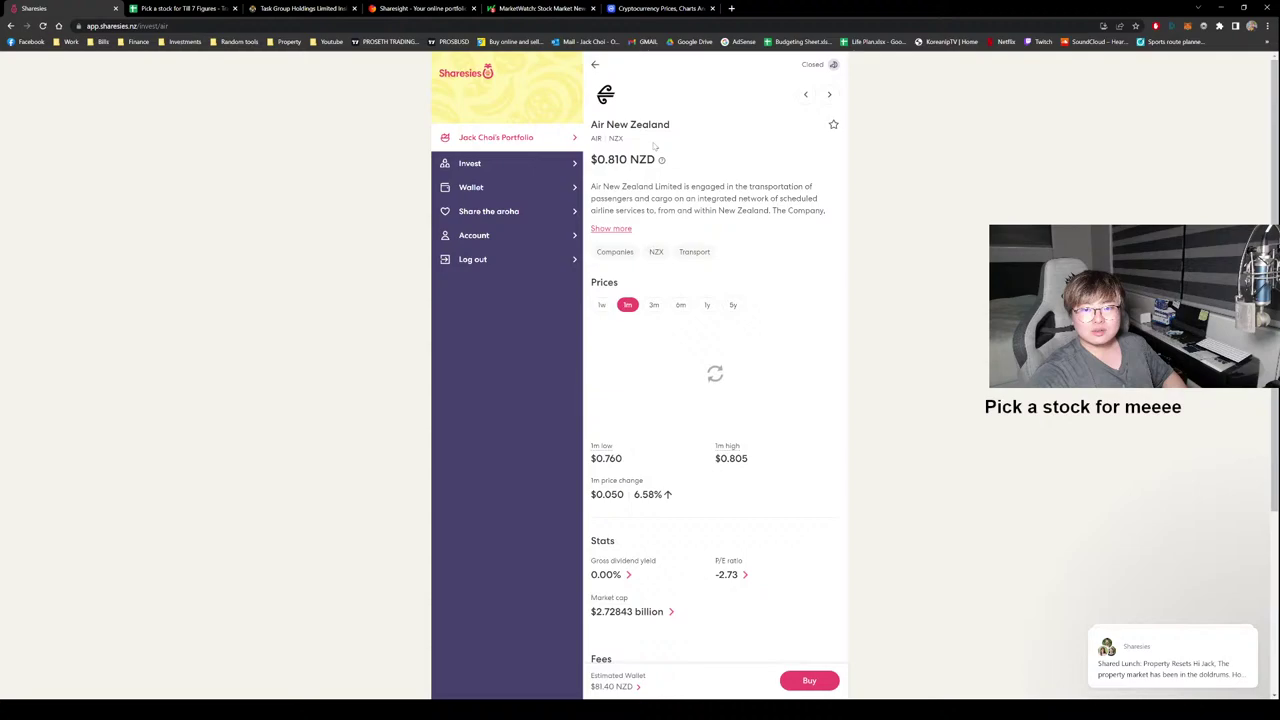
{"action": "left_click", "coordinate": [707, 304]}
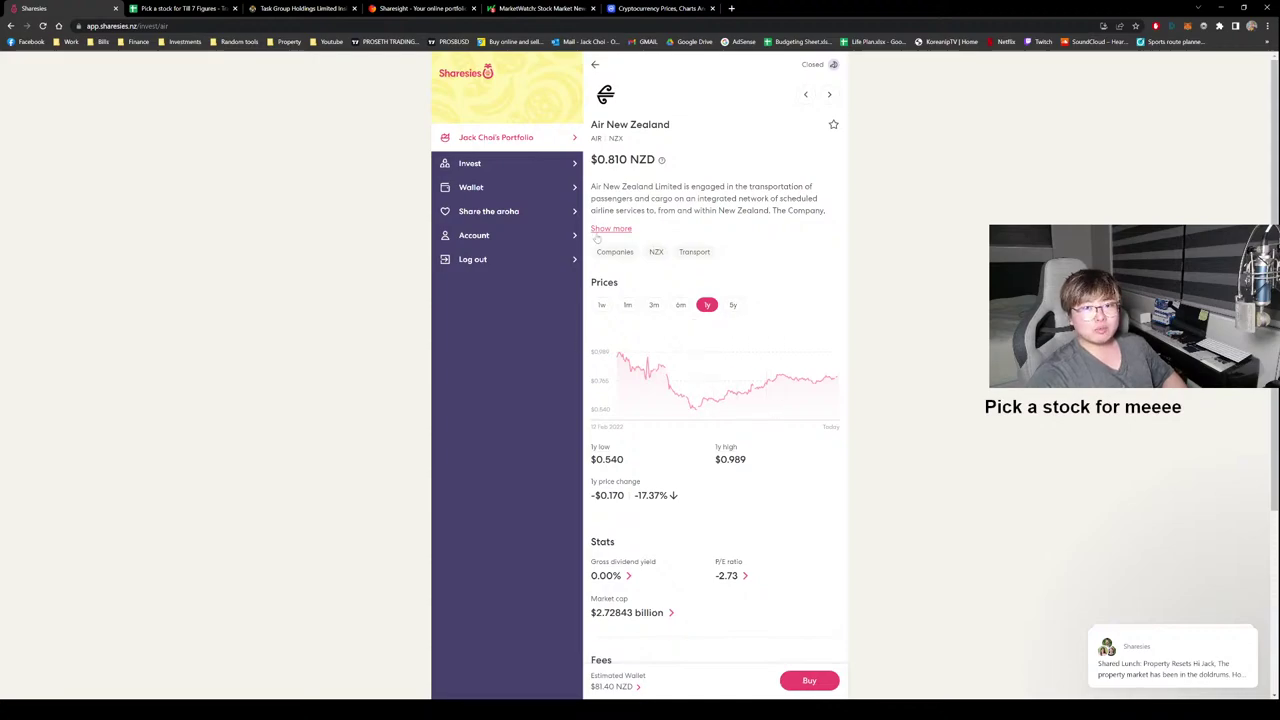
Search all investments for "infrat", open the NZX-listed Infratil and view its one-year price chart.
{"action": "left_click", "coordinate": [481, 163]}
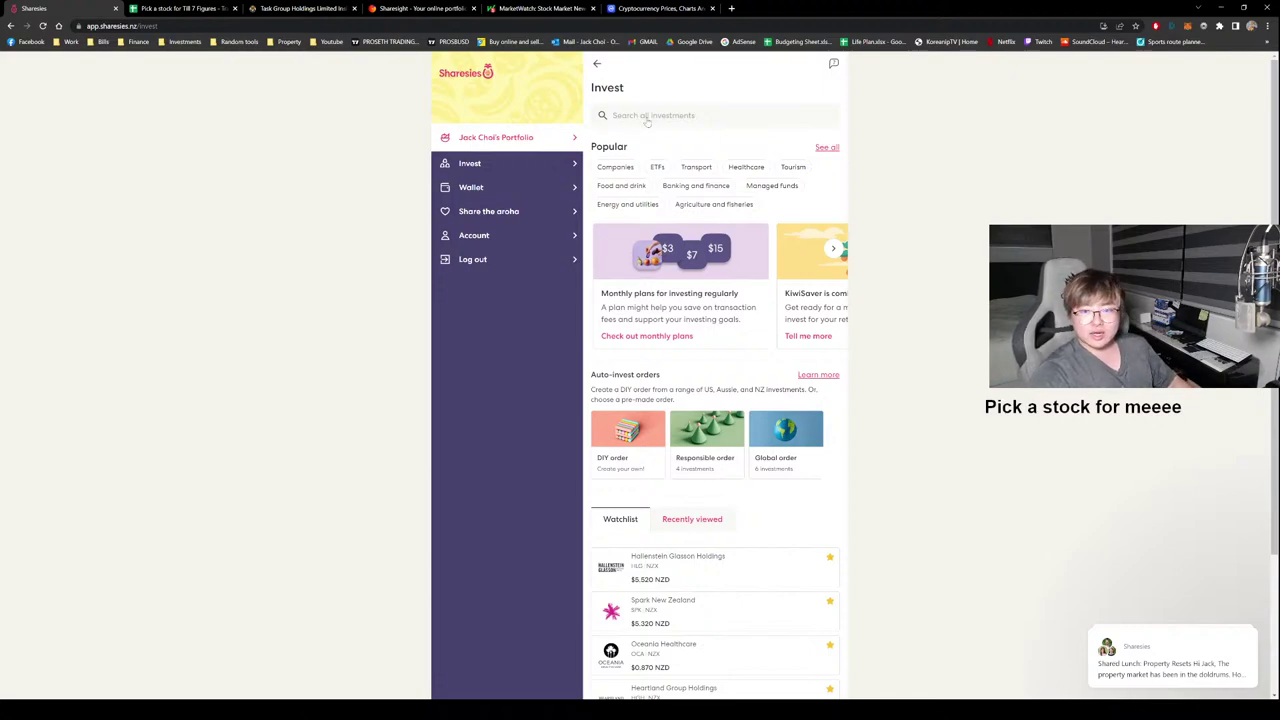
{"action": "left_click", "coordinate": [637, 118]}
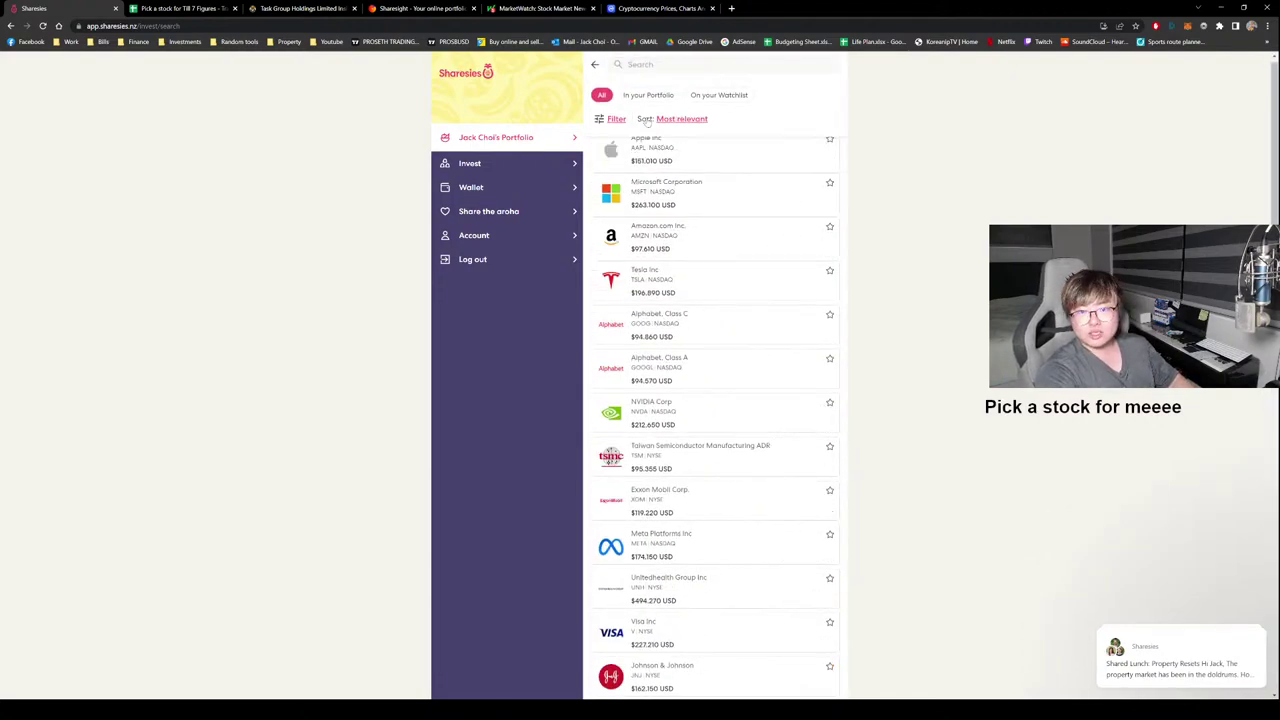
{"action": "type", "text": "infra"}
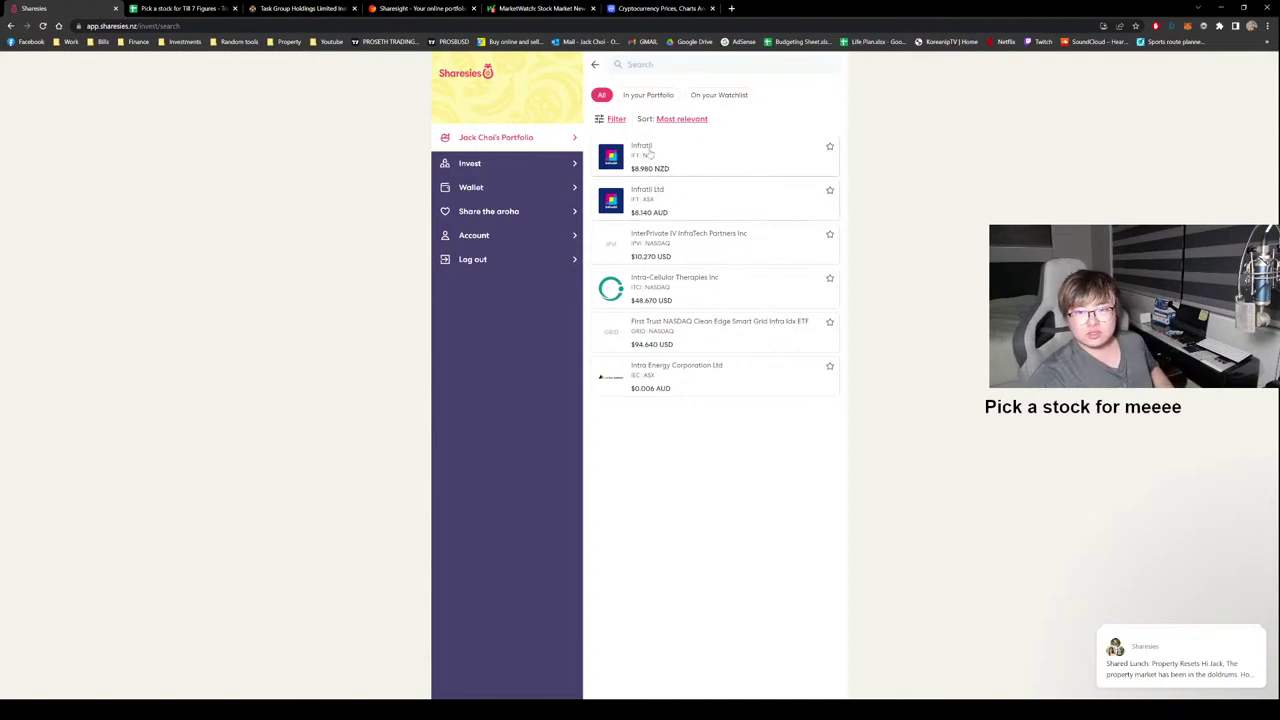
{"action": "left_click", "coordinate": [649, 153]}
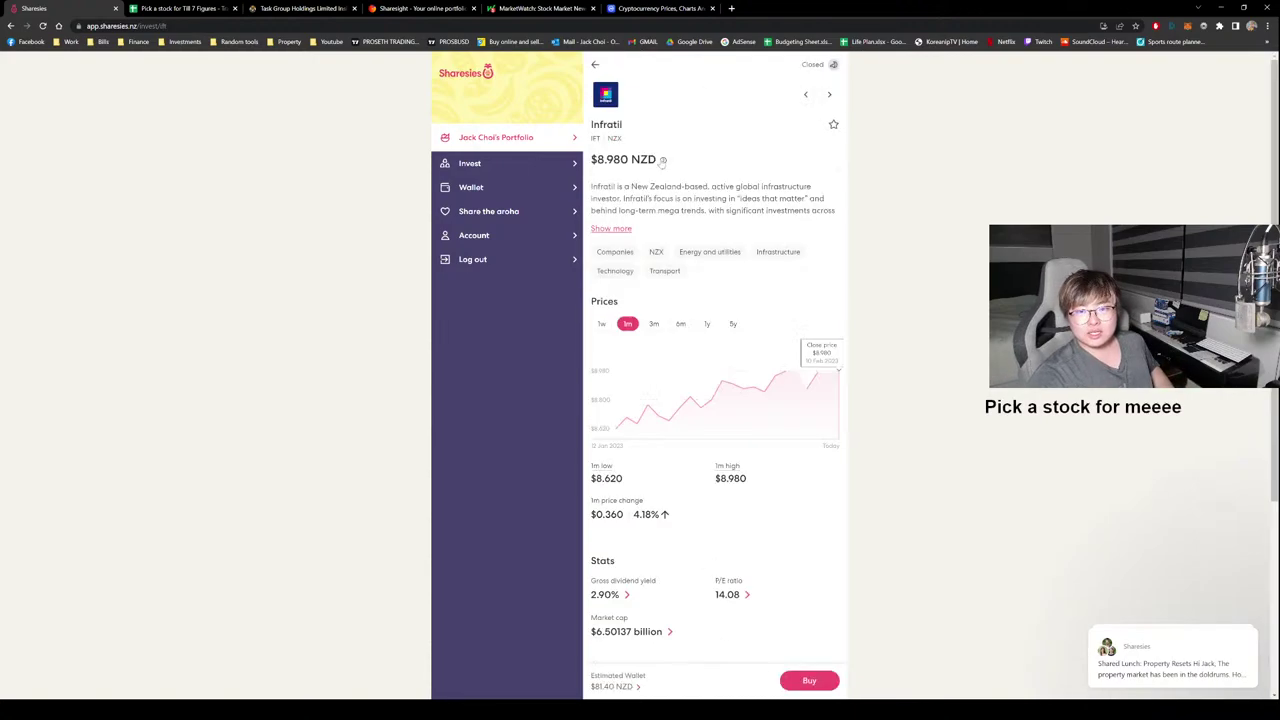
{"action": "left_click", "coordinate": [707, 323]}
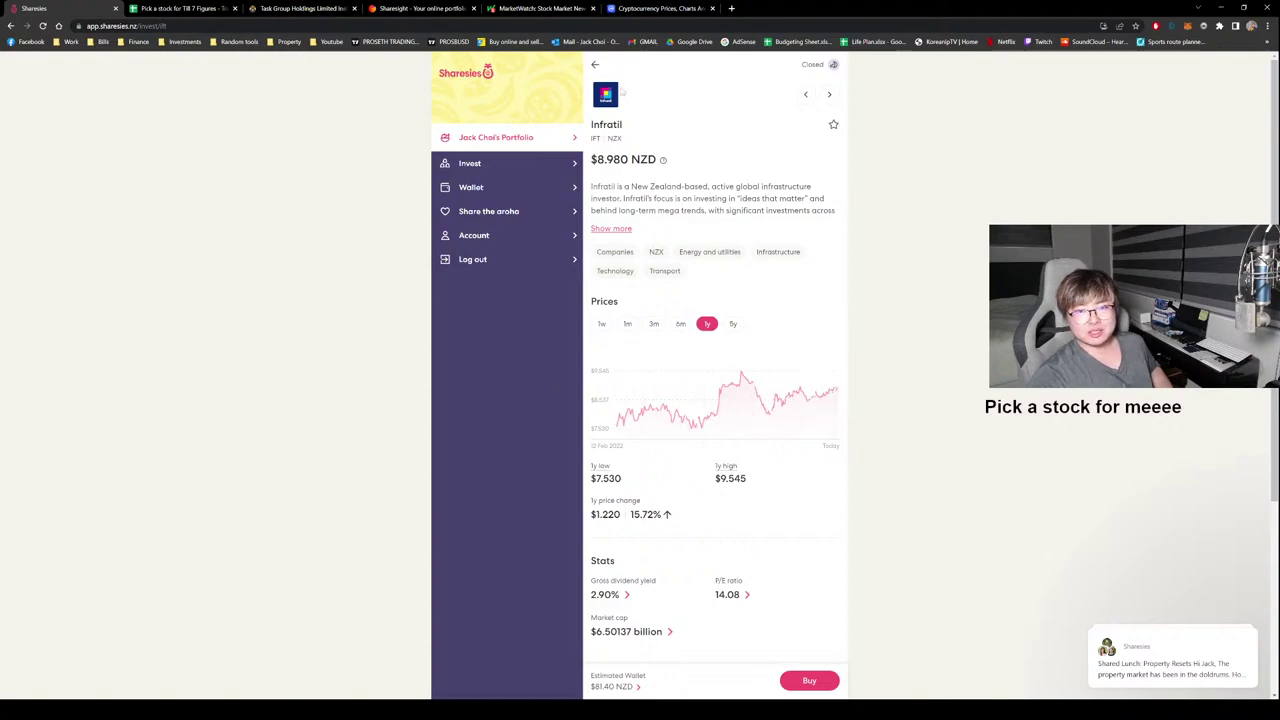
Search for "manawa", open Manawa Energy Limited and view its one-year price chart.
{"action": "left_click", "coordinate": [595, 64]}
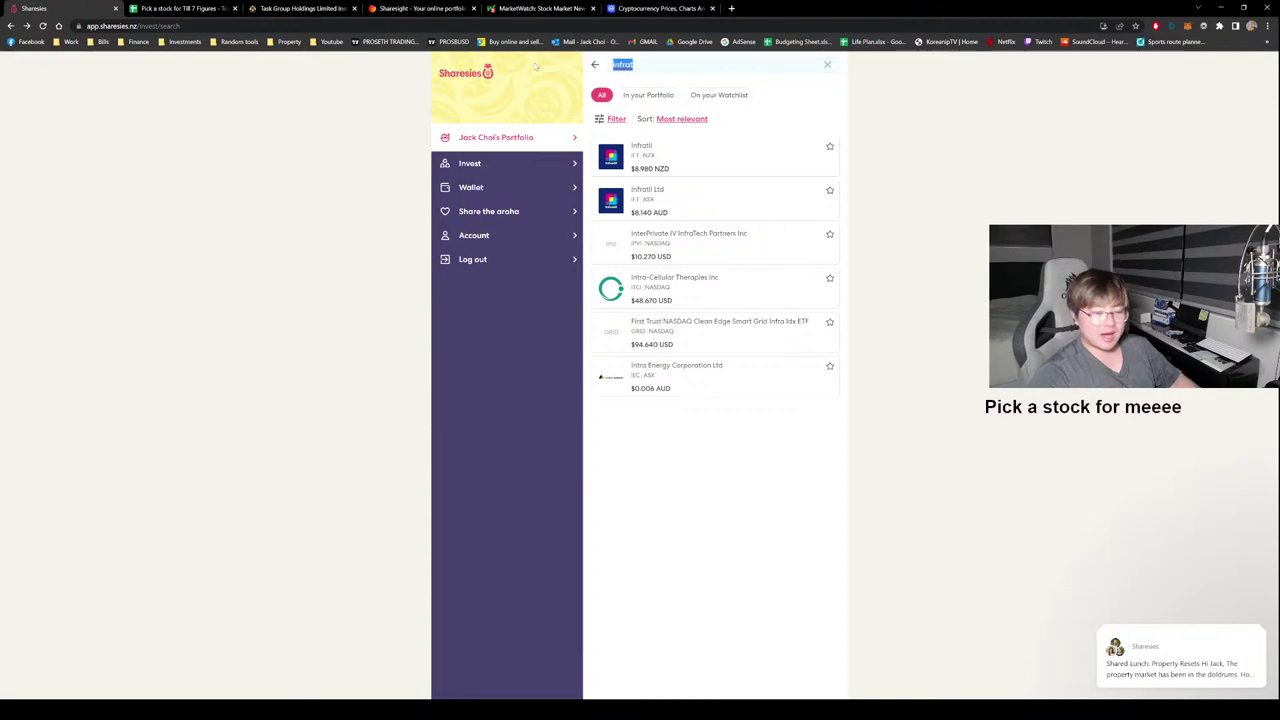
{"action": "type", "text": "manawa"}
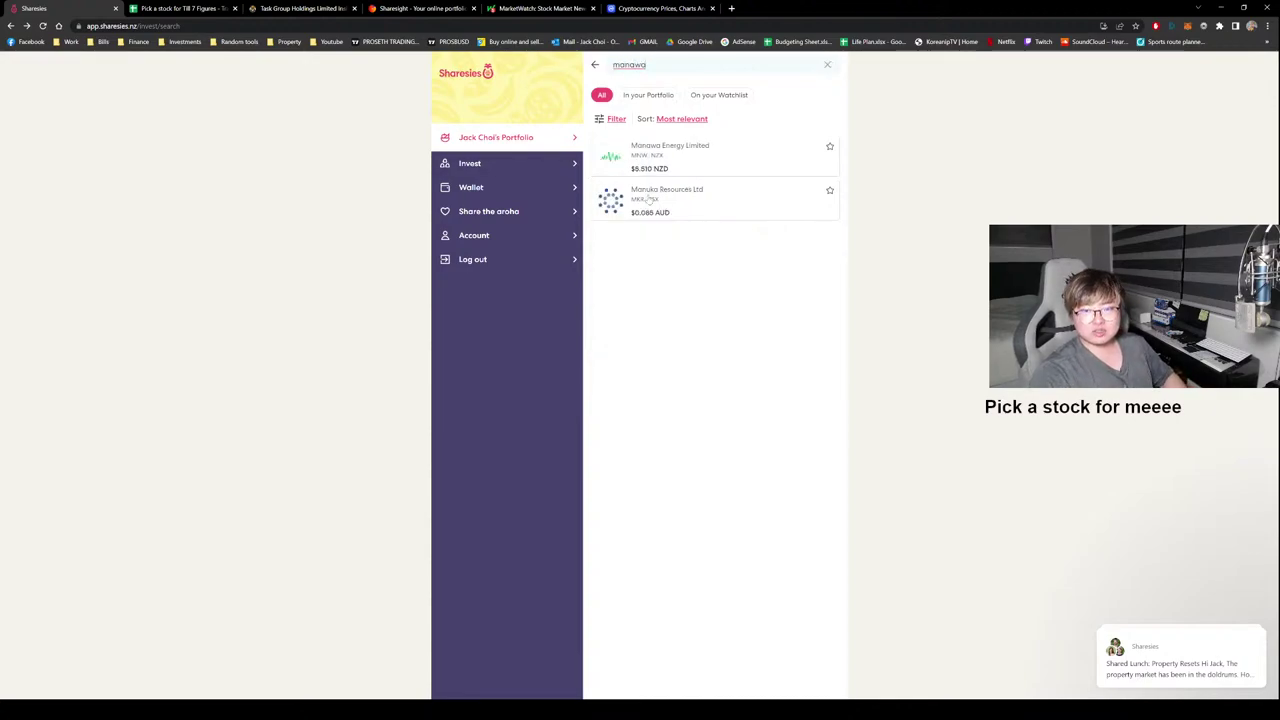
{"action": "left_click", "coordinate": [680, 164]}
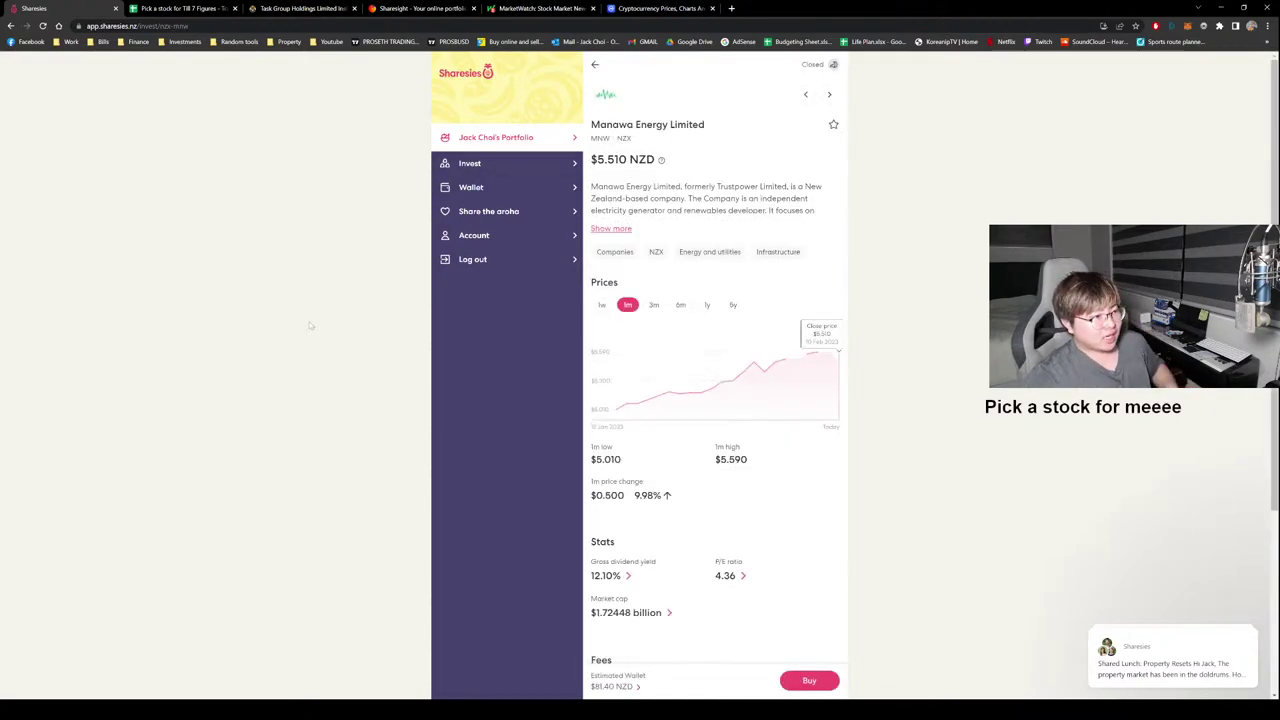
{"action": "left_click", "coordinate": [707, 305]}
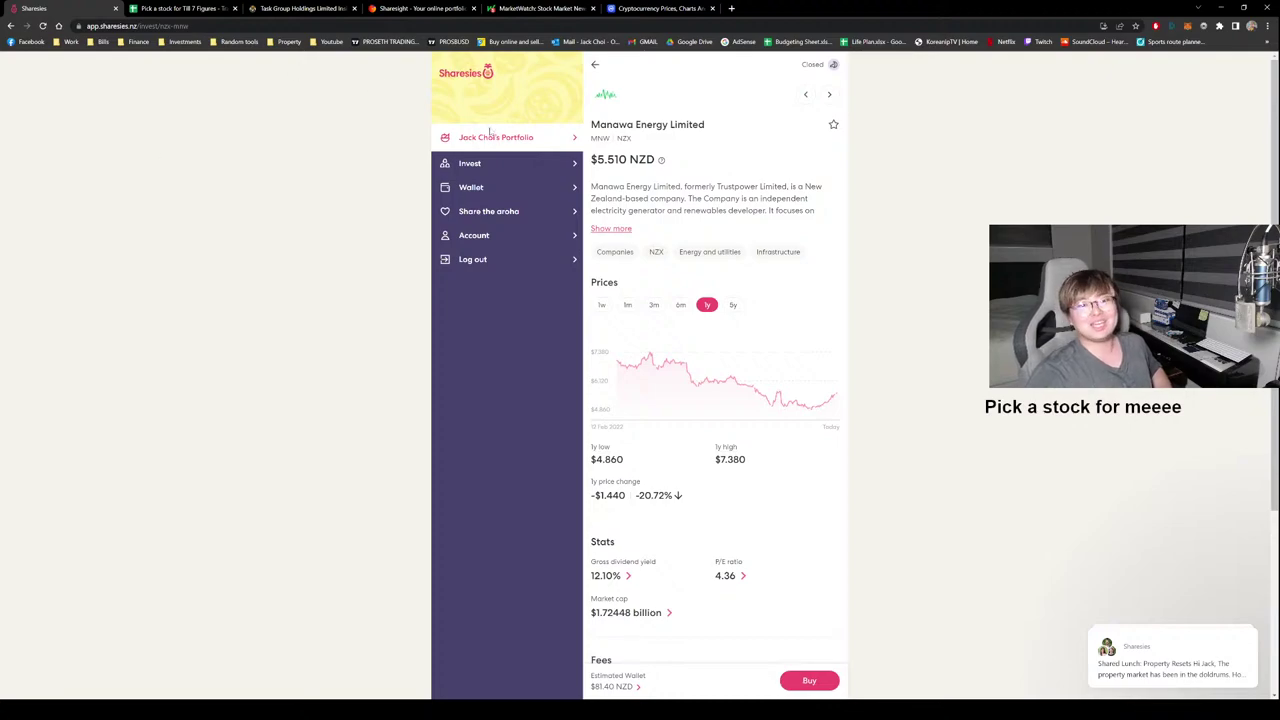
Find the NZX-listed Infratil again by searching "infratil" and read its stats, transaction fee details and risk level.
{"action": "left_click", "coordinate": [500, 163]}
{"action": "left_click", "coordinate": [651, 118]}
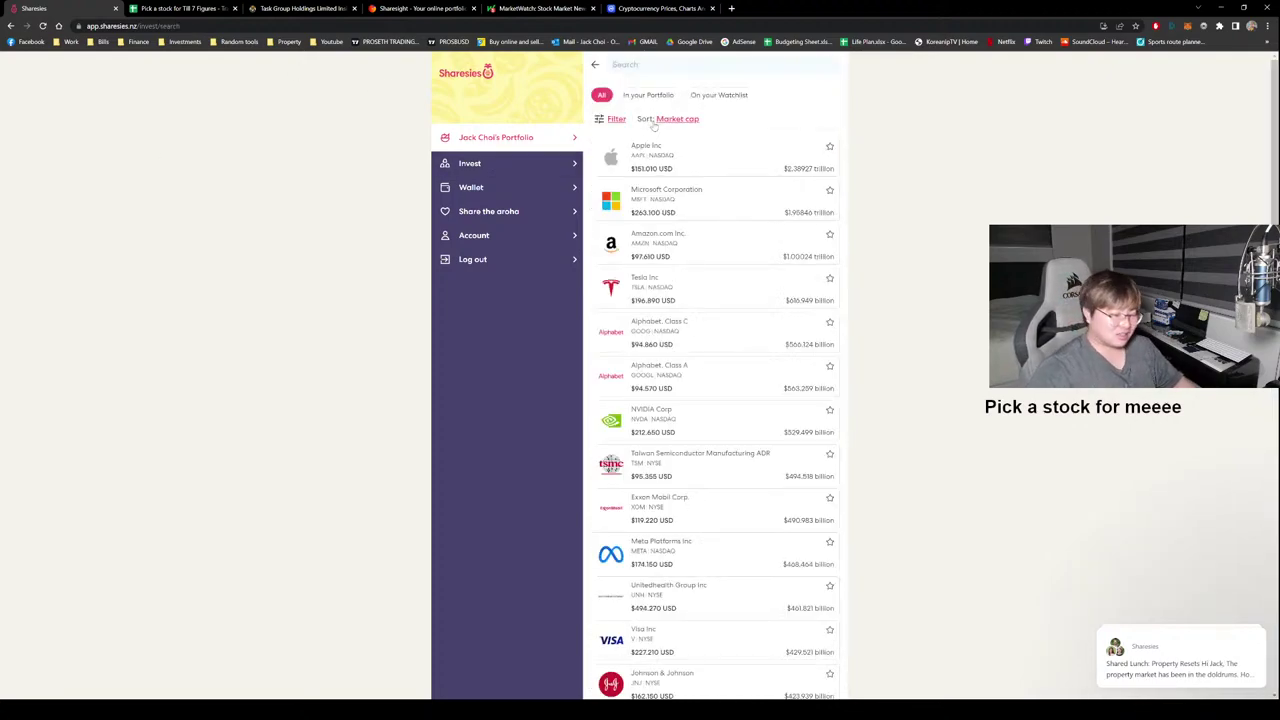
{"action": "type", "text": "infratil"}
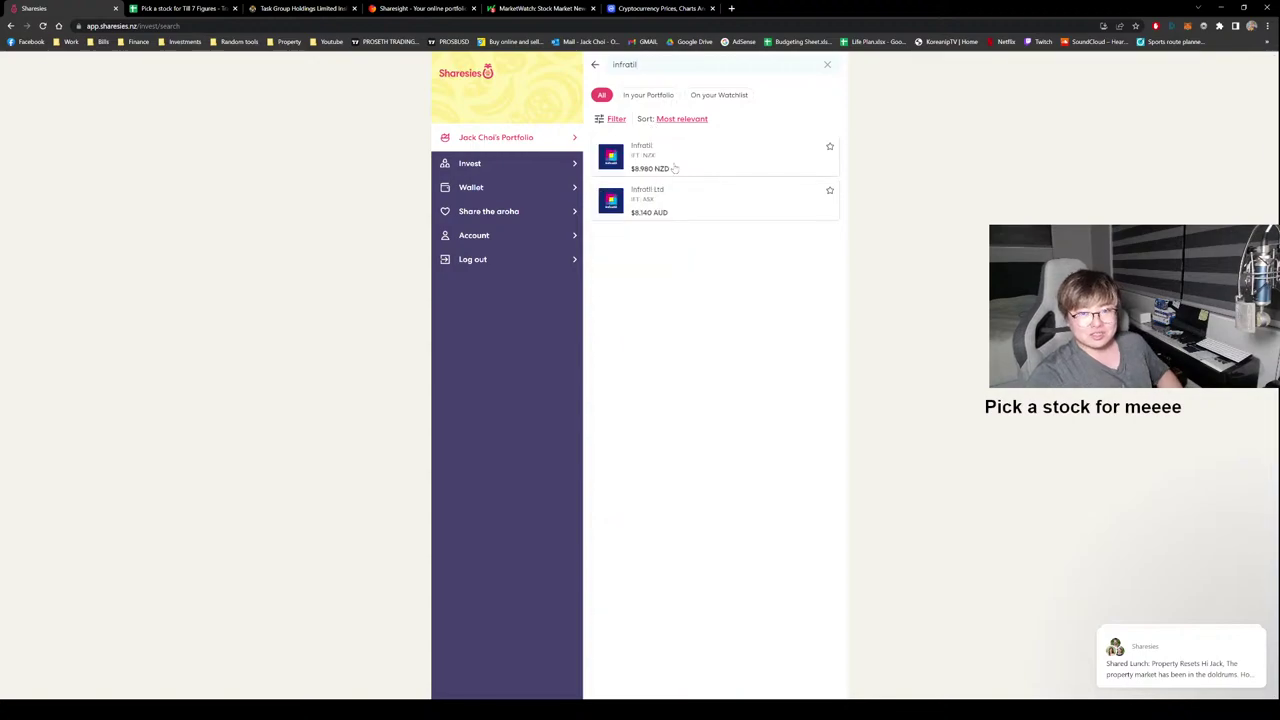
{"action": "left_click", "coordinate": [660, 160]}
{"action": "scroll", "coordinate": [766, 517], "scroll_direction": "down", "scroll_amount": 3}
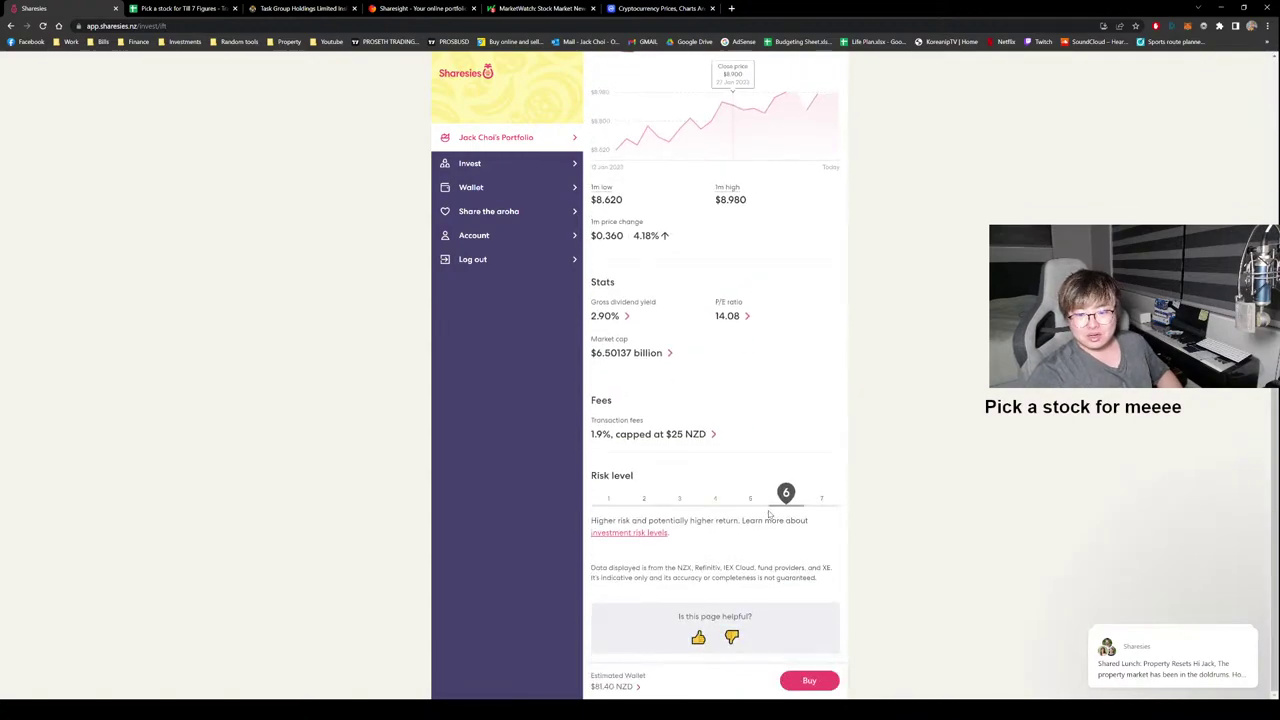
{"action": "left_click", "coordinate": [668, 441]}
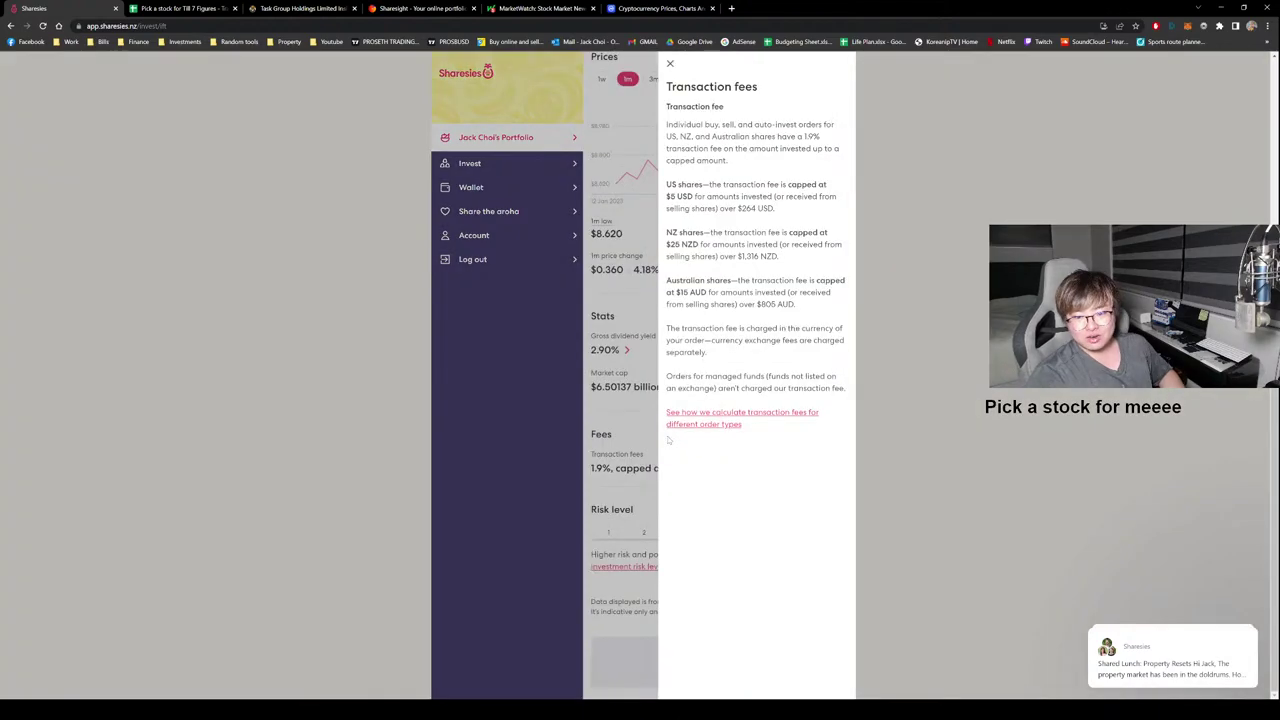
{"action": "left_click", "coordinate": [670, 63]}
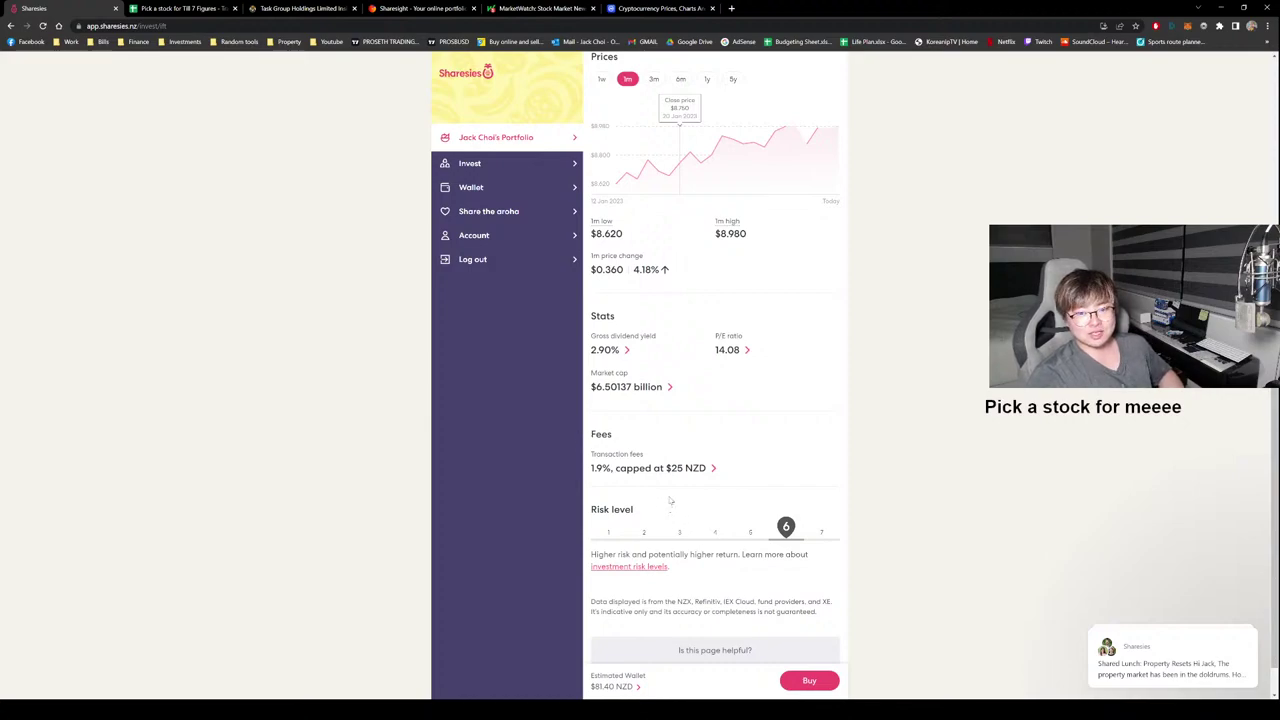
{"action": "scroll", "coordinate": [664, 510], "scroll_direction": "down", "scroll_amount": 1}
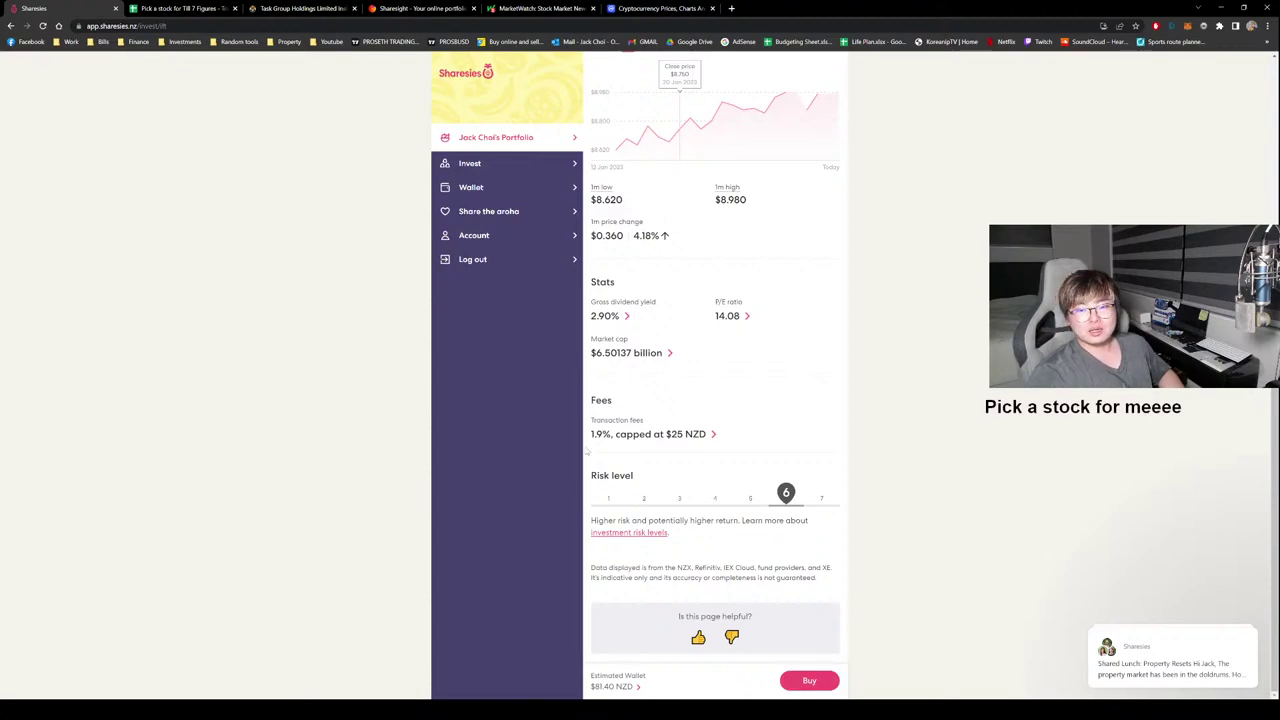
Review Infratil's dividend history and compare its one-year and five-year price charts.
{"action": "left_click", "coordinate": [627, 316]}
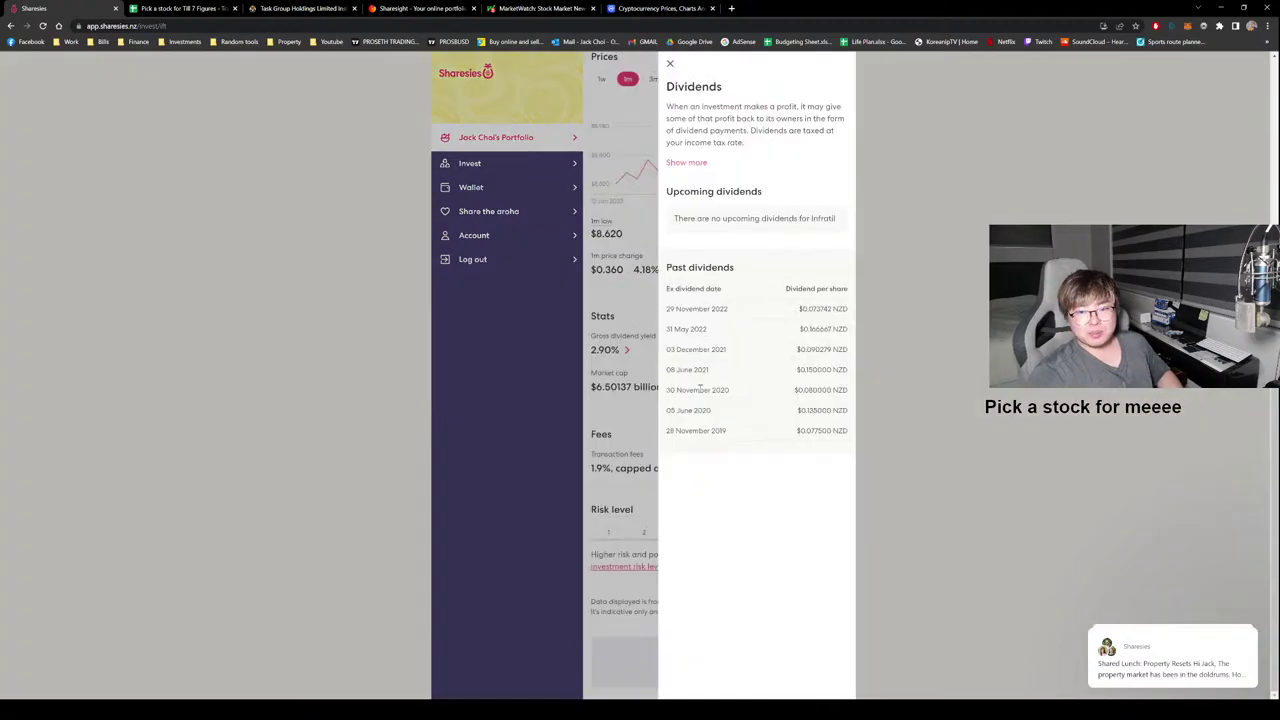
{"action": "left_click", "coordinate": [670, 64]}
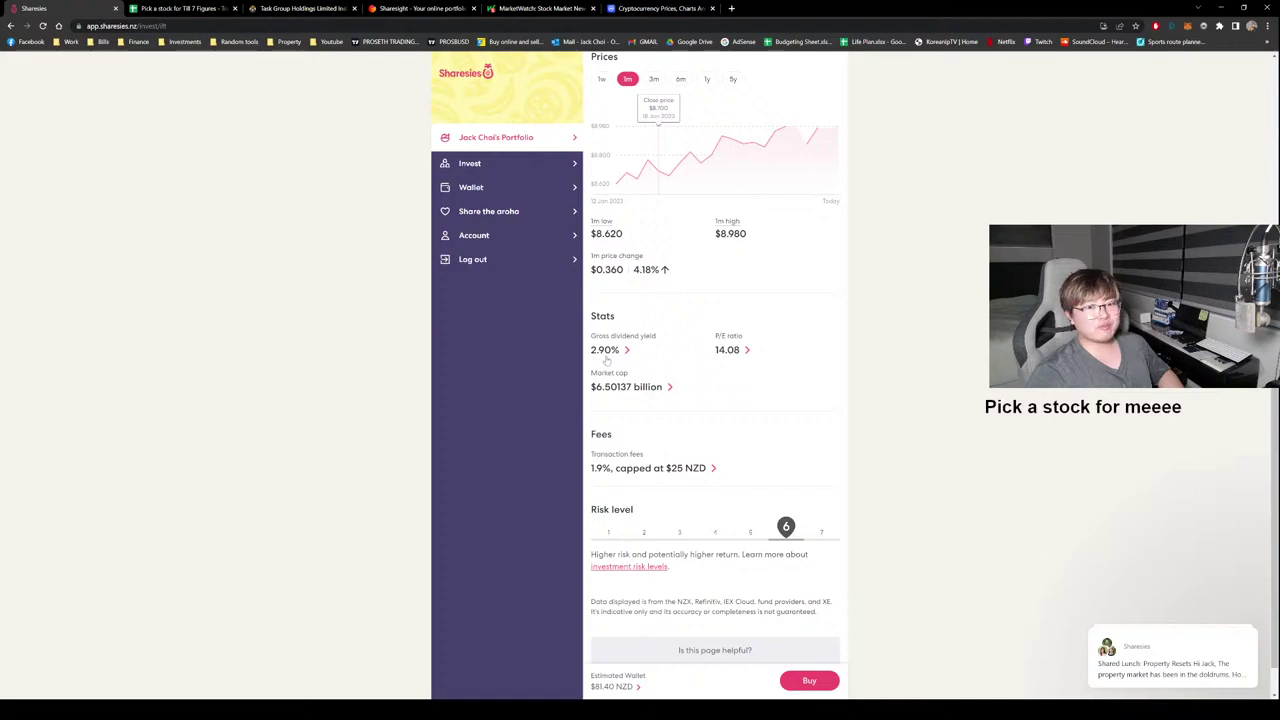
{"action": "scroll", "coordinate": [606, 361], "scroll_direction": "up", "scroll_amount": 3}
{"action": "left_click", "coordinate": [707, 324]}
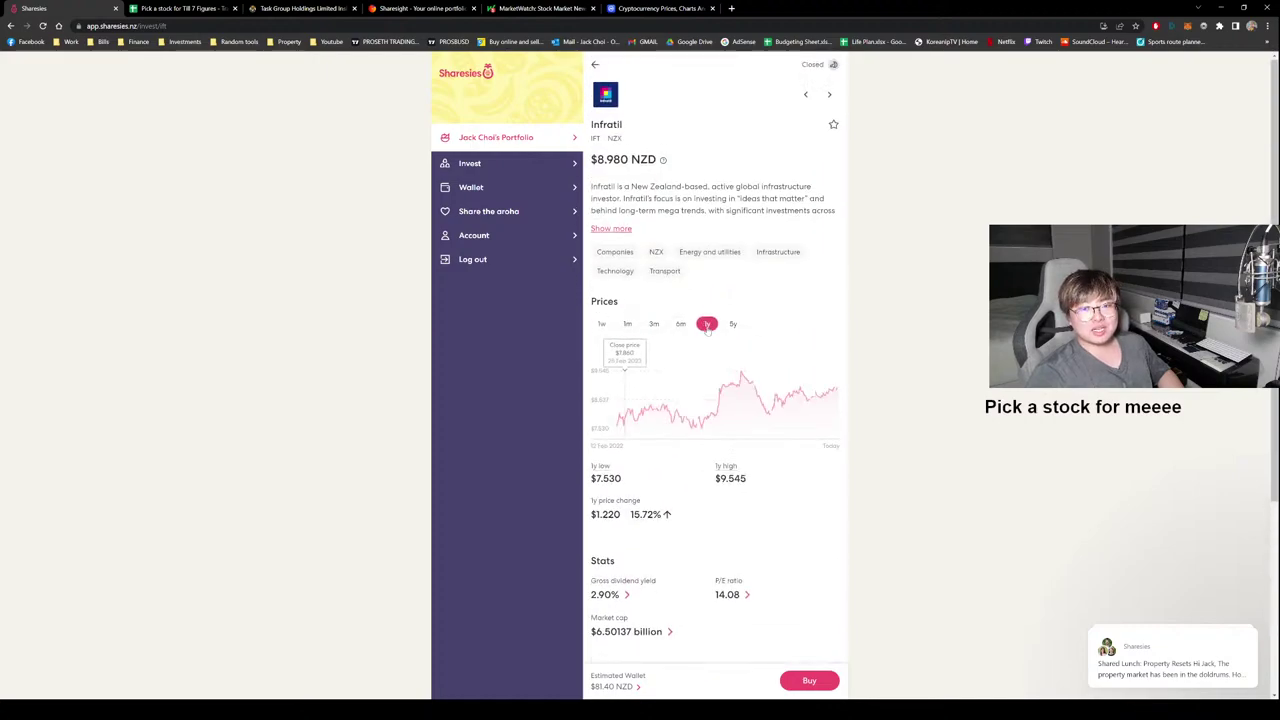
{"action": "left_click", "coordinate": [733, 324]}
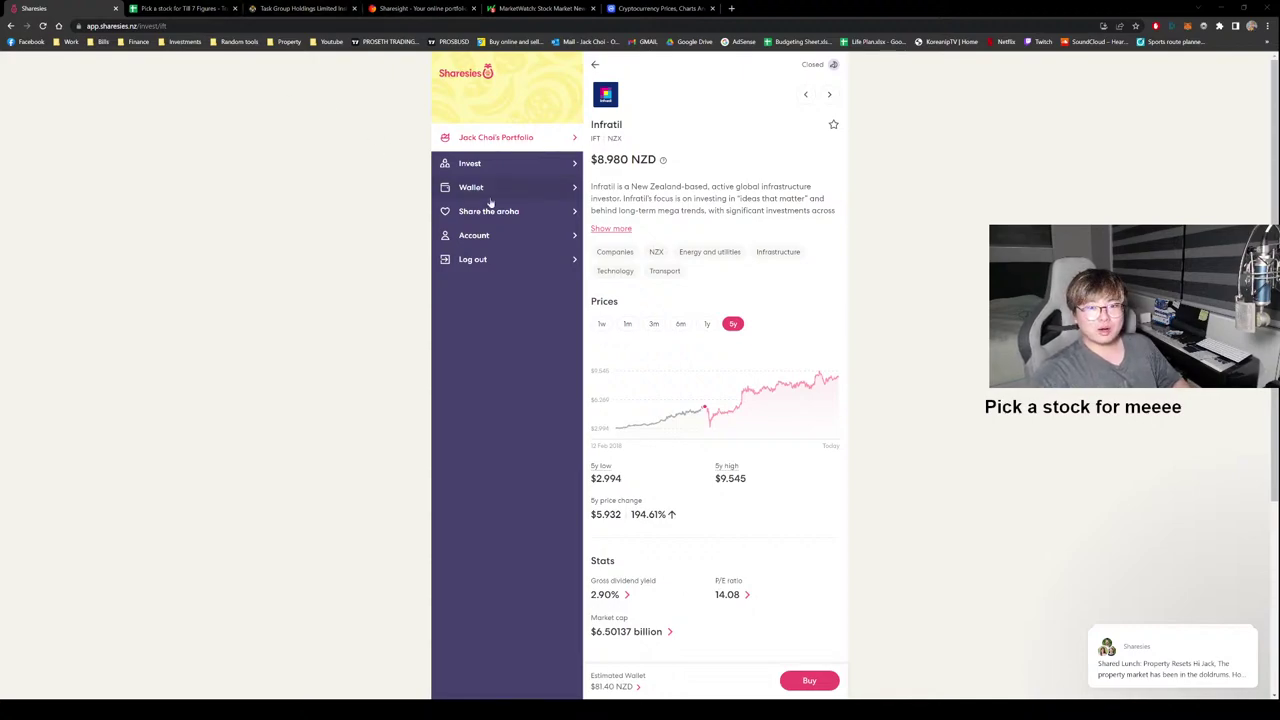
Open the investment portfolio, look over its holdings and show its past activity.
{"action": "left_click", "coordinate": [503, 161]}
{"action": "left_click", "coordinate": [481, 140]}
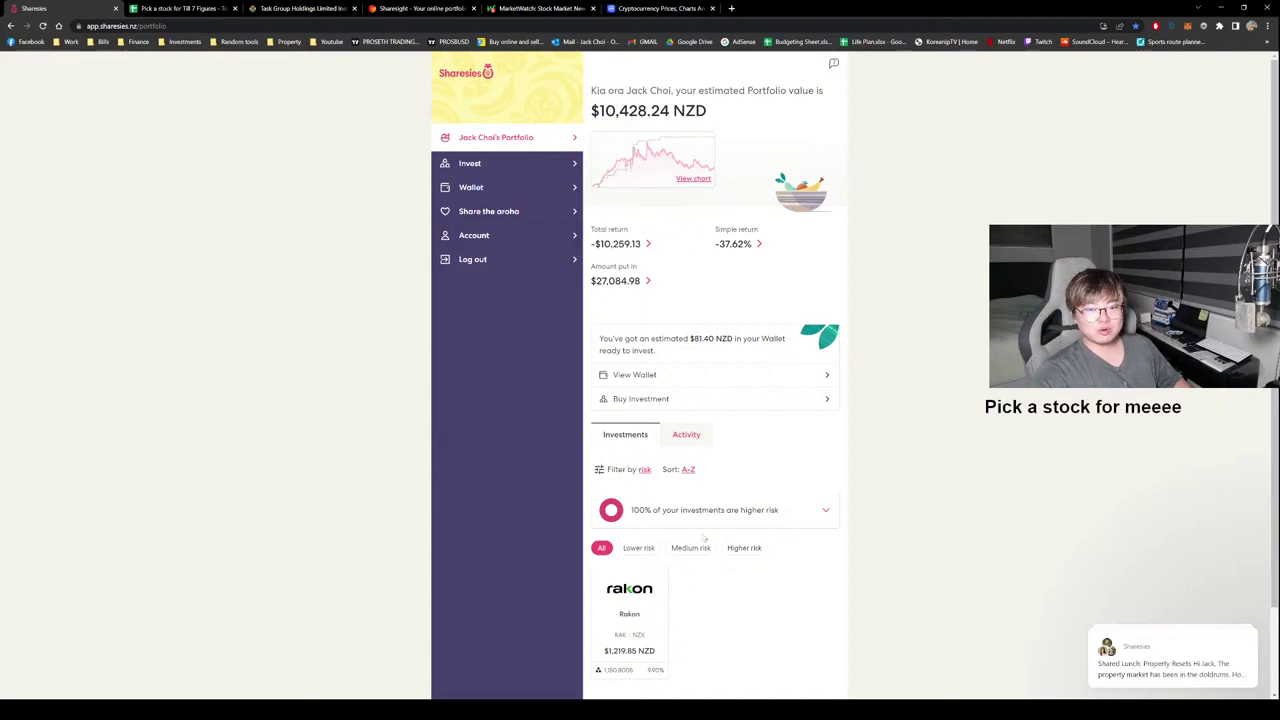
{"action": "scroll", "coordinate": [700, 540], "scroll_direction": "down", "scroll_amount": 1}
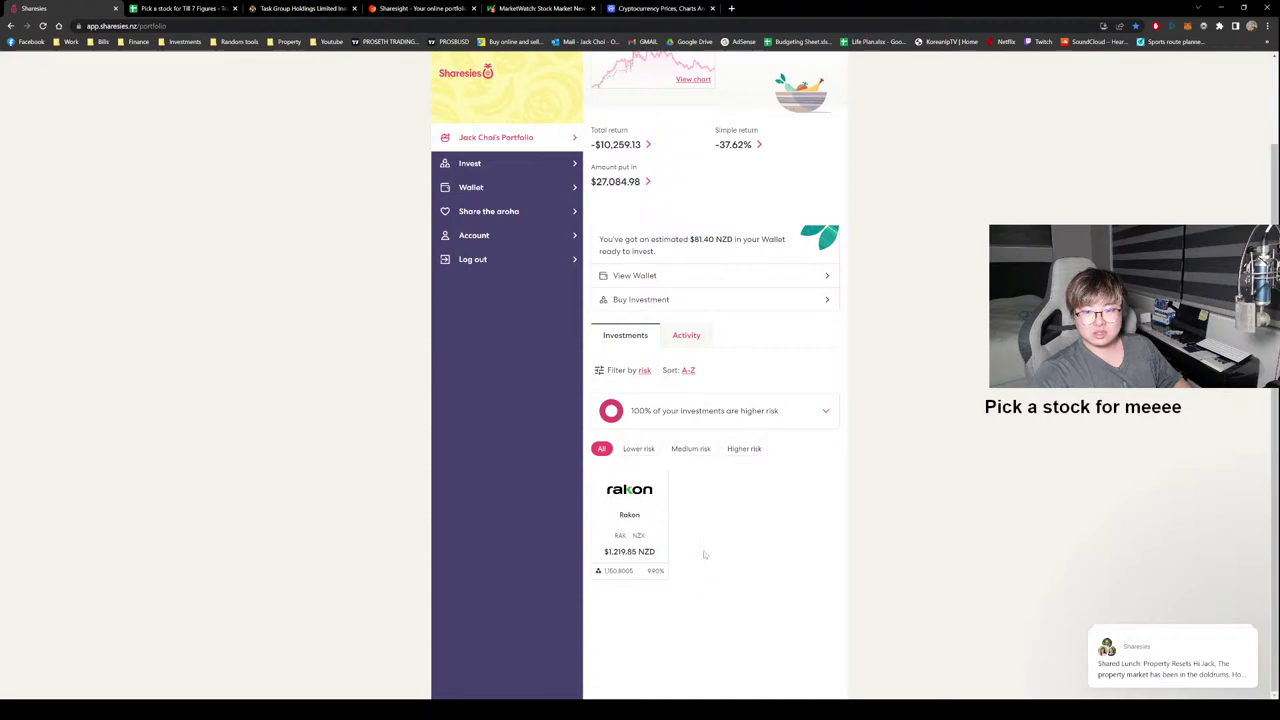
{"action": "left_click", "coordinate": [687, 337]}
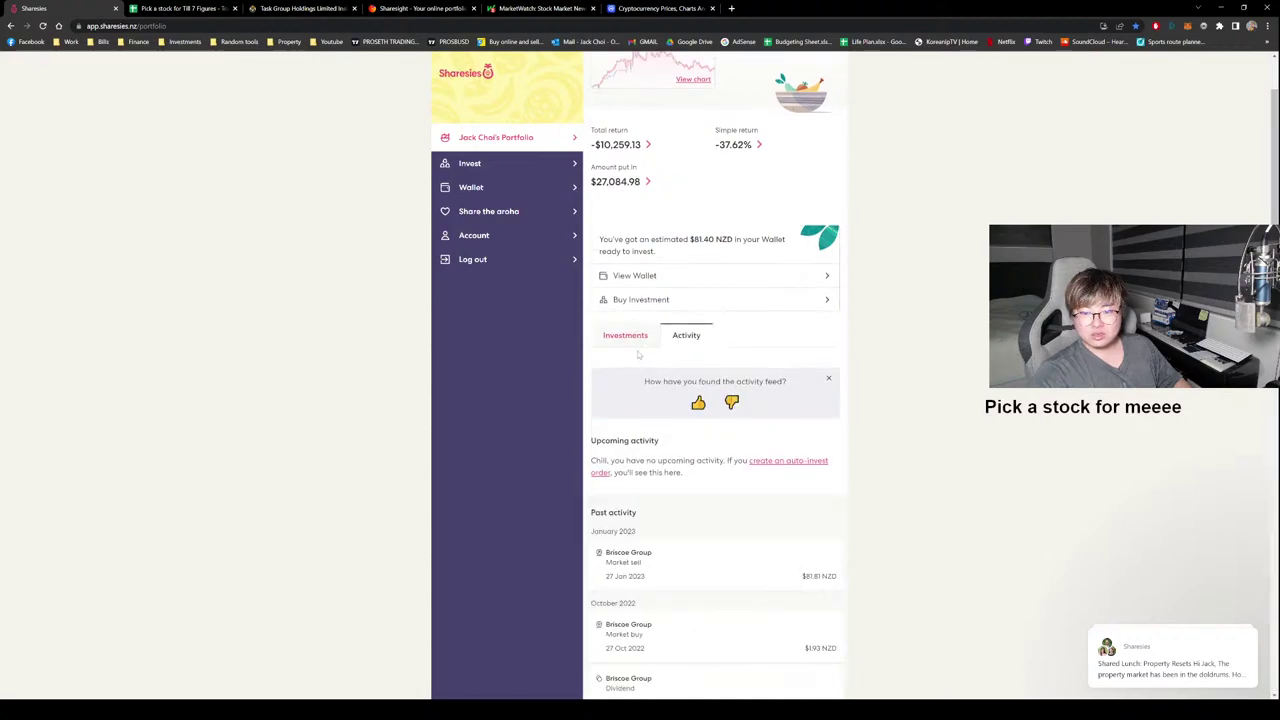
Return to the portfolio's investments list and look over its filter choices and the activity view.
{"action": "left_click", "coordinate": [634, 342]}
{"action": "scroll", "coordinate": [660, 420], "scroll_direction": "up", "scroll_amount": 1}
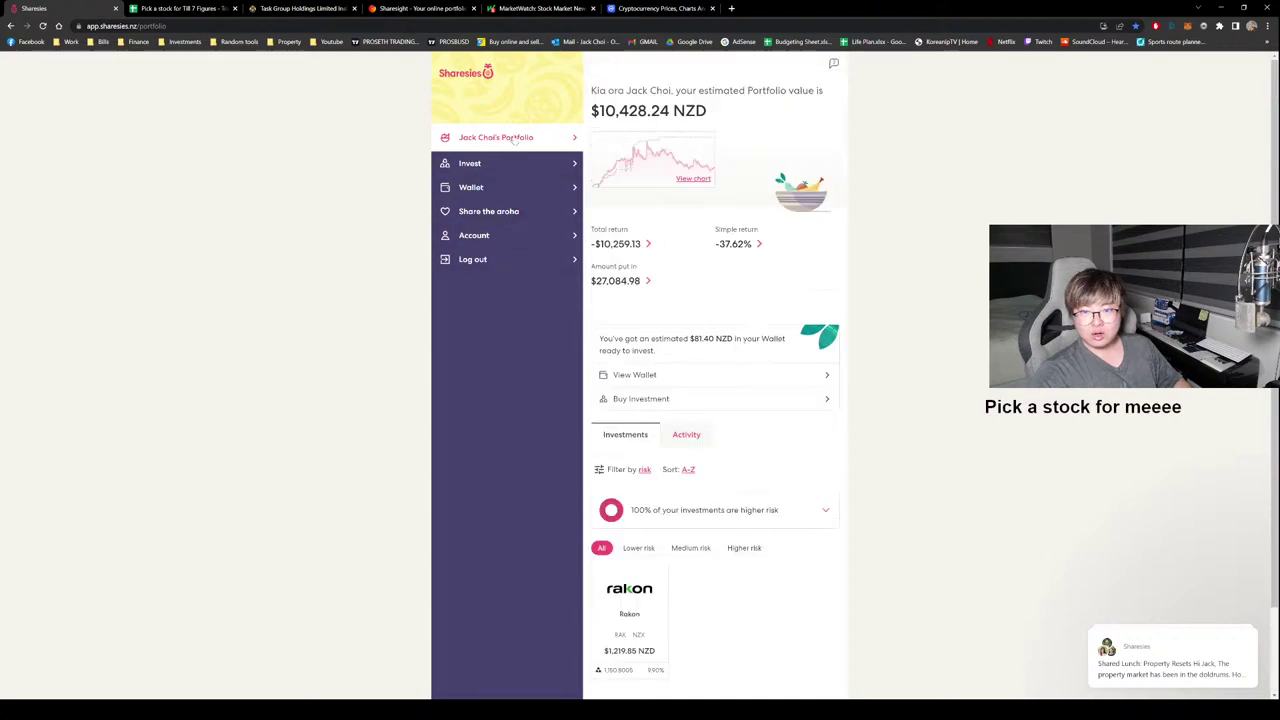
{"action": "scroll", "coordinate": [688, 470], "scroll_direction": "down", "scroll_amount": 1}
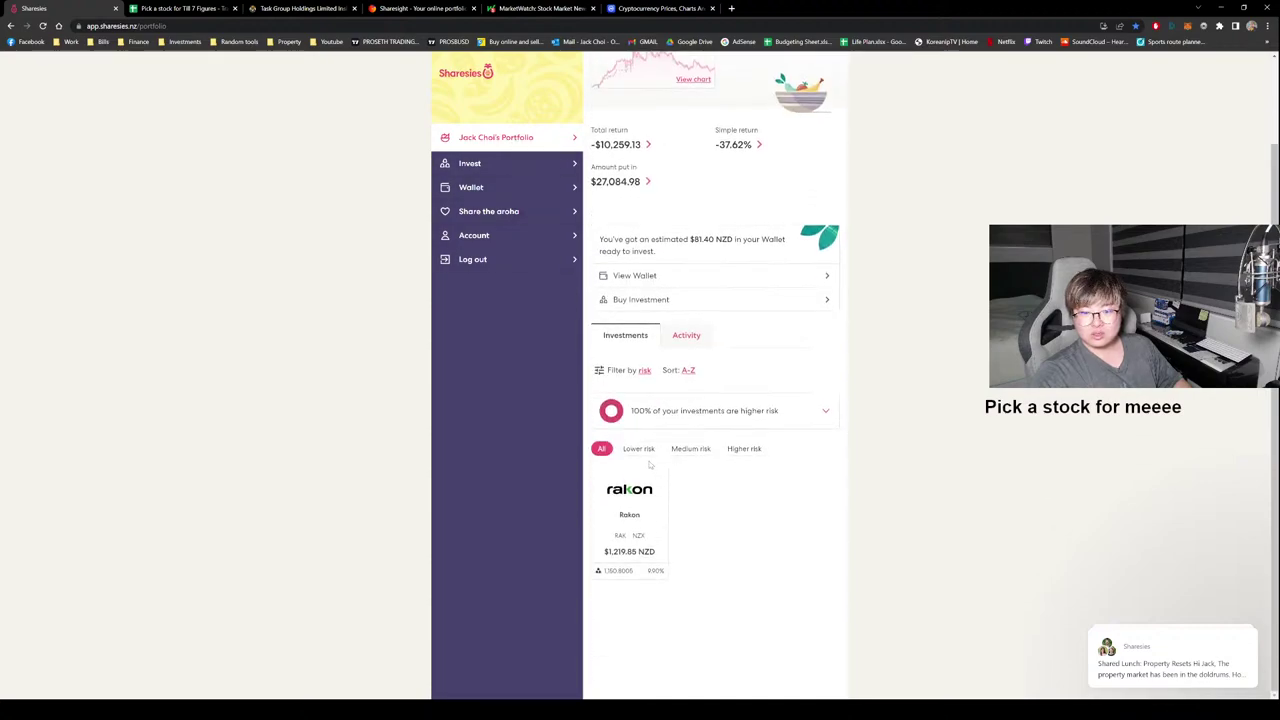
{"action": "left_click", "coordinate": [645, 372]}
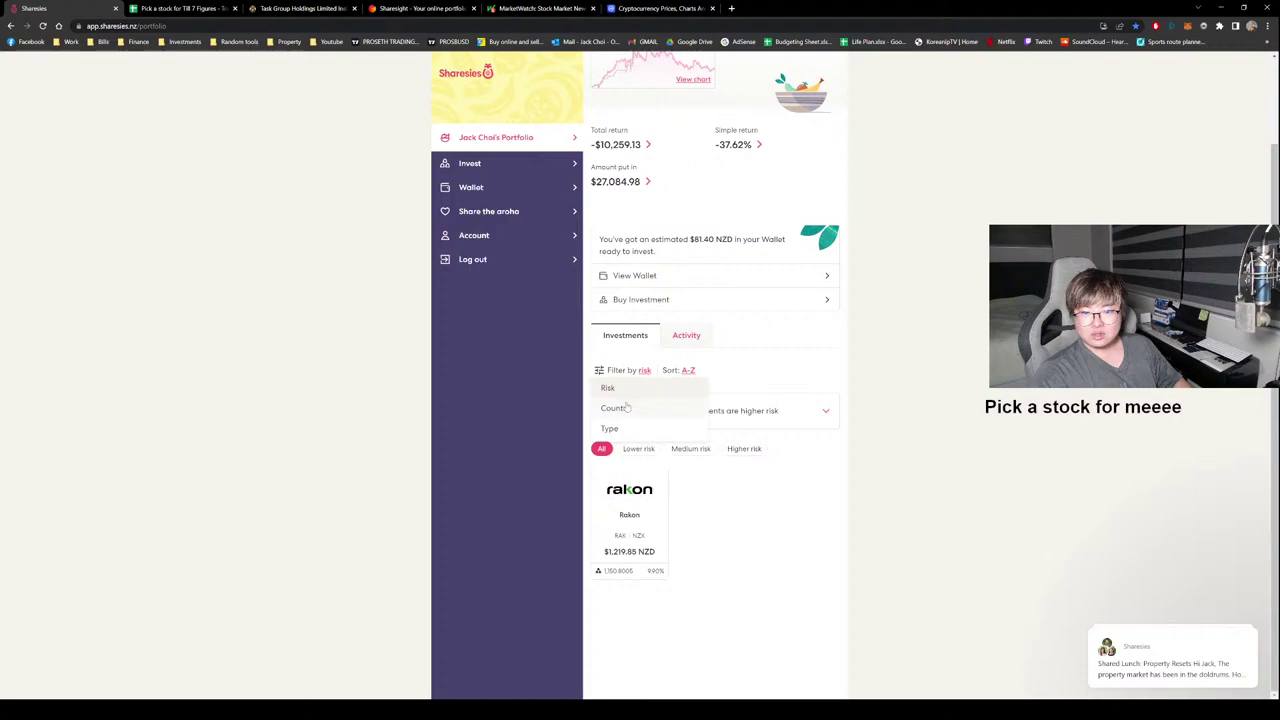
{"action": "left_click", "coordinate": [788, 362]}
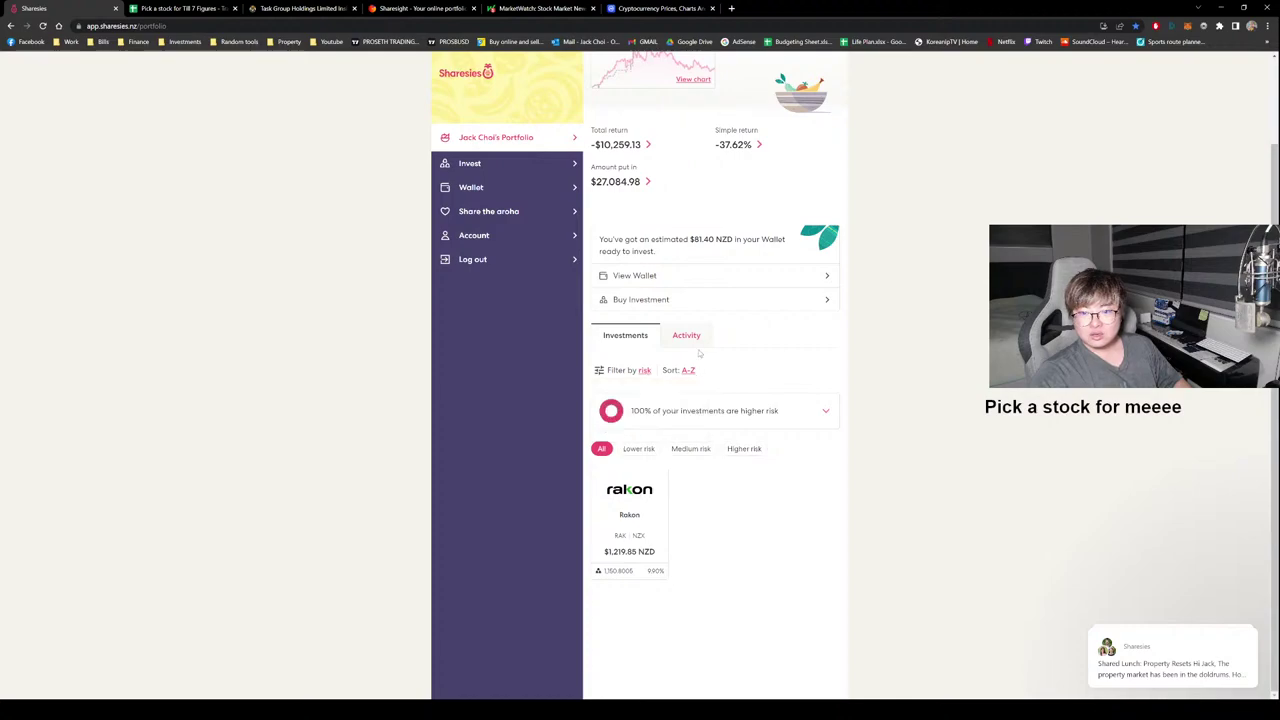
{"action": "left_click", "coordinate": [684, 338]}
{"action": "left_click", "coordinate": [630, 337]}
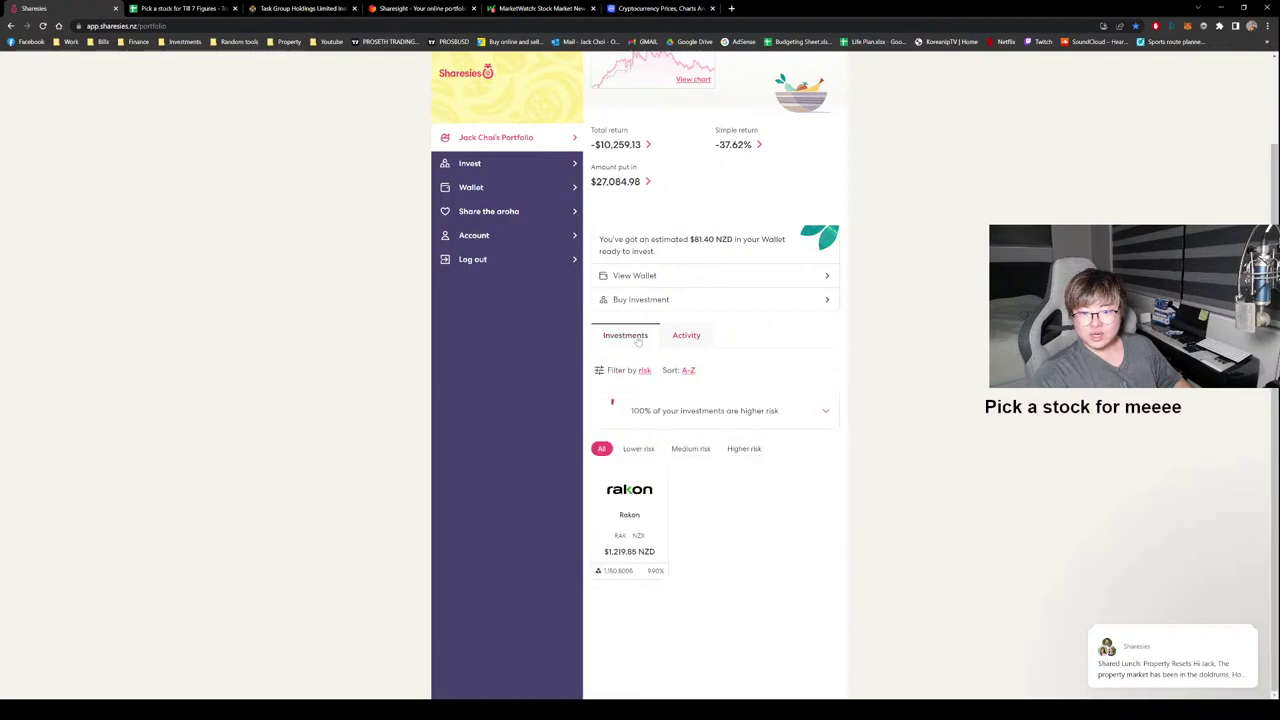
View the holdings by lower, medium and higher risk, return to all of them and look over the portfolio summary.
{"action": "left_click", "coordinate": [638, 448]}
{"action": "left_click", "coordinate": [690, 448]}
{"action": "left_click", "coordinate": [744, 448]}
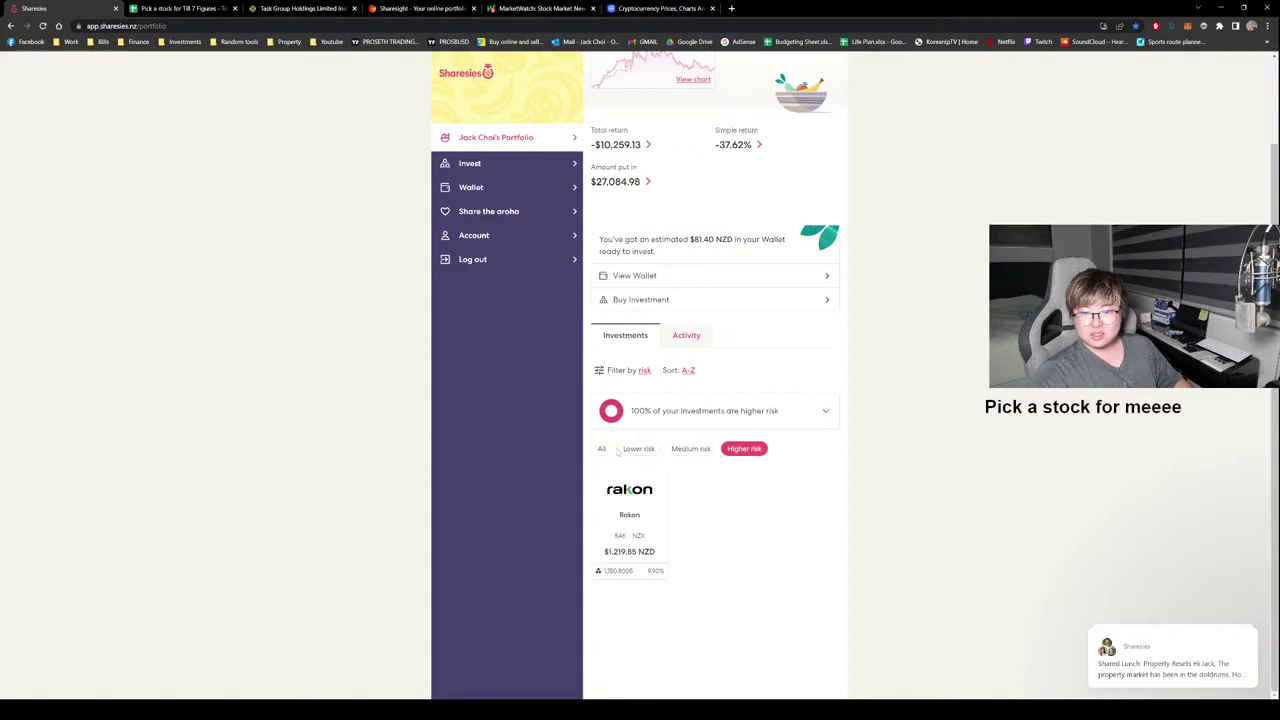
{"action": "left_click", "coordinate": [602, 449]}
{"action": "scroll", "coordinate": [714, 484], "scroll_direction": "up", "scroll_amount": 1}
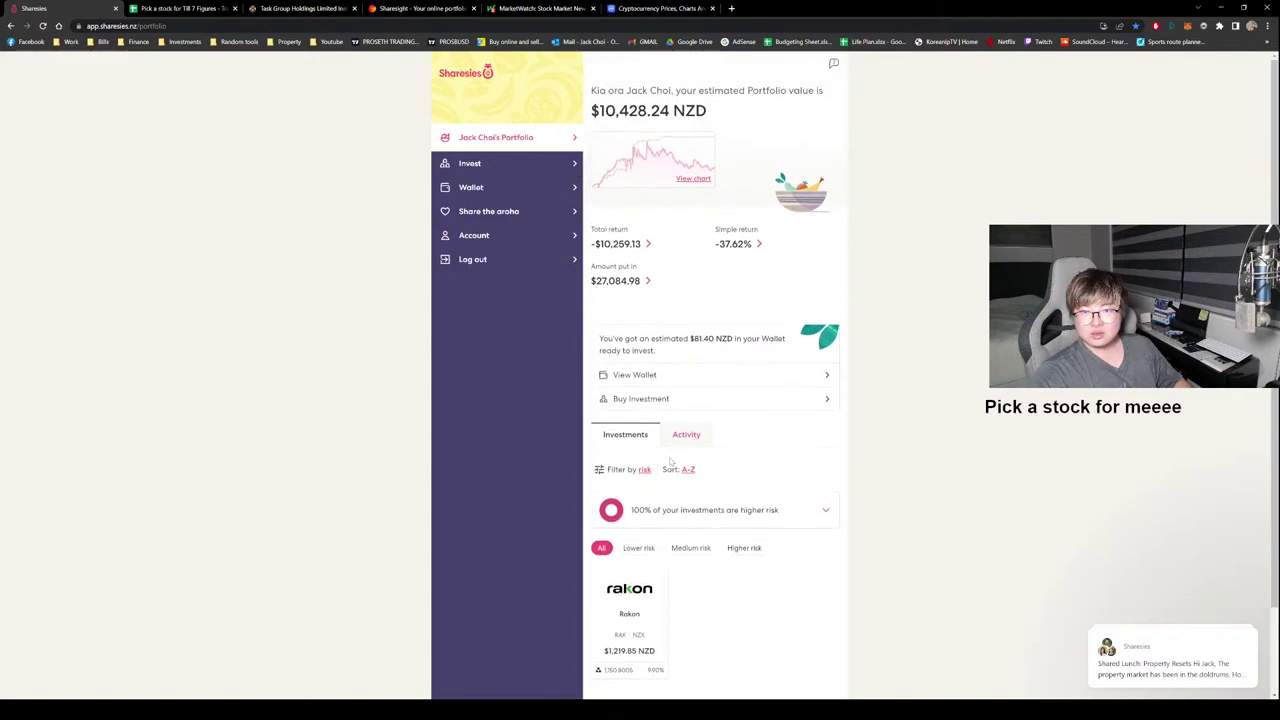
{"action": "scroll", "coordinate": [548, 412], "scroll_direction": "down", "scroll_amount": 1}
{"action": "scroll", "coordinate": [558, 406], "scroll_direction": "up", "scroll_amount": 1}
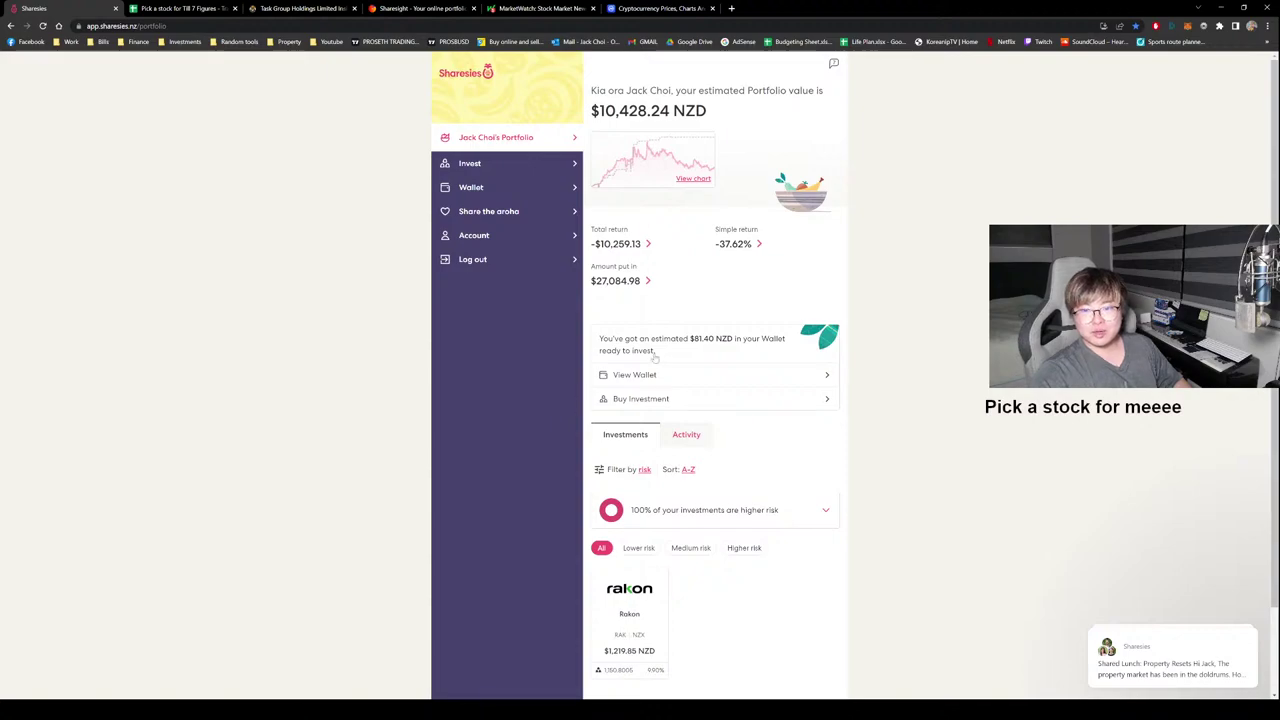
{"action": "scroll", "coordinate": [650, 587], "scroll_direction": "down", "scroll_amount": 1}
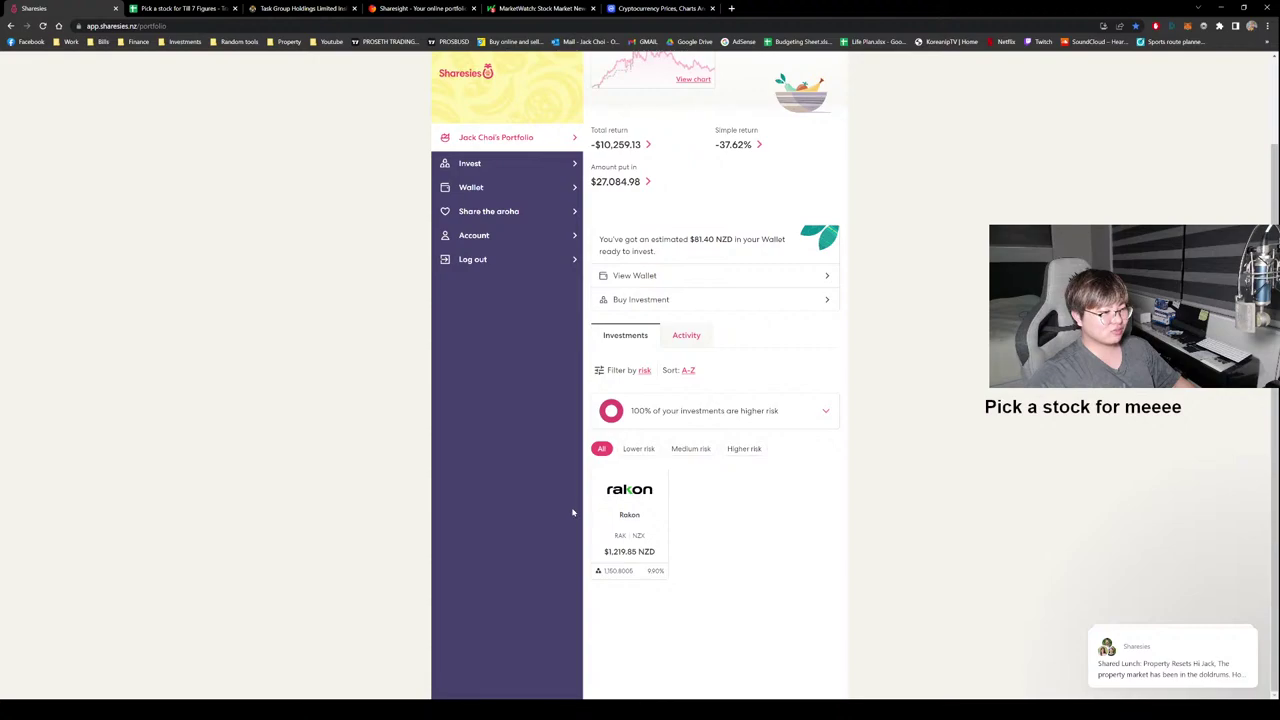
Search all investments for "infrat" and open the NZX-listed Infratil.
{"action": "left_click", "coordinate": [511, 162]}
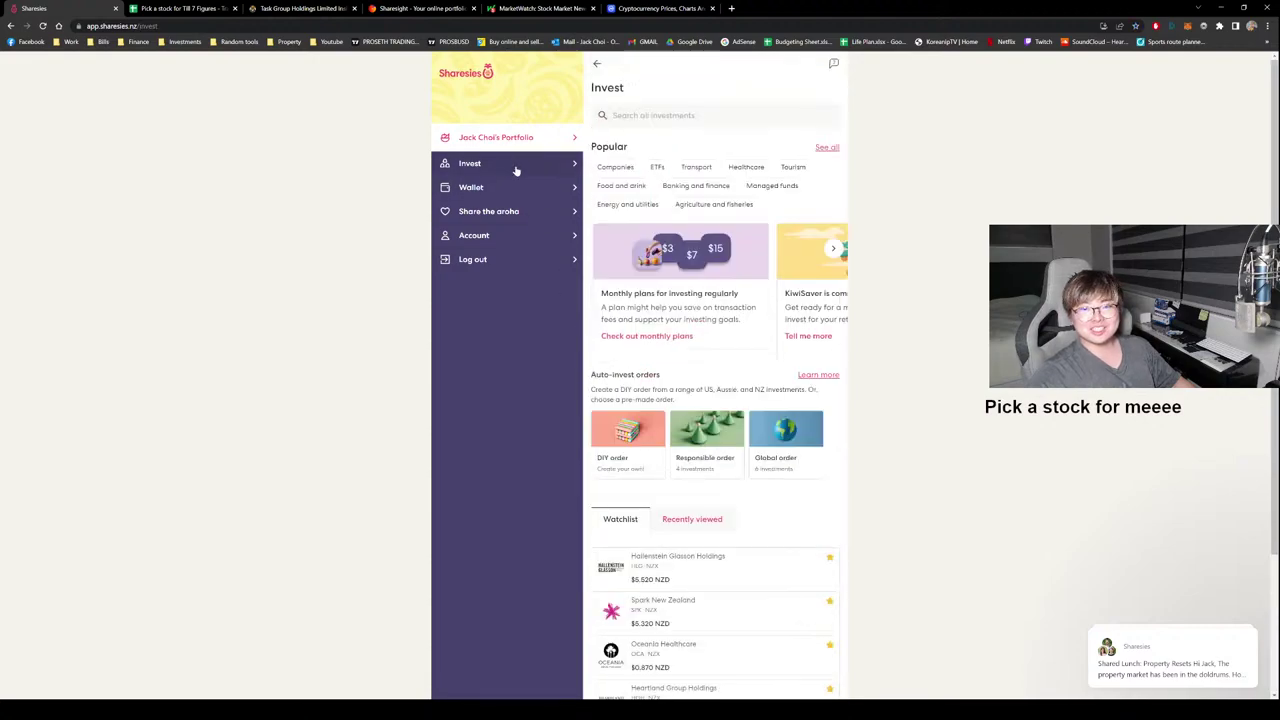
{"action": "left_click", "coordinate": [681, 117]}
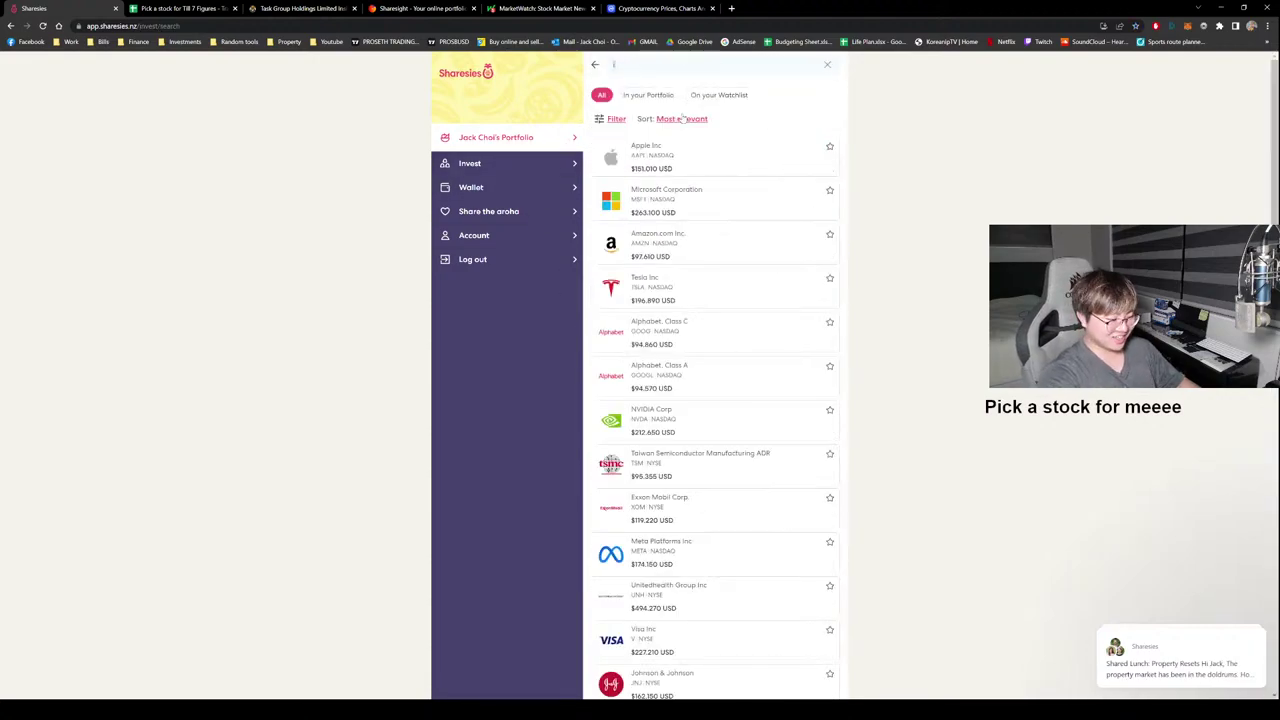
{"action": "type", "text": "infrat"}
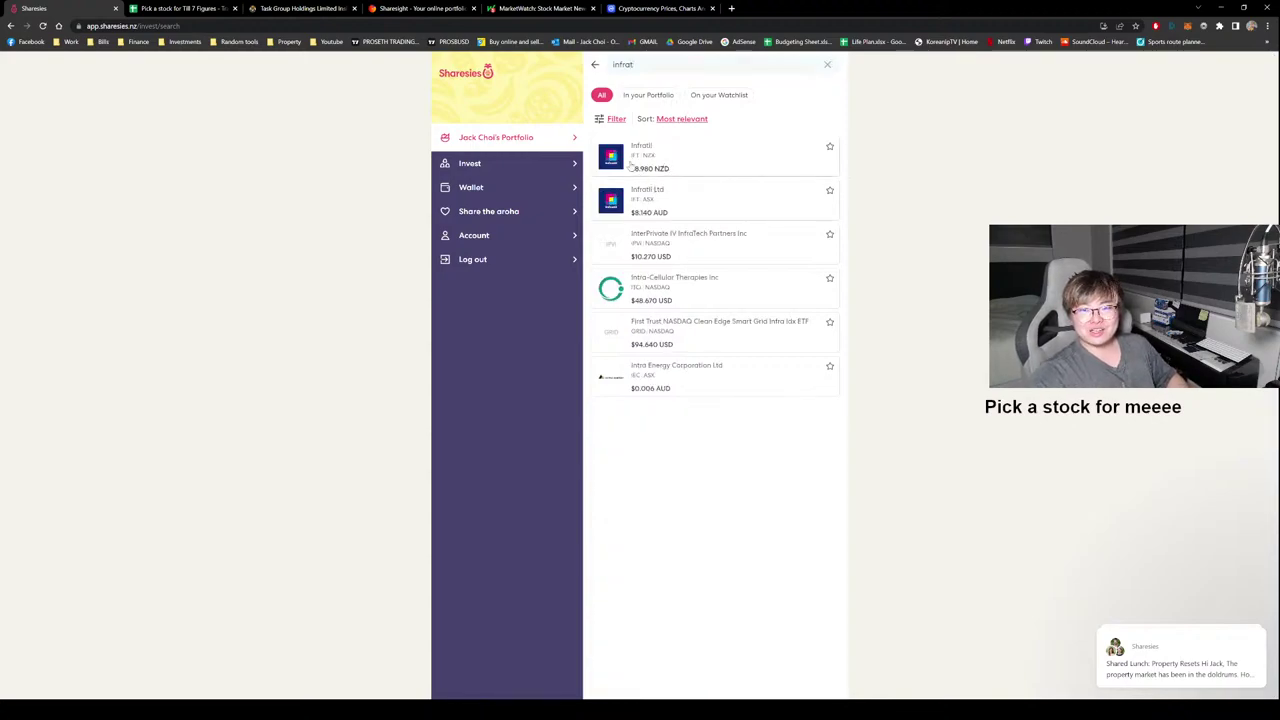
{"action": "double_click", "coordinate": [631, 168]}
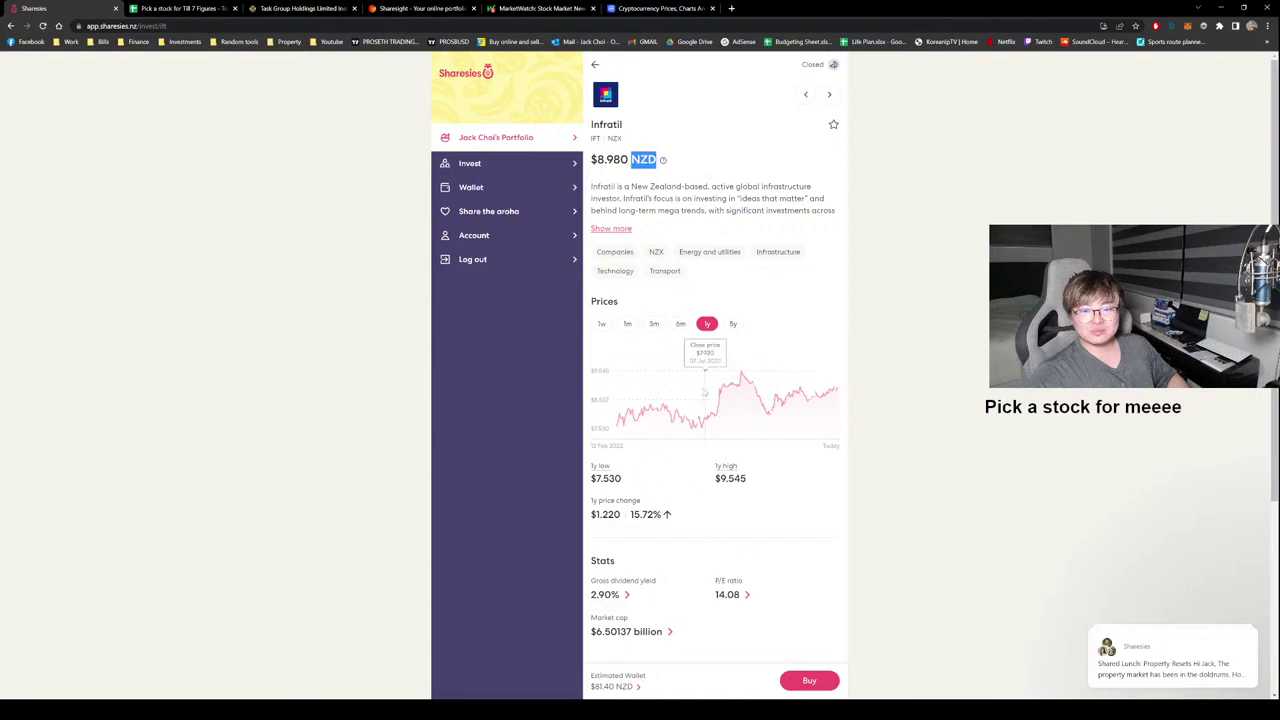
Set up a market buy in dollars for Infratil with an order amount of 81.4 NZD and submit it for review.
{"action": "scroll", "coordinate": [704, 392], "scroll_direction": "down", "scroll_amount": 3}
{"action": "left_click", "coordinate": [809, 680]}
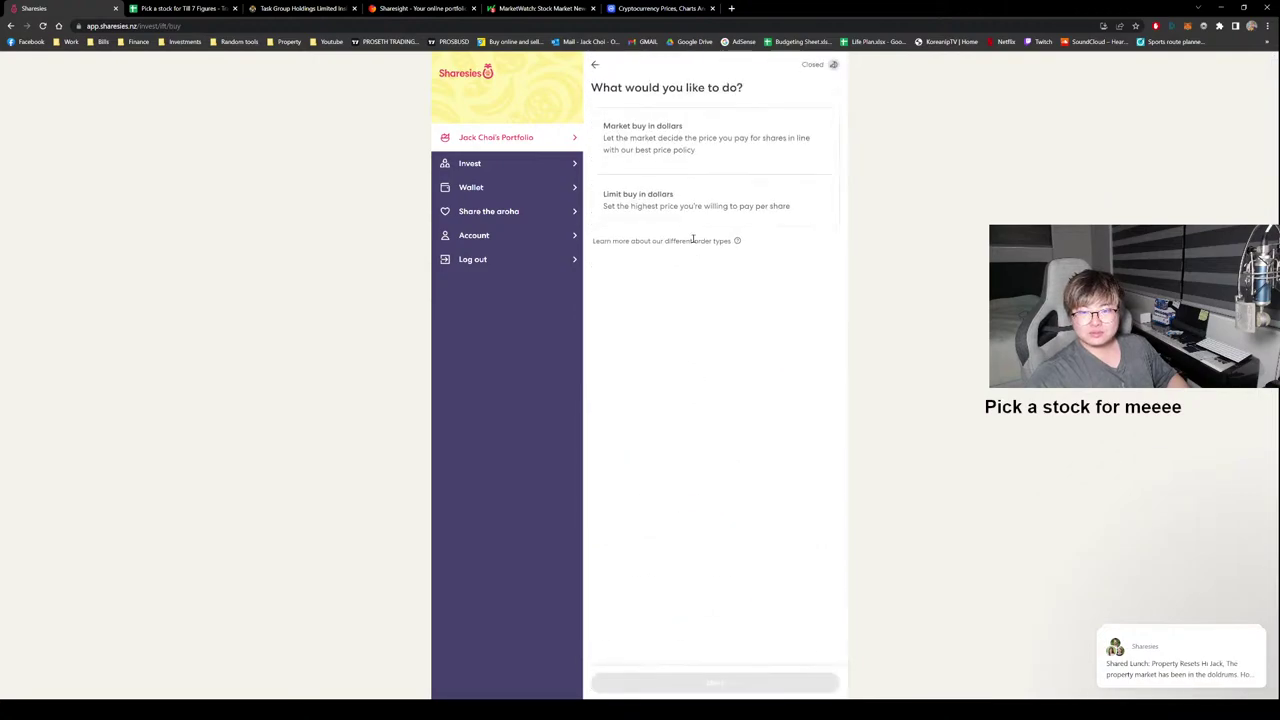
{"action": "left_click", "coordinate": [700, 143]}
{"action": "left_click", "coordinate": [713, 683]}
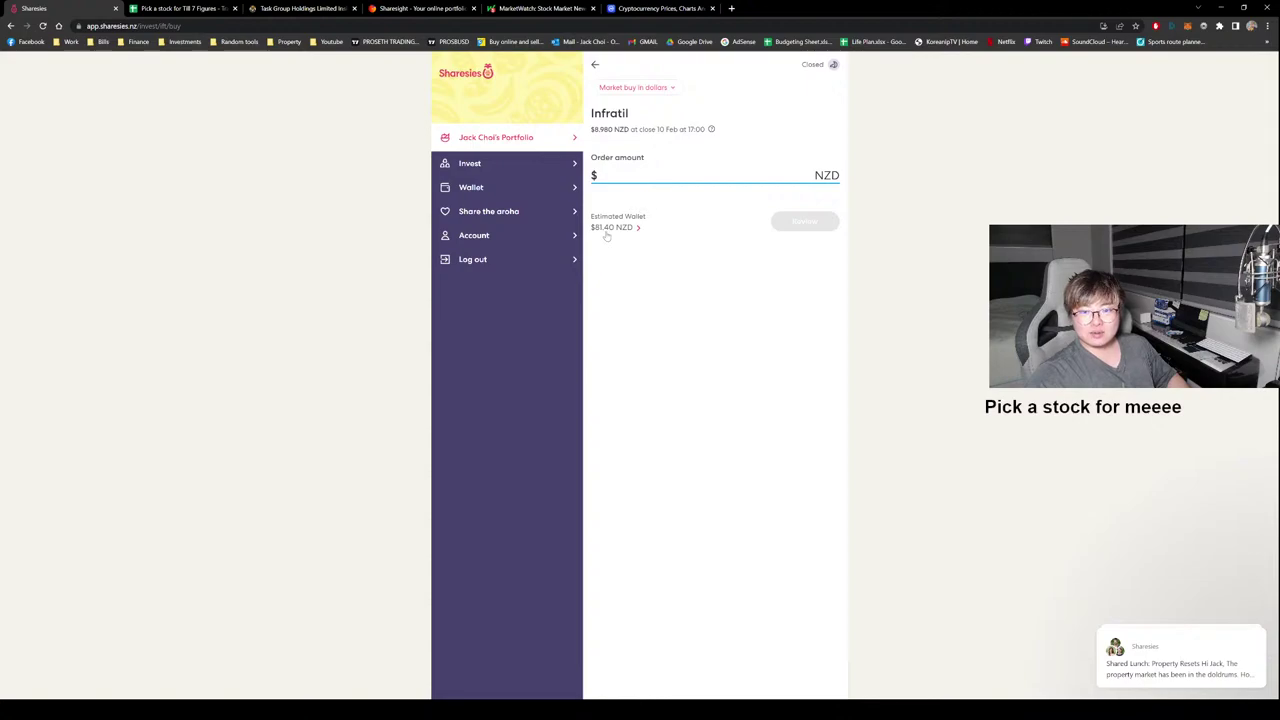
{"action": "type", "text": "81.4"}
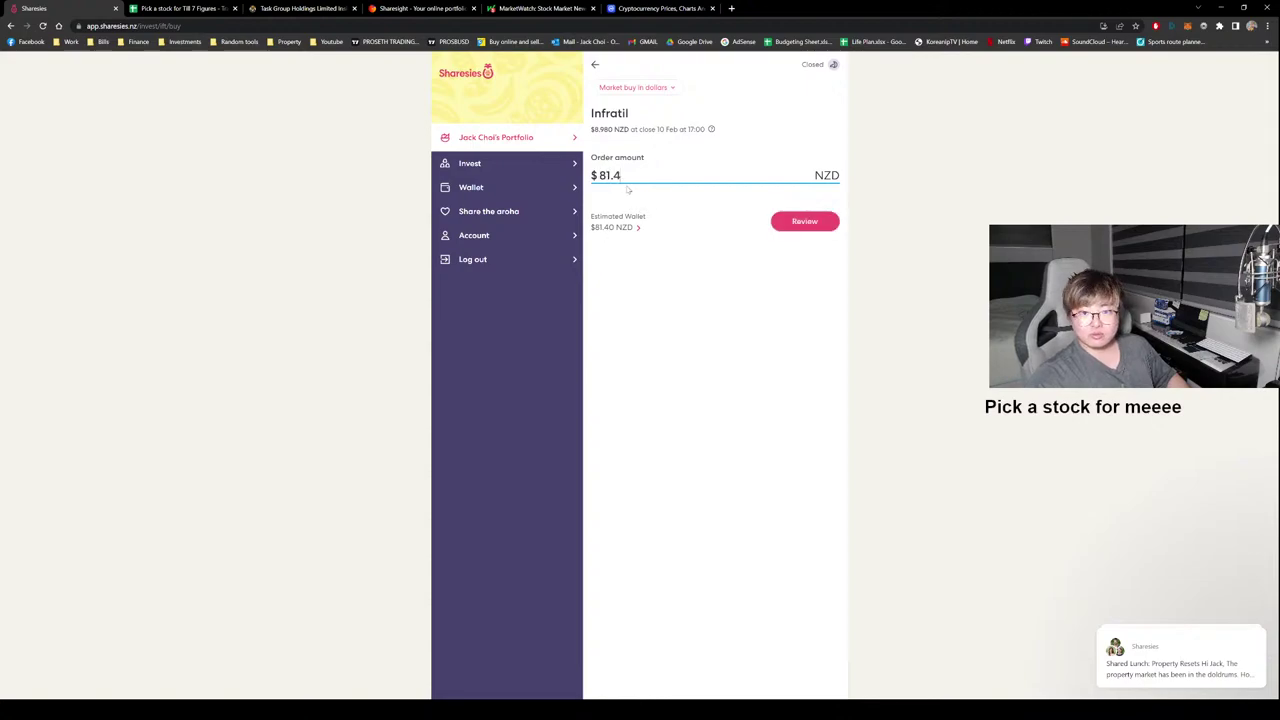
{"action": "left_click", "coordinate": [805, 221]}
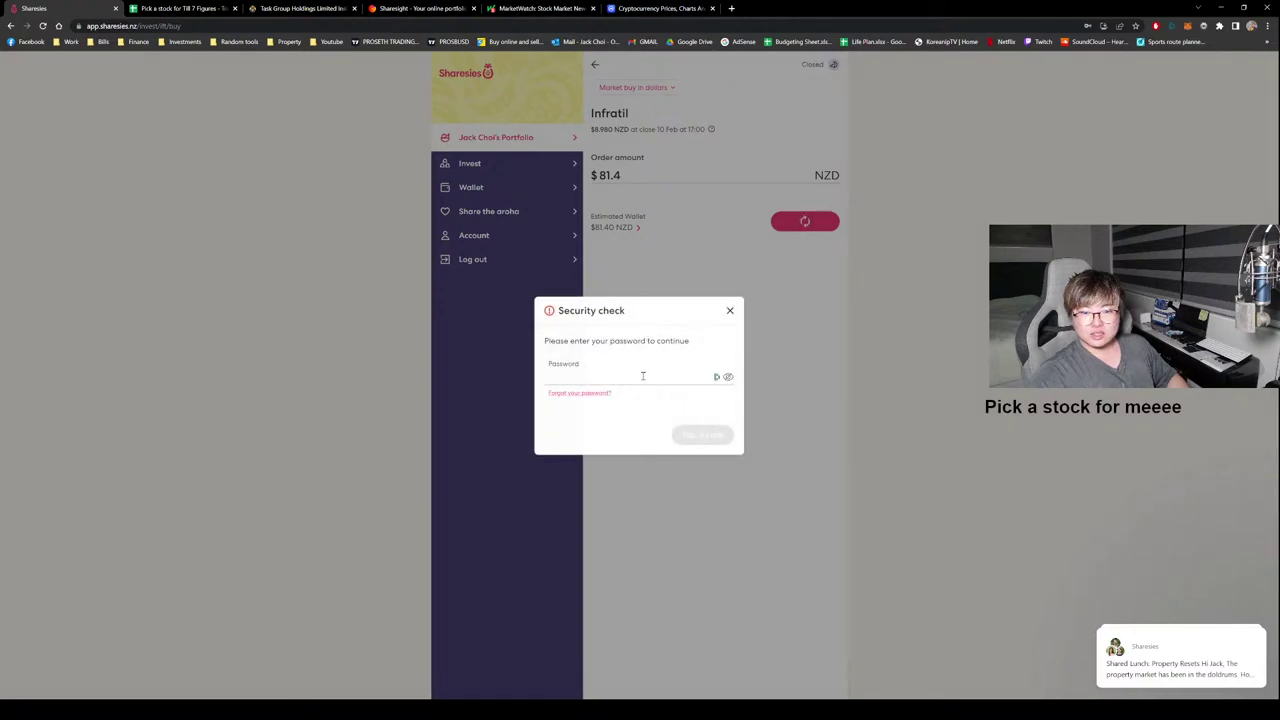
Enter the account password for the security check and place the Infratil buy order.
{"action": "left_click", "coordinate": [640, 400]}
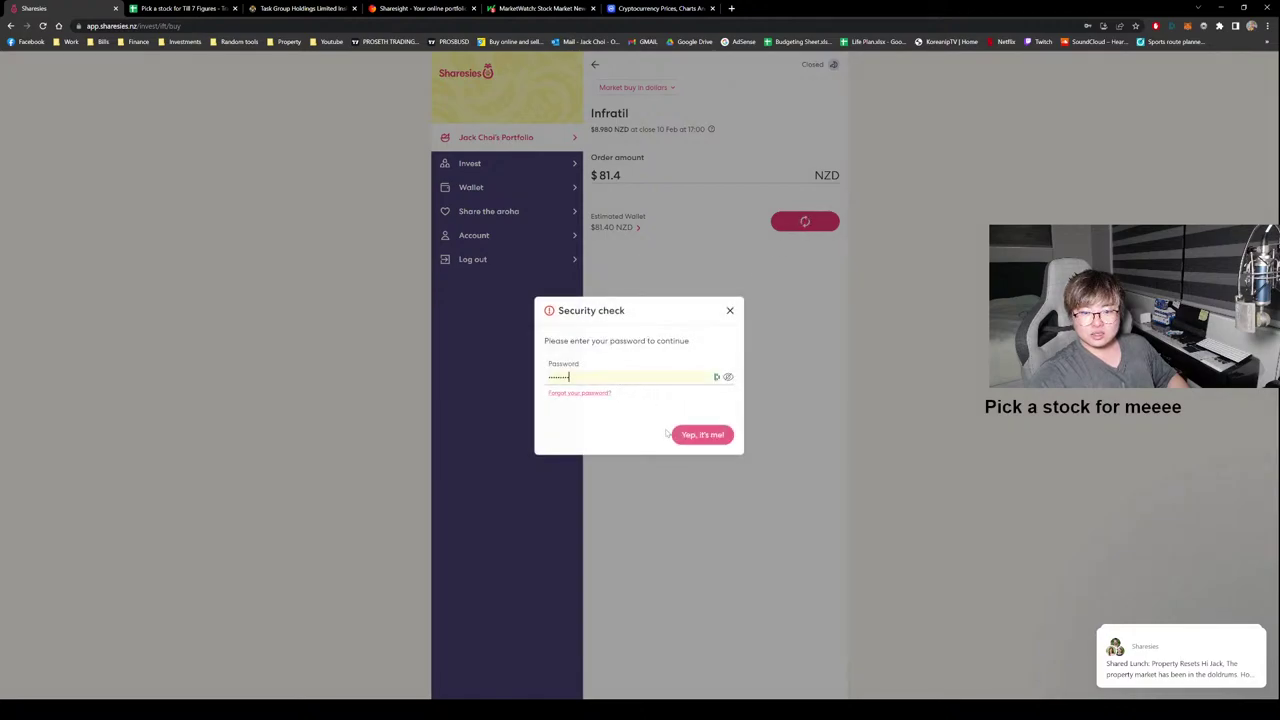
{"action": "left_click", "coordinate": [697, 436]}
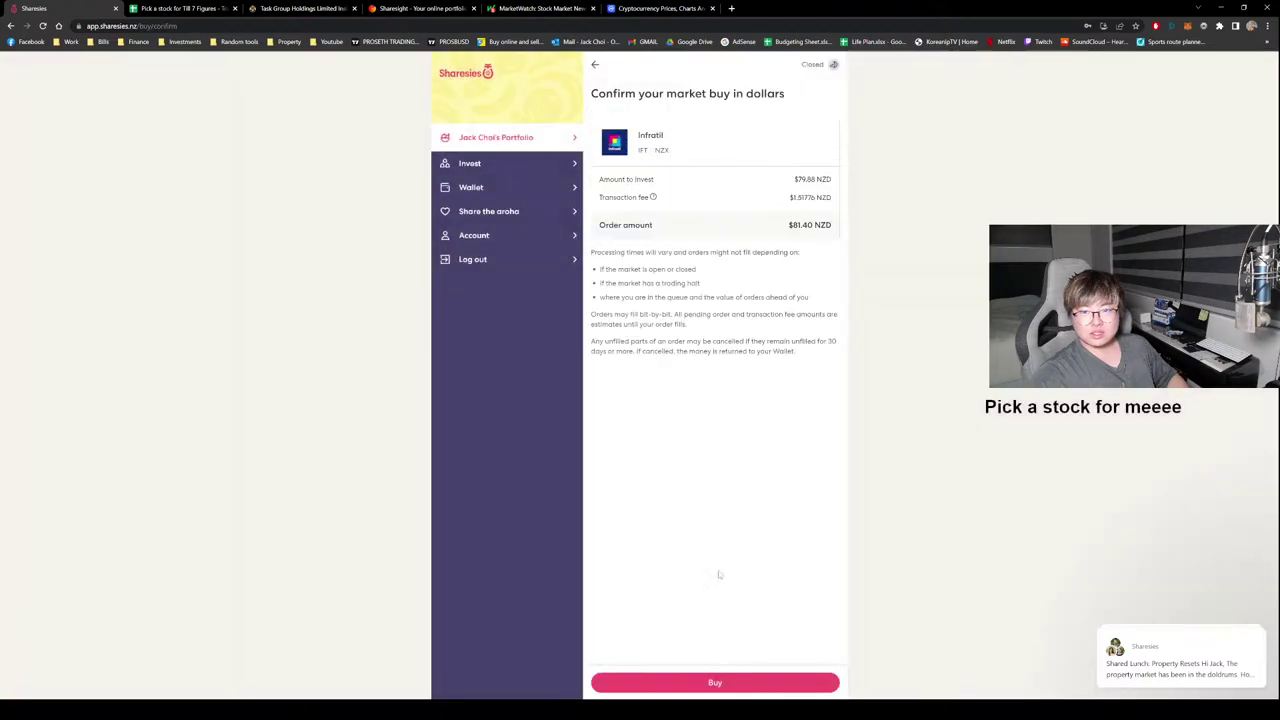
{"action": "left_click", "coordinate": [738, 686]}
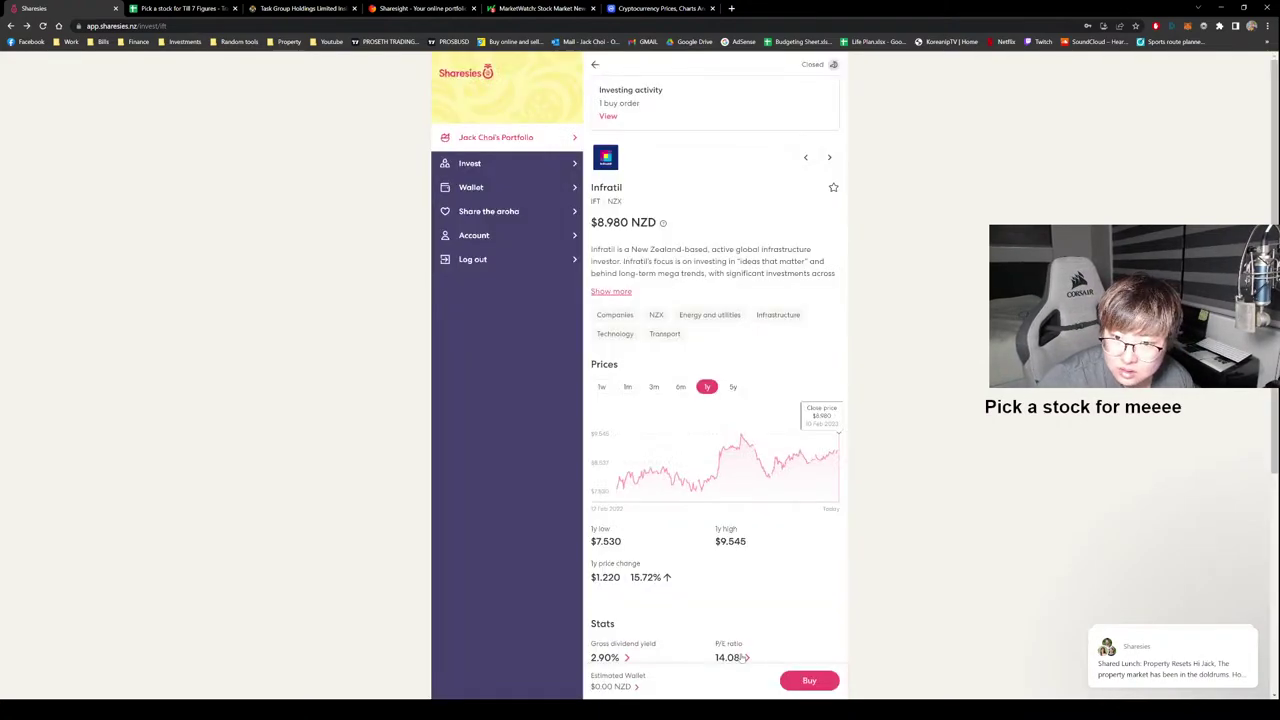
Open the portfolio and check its estimated value and the holdings, including the Infratil buy order.
{"action": "left_click", "coordinate": [540, 145]}
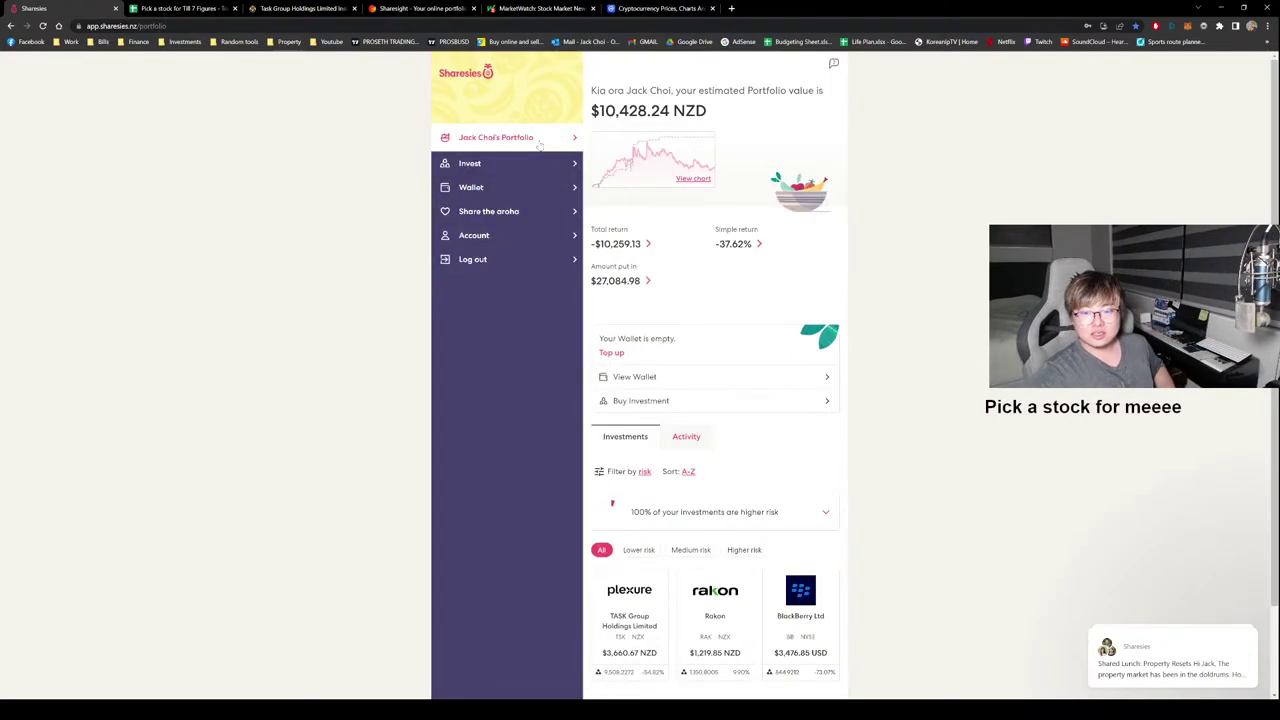
{"action": "scroll", "coordinate": [700, 400], "scroll_direction": "down", "scroll_amount": 2}
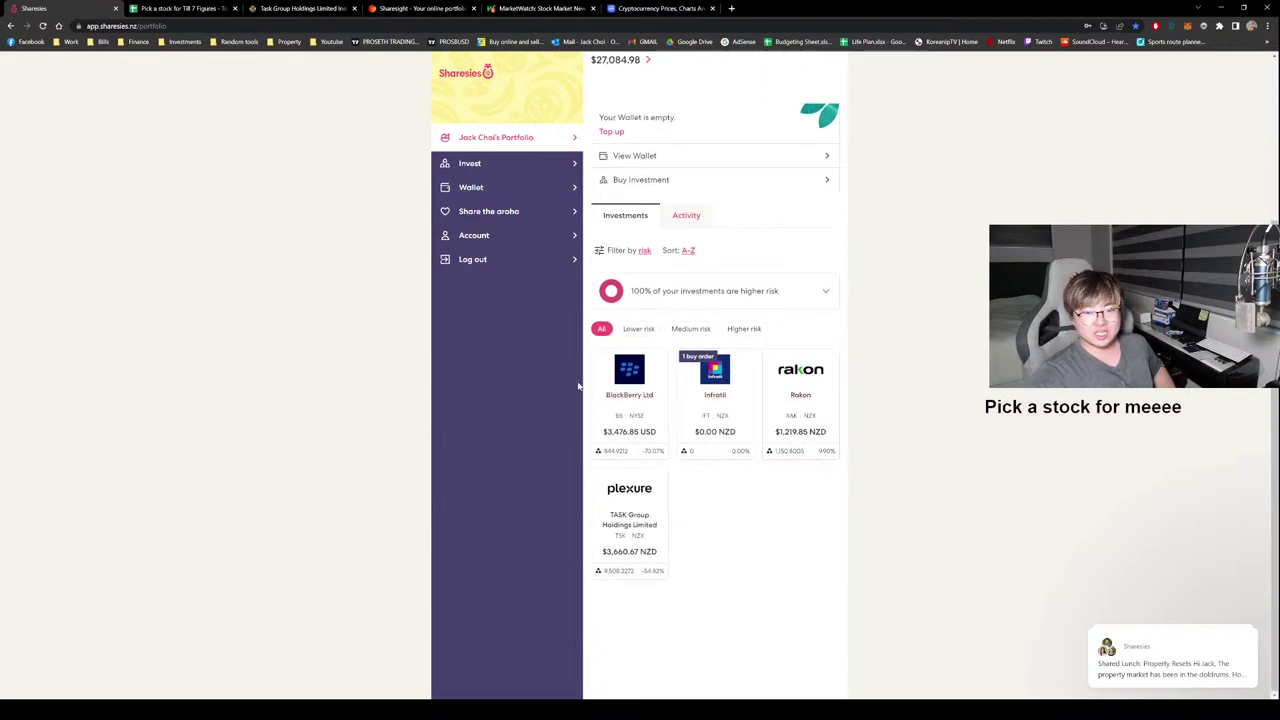
{"action": "scroll", "coordinate": [540, 405], "scroll_direction": "up", "scroll_amount": 2}
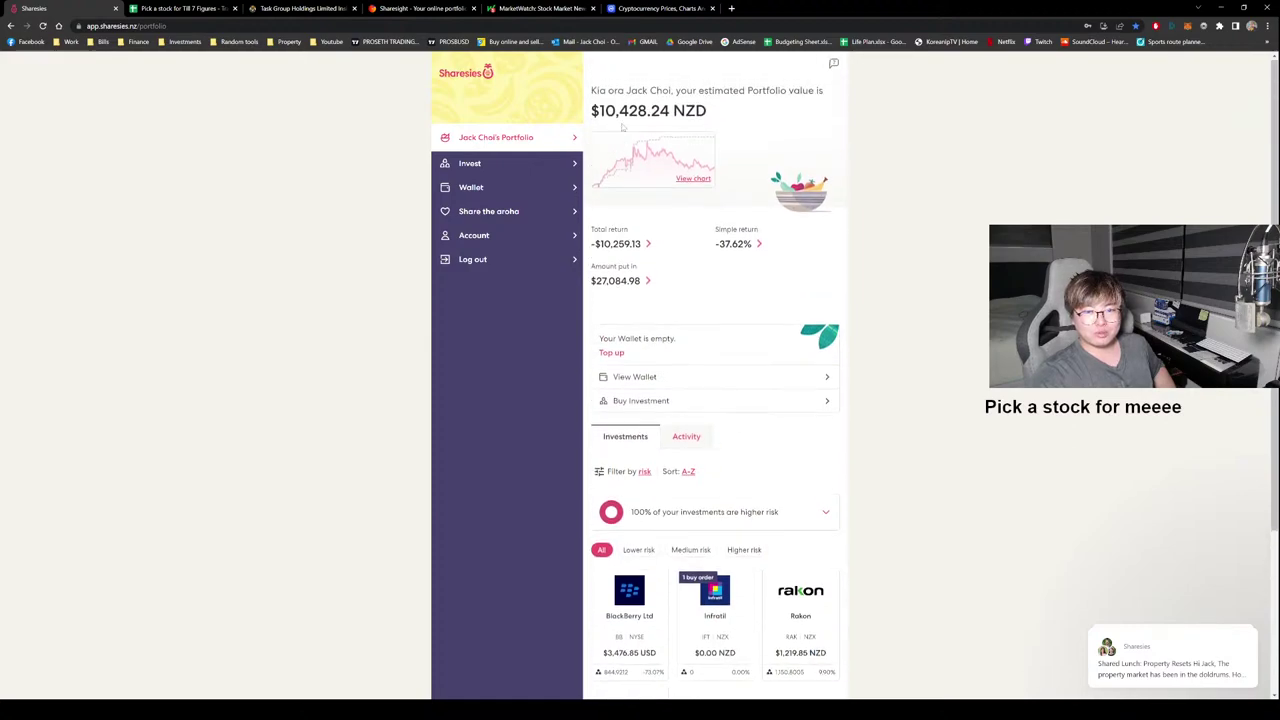
{"action": "left_click_drag", "start_coordinate": [609, 106], "coordinate": [720, 106]}
{"action": "scroll", "coordinate": [706, 528], "scroll_direction": "down", "scroll_amount": 2}
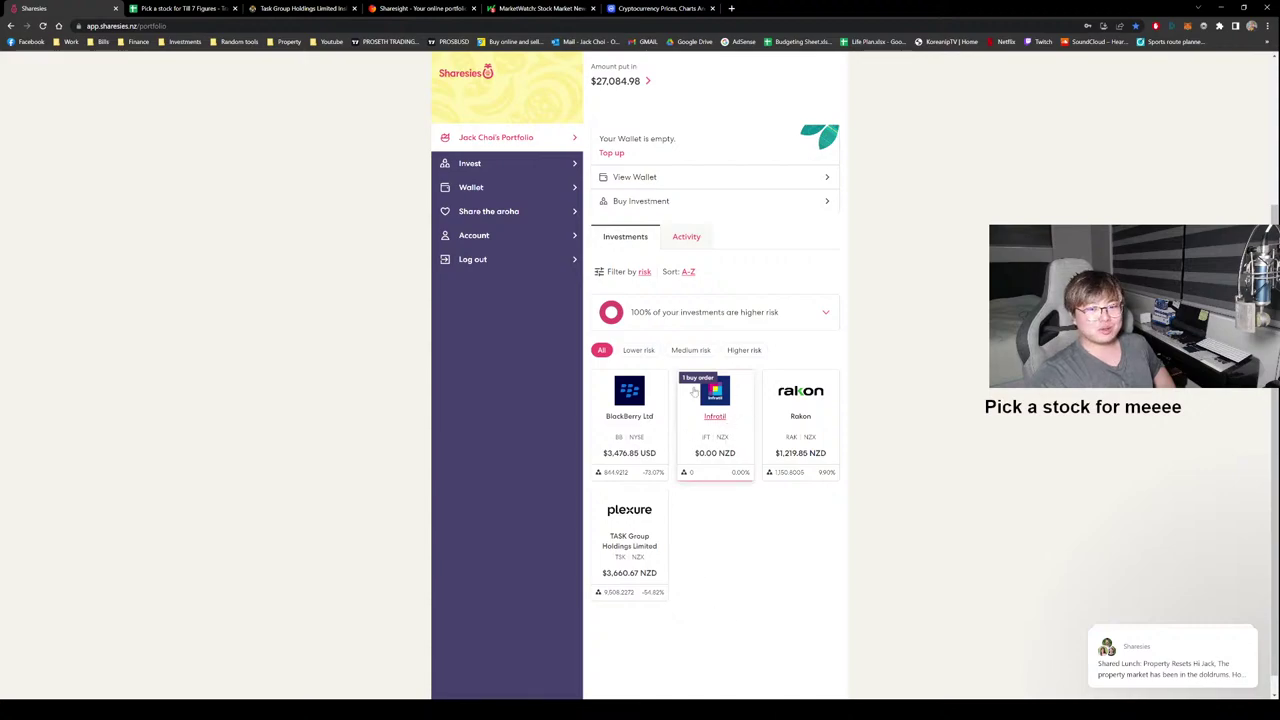
Switch to the tracker spreadsheet and enter Infratil as the stock for episode 5.
{"action": "left_click", "coordinate": [165, 8]}
{"action": "left_click", "coordinate": [238, 250]}
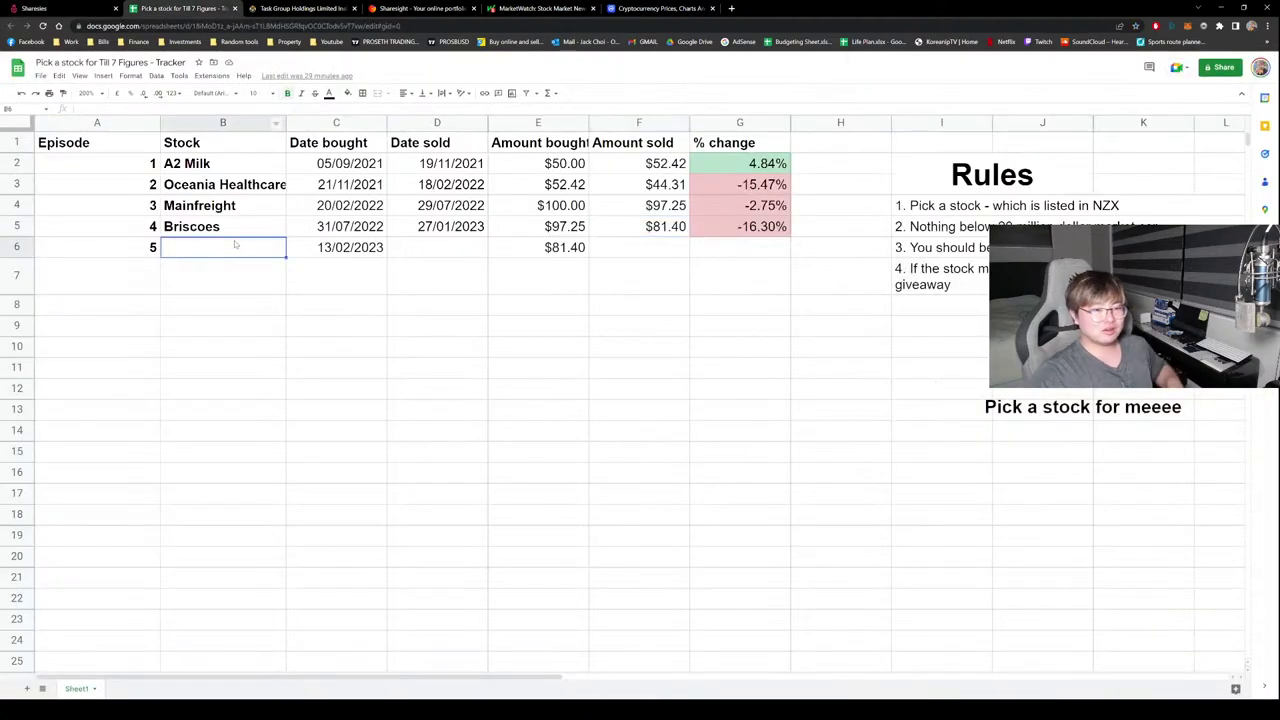
{"action": "type", "text": "Infratil"}
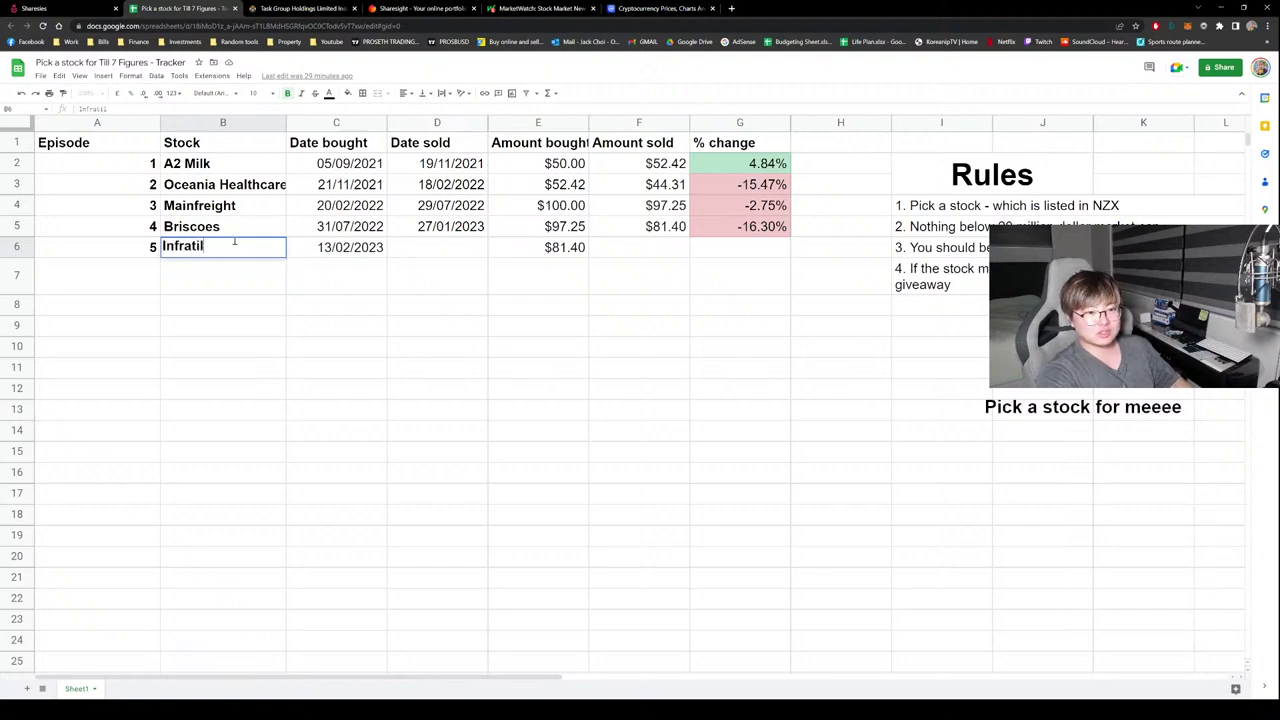
{"action": "left_click", "coordinate": [357, 280]}
{"action": "key", "text": "Up"}
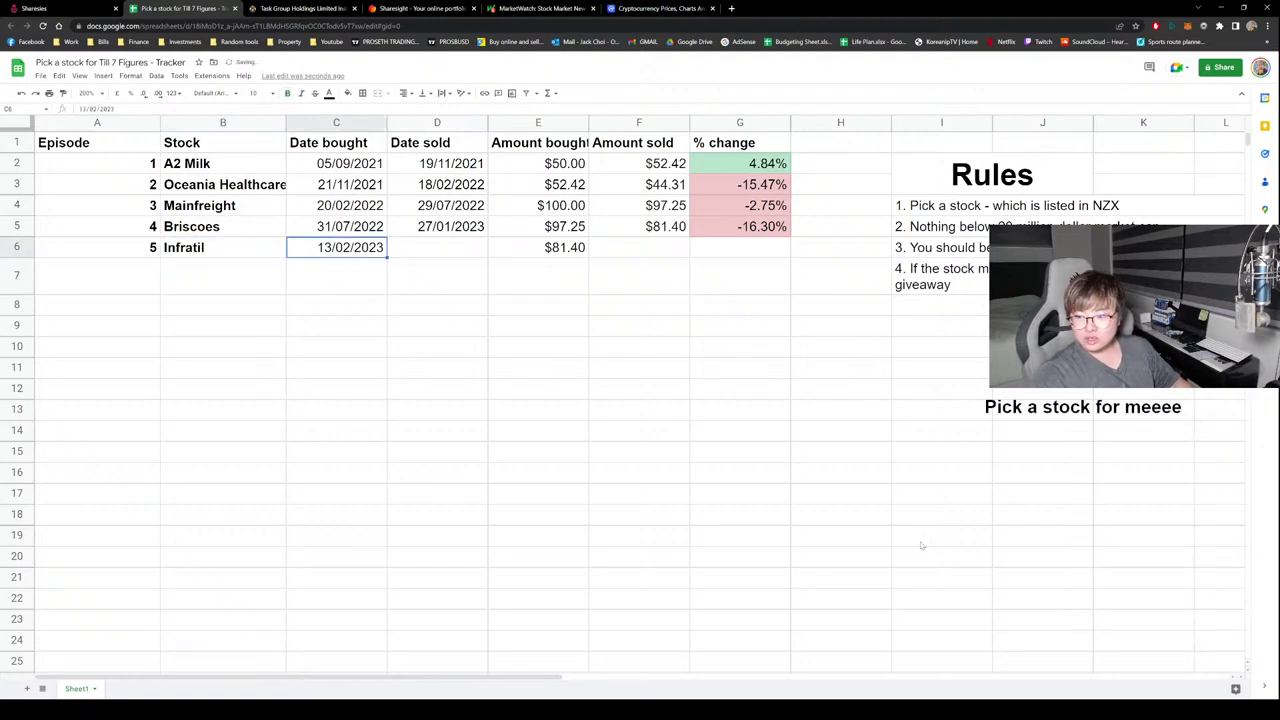
Go through the episode 5 row's amount sold and % change cells and the earlier episodes' % change results.
{"action": "key", "text": "Right"}
{"action": "key", "text": "Right"}
{"action": "key", "text": "Right"}
{"action": "key", "text": "Right"}
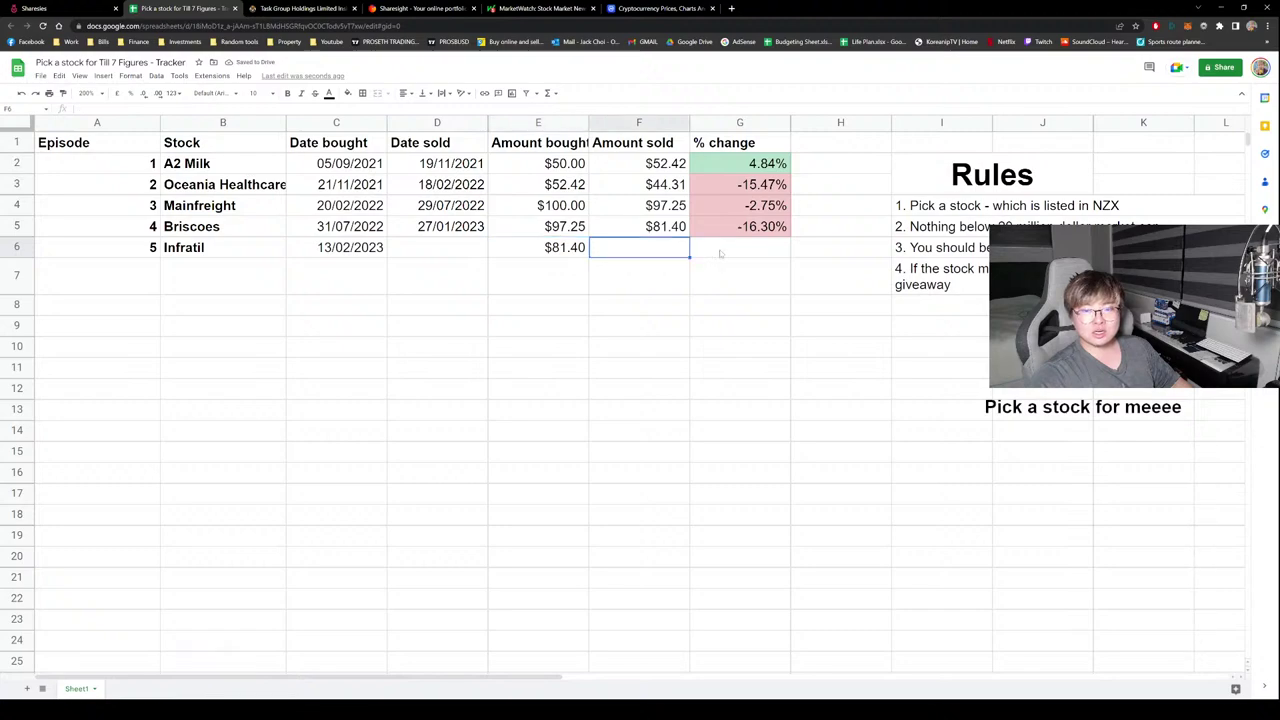
{"action": "left_click", "coordinate": [613, 241]}
{"action": "left_click", "coordinate": [643, 278]}
{"action": "left_click", "coordinate": [744, 255]}
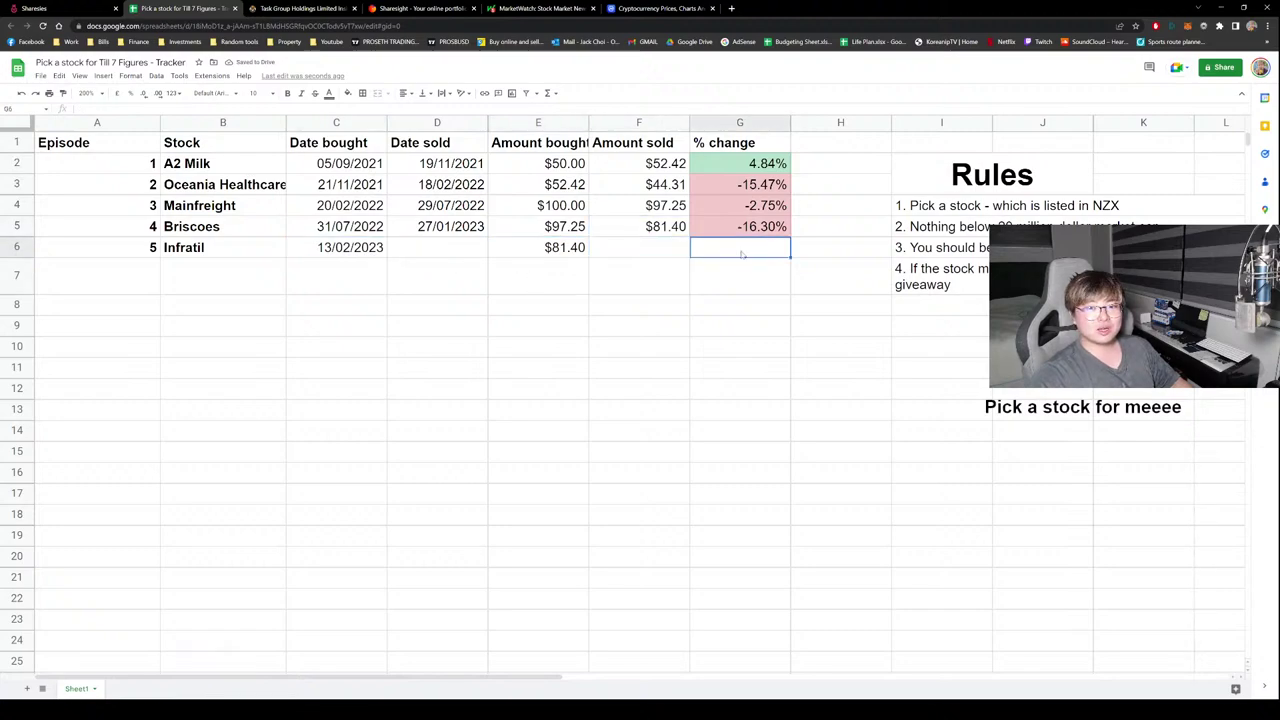
{"action": "key", "text": "Up"}
{"action": "key", "text": "Up"}
{"action": "key", "text": "Up"}
{"action": "key", "text": "Up"}
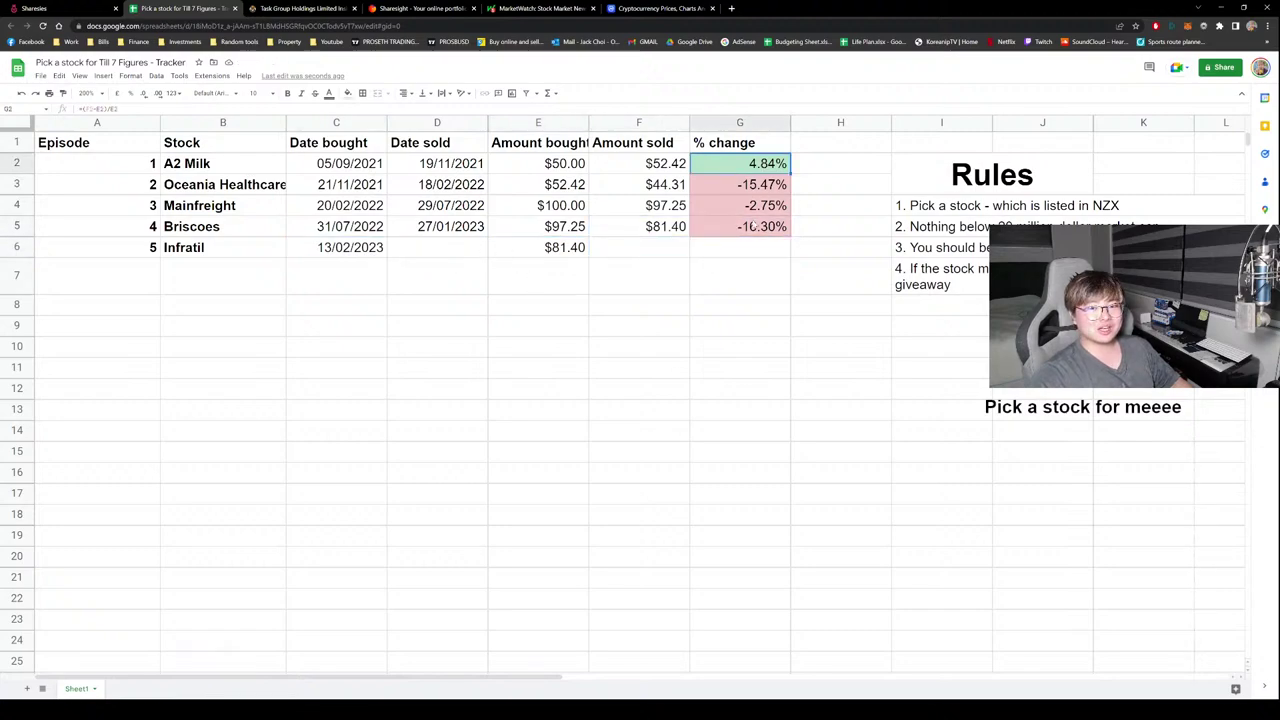
{"action": "left_click", "coordinate": [754, 248]}
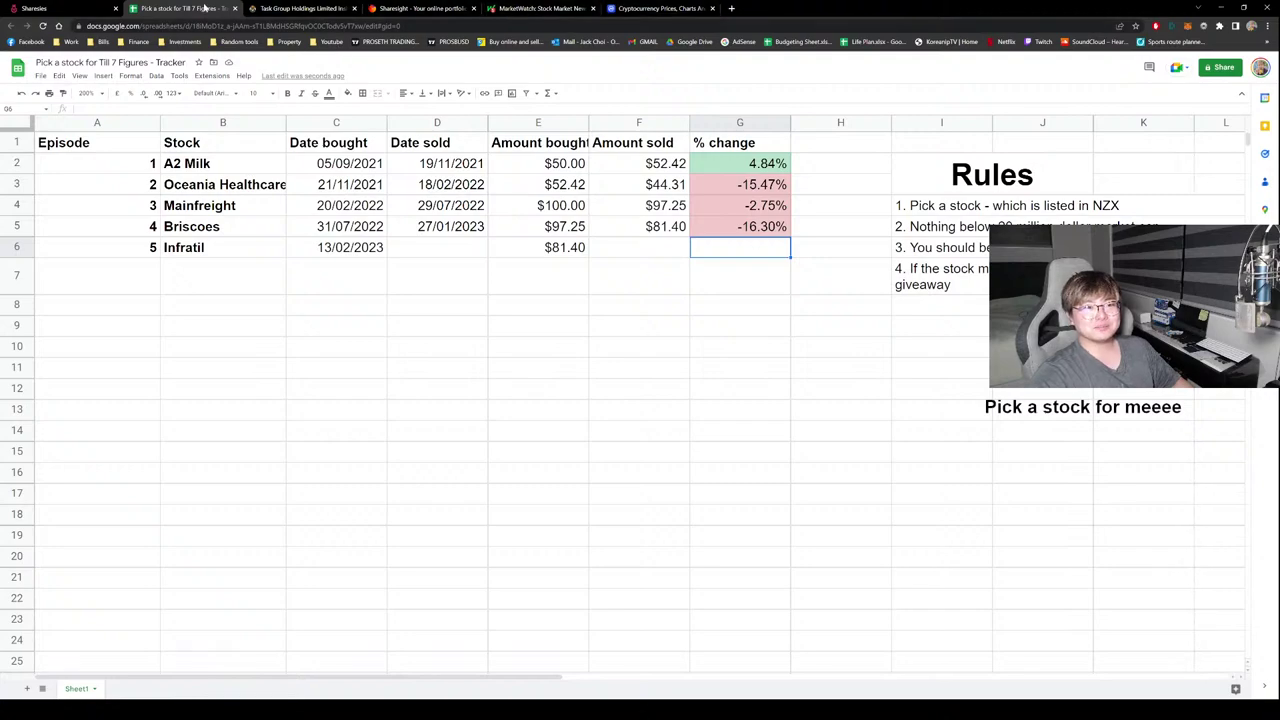
Check the tracker's Infratil entry against the Sharesies portfolio, view the Infratil holding's details and return to the portfolio.
{"action": "left_click", "coordinate": [47, 13]}
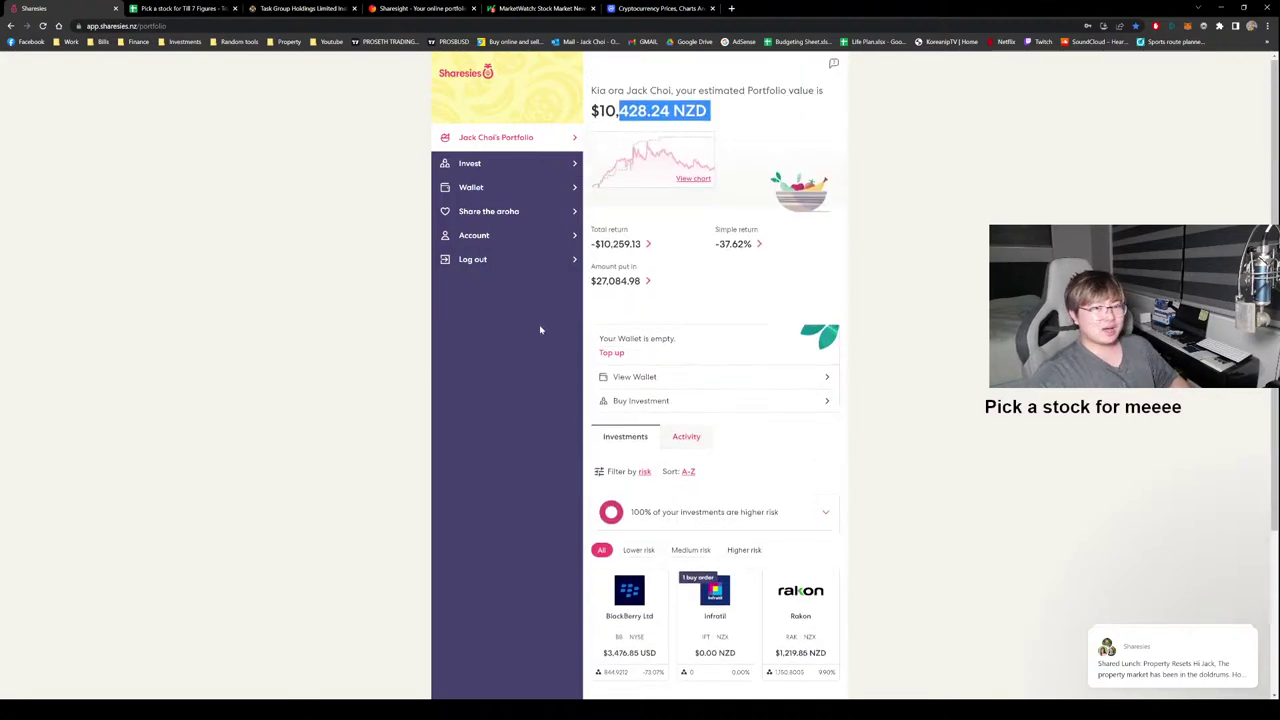
{"action": "left_click", "coordinate": [175, 9]}
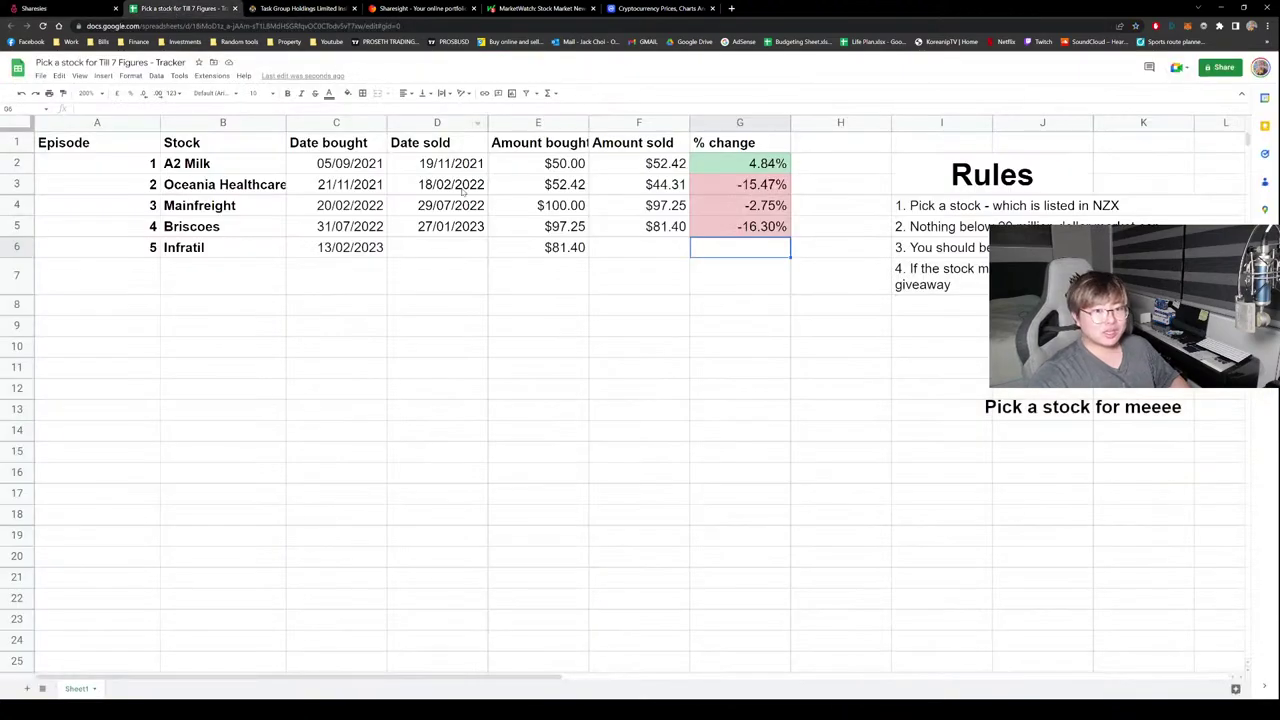
{"action": "left_click", "coordinate": [206, 244]}
{"action": "left_click", "coordinate": [47, 9]}
{"action": "scroll", "coordinate": [673, 487], "scroll_direction": "down", "scroll_amount": 2}
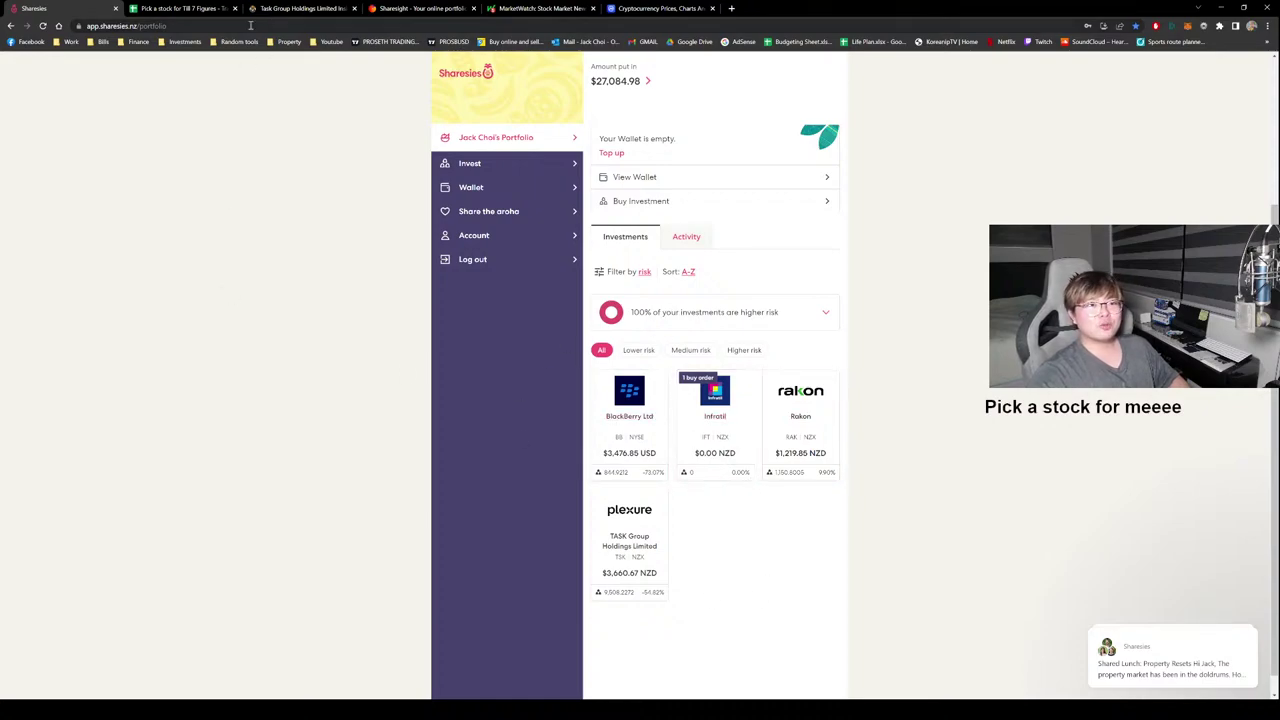
{"action": "left_click", "coordinate": [715, 400]}
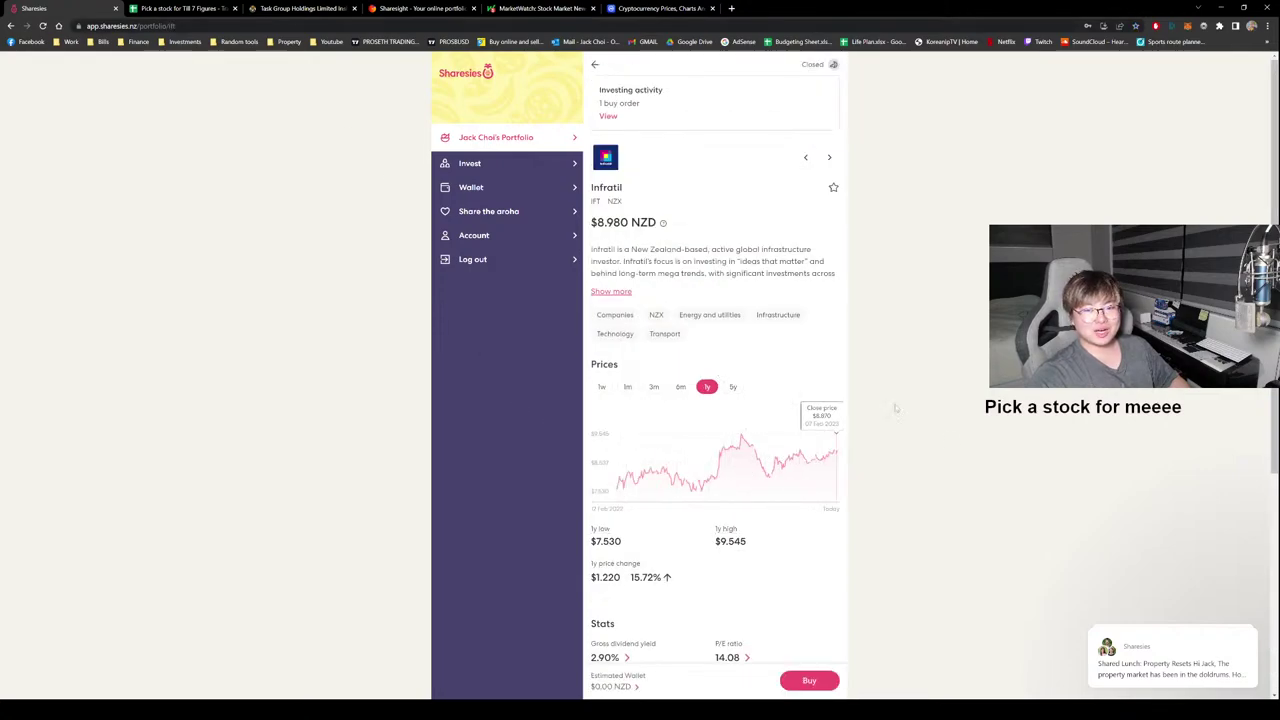
{"action": "left_click", "coordinate": [595, 64]}
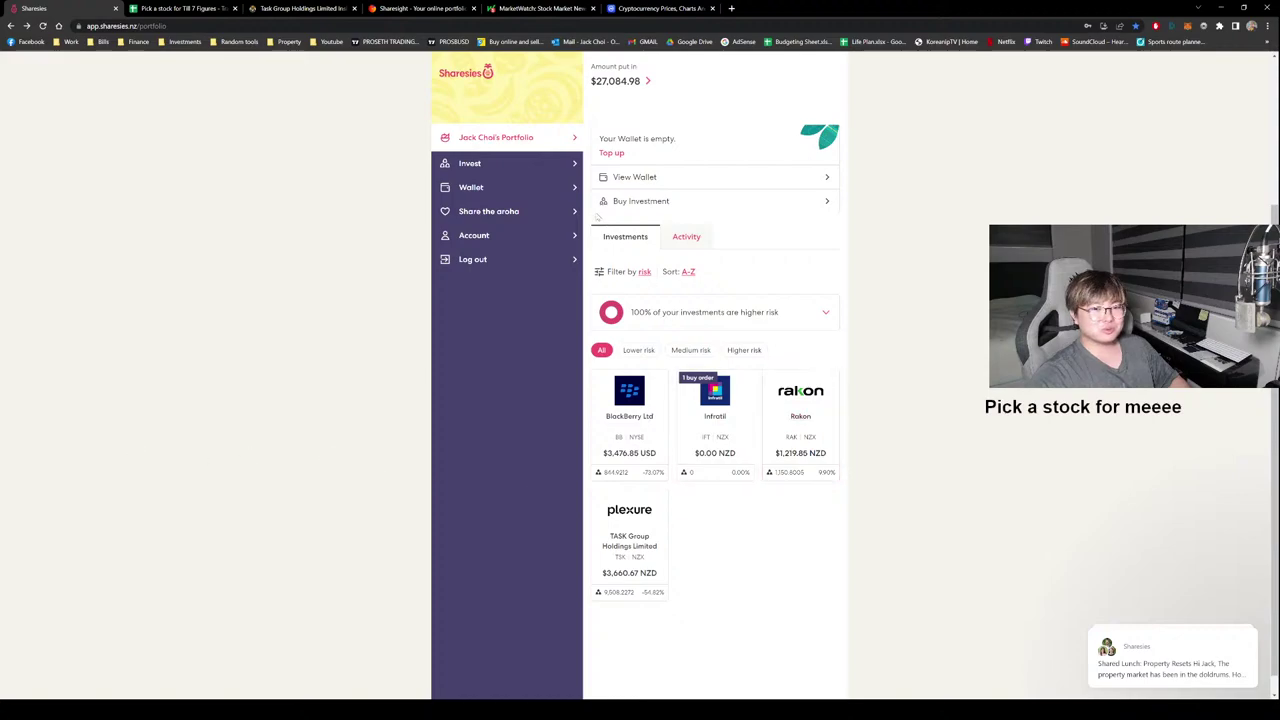
Search all investments for "oca", open Oceania Healthcare and view its five-year price chart.
{"action": "left_click", "coordinate": [511, 165]}
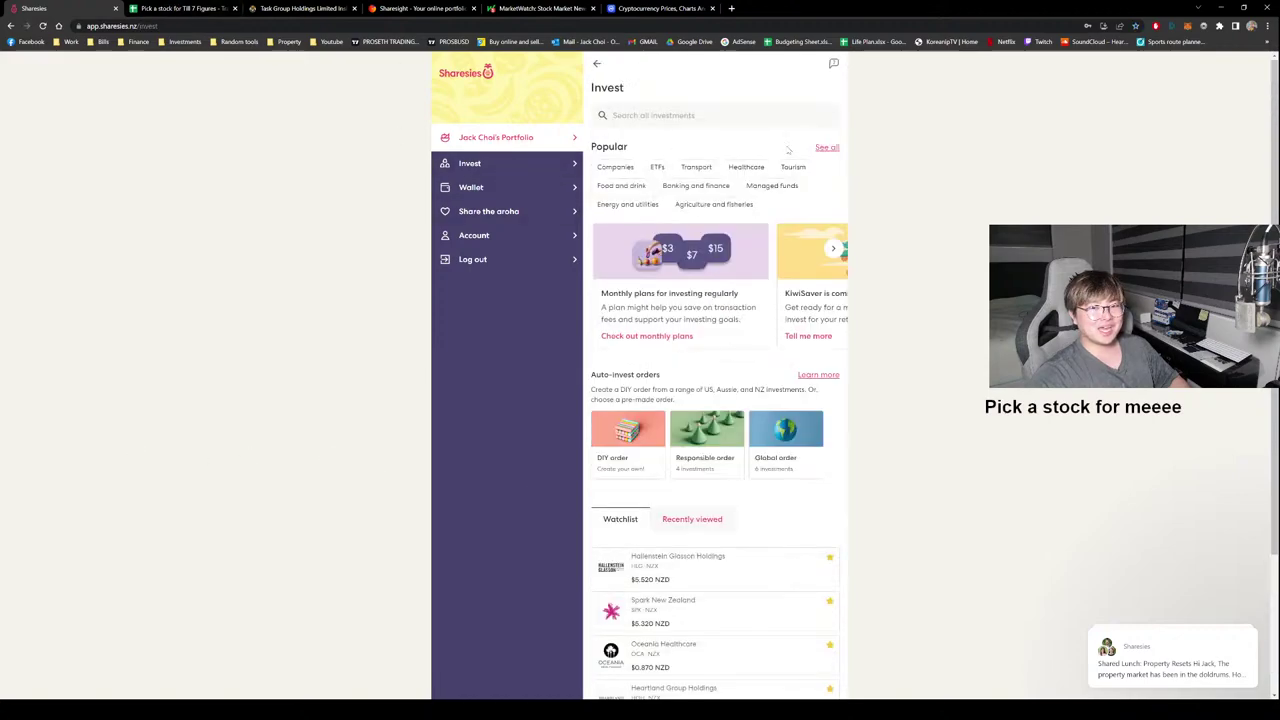
{"action": "left_click", "coordinate": [680, 118]}
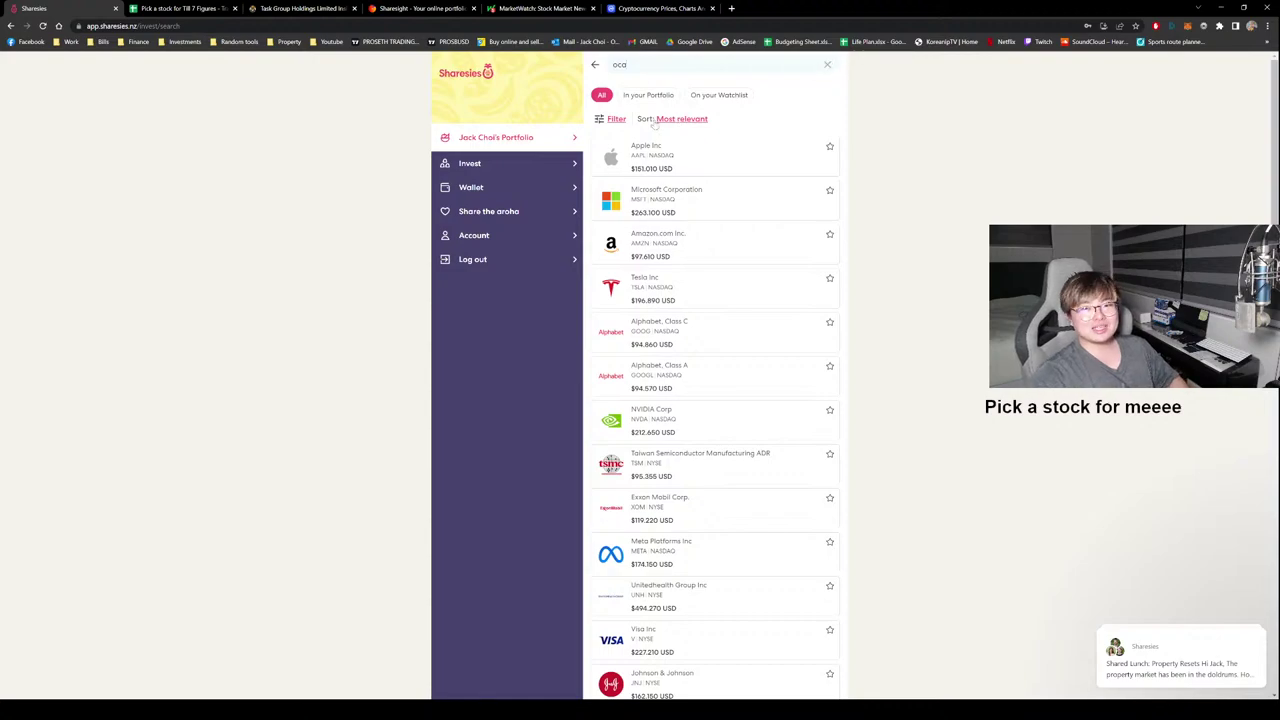
{"action": "left_click", "coordinate": [718, 94]}
{"action": "left_click", "coordinate": [660, 152]}
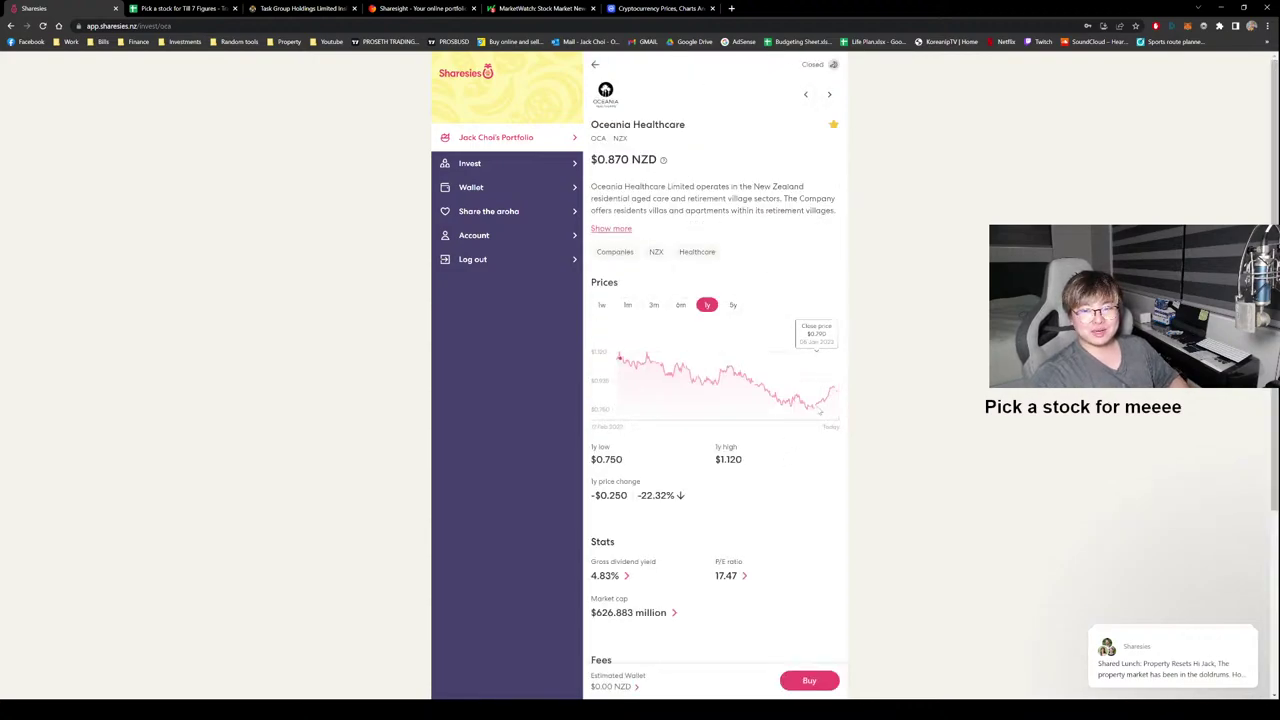
{"action": "left_click", "coordinate": [732, 305]}
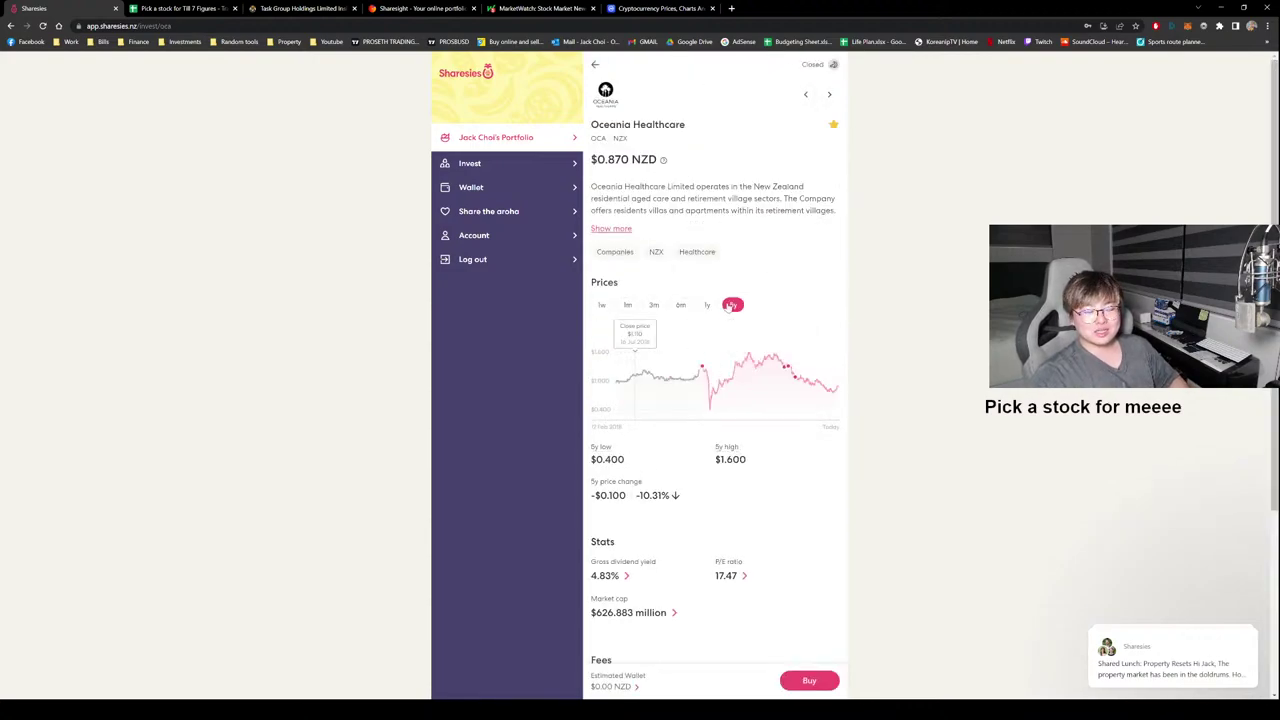